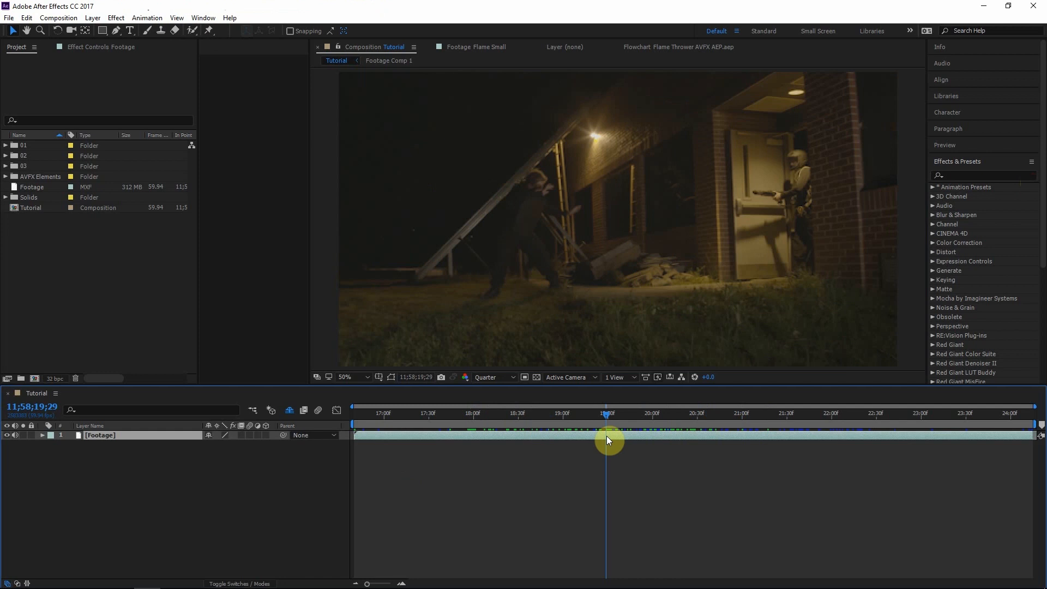
- Search the effects for "mocha" and apply mocha Pro to the Footage layer
right_click(608, 436)
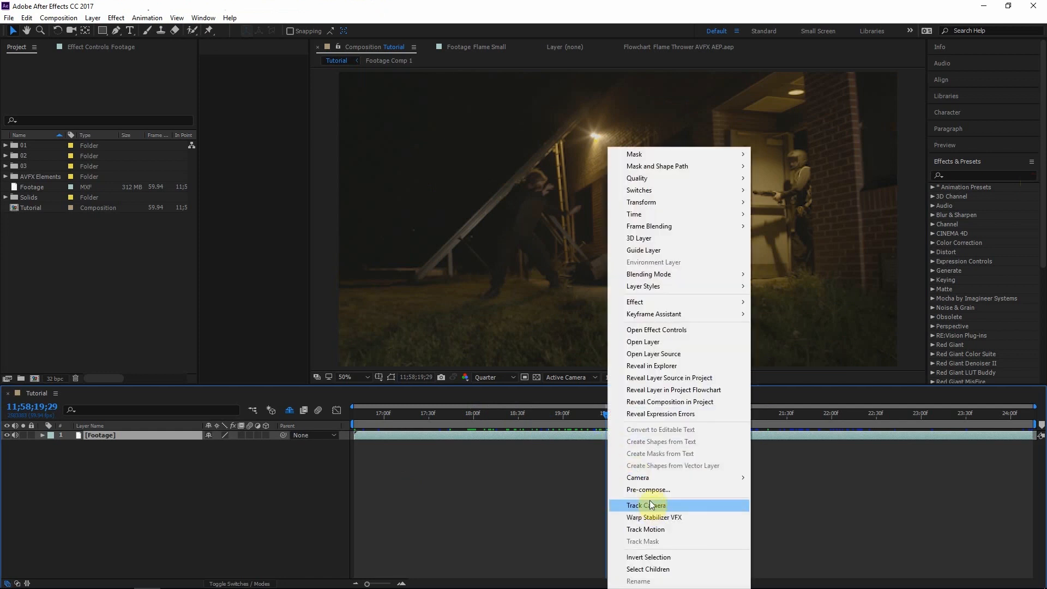
click(586, 475)
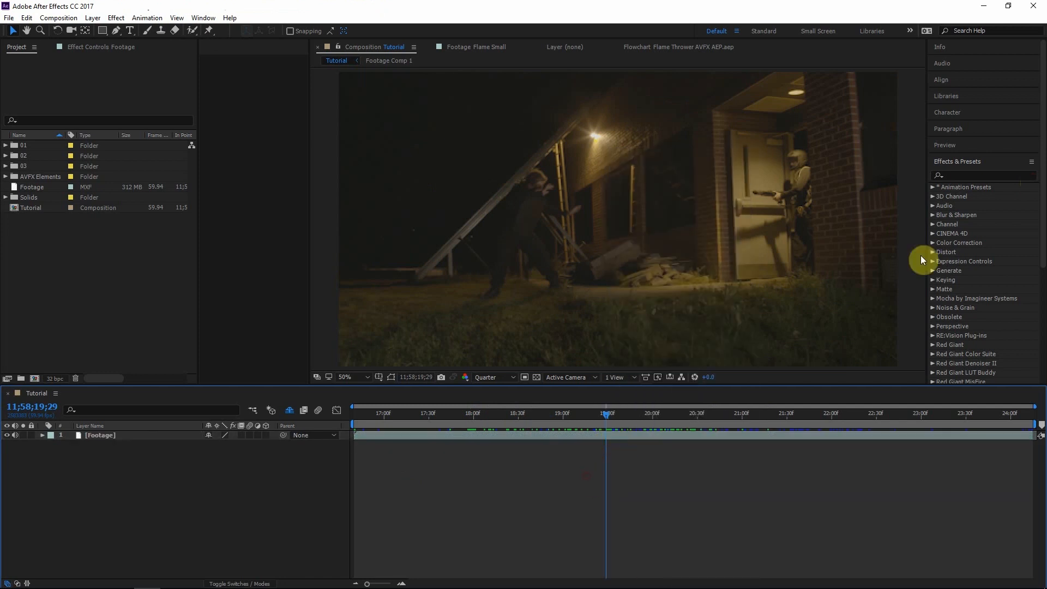
click(1003, 175)
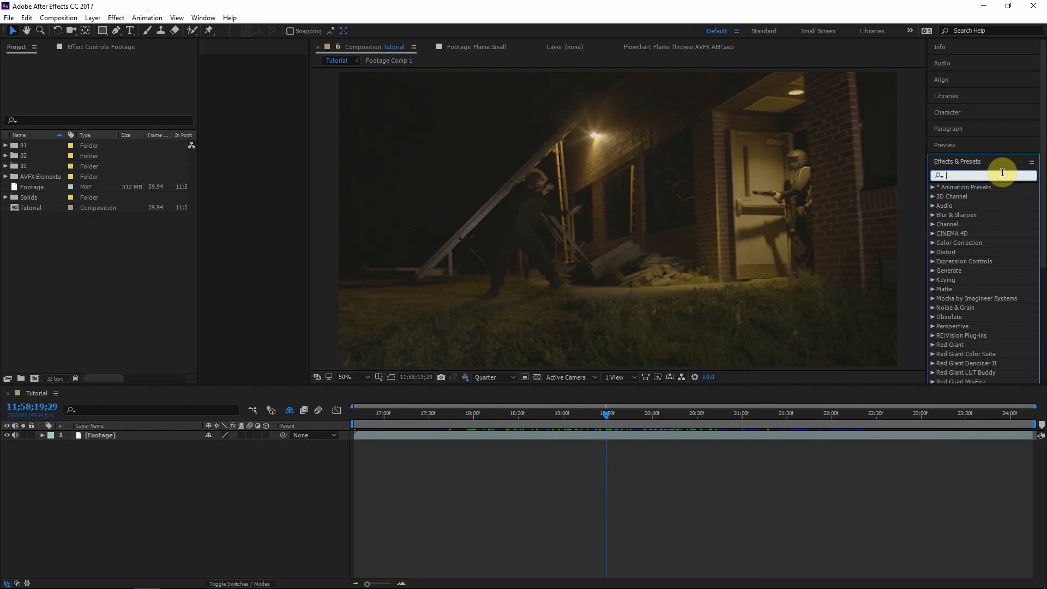
text(mocha)
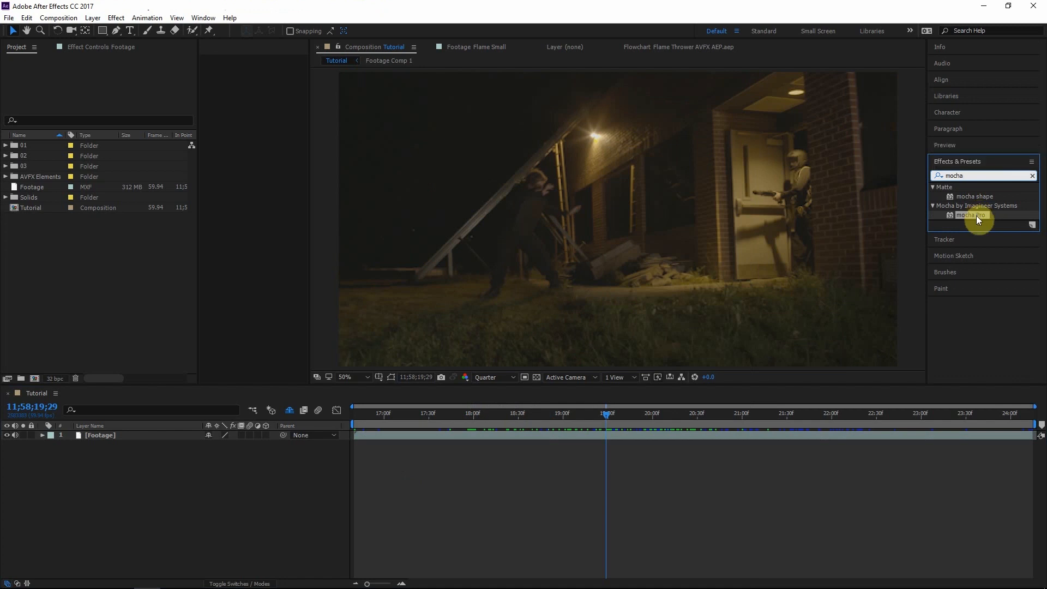
drag(976, 215, 662, 437)
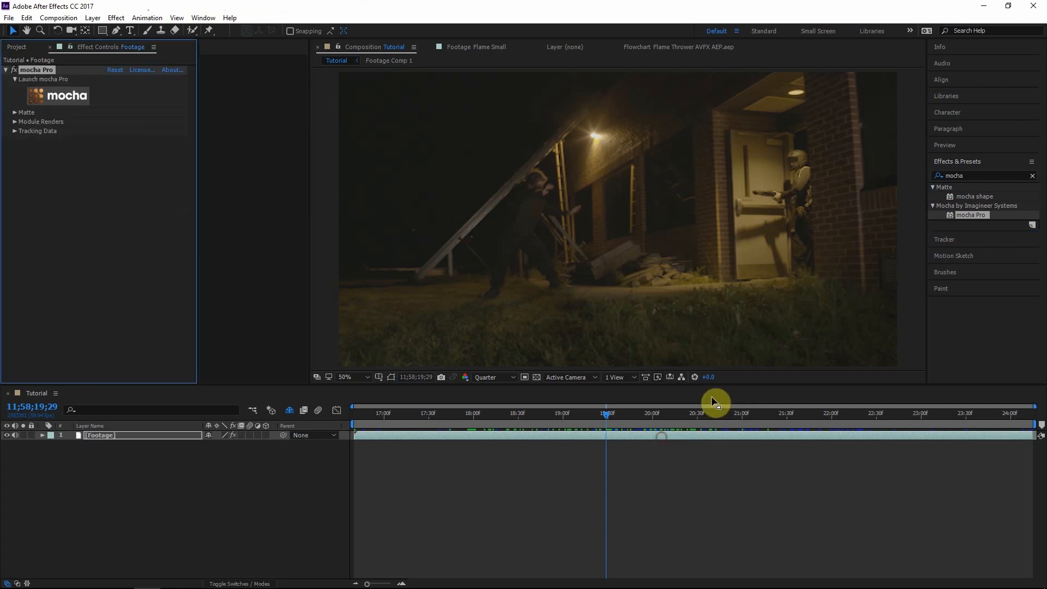
- Set the composition preview resolution to Full and launch mocha Pro from the effect on the Footage layer
click(38, 99)
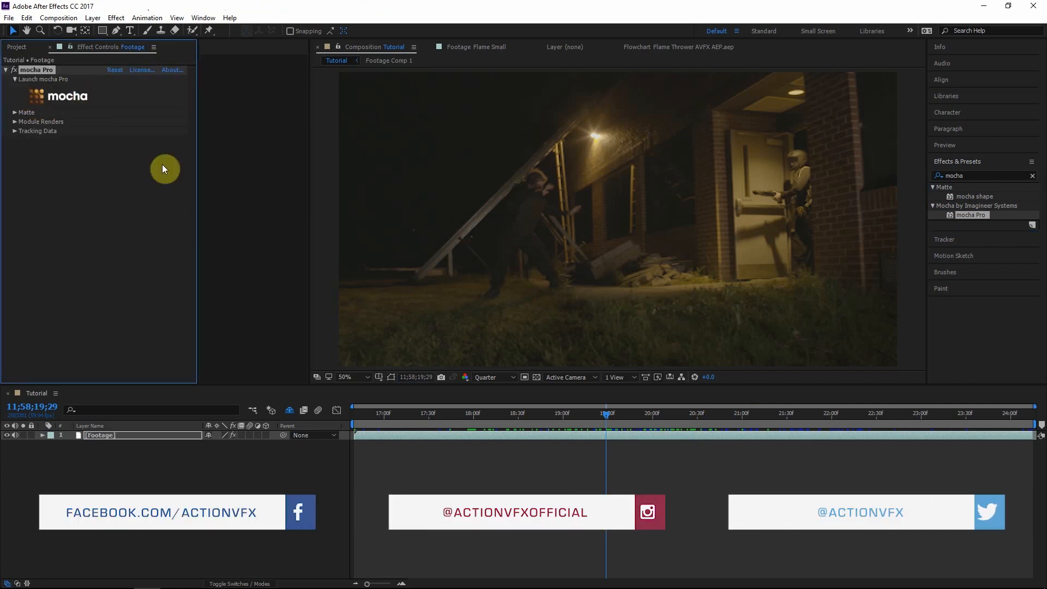
click(501, 377)
click(507, 400)
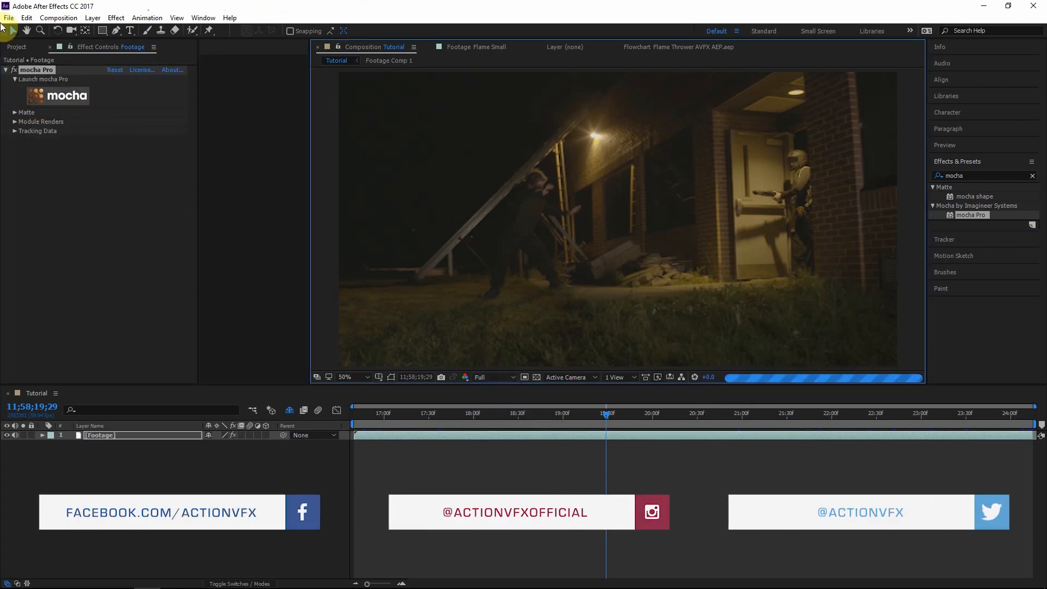
click(77, 99)
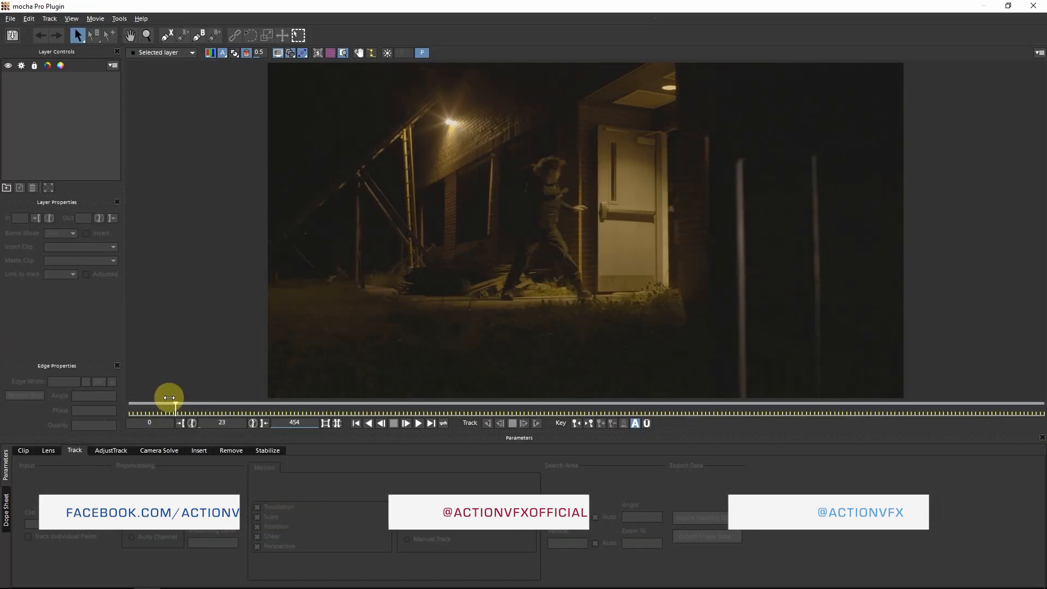
- At frame 0, draw a roughly rectangular X-spline around the wooden supports, windows and wood pile beside the building
drag(123, 411, 107, 411)
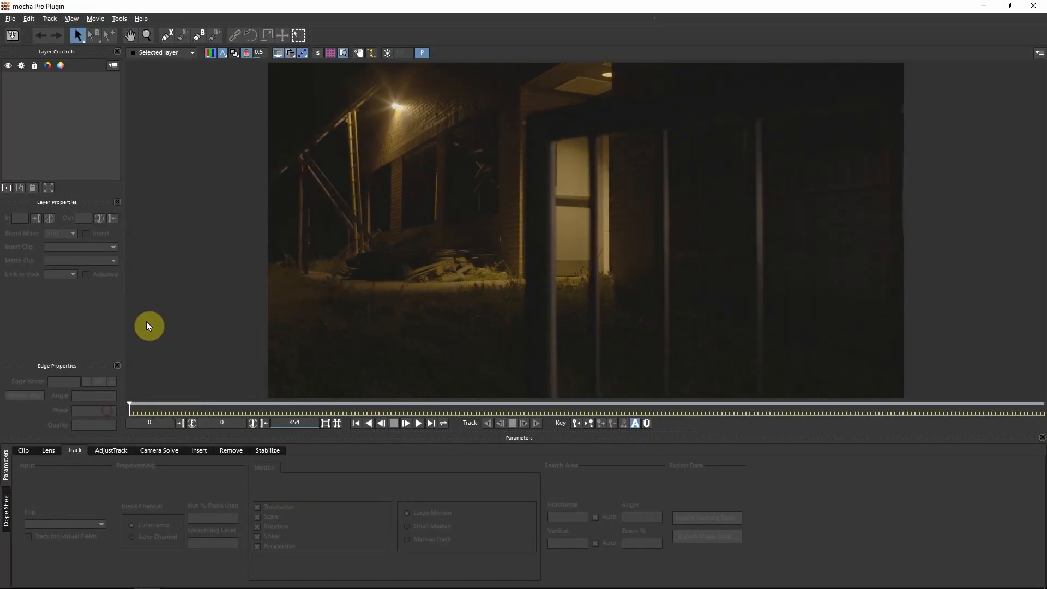
click(168, 36)
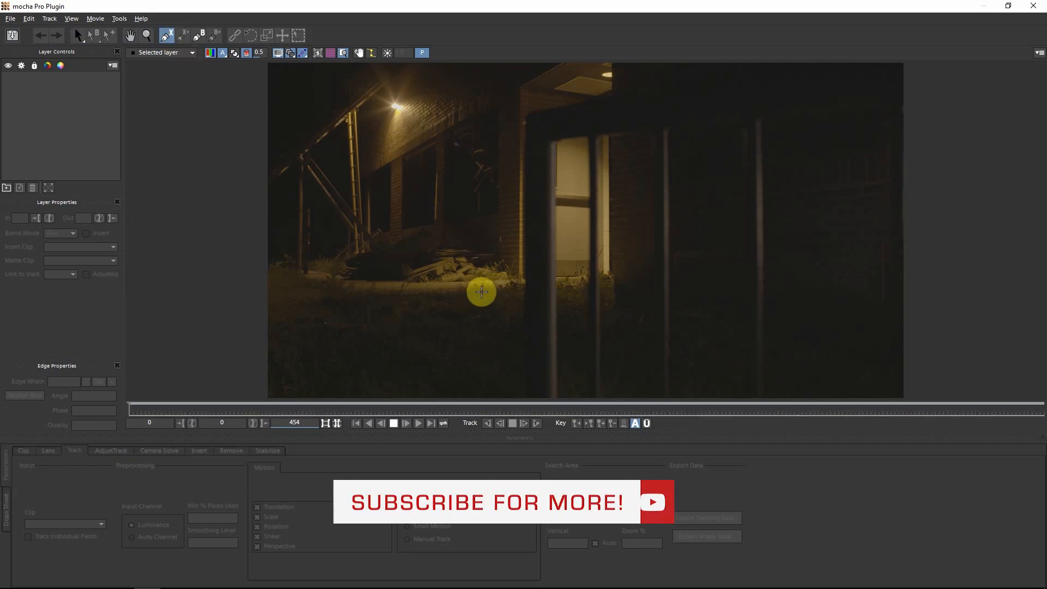
click(484, 285)
click(480, 149)
click(308, 146)
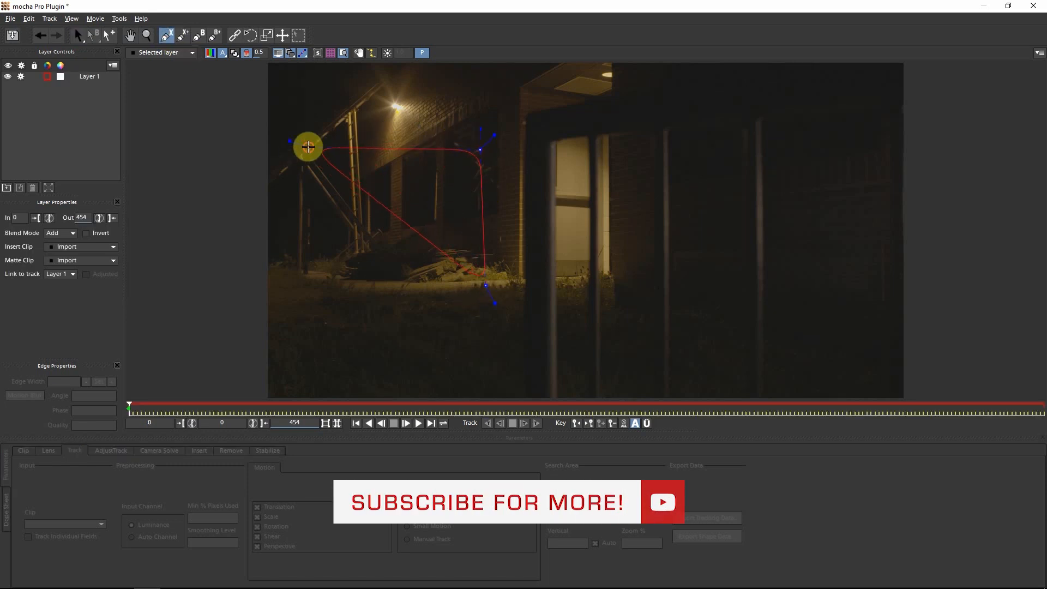
click(314, 273)
click(372, 290)
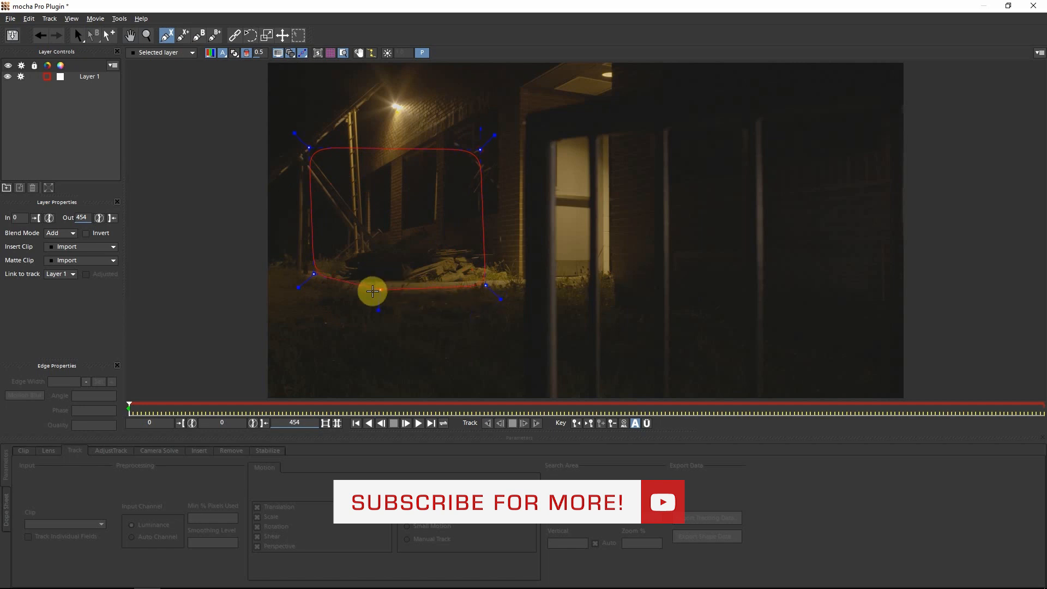
right_click(456, 287)
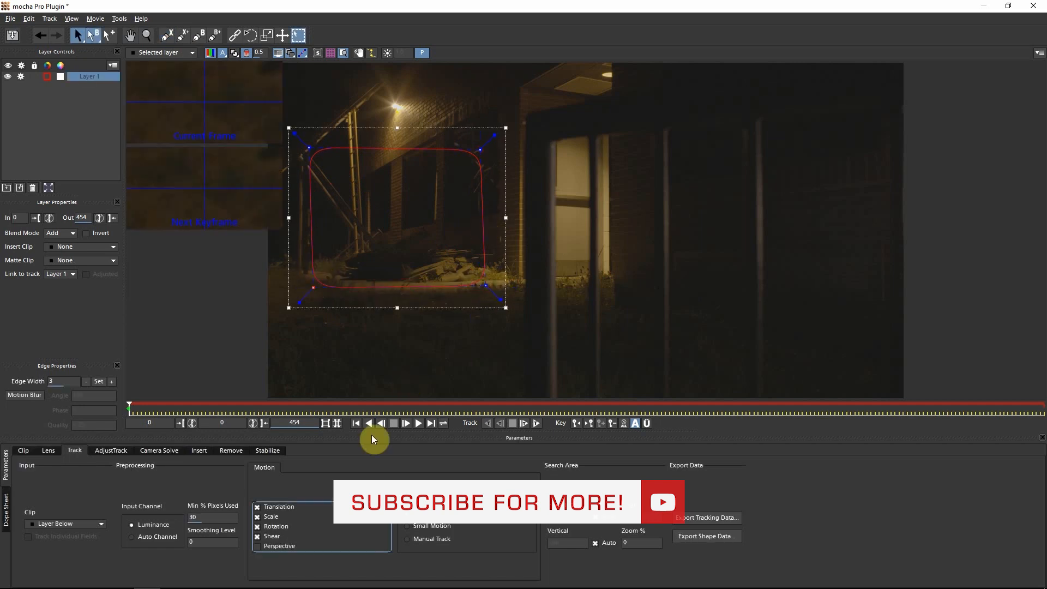
- Exclude Shear from the tracked motion, track Layer 1 forwards and stop at frame 78
click(258, 536)
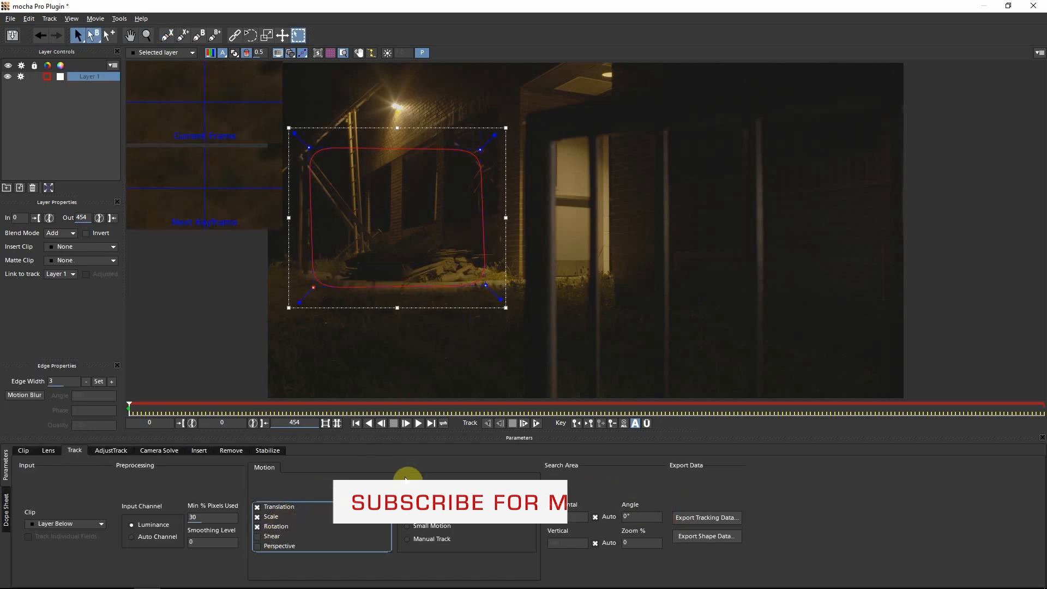
click(535, 423)
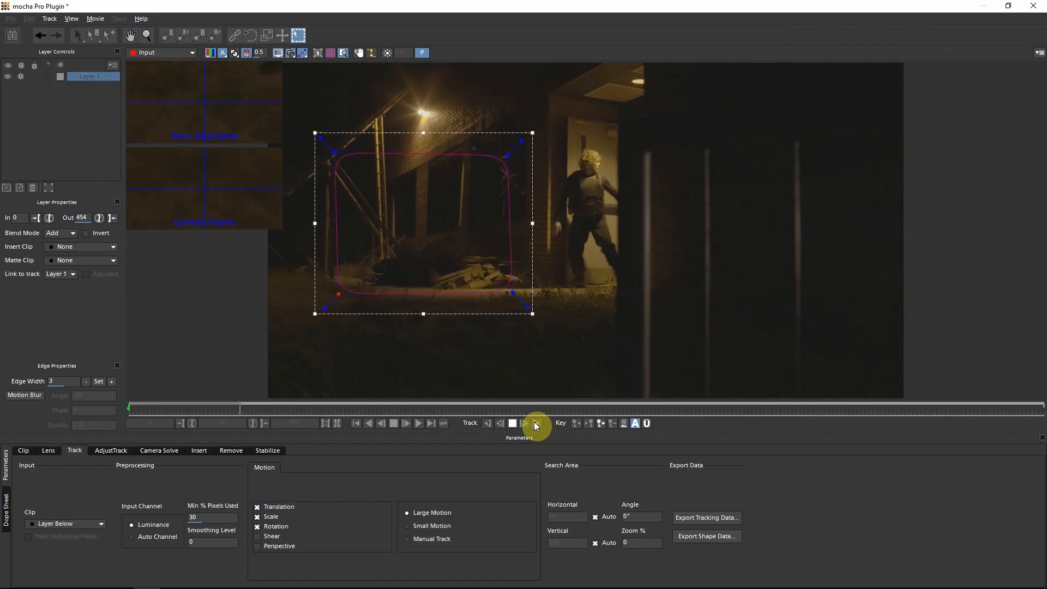
click(513, 423)
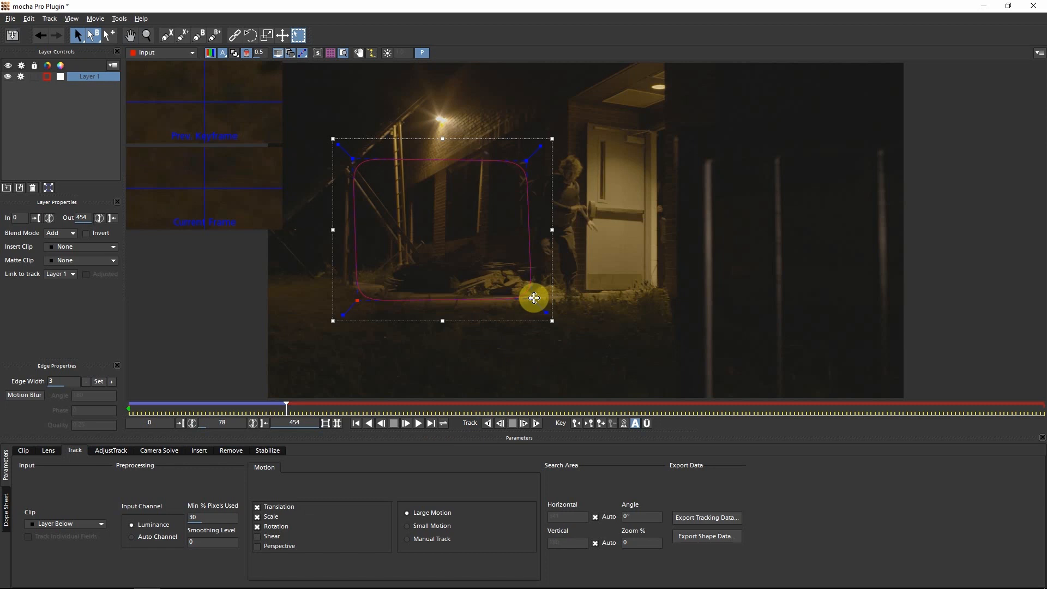
- At frame 78, pull the spline's two right-hand points inward, away from the man beside the door
drag(534, 298, 474, 300)
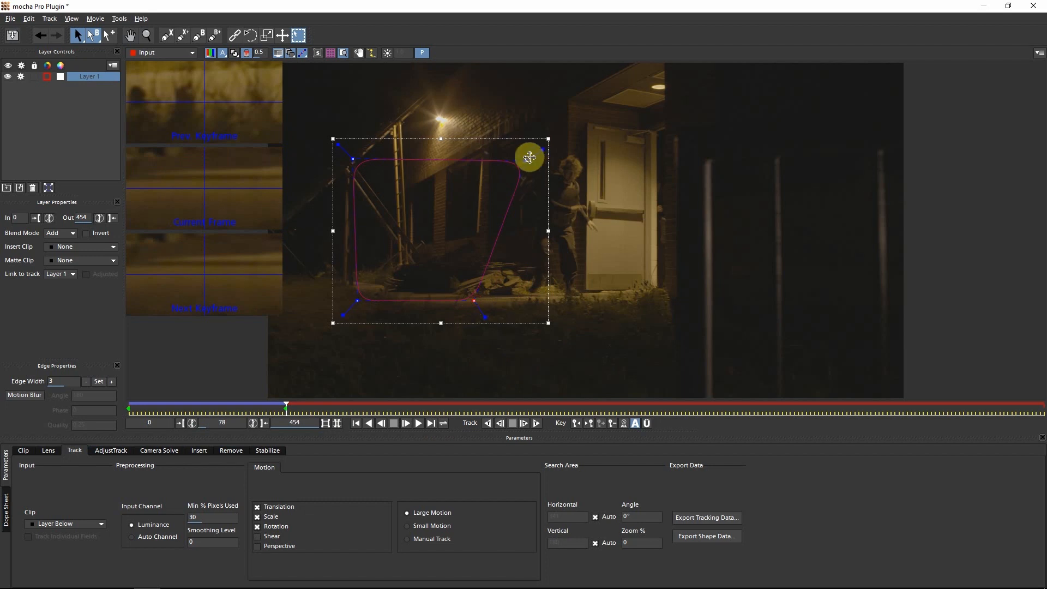
drag(530, 157, 498, 138)
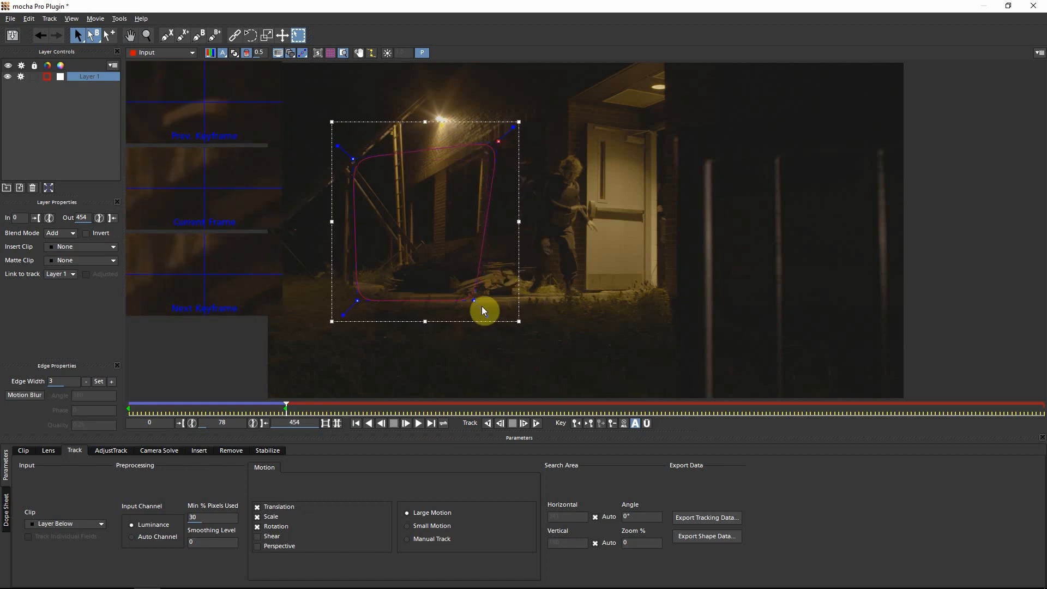
drag(474, 300, 477, 303)
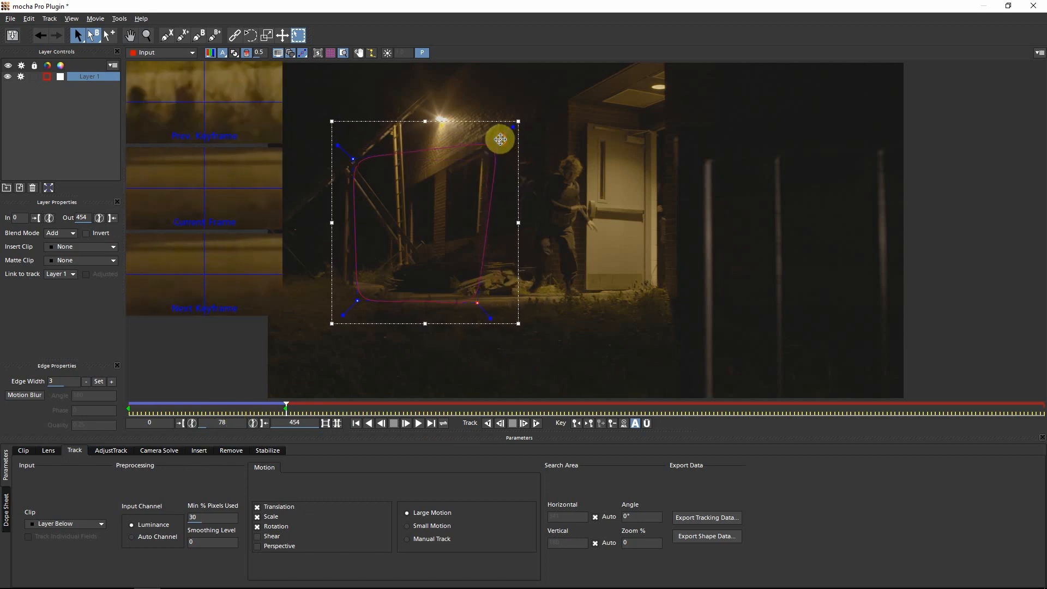
drag(500, 139, 492, 140)
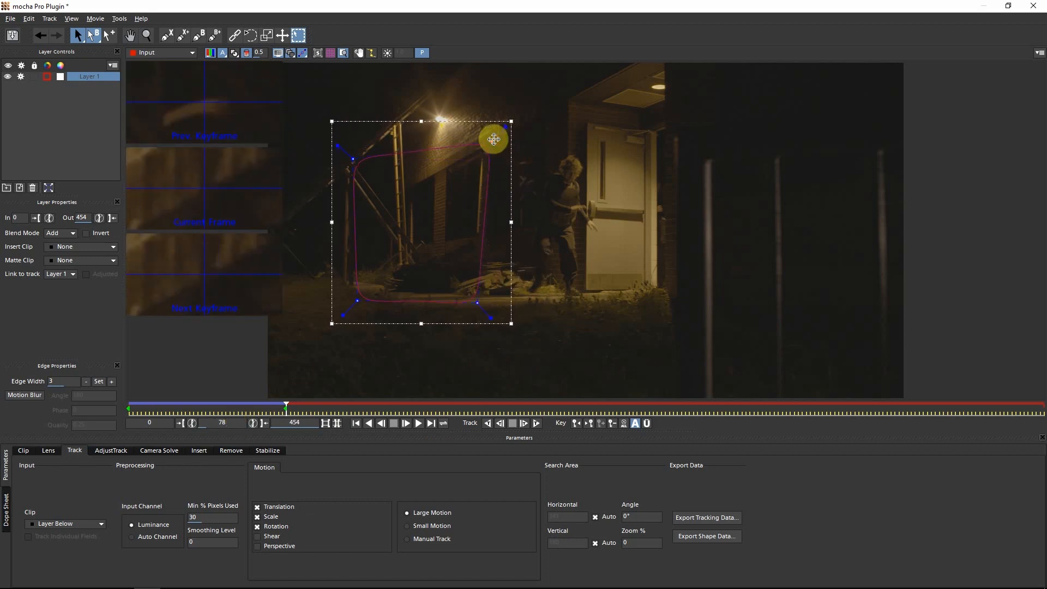
- Track Layer 1 forwards to frame 454, pausing to reshape the spline around the static structure, and scrub back to check the track
click(538, 424)
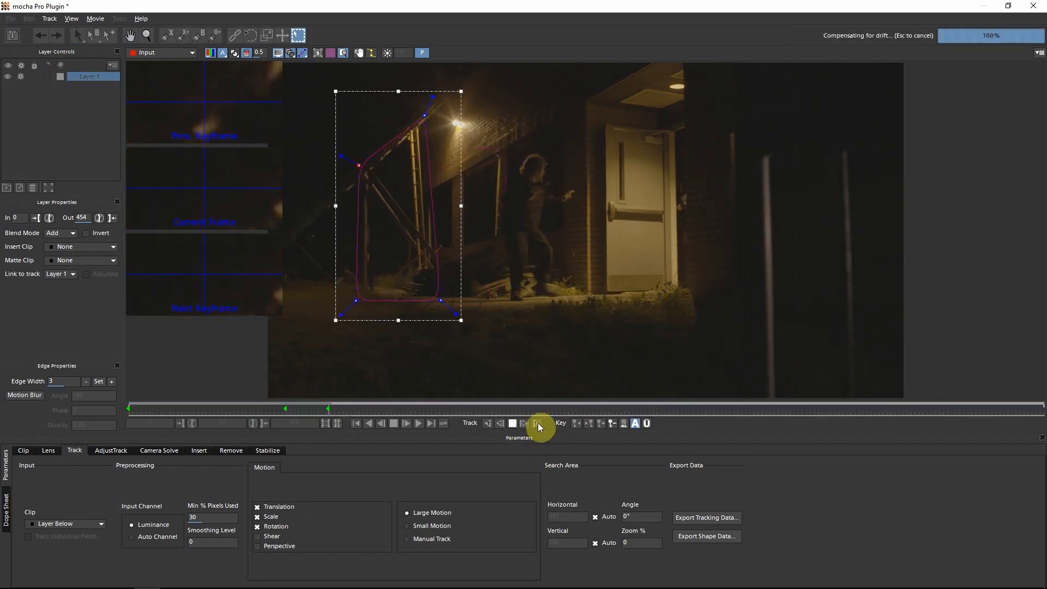
click(512, 423)
click(538, 424)
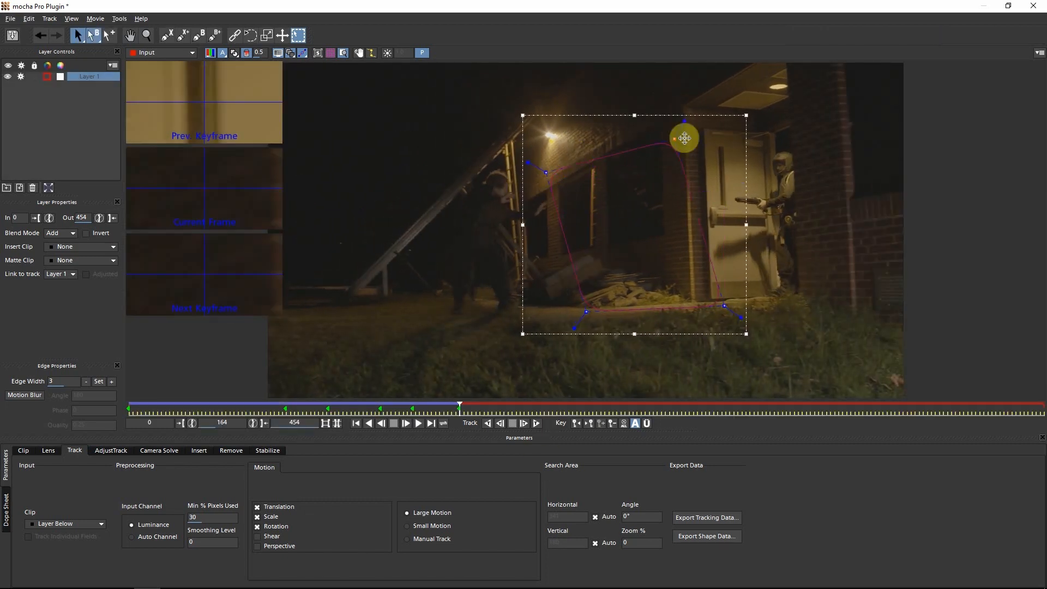
click(538, 423)
click(540, 424)
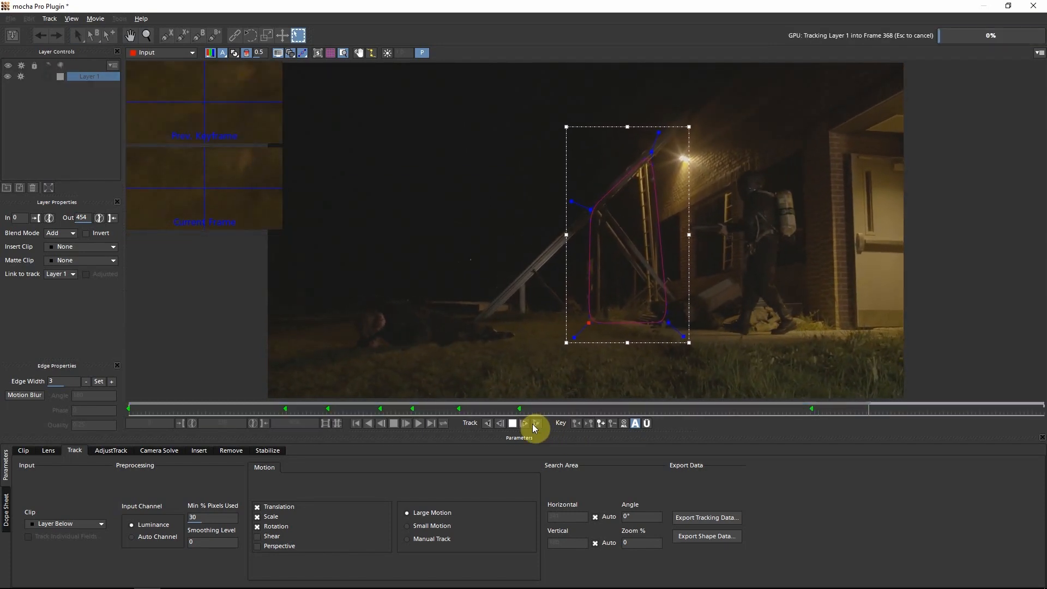
key(Escape)
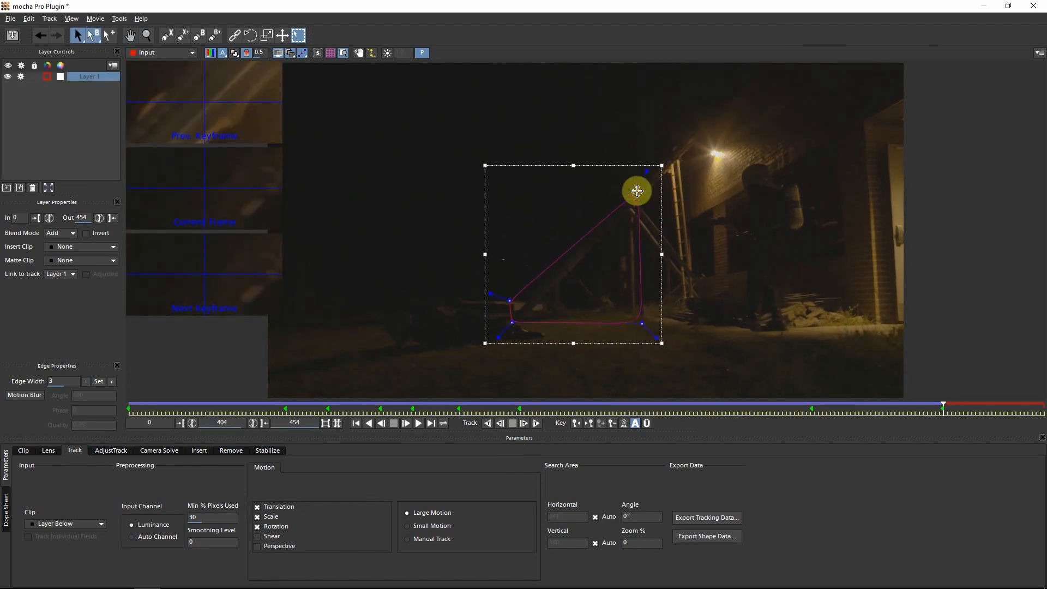
click(535, 424)
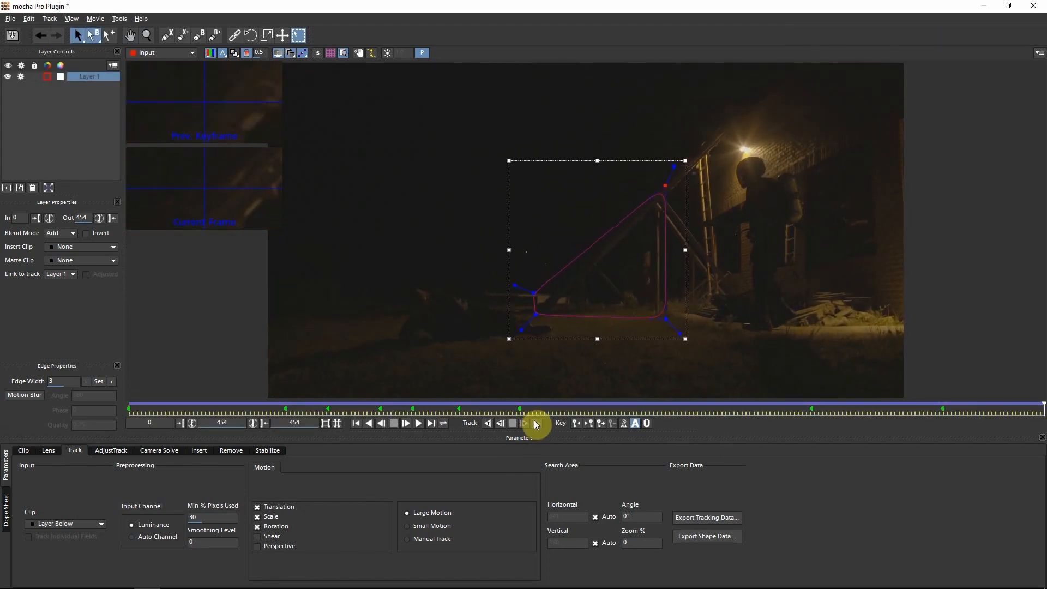
mouse_move(596, 414)
mouse_down()
mouse_move(673, 414)
mouse_move(581, 411)
mouse_up()
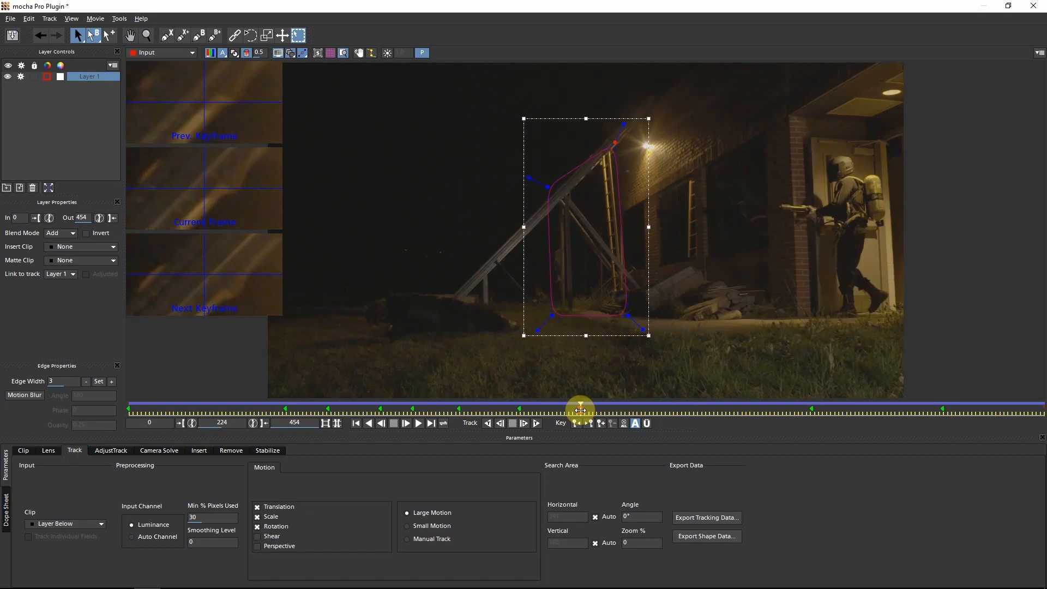
- Copy the tracking data to the clipboard as After Effects Transform Data and close mocha Pro to return to After Effects
click(707, 518)
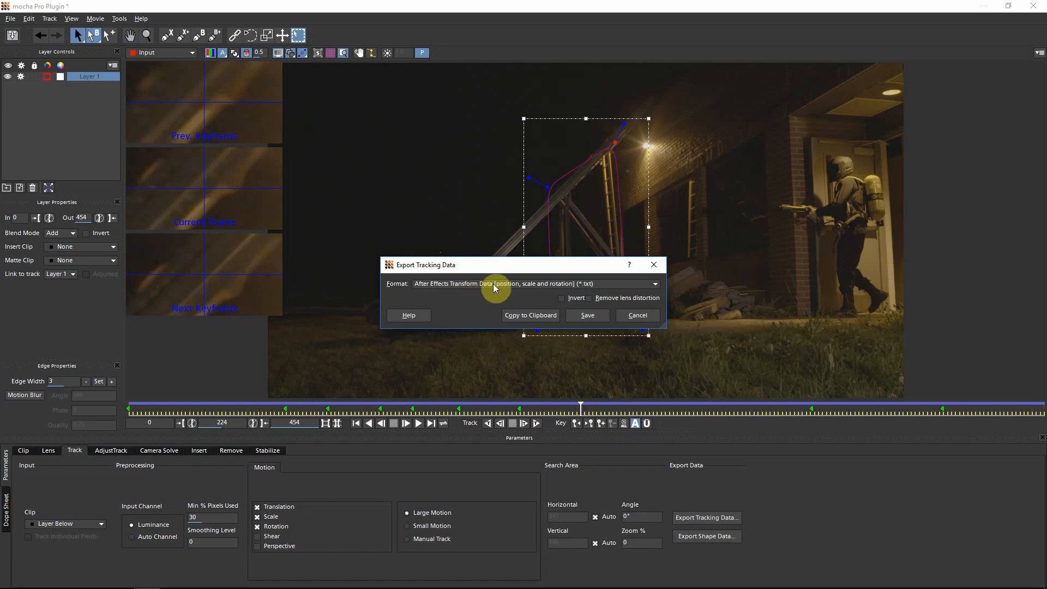
click(539, 316)
click(1034, 6)
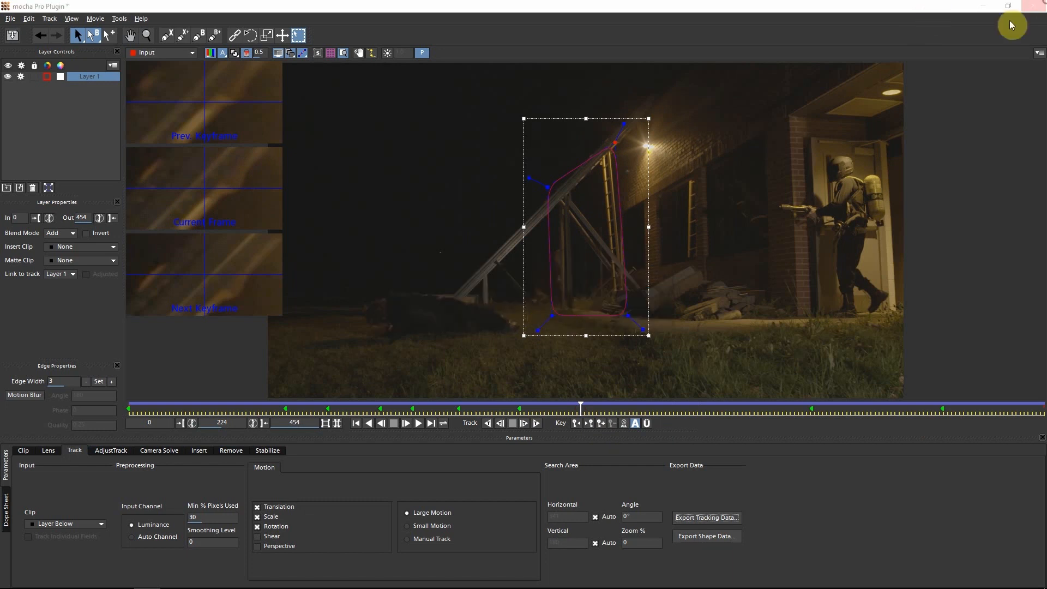
click(693, 323)
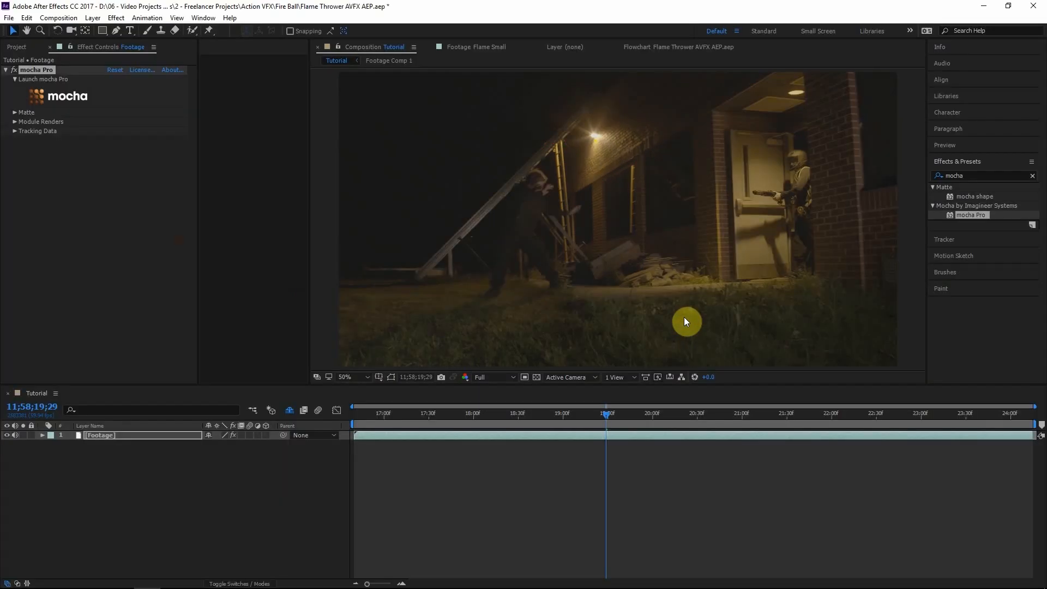
- Add a null object above the Footage layer with the playhead at the clip's start, and name it Tracking
click(117, 436)
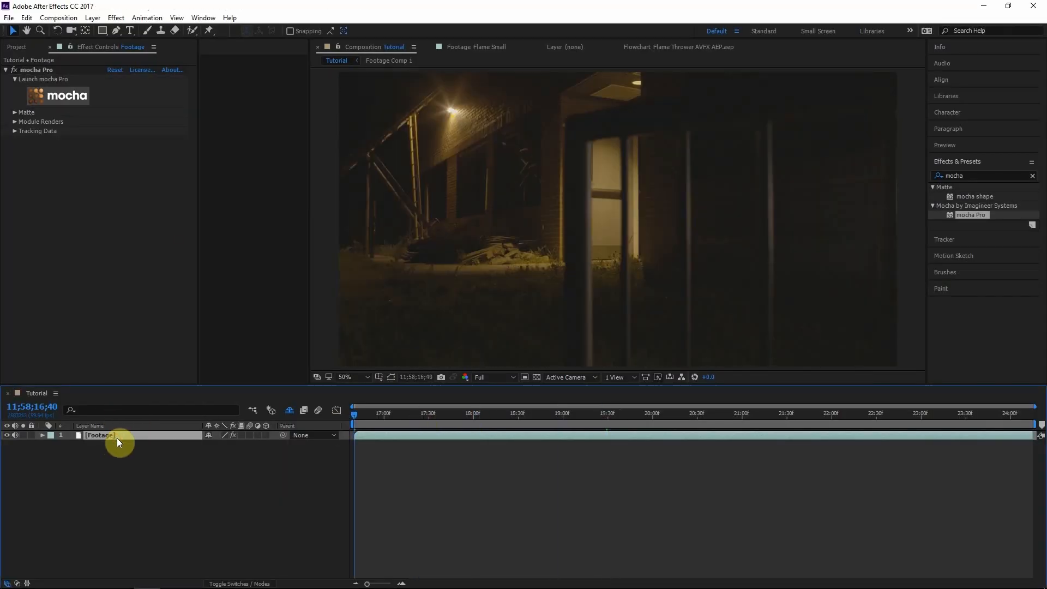
key(ctrl+alt+shift+y)
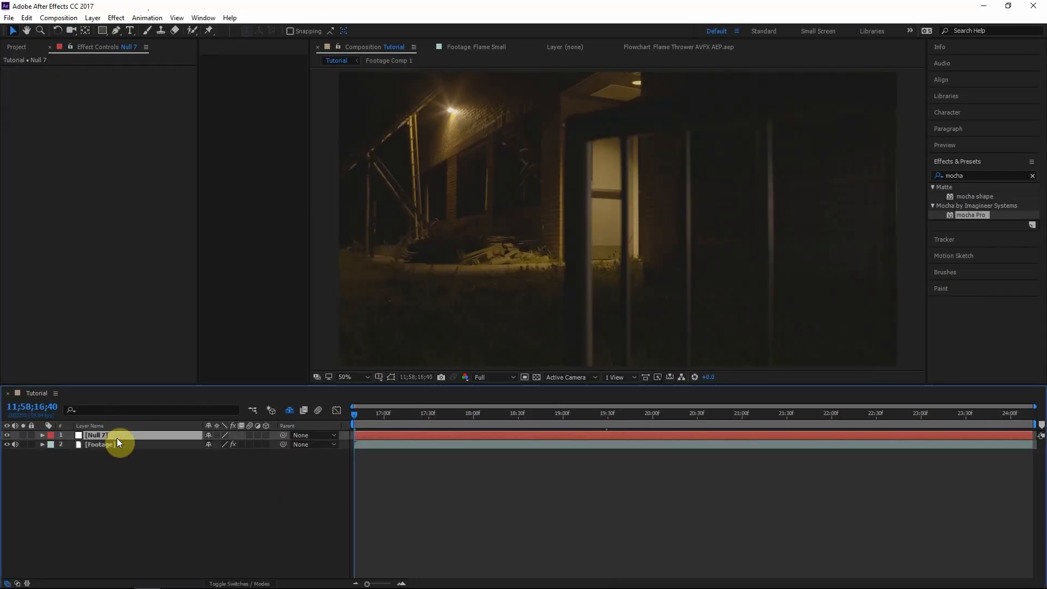
key(Return)
text(Tracking)
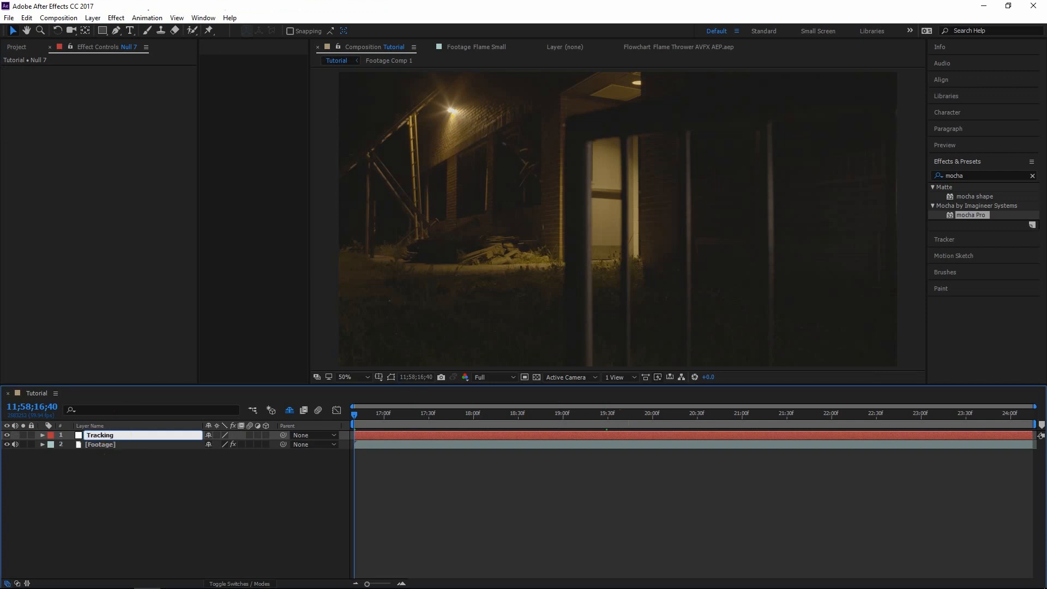
click(191, 499)
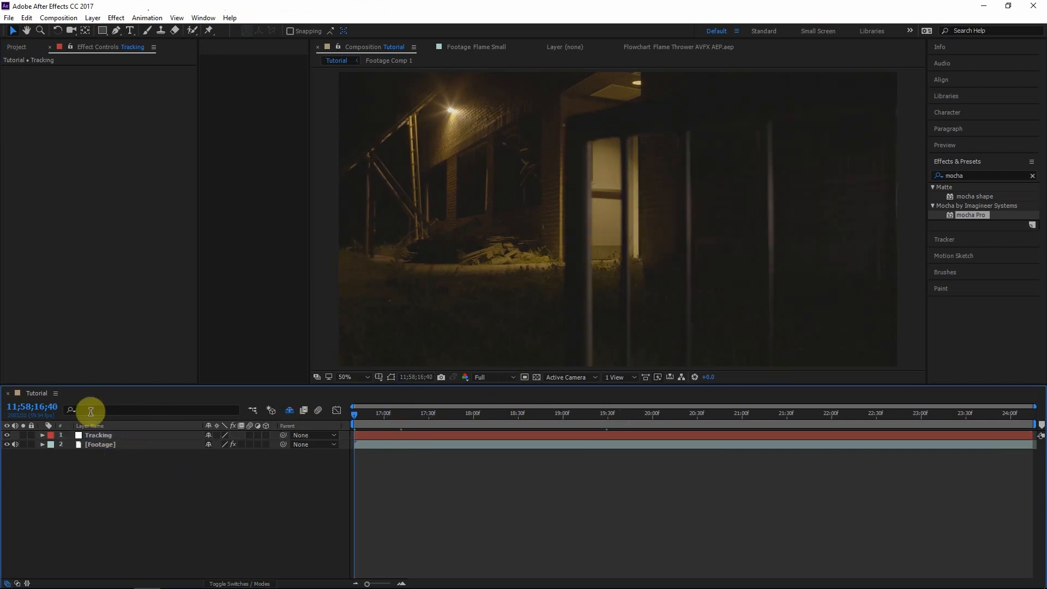
- Paste the copied tracking data onto the Tracking null and reveal its Position, Scale and Rotation keyframes
click(101, 437)
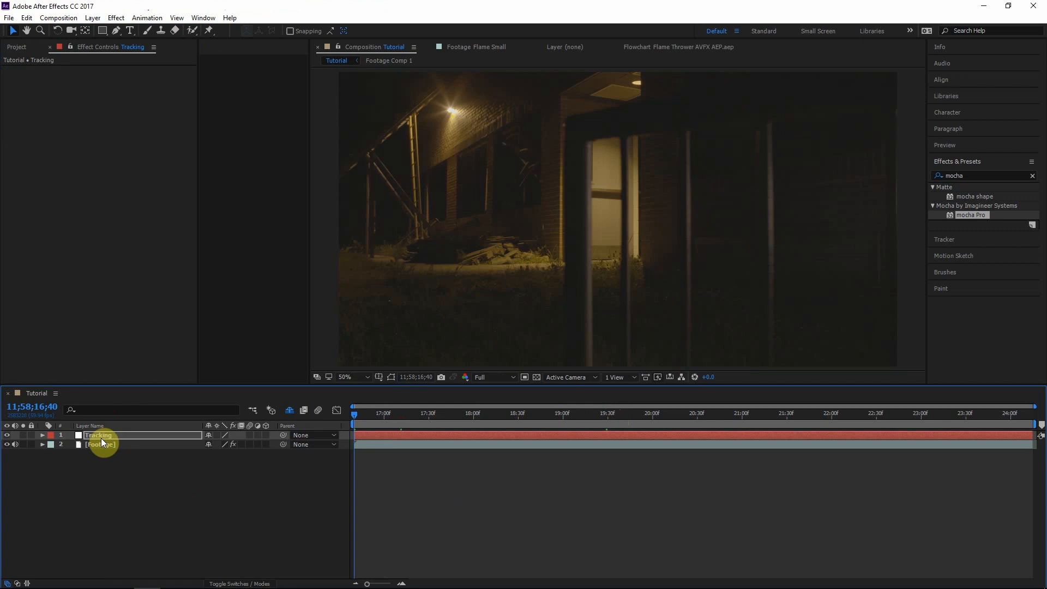
key(u)
click(351, 427)
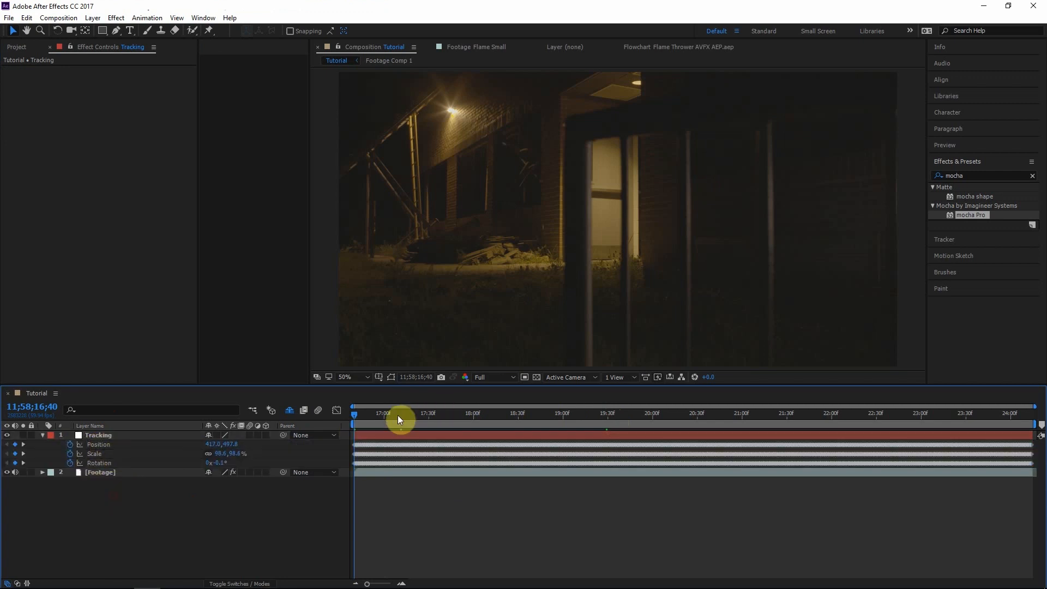
- Add the Flame Large clip from the AVFX Elements folder above the Tracking layer in the Tutorial composition
drag(512, 413, 714, 414)
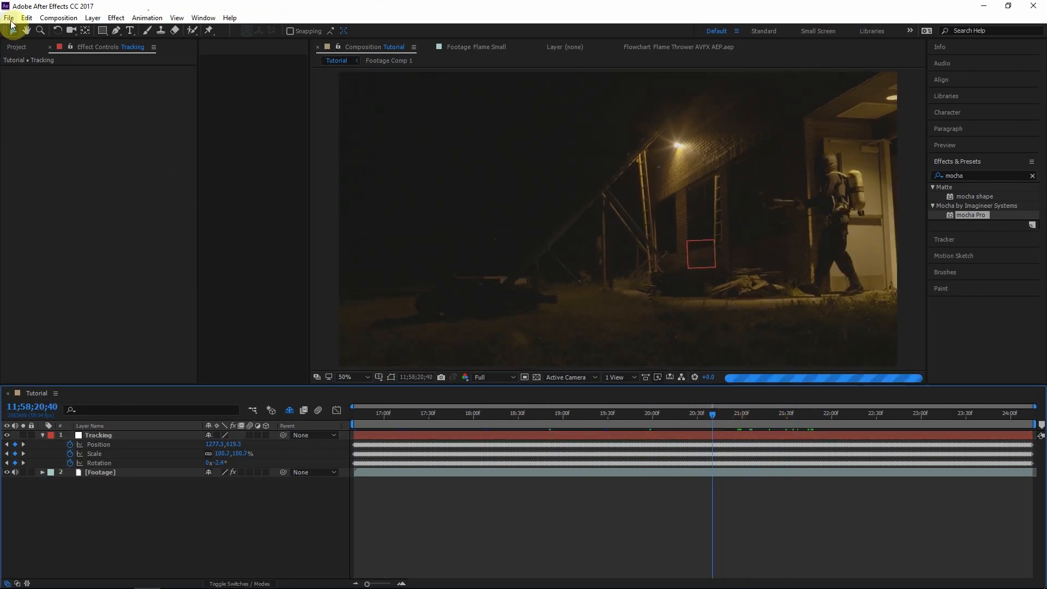
click(19, 46)
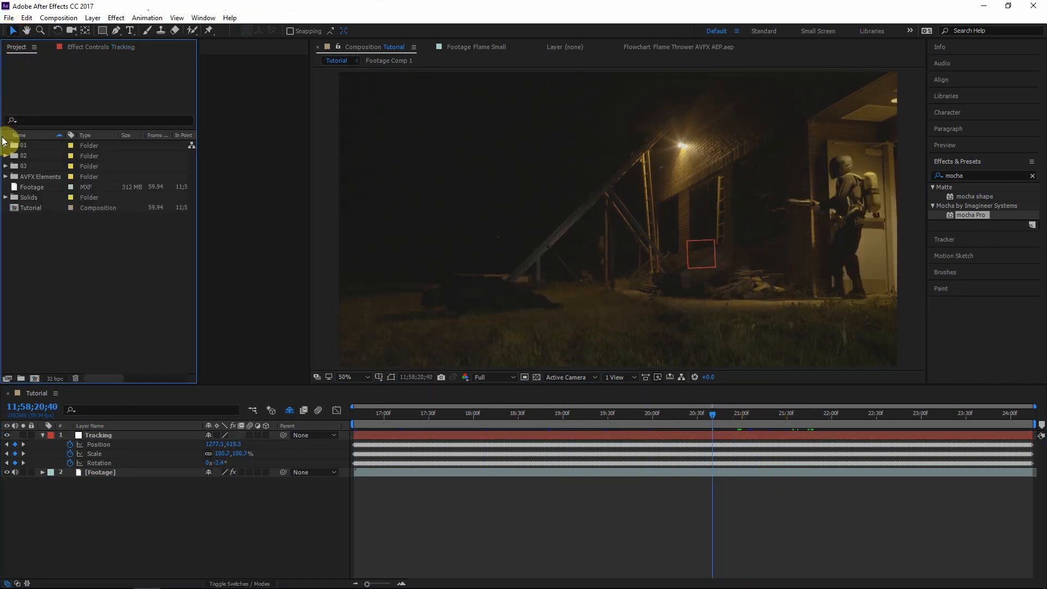
click(7, 177)
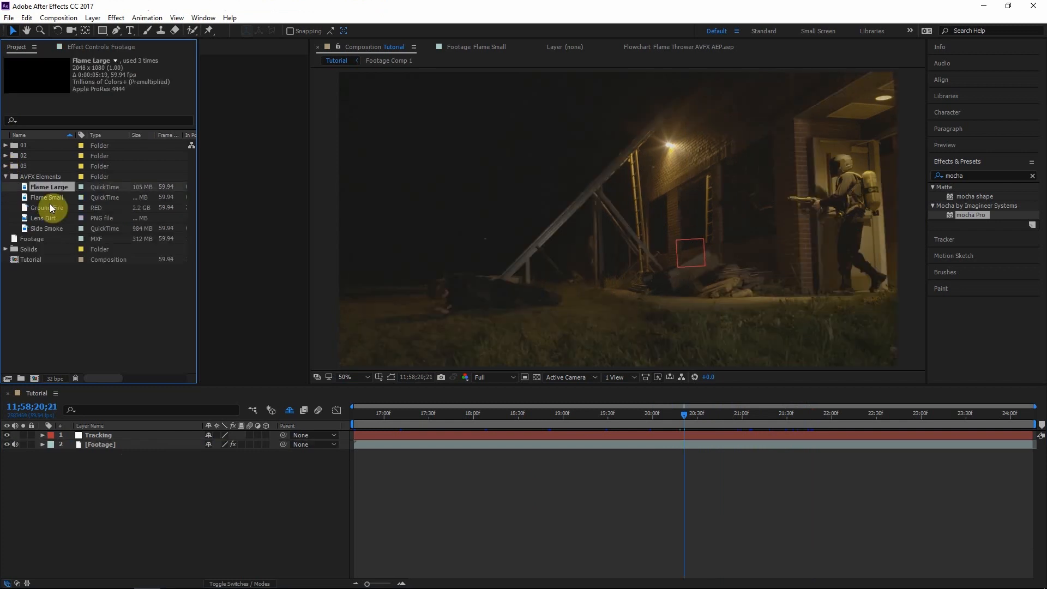
click(52, 187)
drag(49, 189, 118, 435)
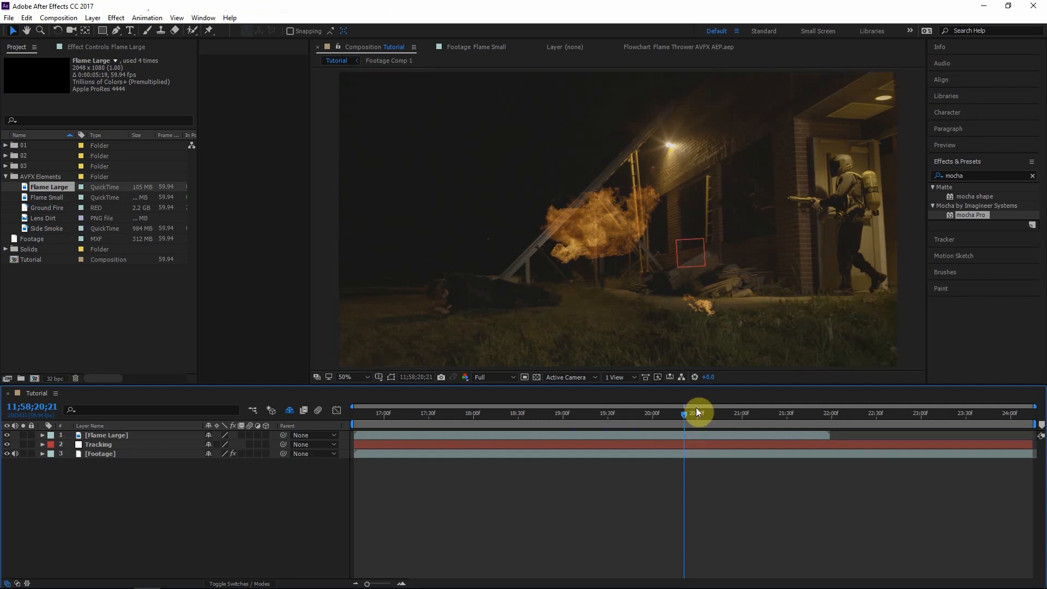
- Move the Flame Large layer's anchor point to the base of the flame using the Pan Behind tool at 11;58;19;43
drag(696, 413, 627, 427)
click(642, 434)
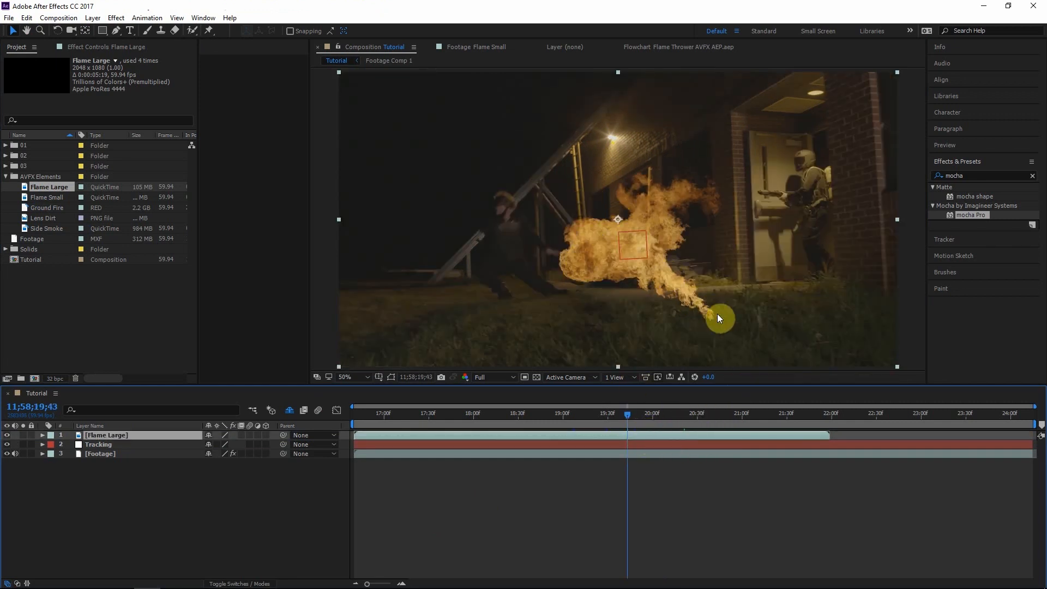
click(86, 31)
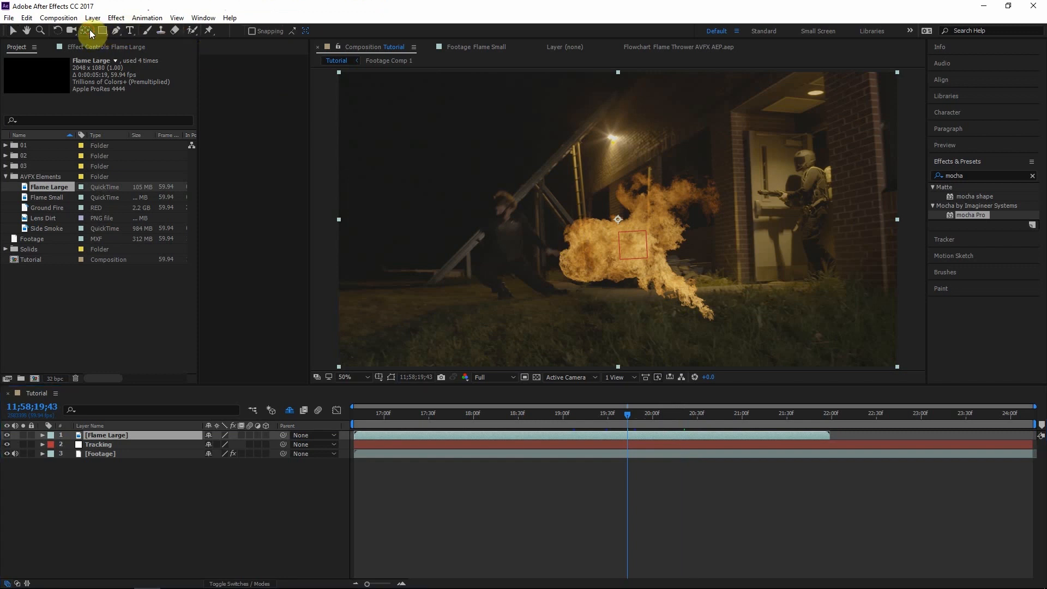
drag(620, 216, 712, 313)
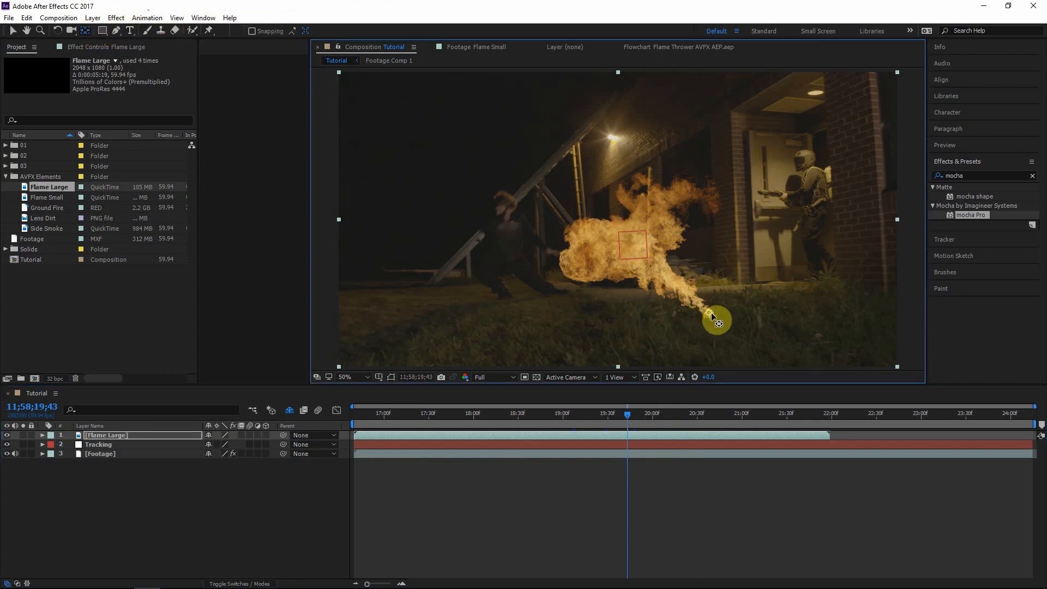
- Place the flame's anchor point at the gun nozzle at 11;58;19;58 and scale the Flame Large layer to 238%
click(548, 418)
drag(548, 417, 504, 410)
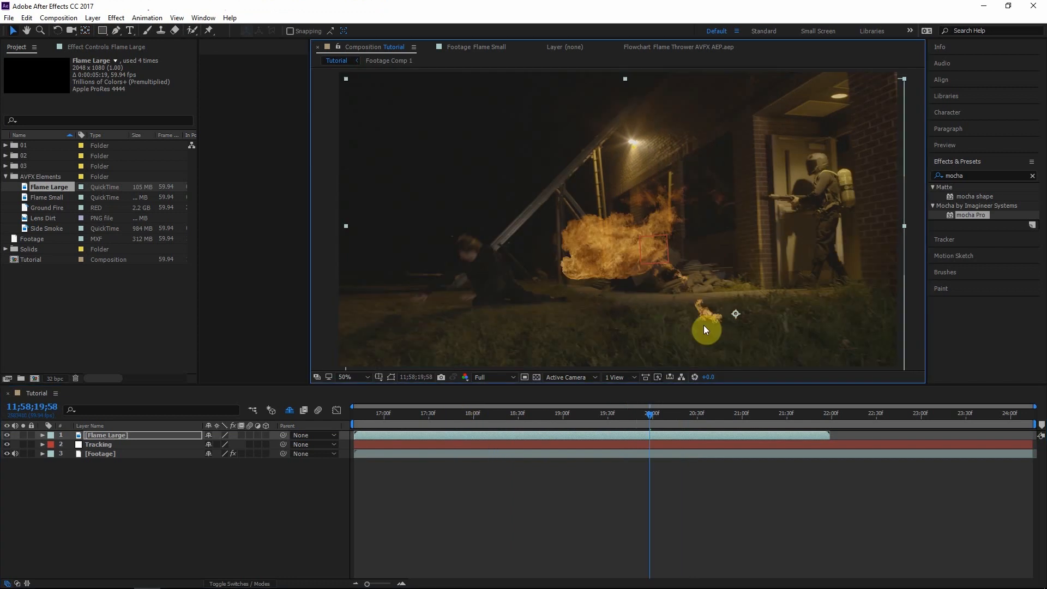
drag(703, 327, 734, 208)
key(s)
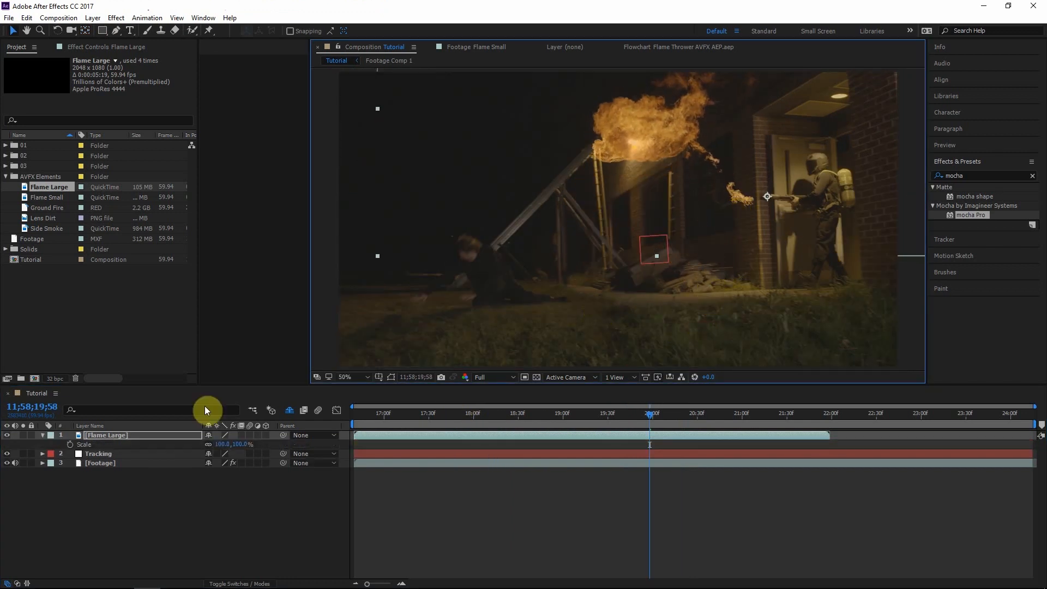
drag(234, 444, 282, 426)
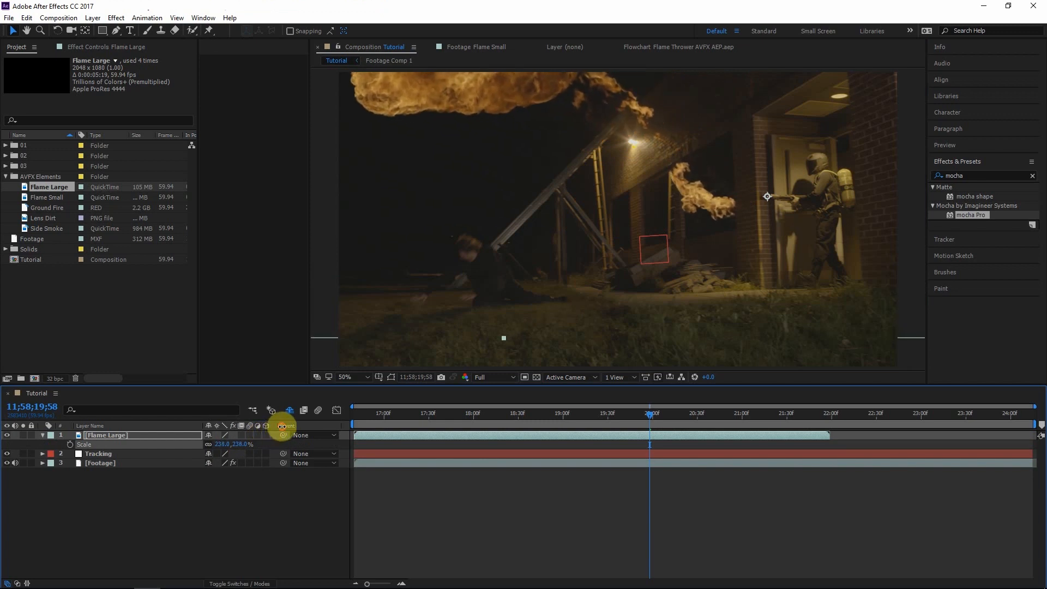
click(656, 503)
- Parent the Flame Large layer to the Tracking null, scrubbing before and after to compare the flame's motion with the footage
click(105, 435)
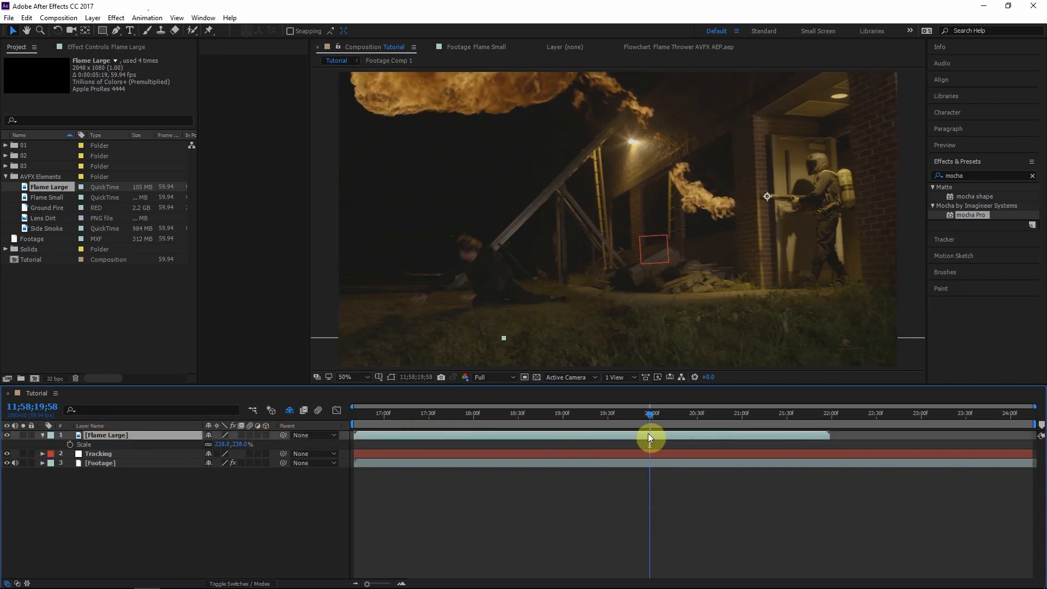
drag(649, 415, 611, 417)
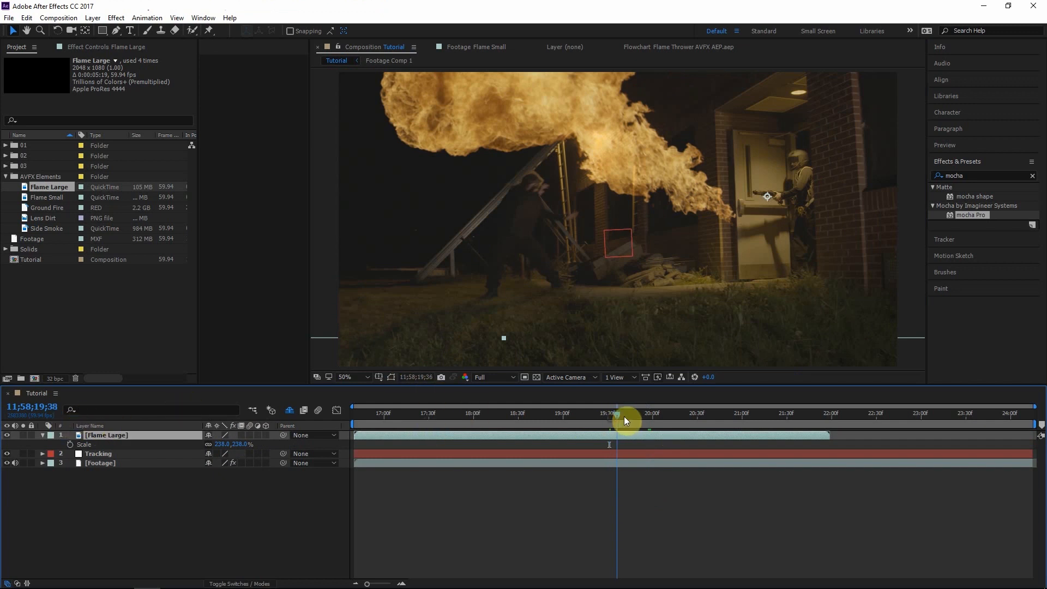
key(space)
drag(642, 417, 649, 415)
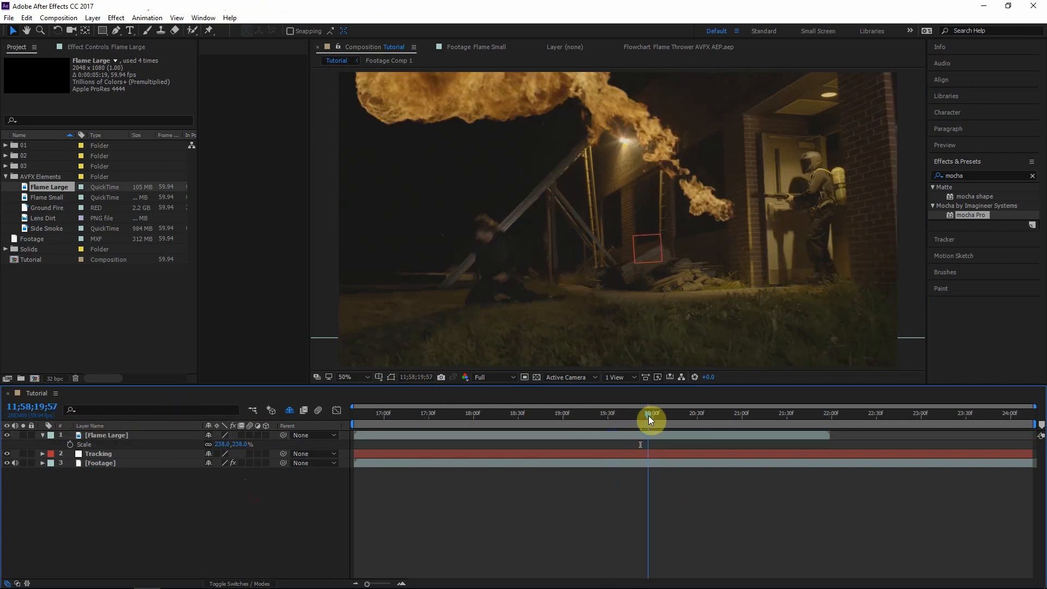
click(118, 435)
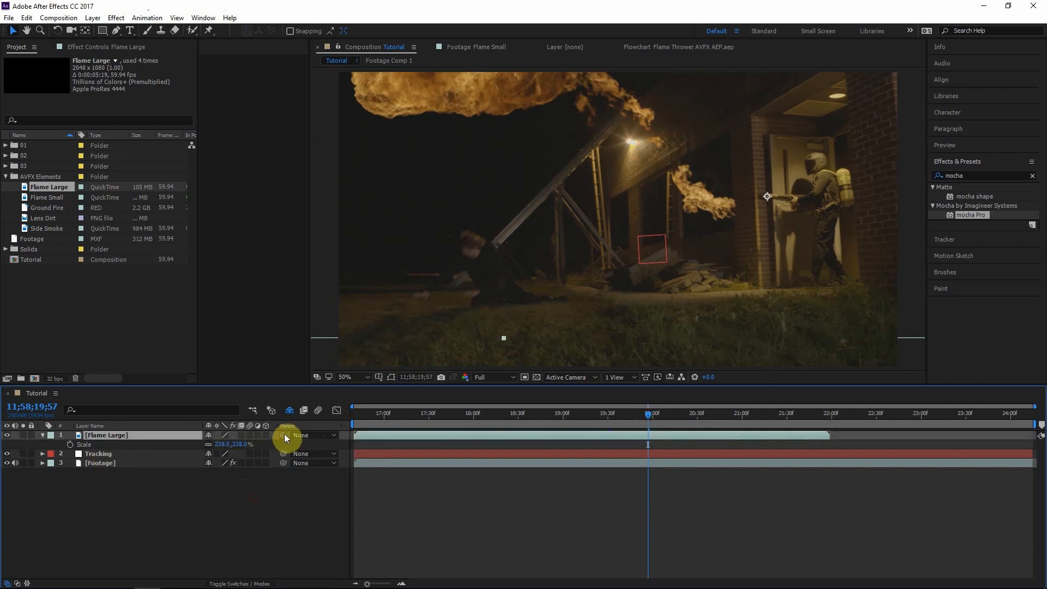
drag(283, 435, 90, 453)
click(63, 434)
drag(649, 414, 670, 416)
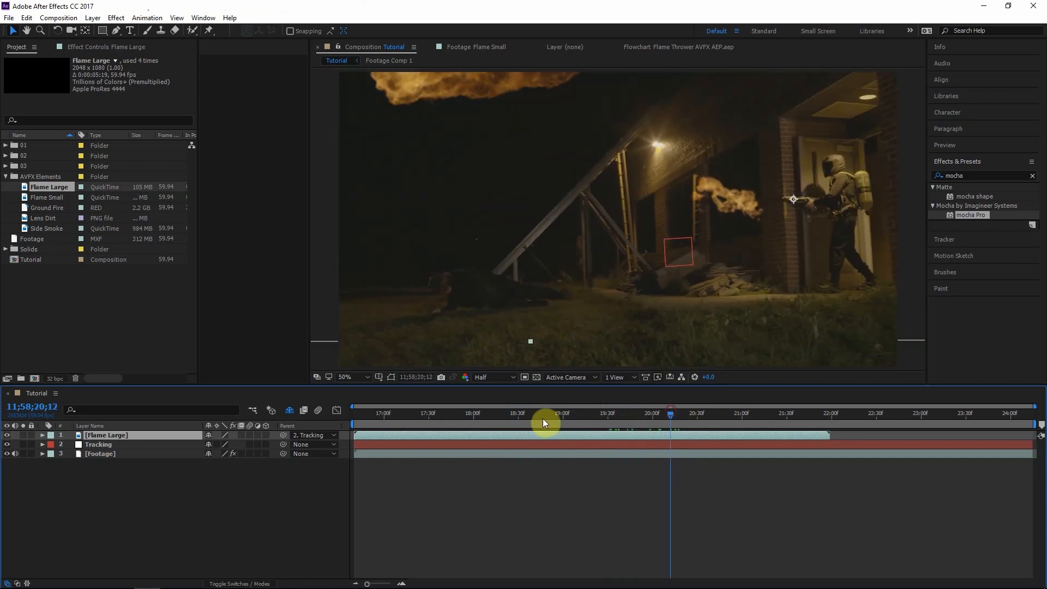
- Add a null object named Gun Motion above the Tracking layer and parent it to Tracking
click(88, 447)
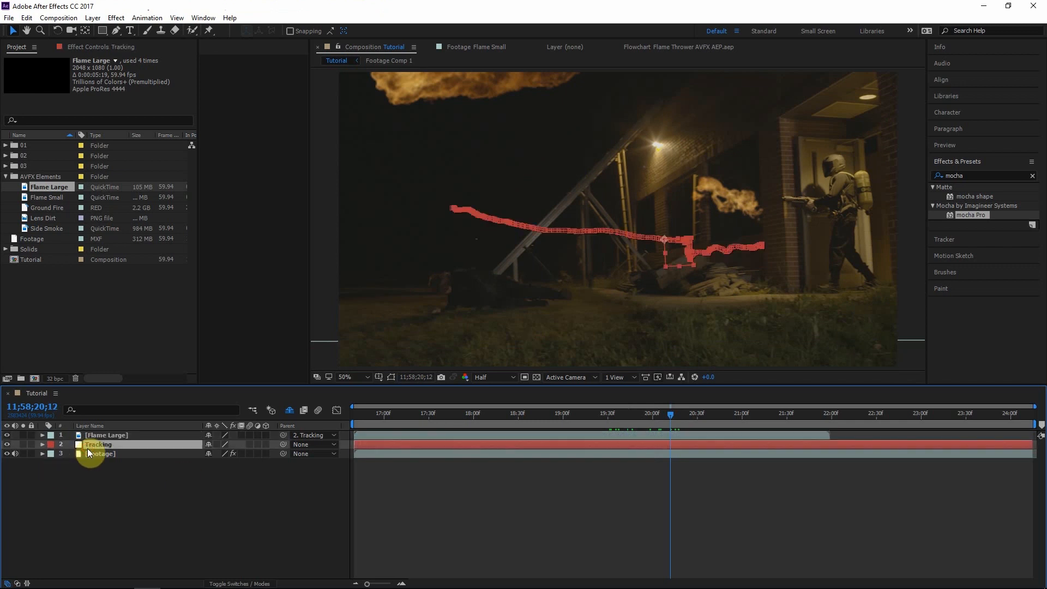
key(ctrl+alt+shift+y)
key(Return)
text(Gun Motion)
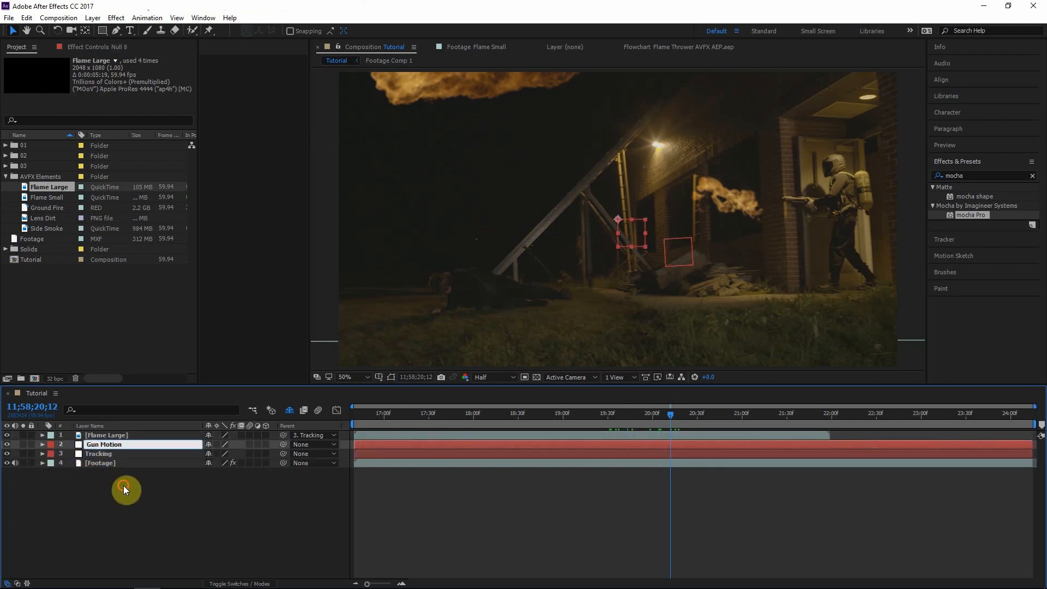
click(123, 486)
click(106, 442)
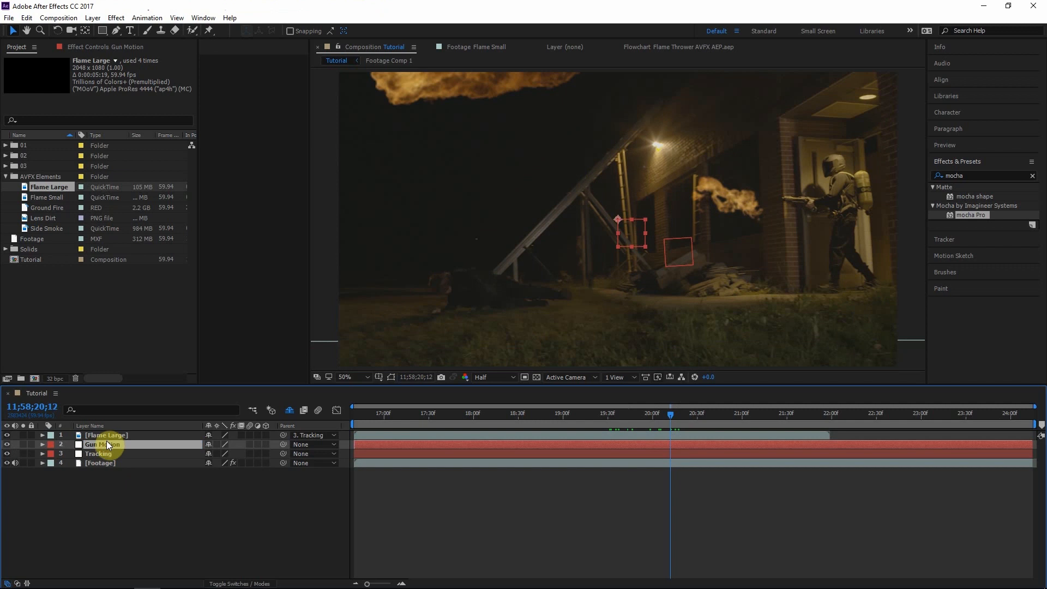
drag(284, 443, 123, 454)
click(172, 496)
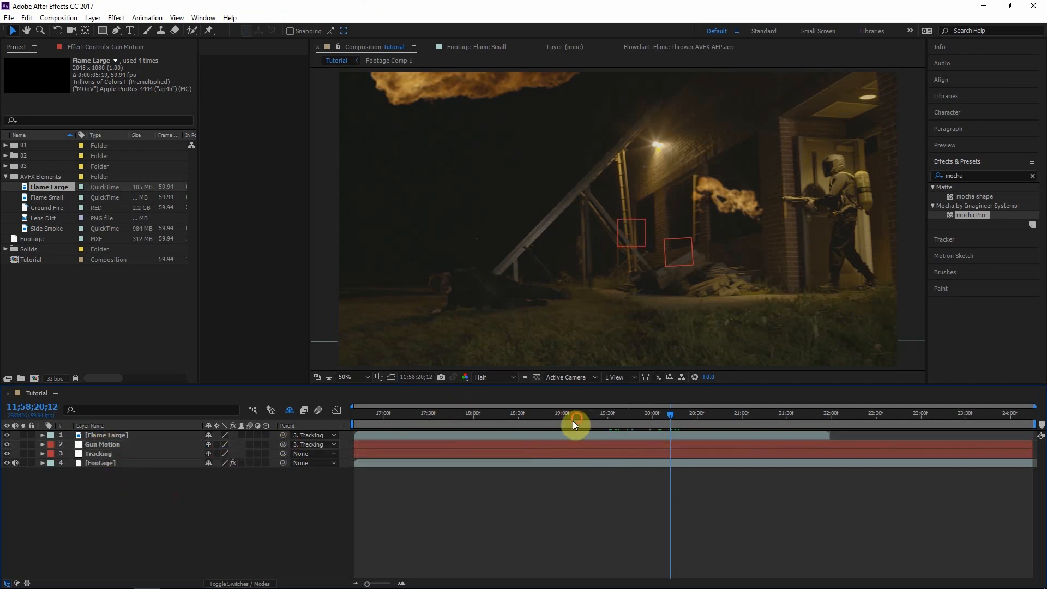
- Position the Gun Motion null over the gun at 11;58;18;38 and start keyframing its Position
drag(573, 421, 530, 428)
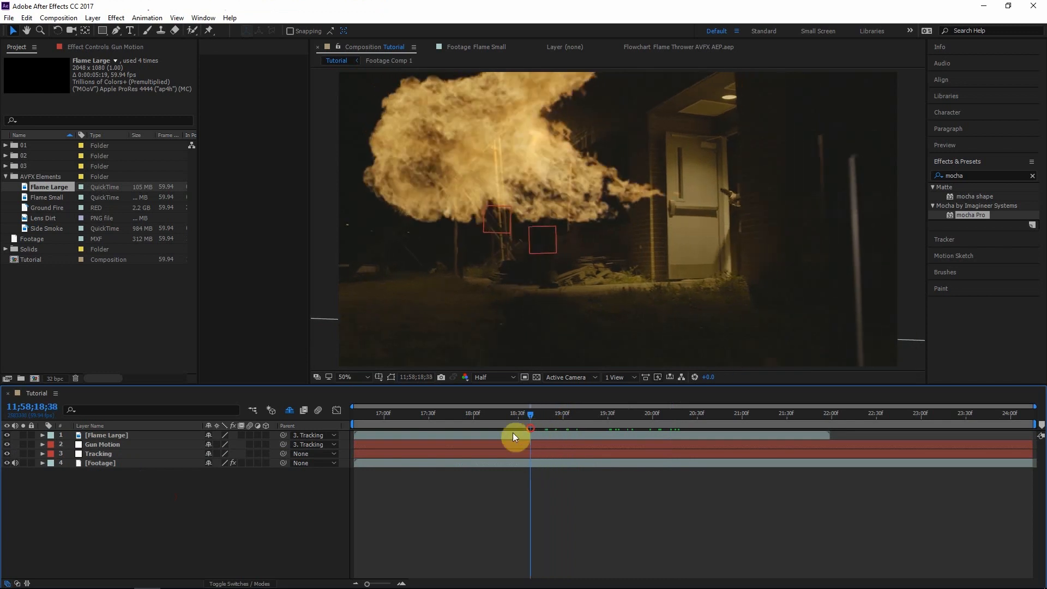
click(103, 445)
drag(489, 224, 723, 204)
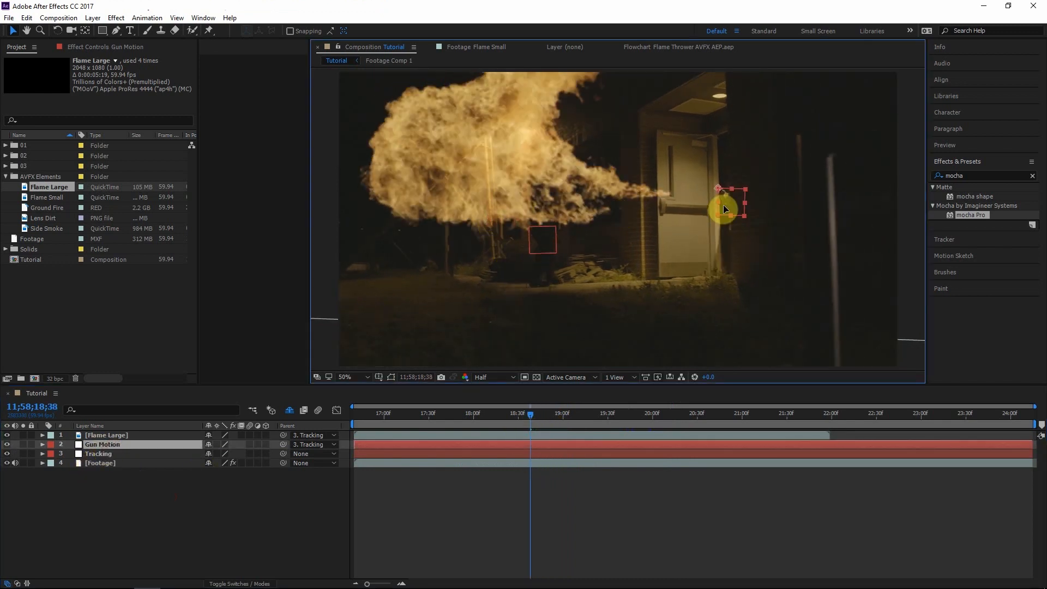
key(p)
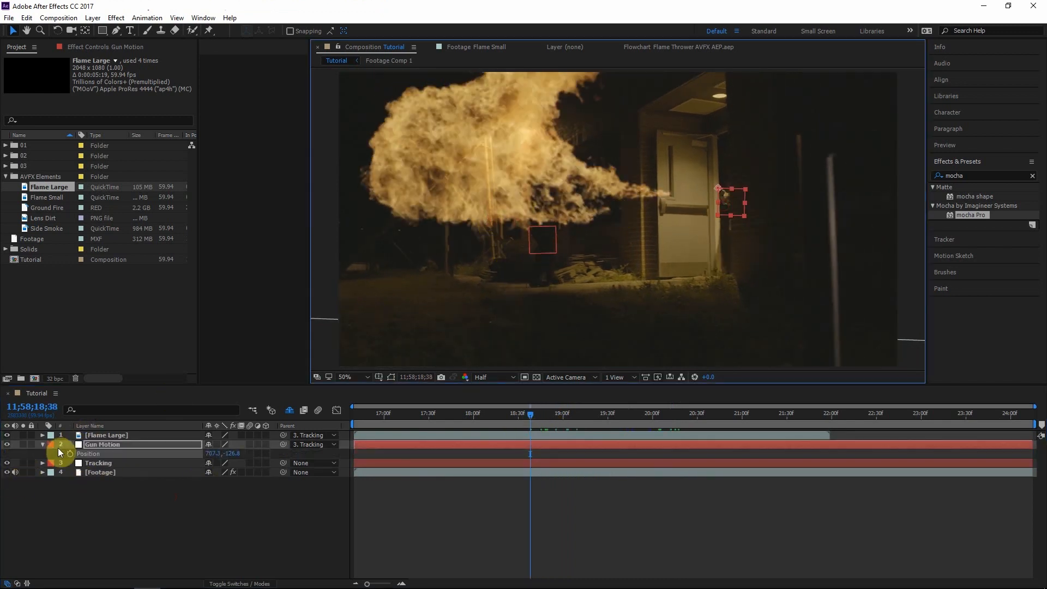
click(67, 452)
- Keyframe the Gun Motion null's Position onto the gun at 11;58;24;14 and midway at about 11;58;20;17, with the flame hidden
drag(555, 414, 1029, 419)
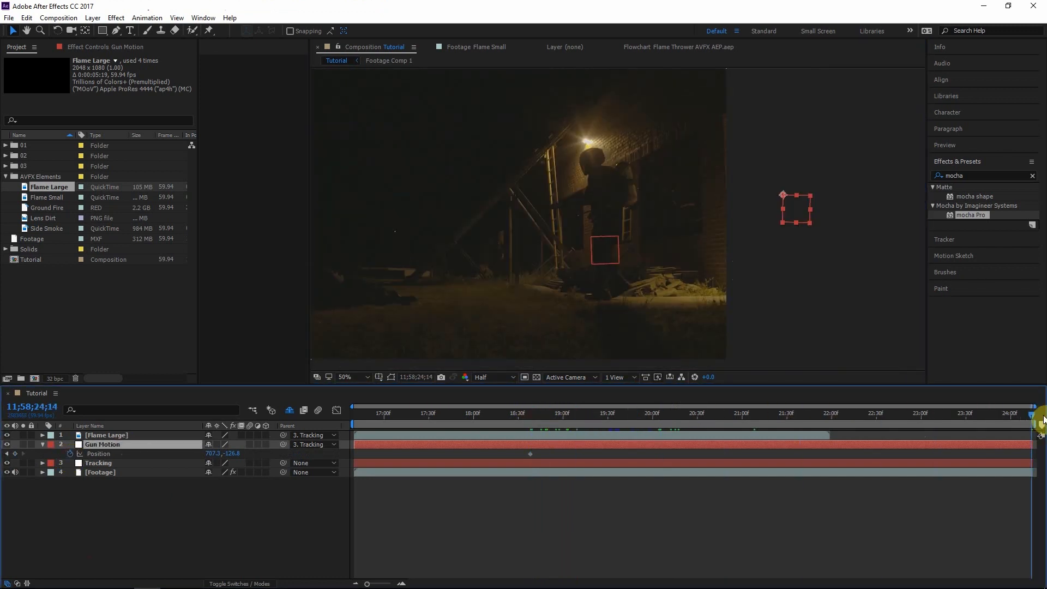
drag(815, 199, 533, 217)
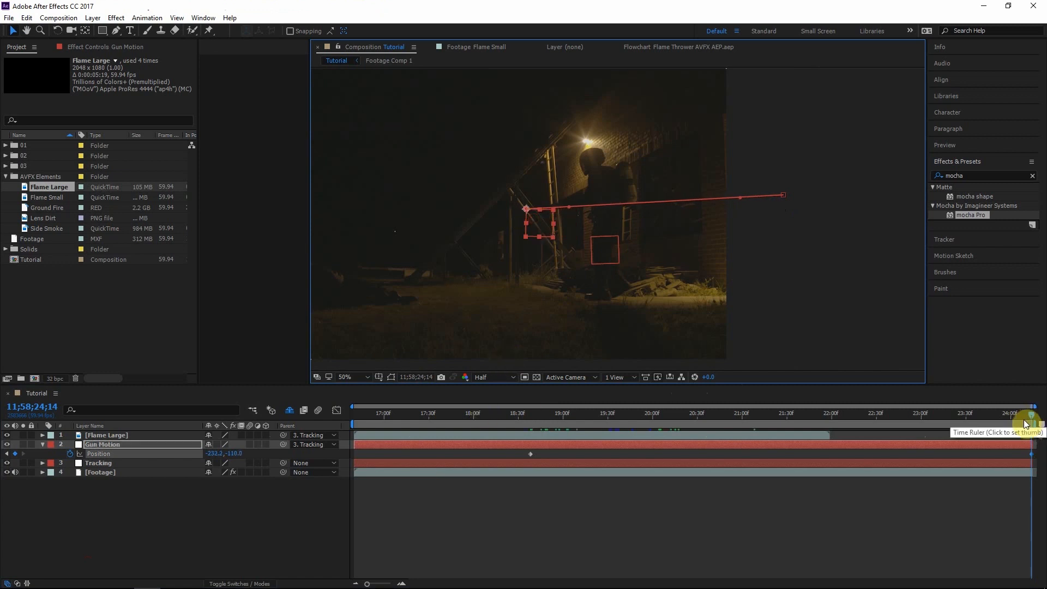
drag(1030, 417, 991, 423)
click(92, 464)
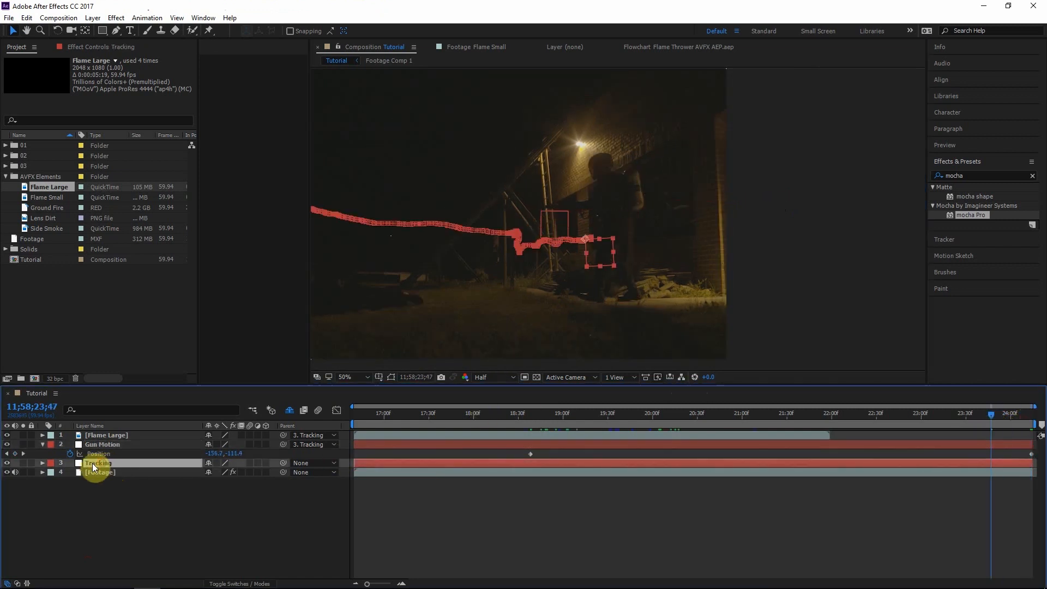
click(983, 525)
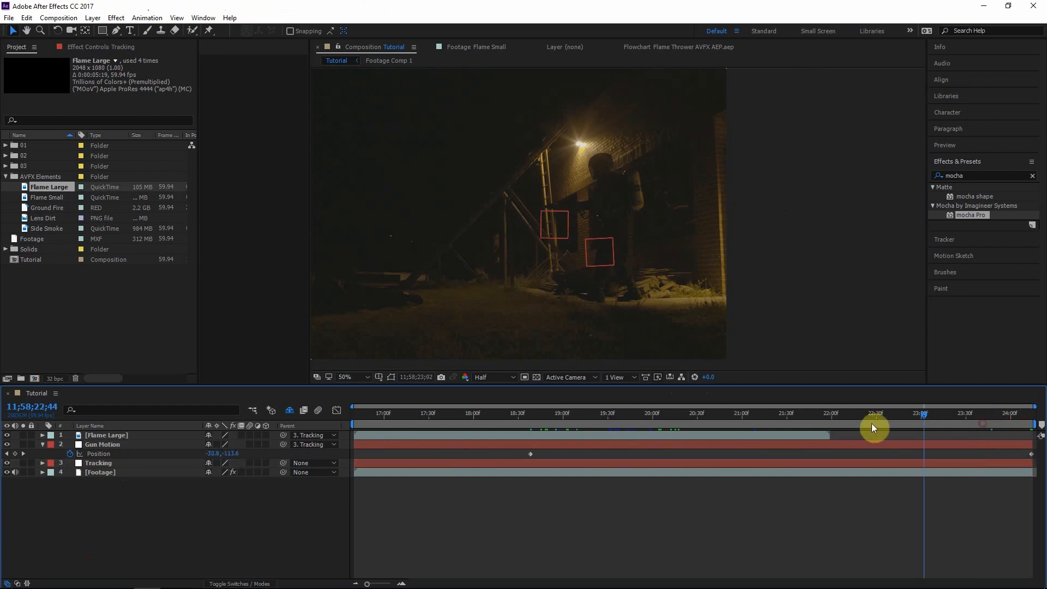
drag(872, 425, 755, 428)
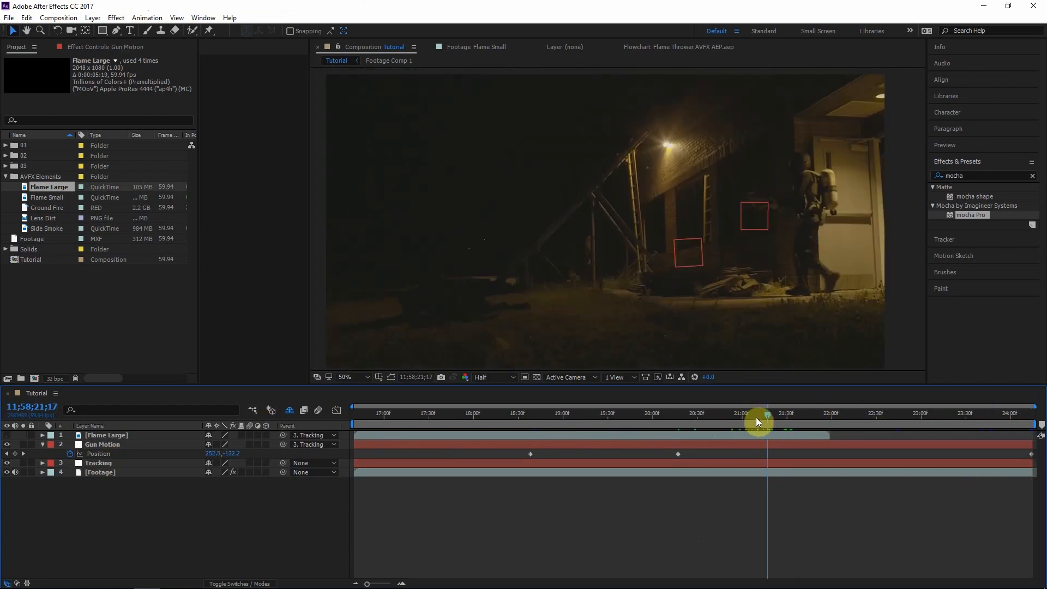
- Show the Flame Large layer, shifted to start at about 11;58;18;45, and parent it to the Gun Motion null
drag(760, 435, 928, 426)
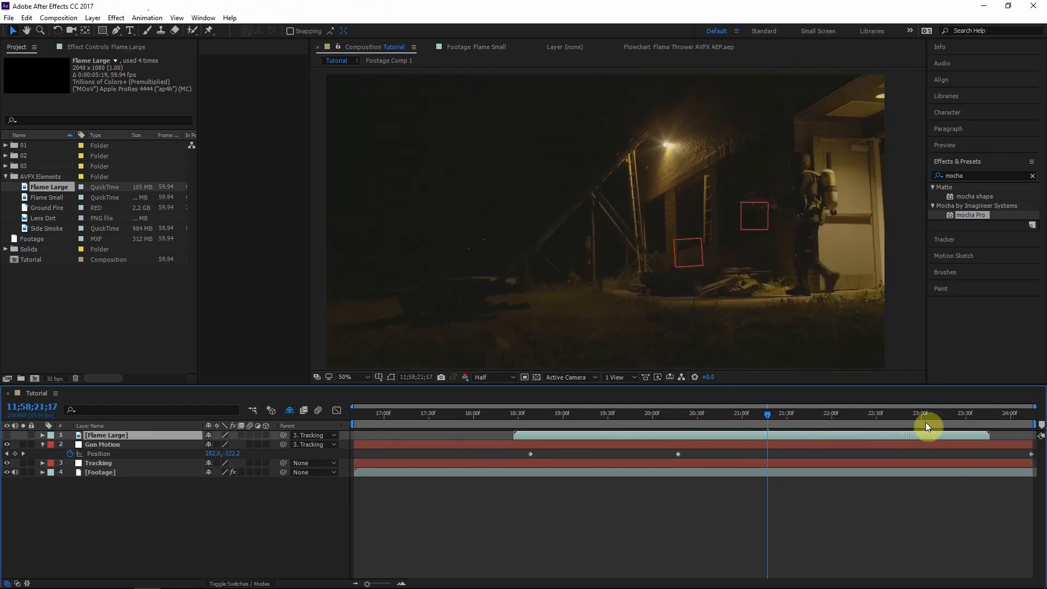
click(6, 435)
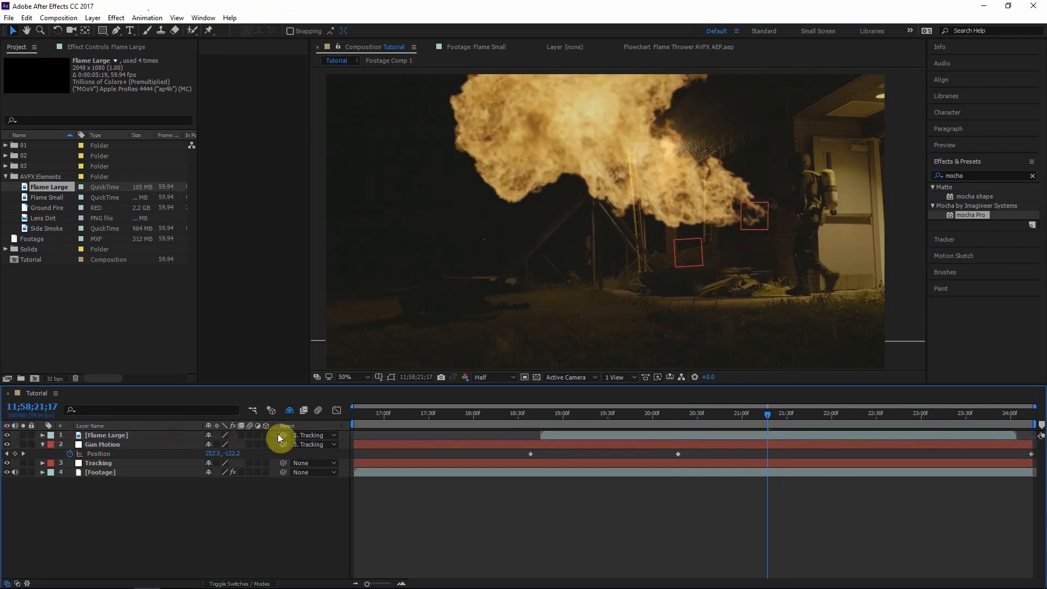
drag(283, 434, 125, 444)
click(188, 486)
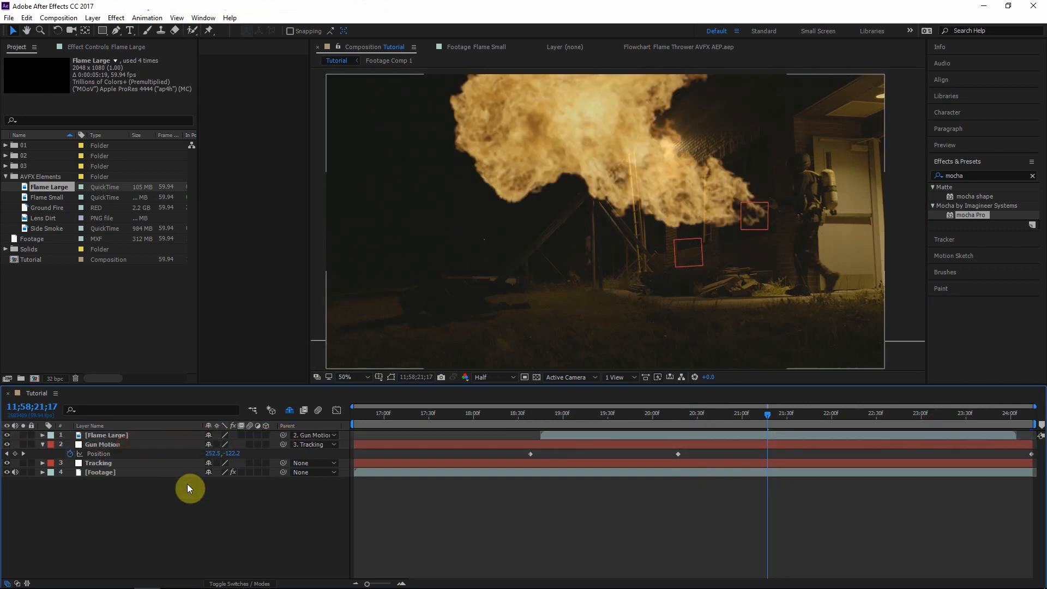
- Move the flame back to the gun nozzle and slide the Flame Large clip to start at about 11;58;20;00
click(125, 435)
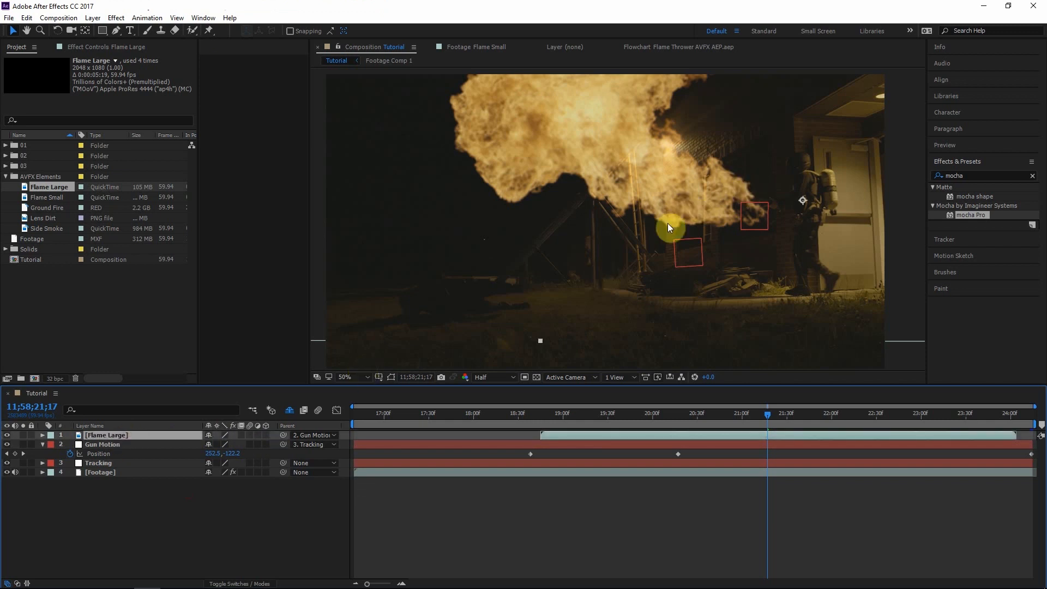
drag(718, 166, 647, 166)
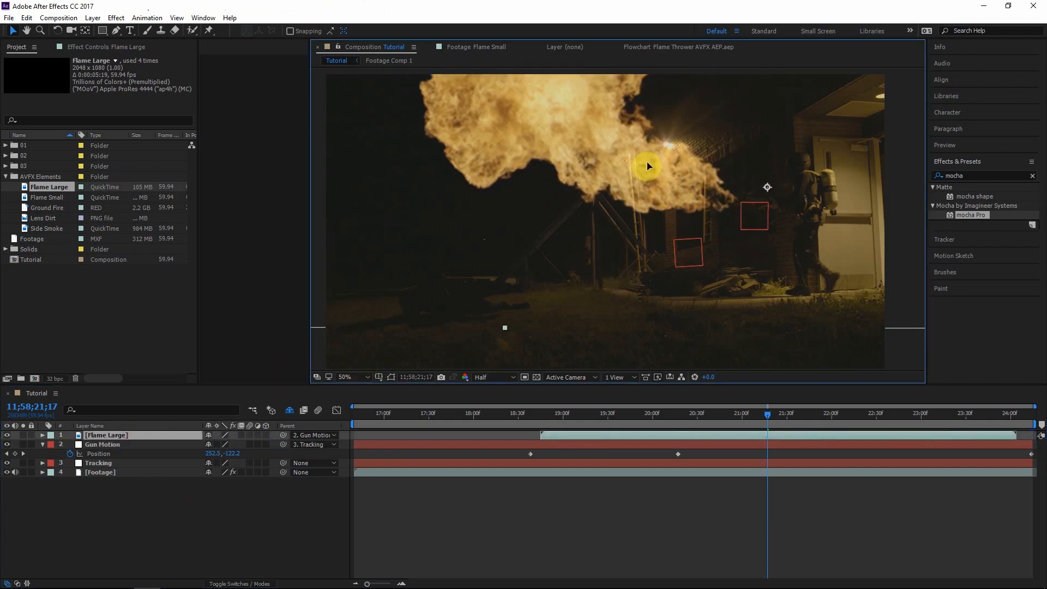
click(529, 415)
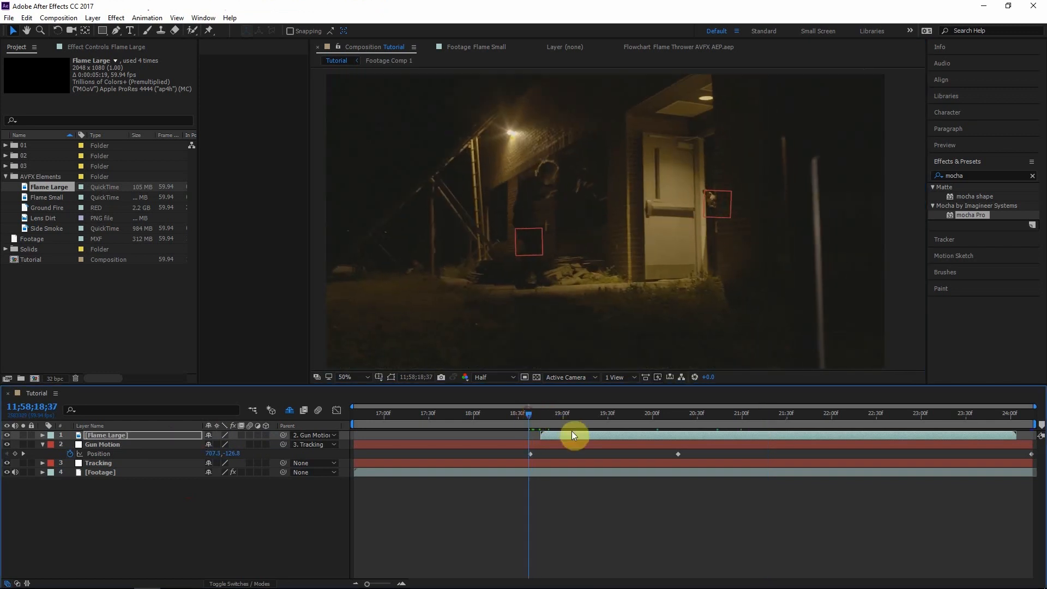
drag(573, 436, 633, 436)
drag(523, 404, 673, 438)
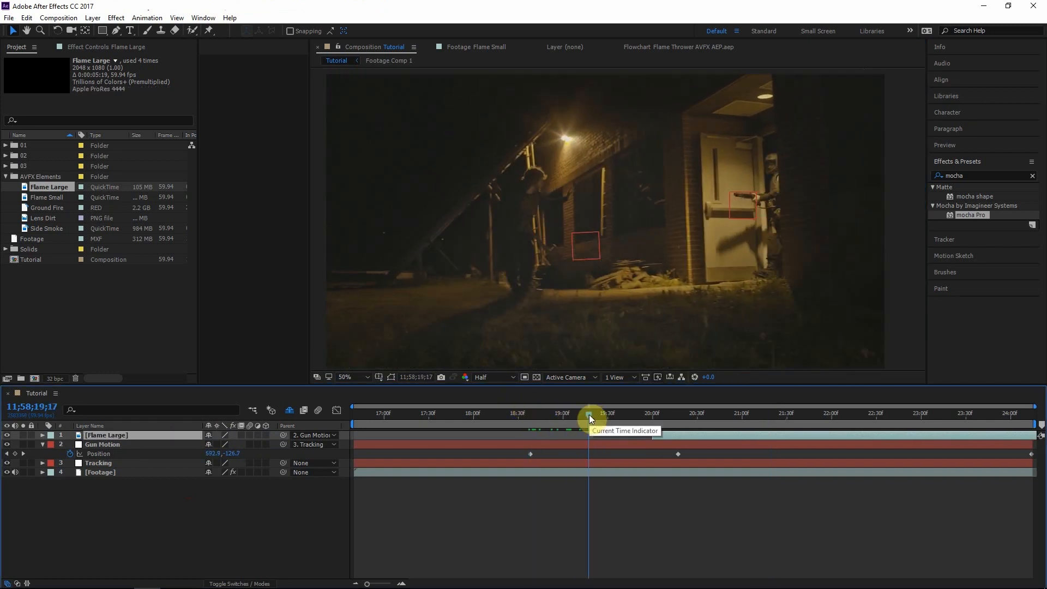
drag(589, 415, 629, 416)
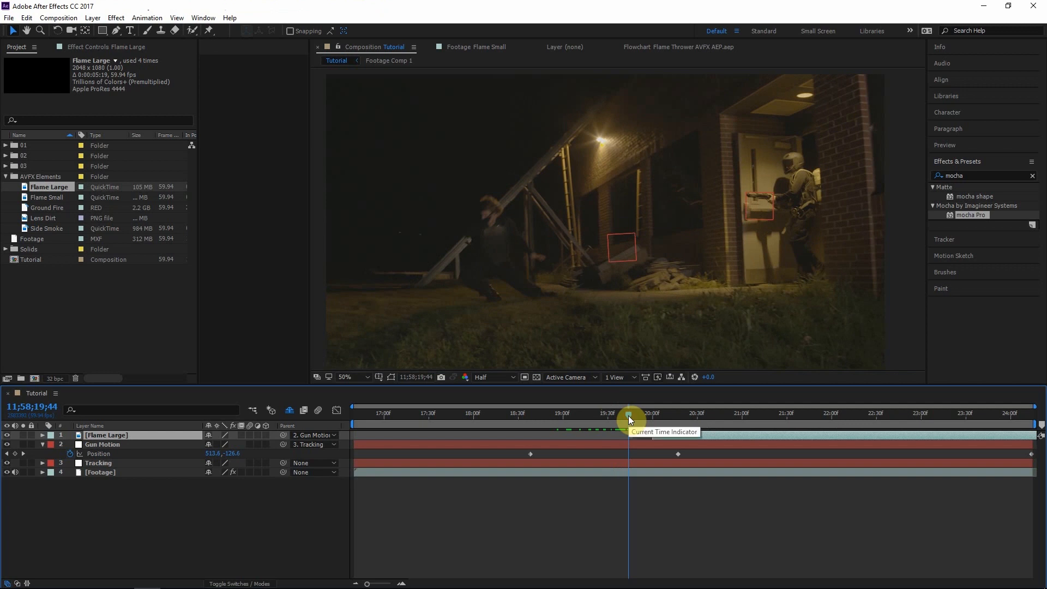
- Time-stretch the Flame Large layer with a stretch factor of 50, holding its in-point in place
drag(628, 416, 590, 426)
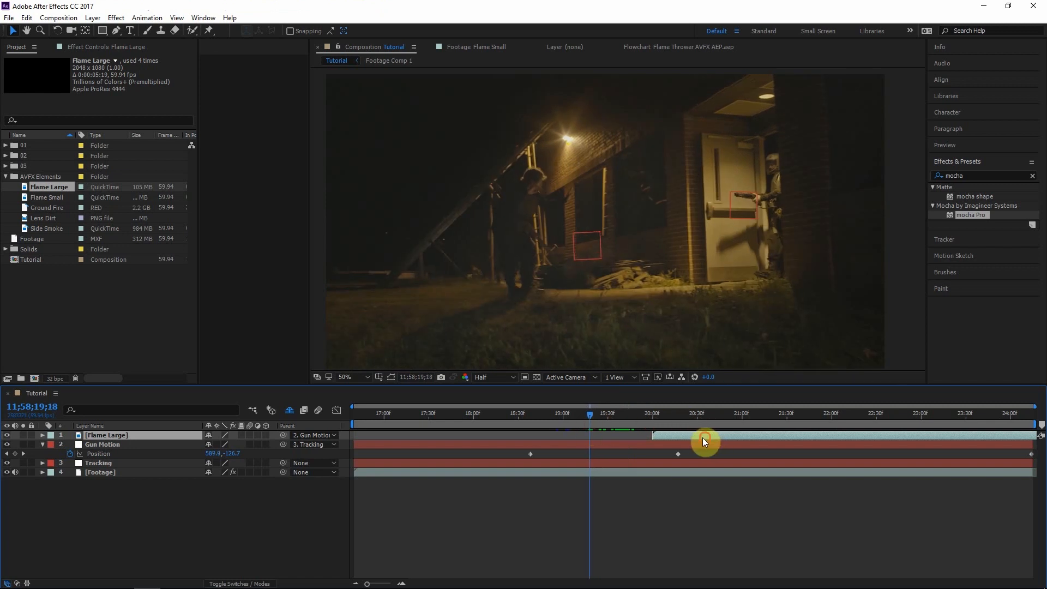
mouse_move(649, 439)
mouse_down()
mouse_move(602, 441)
mouse_move(549, 424)
mouse_move(661, 422)
mouse_up()
right_click(667, 434)
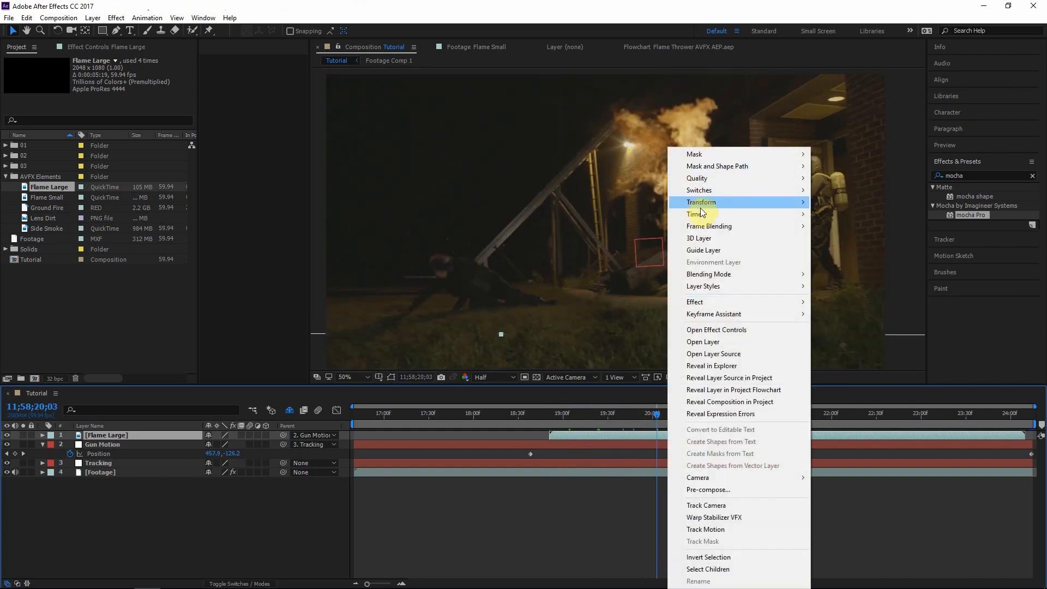
mouse_move(702, 206)
click(889, 236)
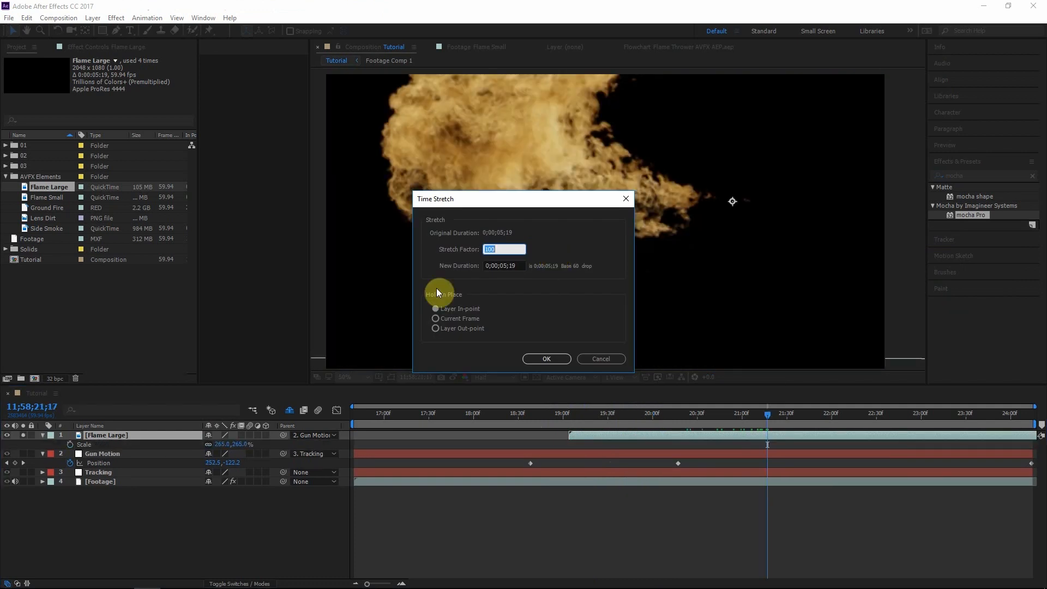
text(50)
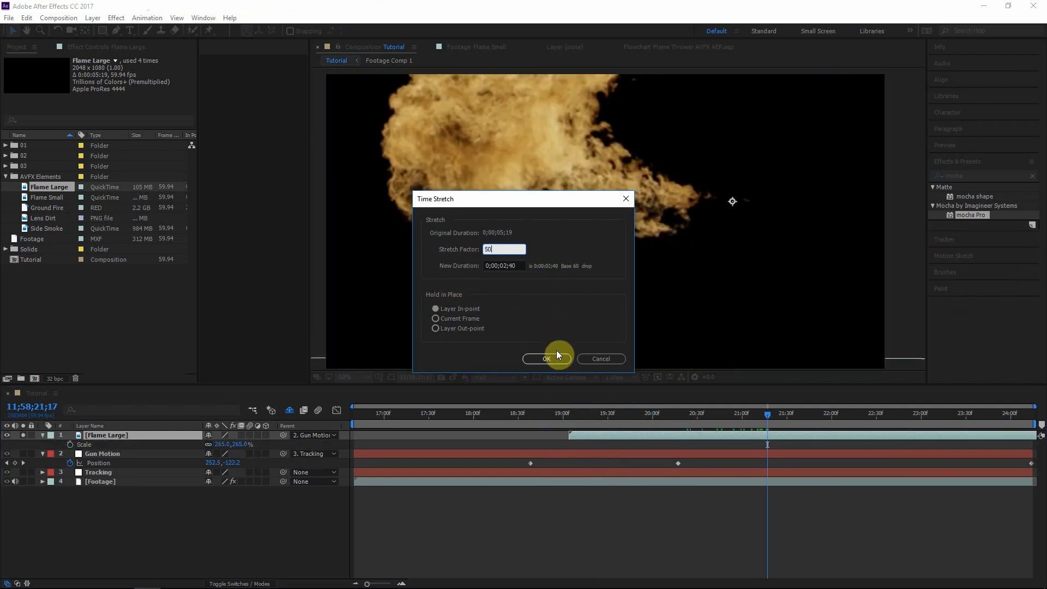
click(555, 356)
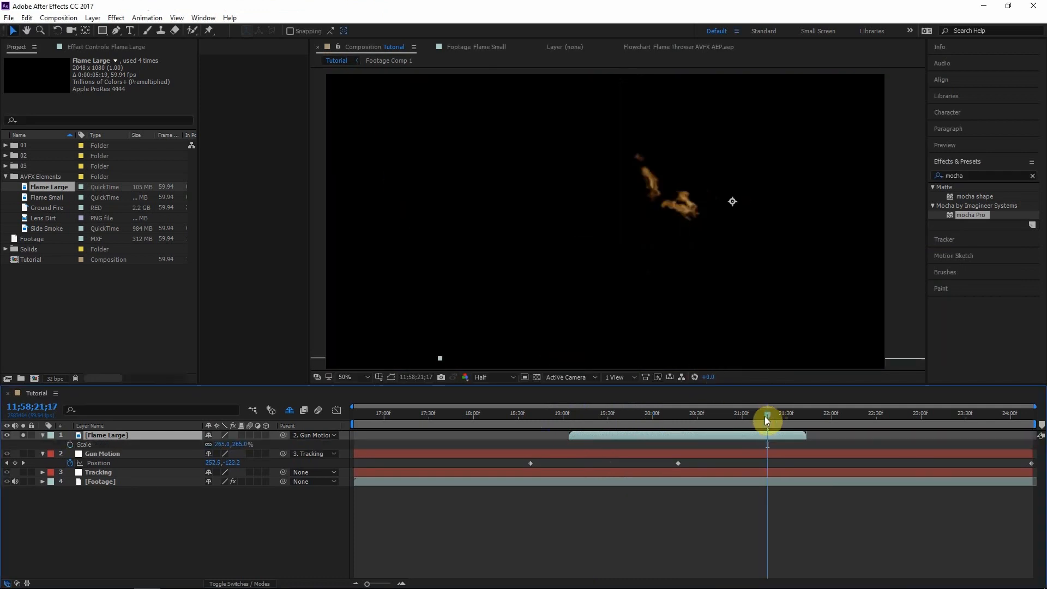
- Turn off solo for the Flame Large layer and review the flame against the footage around 11;58;20;48
drag(767, 417, 736, 417)
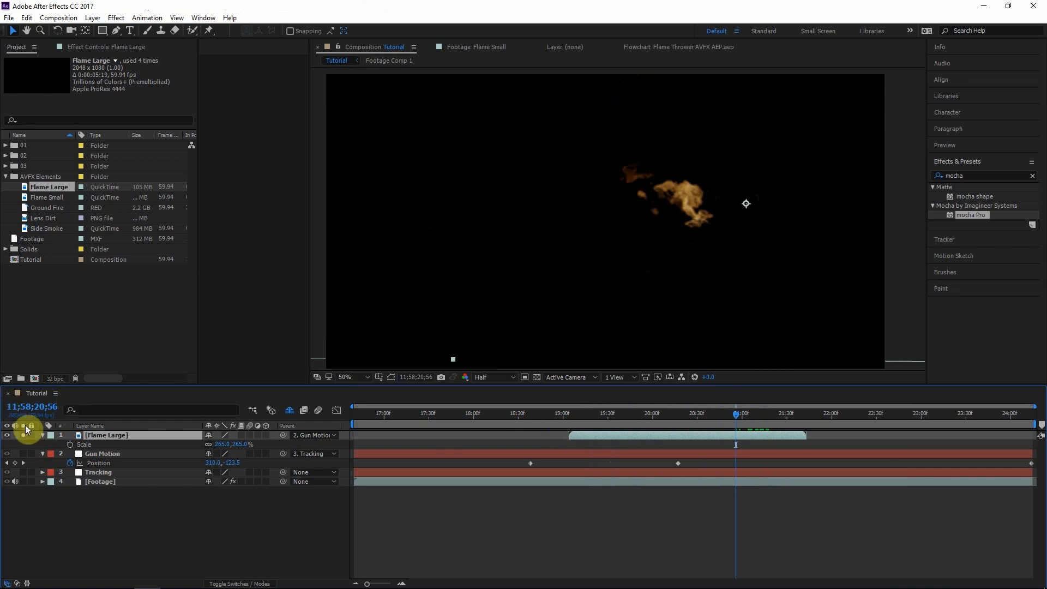
click(23, 435)
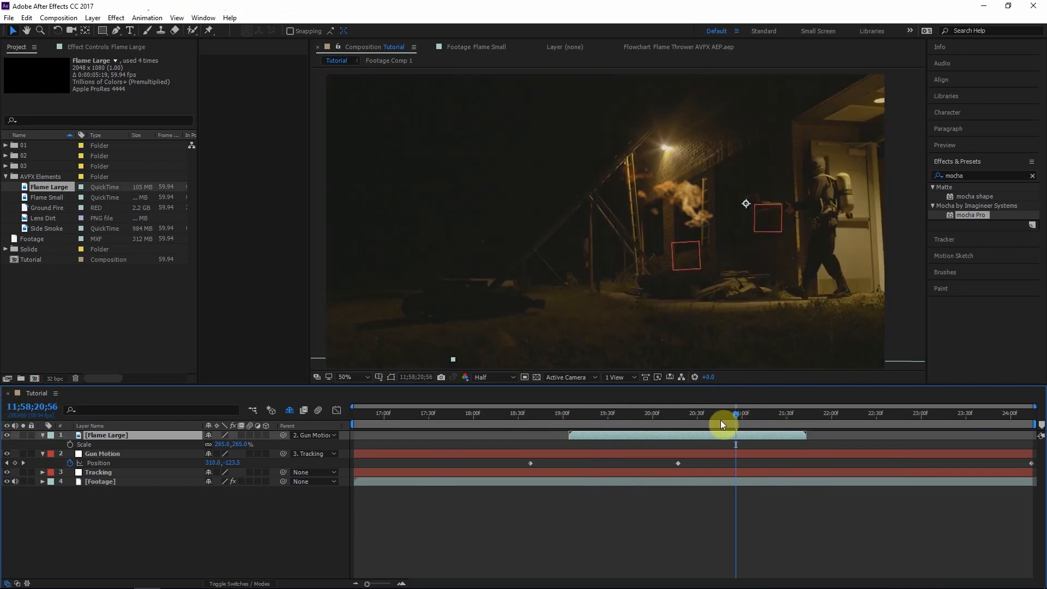
click(703, 422)
drag(703, 421, 733, 424)
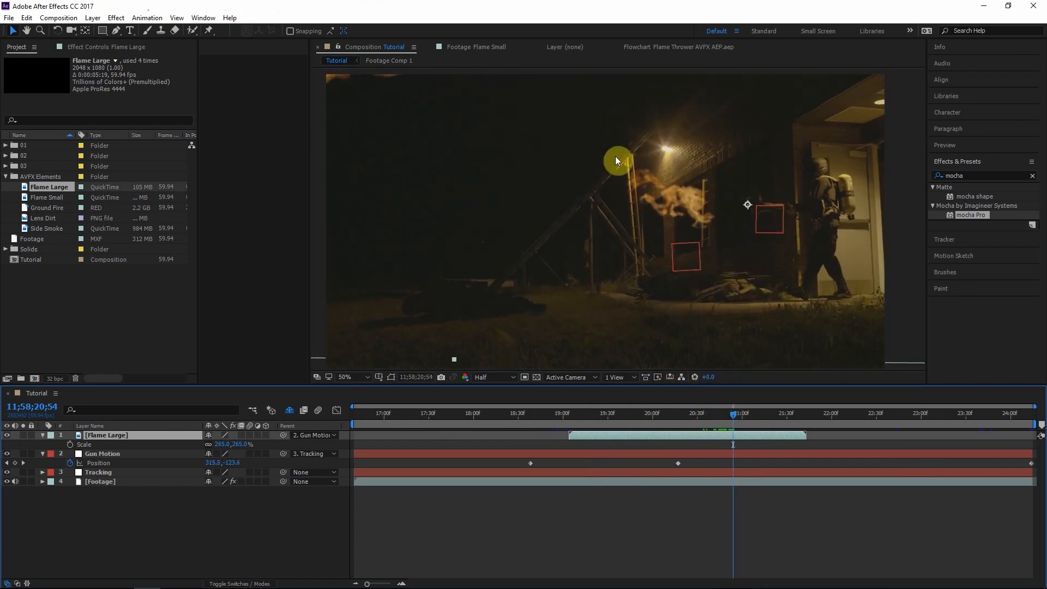
mouse_move(722, 424)
mouse_down()
mouse_move(702, 428)
mouse_move(724, 428)
mouse_up()
- Pre-compose the Flame Large layer as "Large Flame", leaving all attributes in Tutorial, and open the new composition
right_click(730, 446)
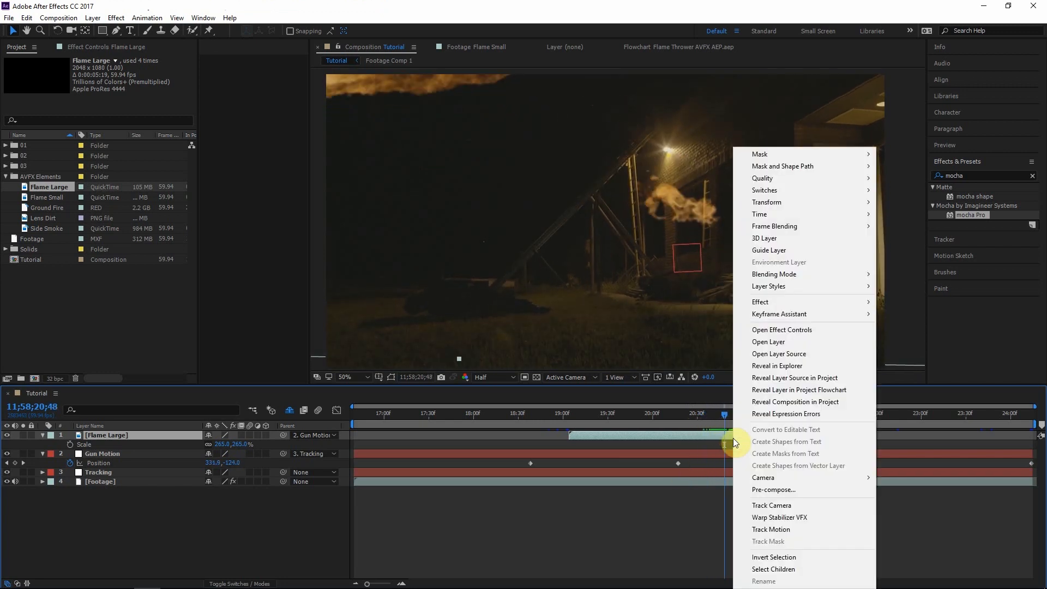
click(780, 490)
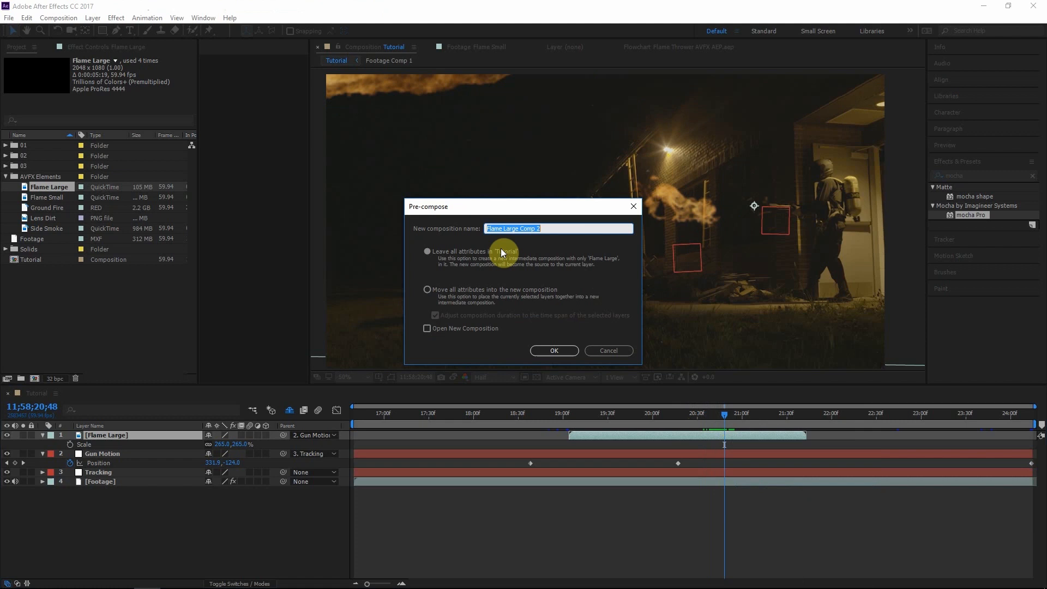
click(436, 252)
text(Large Flame)
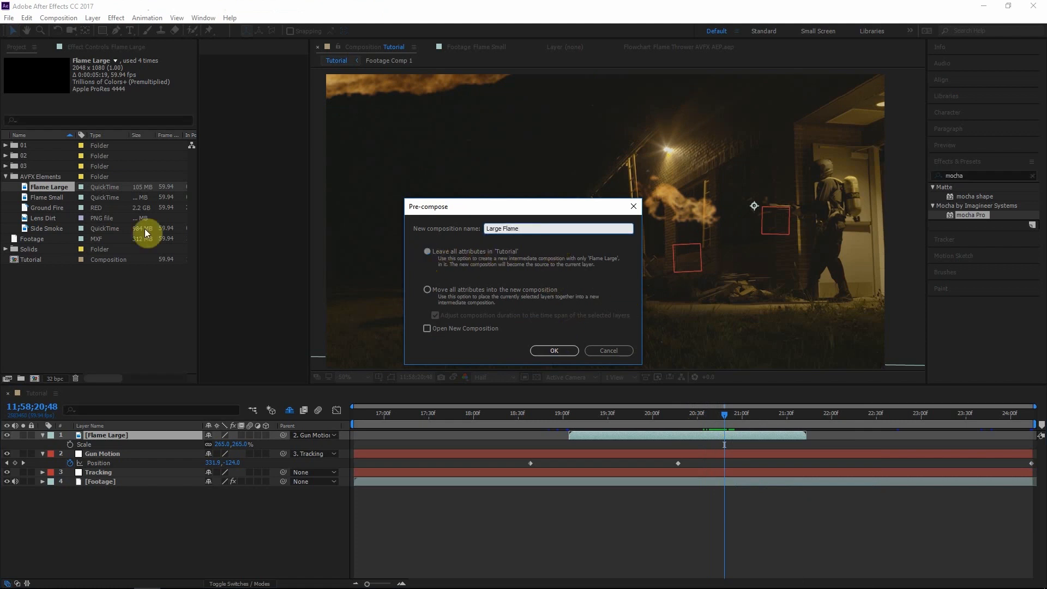
key(Return)
double_click(656, 437)
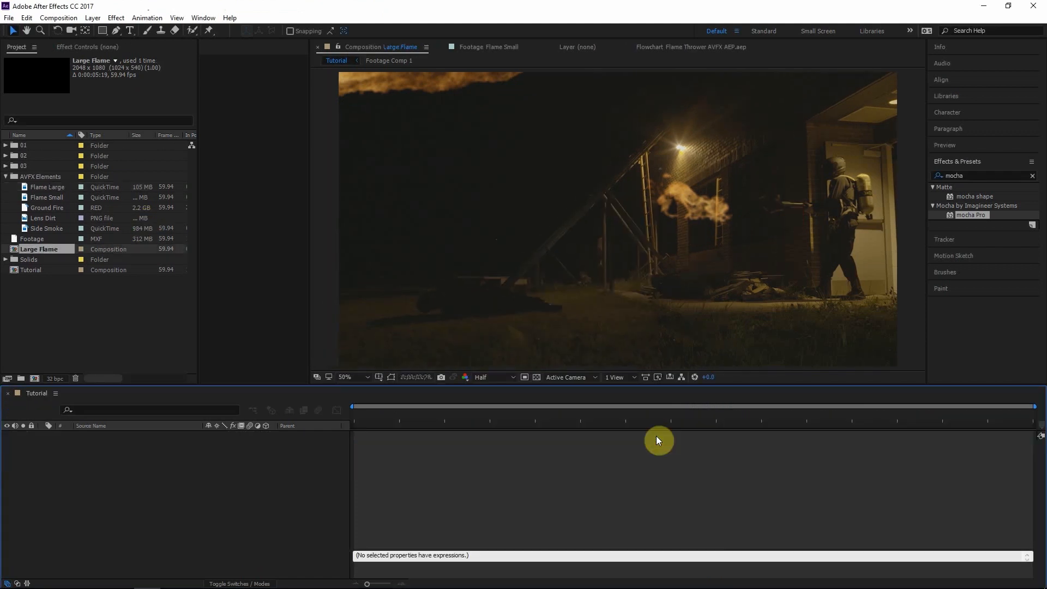
- At 0:00:03:24, add a black solid named "Mask" above the flame and hide it
mouse_move(771, 417)
mouse_down()
mouse_move(718, 418)
mouse_move(788, 418)
mouse_up()
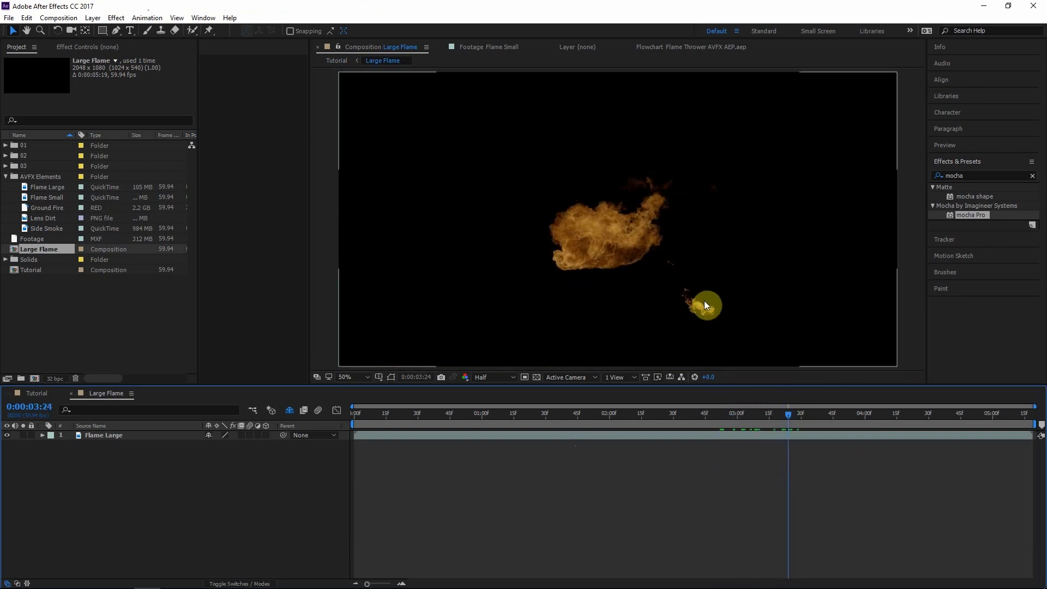
scroll(692, 285, up, 2)
click(117, 436)
key(g)
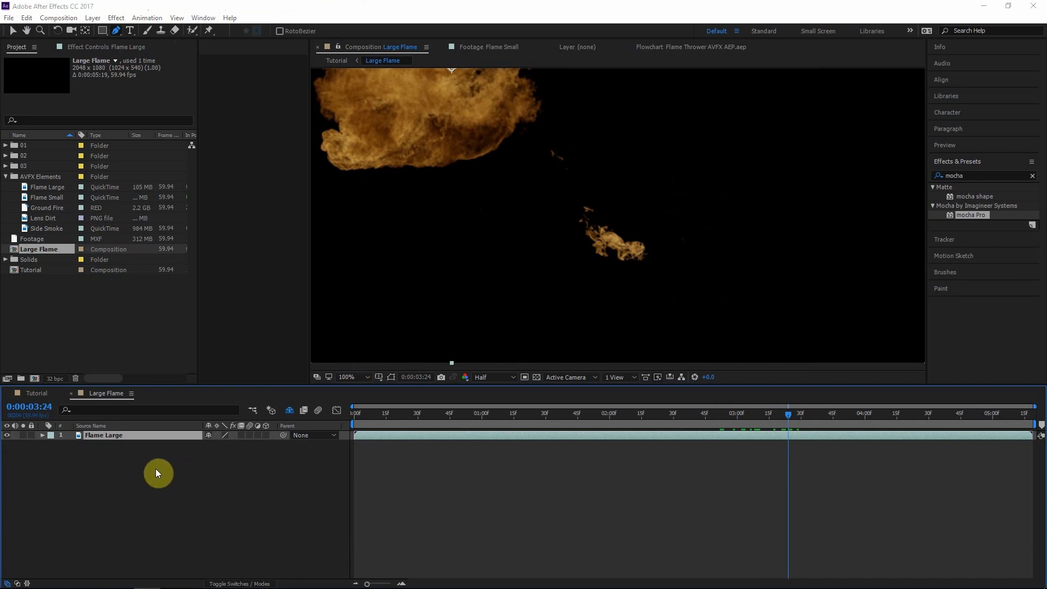
key(ctrl+y)
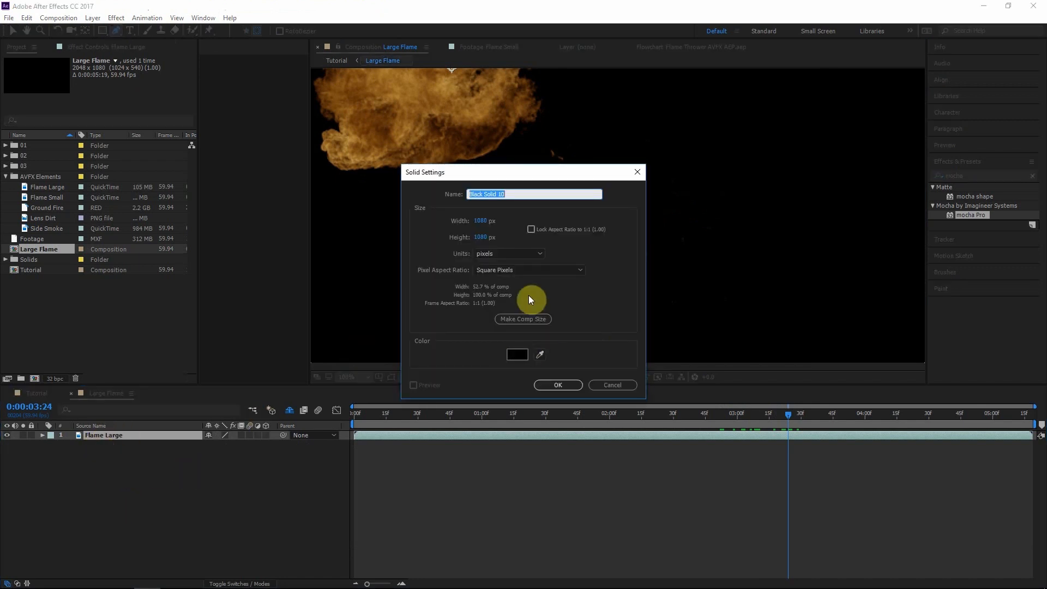
text(Mask)
key(Return)
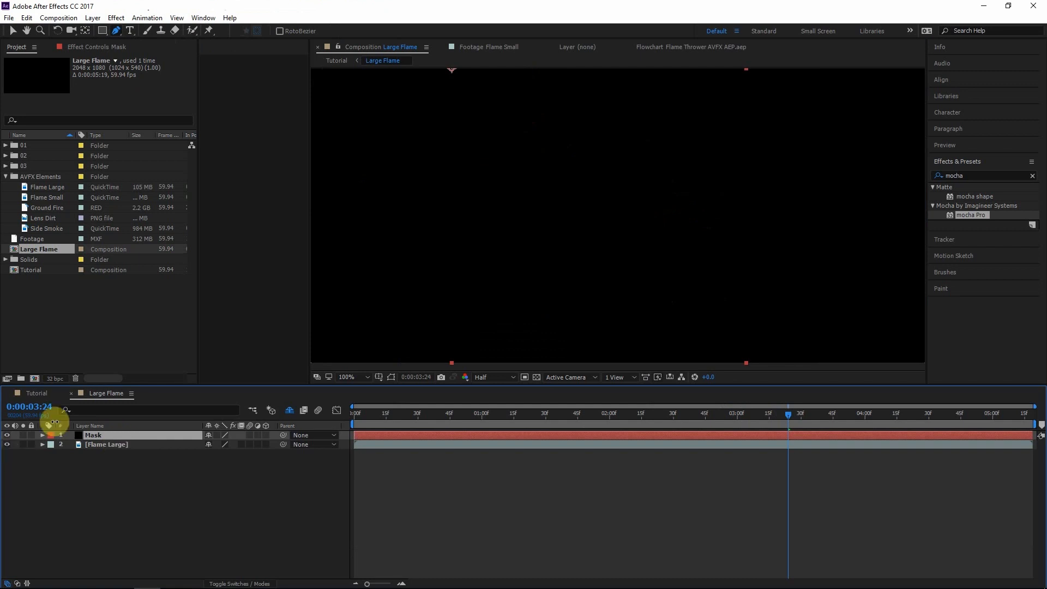
click(6, 435)
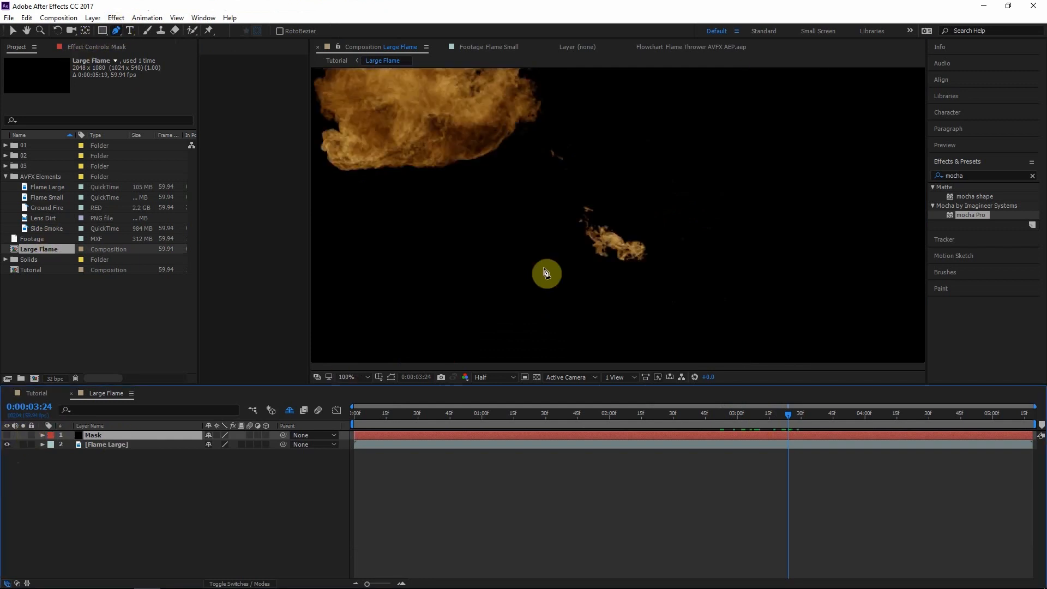
- Draw a rounded mask on the Mask solid around the detached flame remnant and start keyframing its Mask Path at 0:00:03:24
drag(573, 196, 600, 181)
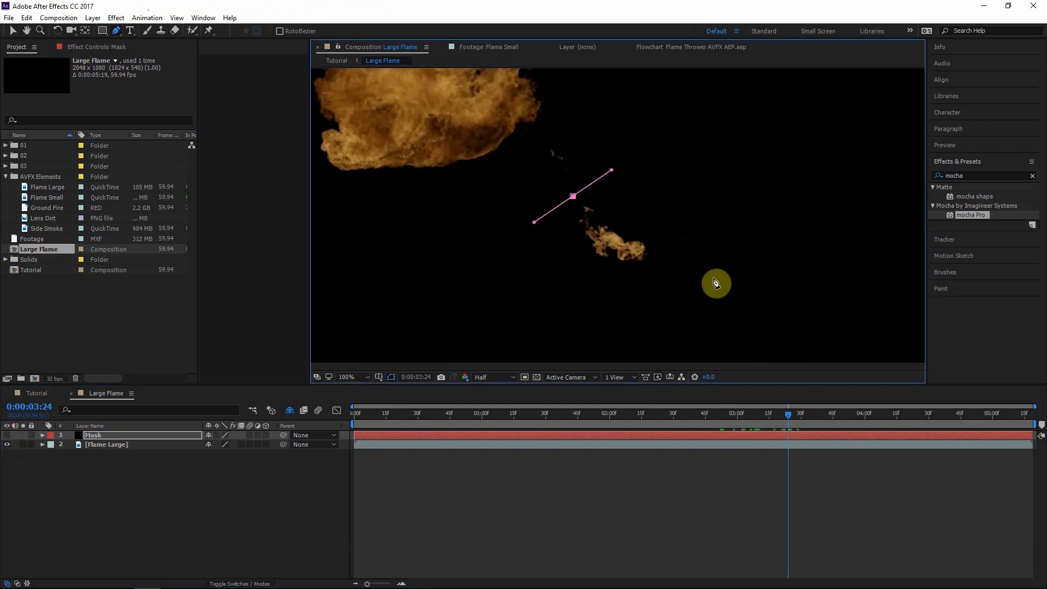
drag(699, 320, 542, 367)
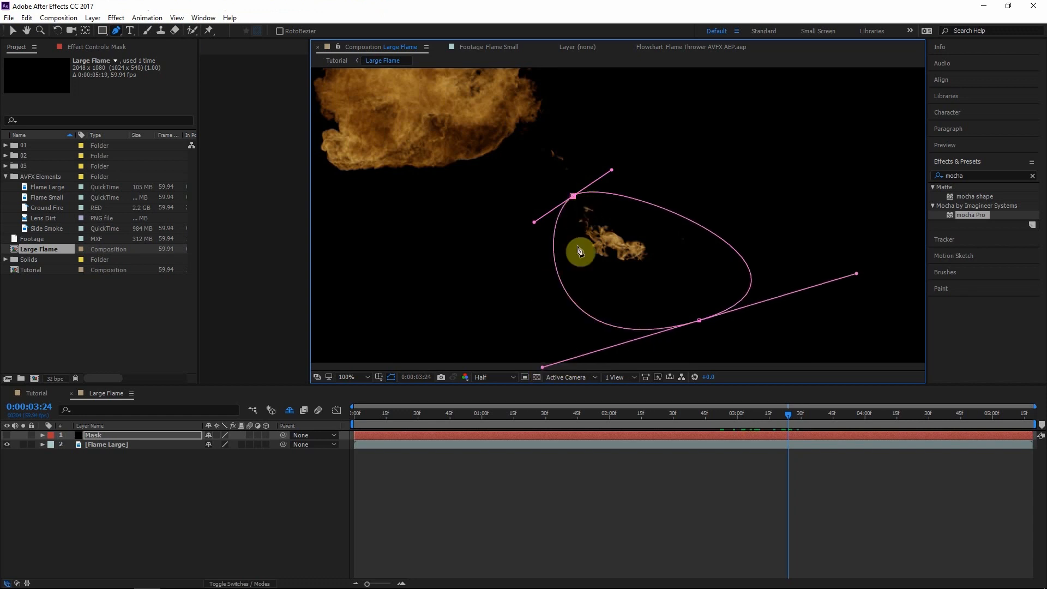
drag(573, 196, 574, 198)
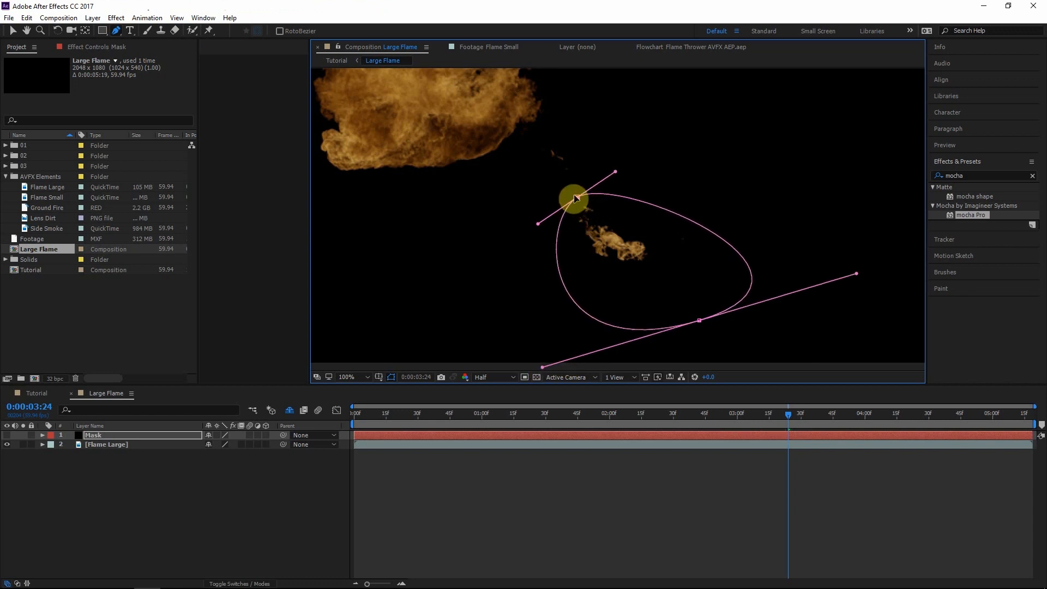
key(m)
click(80, 453)
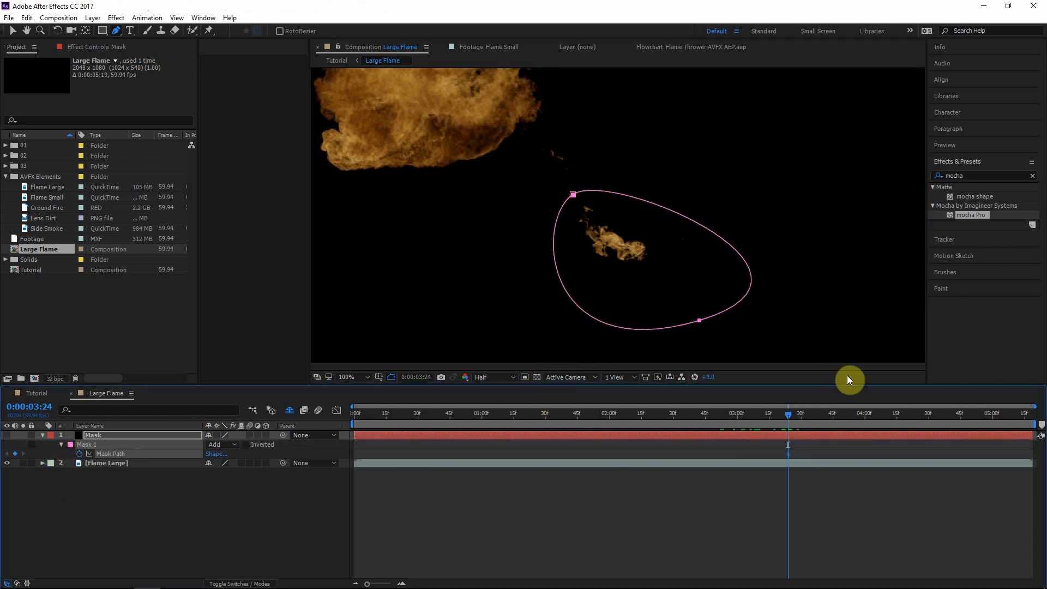
- Reposition the mask past the flame's tail to keyframe its path at 0:00:03:07 and about 0:00:03:17
drag(789, 415, 753, 416)
click(13, 30)
double_click(577, 201)
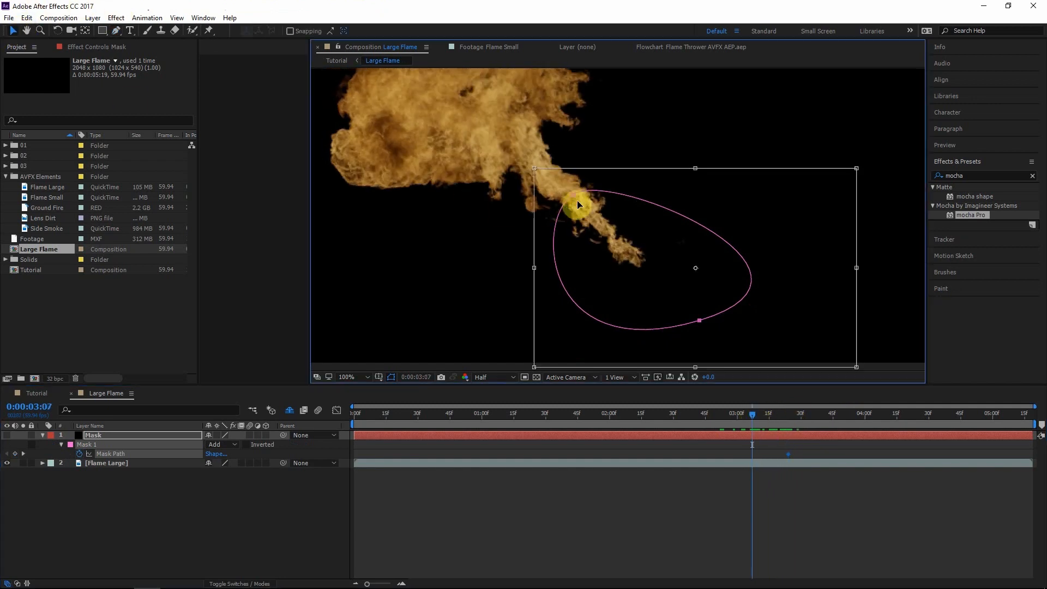
drag(577, 201, 611, 240)
drag(752, 415, 773, 416)
drag(589, 215, 593, 218)
- Keyframe the mask farther down beyond the flame's tail at 0:00:02:50 and slightly up toward the flame at 0:00:03:41
drag(774, 416, 716, 416)
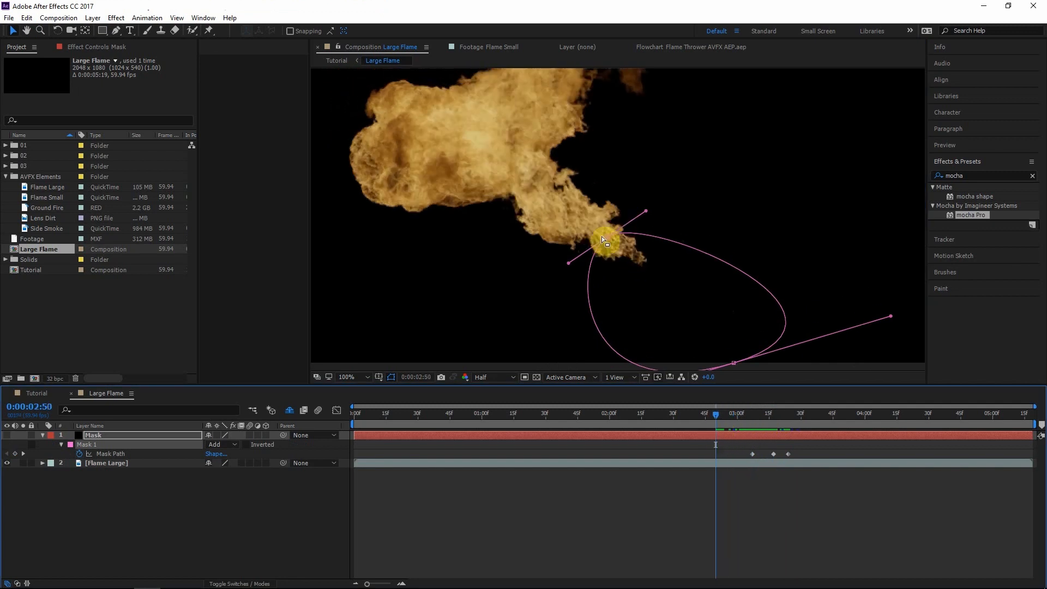
double_click(608, 238)
drag(607, 237, 640, 265)
key(Return)
drag(716, 416, 825, 386)
key(ctrl+t)
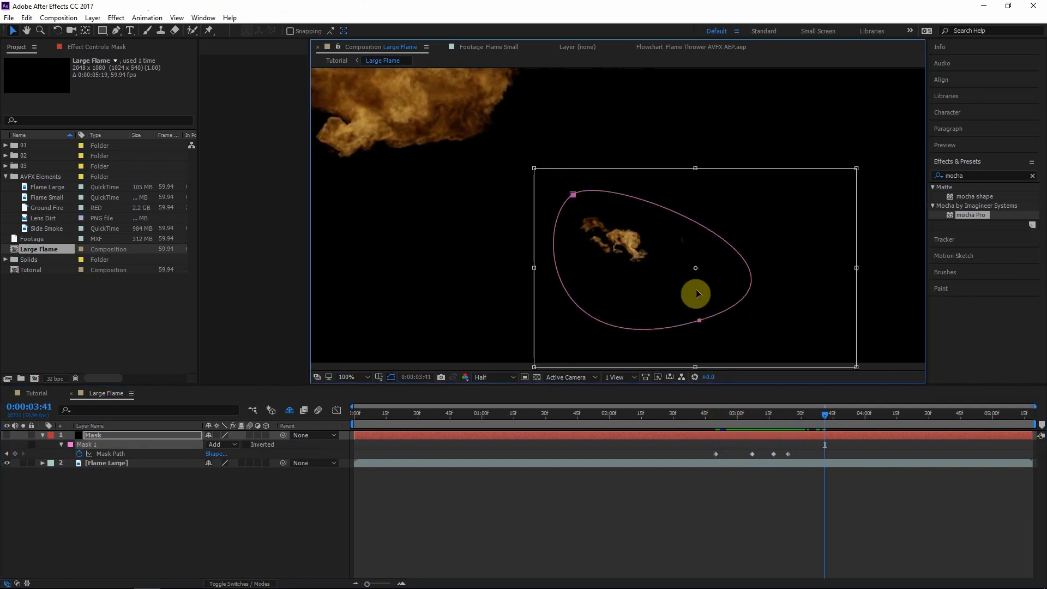
drag(697, 290, 673, 273)
key(Return)
- Move the mask clear of the flame with earlier path keyframes at about 0:00:02:38 and 0:00:02:19
drag(824, 416, 689, 436)
double_click(644, 260)
drag(661, 282, 683, 305)
drag(691, 415, 649, 416)
double_click(668, 292)
drag(700, 334, 731, 355)
- Show the Mask solid so it covers the remnant at 0:00:03:25, and preview the result
drag(649, 416, 790, 364)
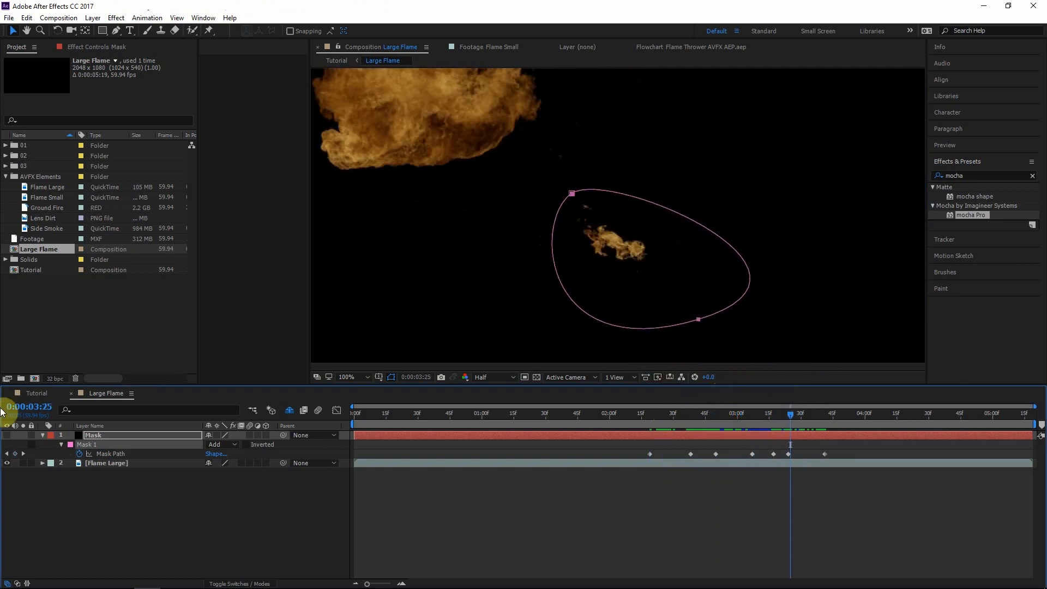
click(180, 477)
click(9, 434)
click(63, 463)
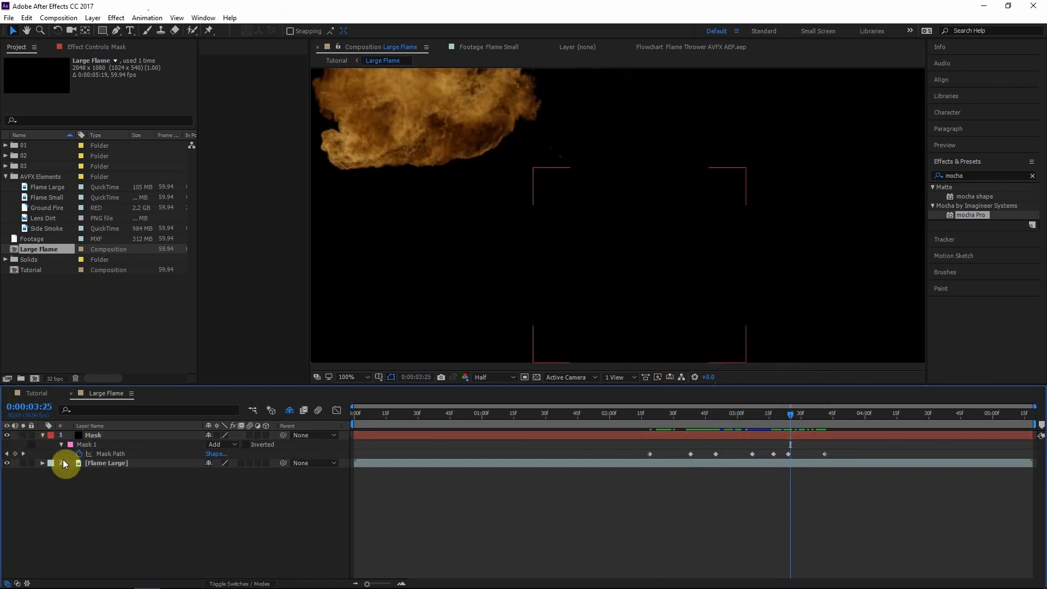
drag(109, 437, 588, 395)
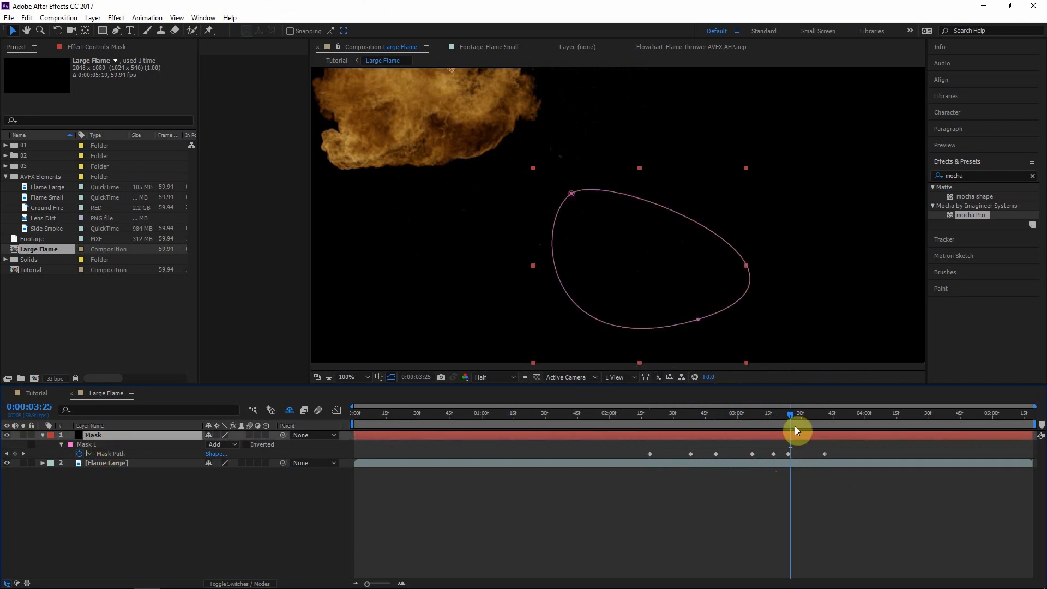
key(space)
- Set the Mask layer's mask feather to 8 pixels with the transparency grid turned on
click(107, 463)
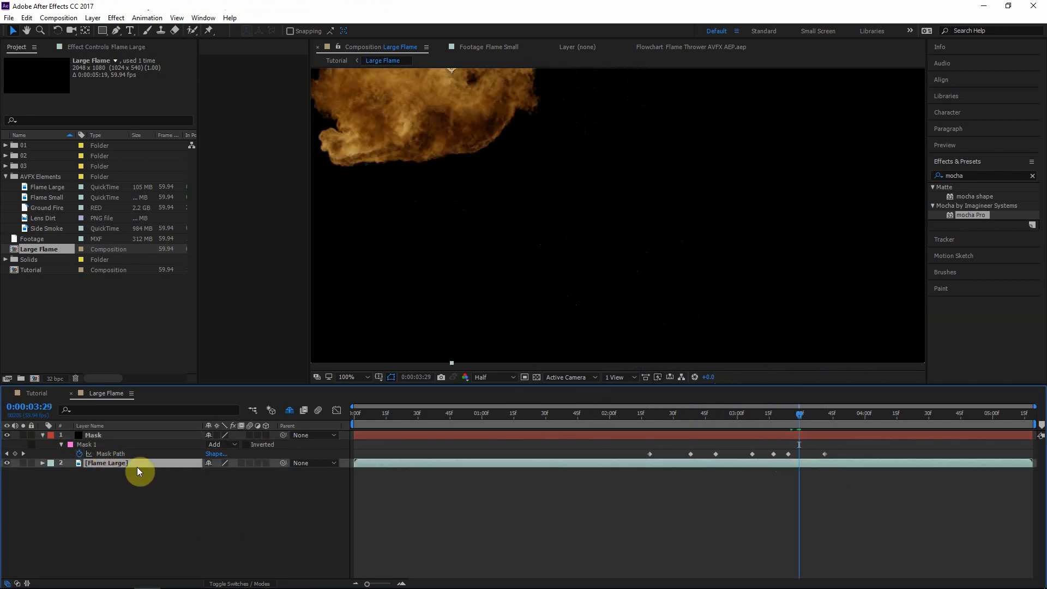
click(103, 435)
key(f)
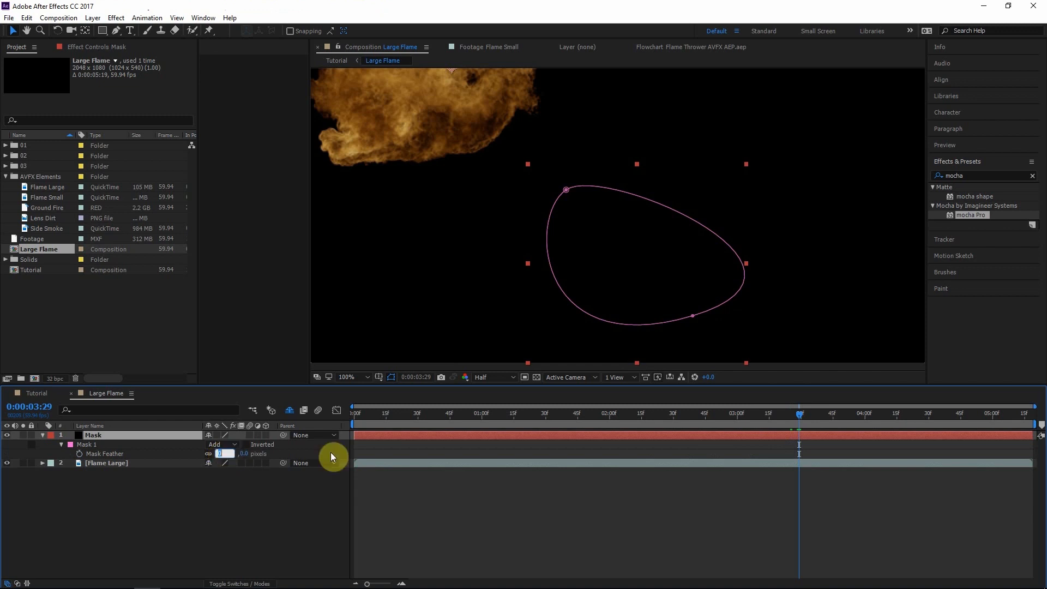
click(536, 377)
drag(227, 456, 232, 453)
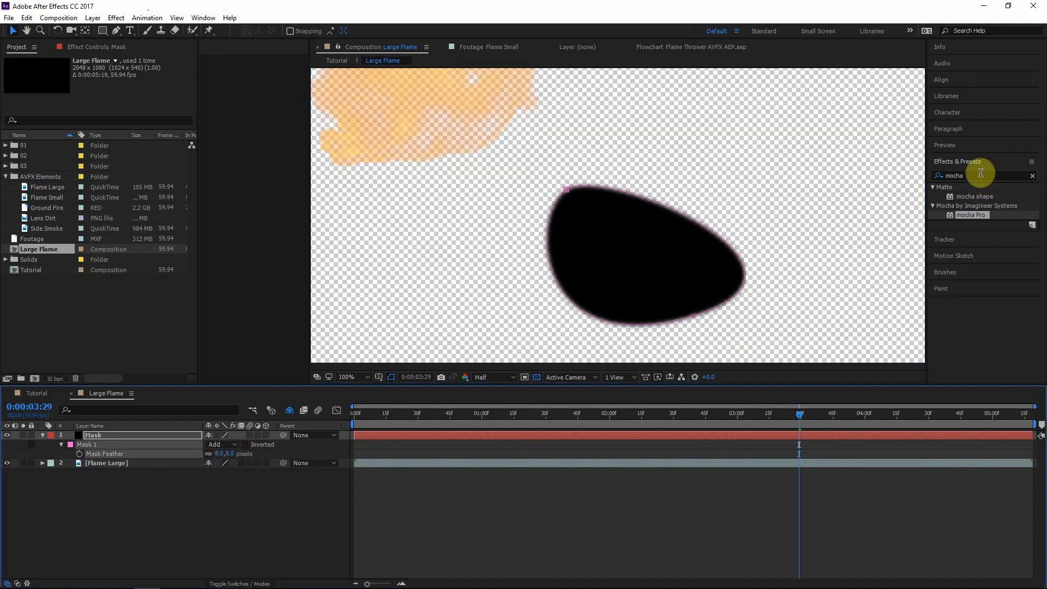
- Apply Turbulent Displace to the Mask layer, with Complexity at 6.6 and Size at 53
click(1033, 176)
text(turb)
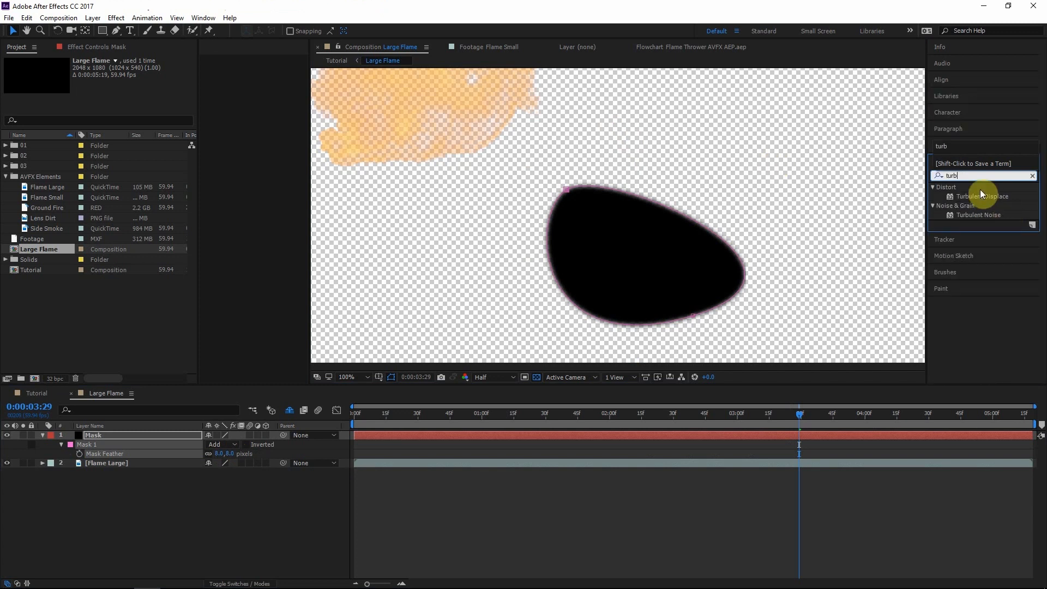
drag(979, 195, 71, 432)
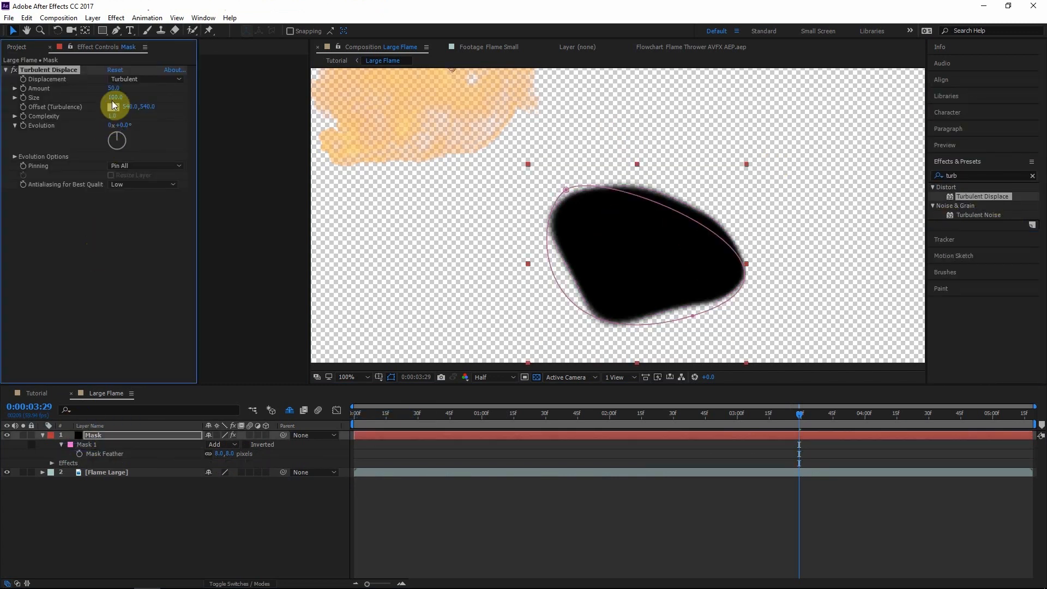
drag(112, 114, 255, 110)
drag(112, 97, 256, 117)
- Check the roughened mask edge against the flame at 0:00:03:06 and turn off the transparency grid
click(823, 434)
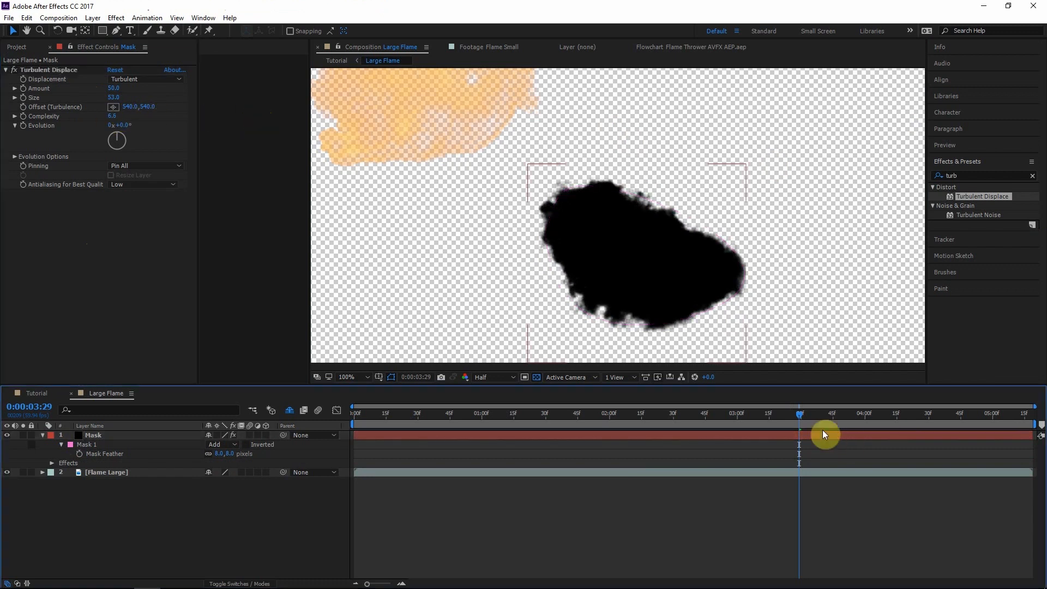
drag(792, 416, 748, 424)
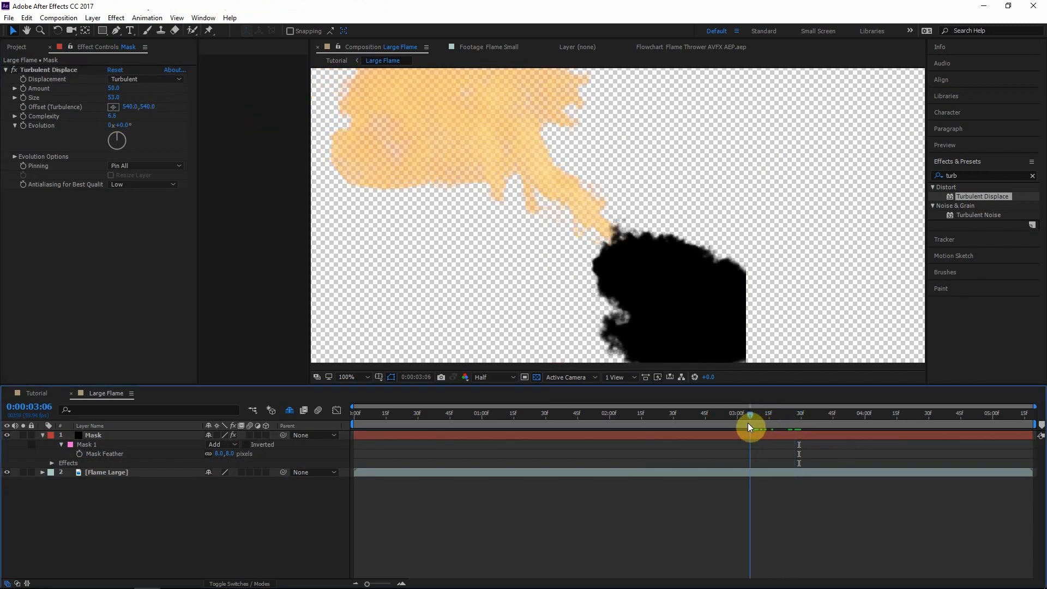
click(537, 376)
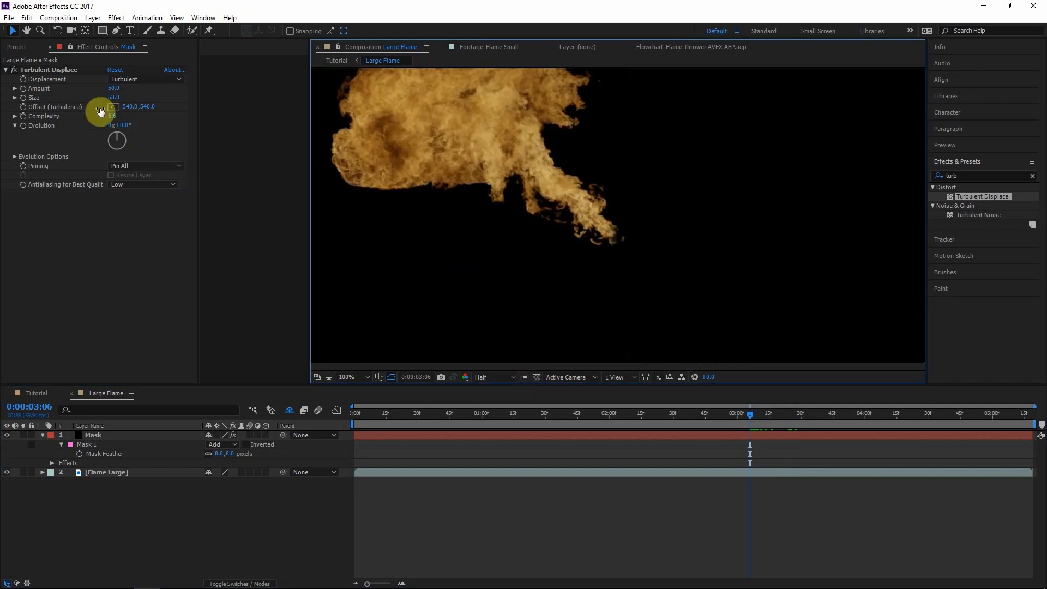
- Set the Turbulent Displace complexity to 8.4 and inspect the mask's edge against the flame at full resolution
drag(113, 115, 216, 121)
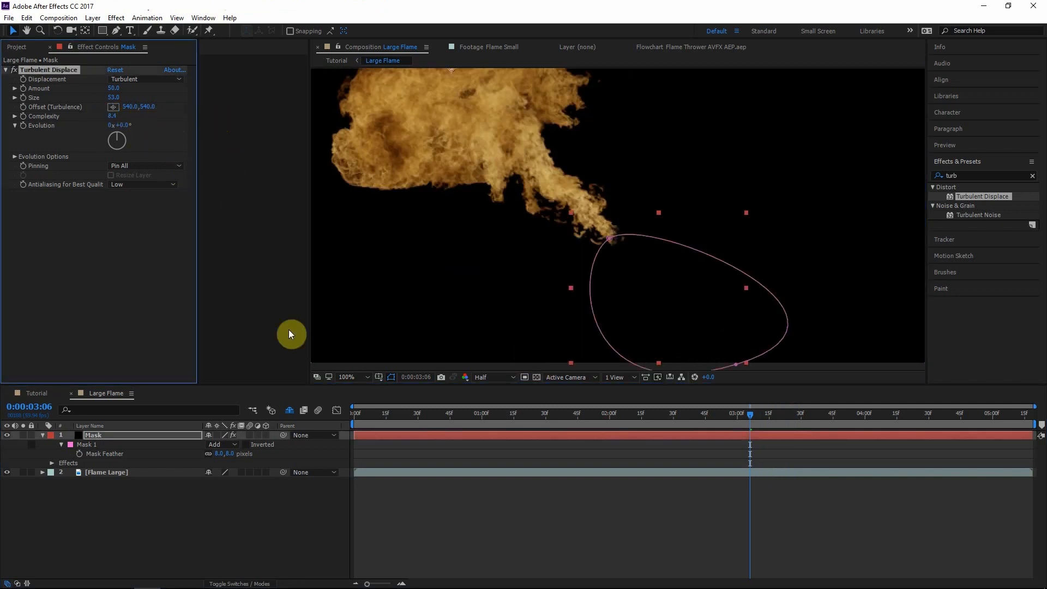
click(495, 379)
click(505, 405)
click(567, 502)
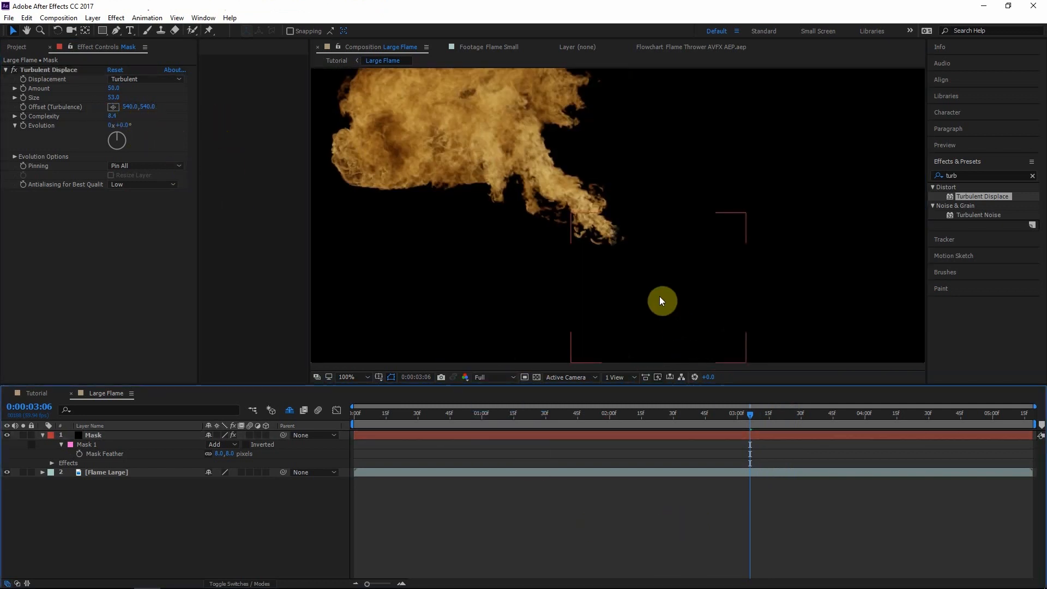
scroll(660, 297, up, 1)
drag(670, 280, 687, 256)
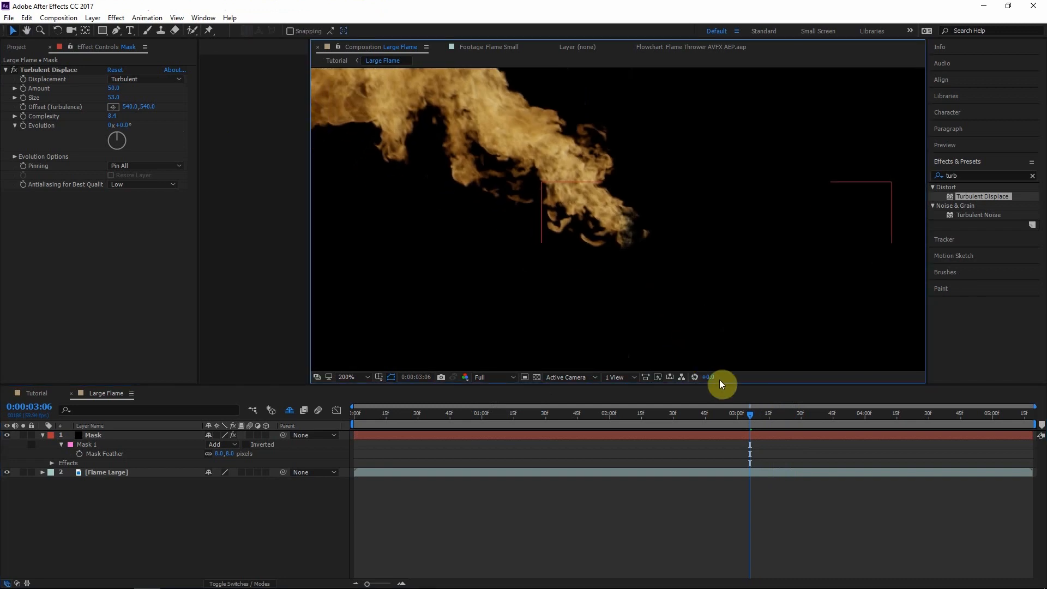
click(100, 437)
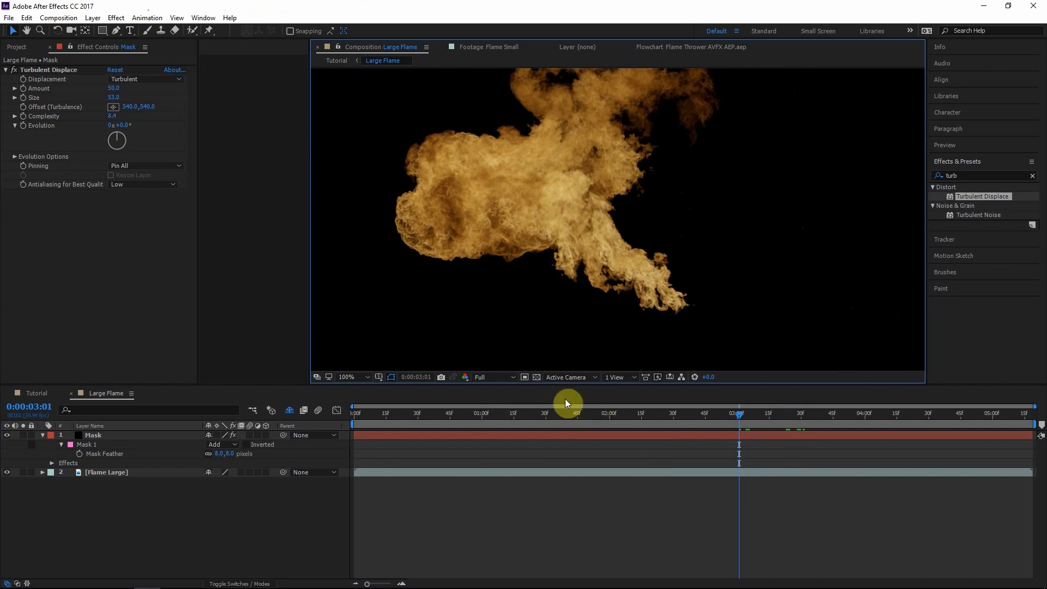
- Set the Mask layer's blending mode to Silhouette Alpha so it cuts the flame's tail out to transparency
click(536, 375)
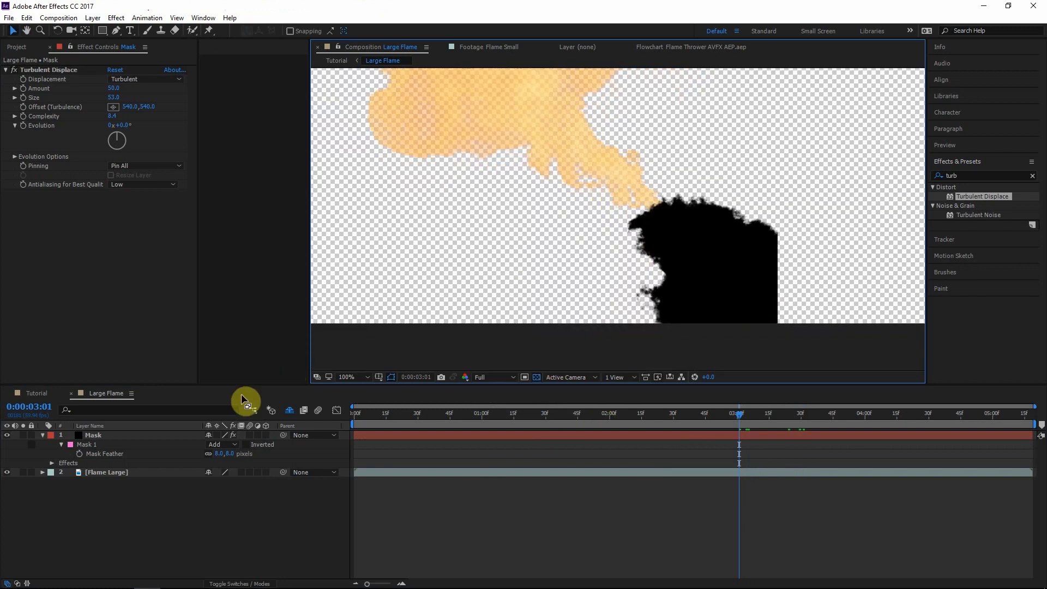
click(212, 580)
click(172, 436)
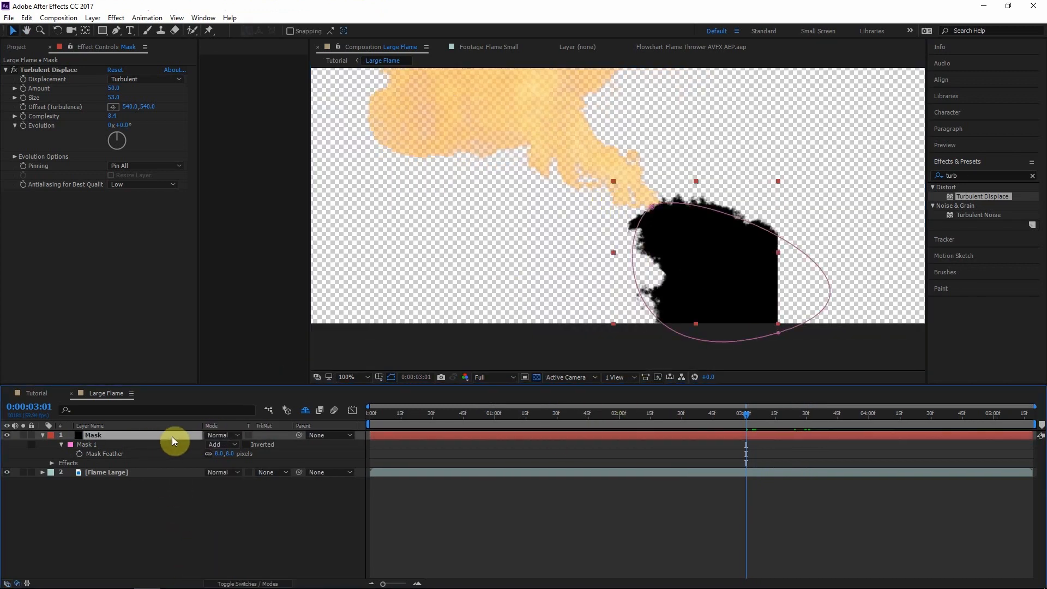
click(217, 435)
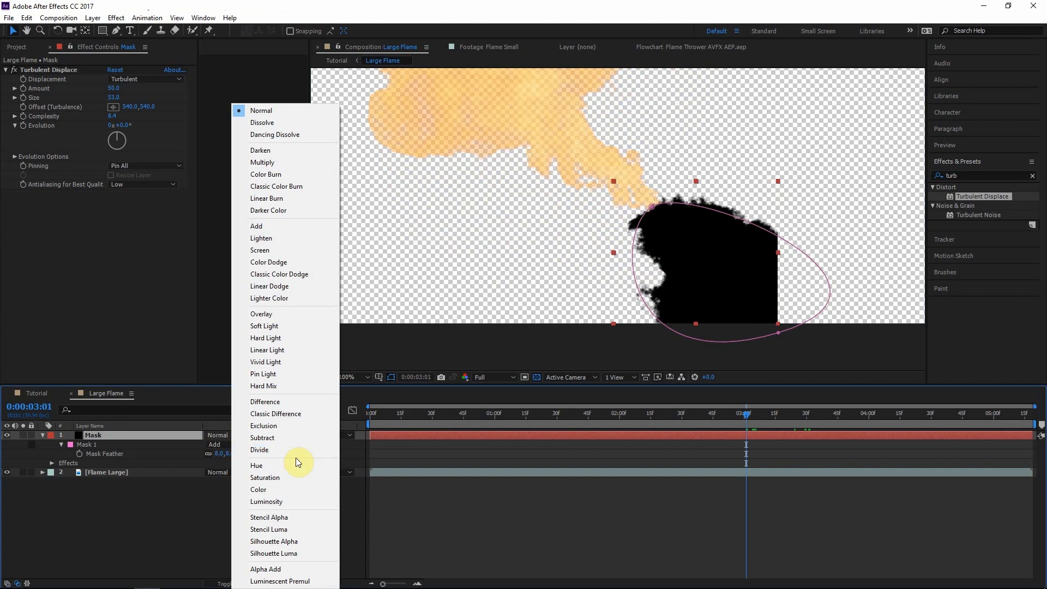
click(275, 541)
click(610, 531)
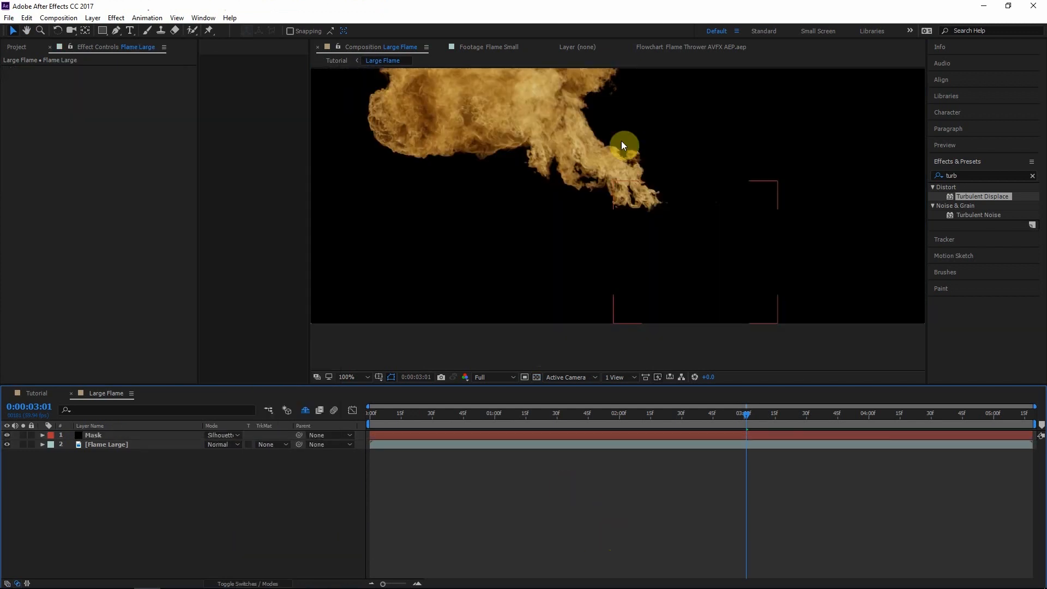
- Return to the Tutorial composition at 11;58;20;05 and add the Flame Small clip above the Large Flame layer
click(336, 60)
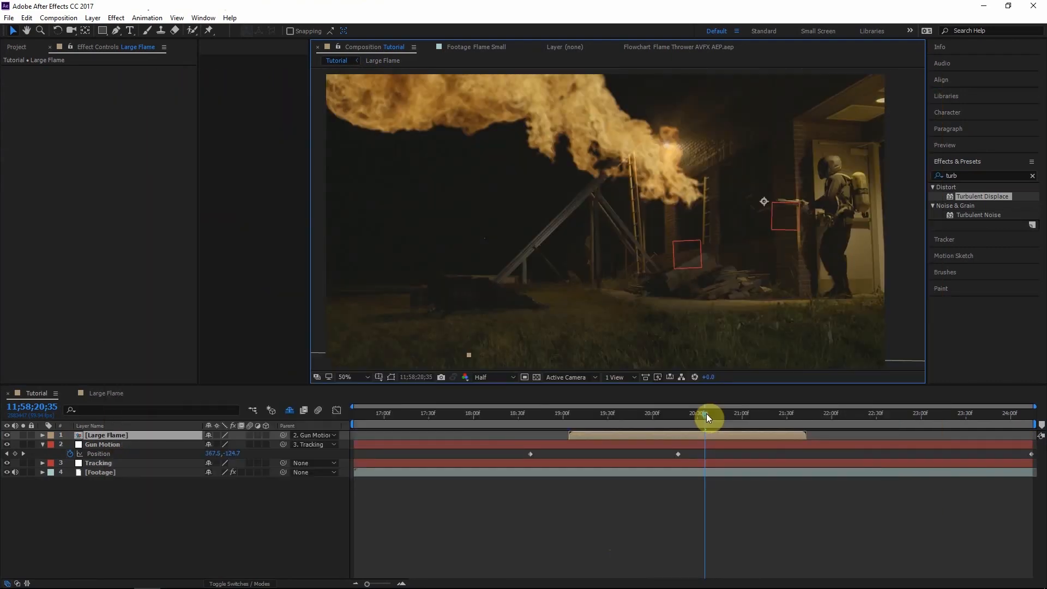
drag(706, 415, 659, 420)
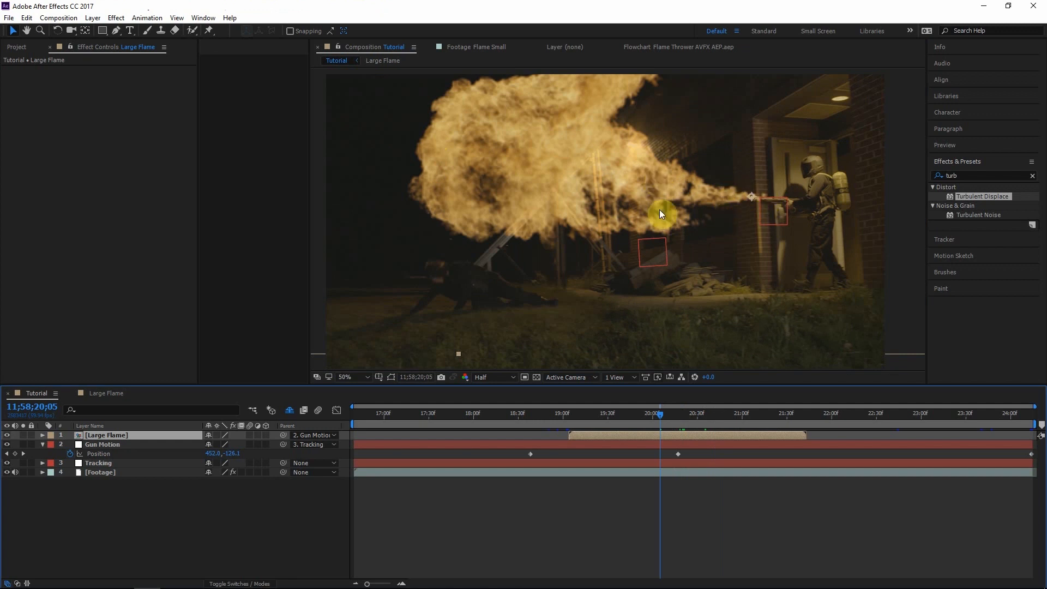
click(17, 47)
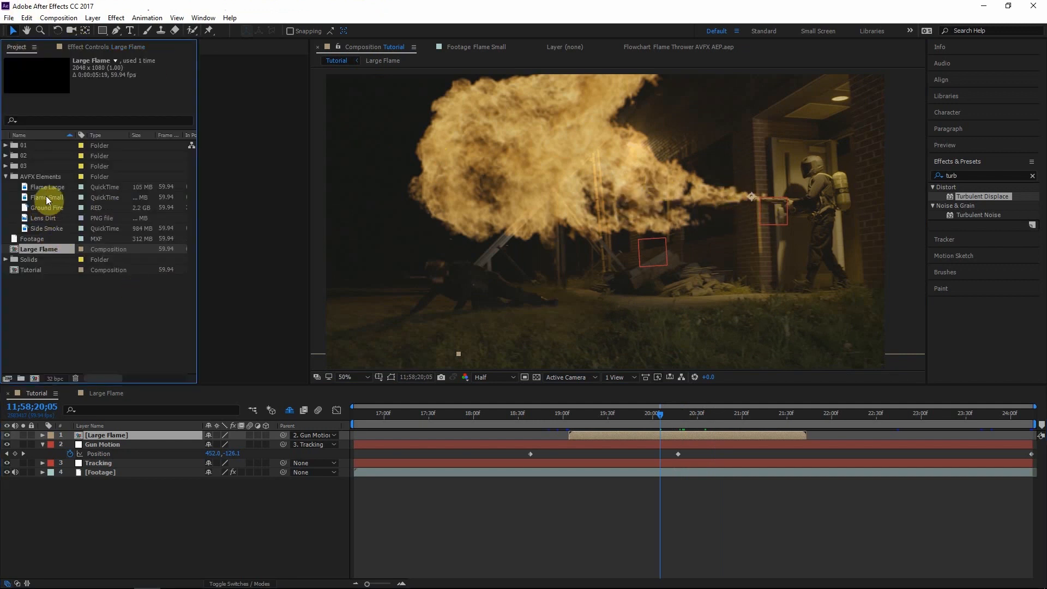
drag(46, 197, 689, 431)
drag(583, 251, 692, 215)
click(511, 377)
- Flip the Flame Small layer horizontally and position its tail at the gun's nozzle
right_click(694, 215)
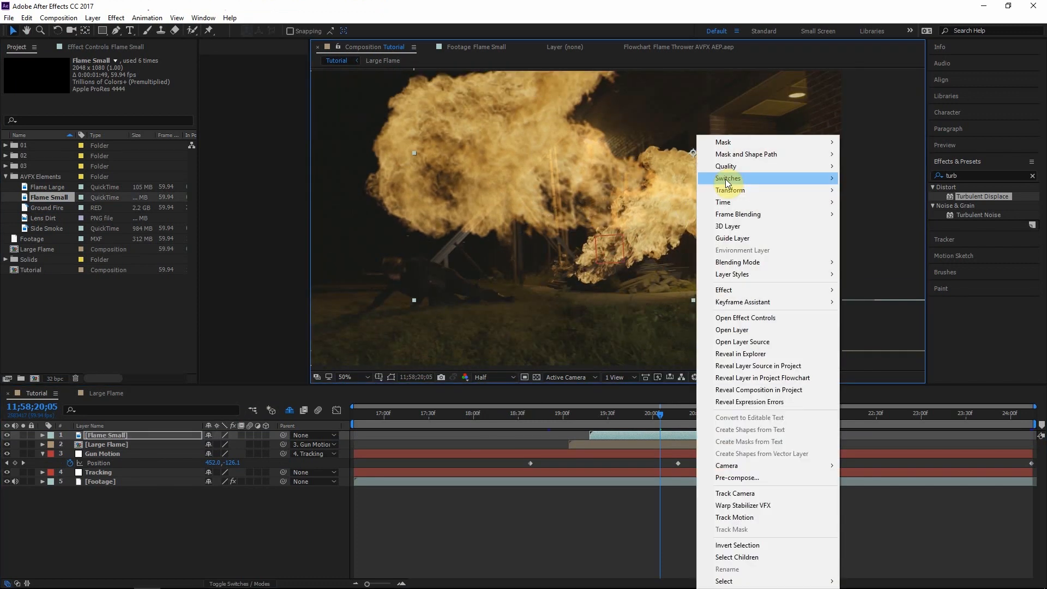
mouse_move(741, 191)
click(899, 289)
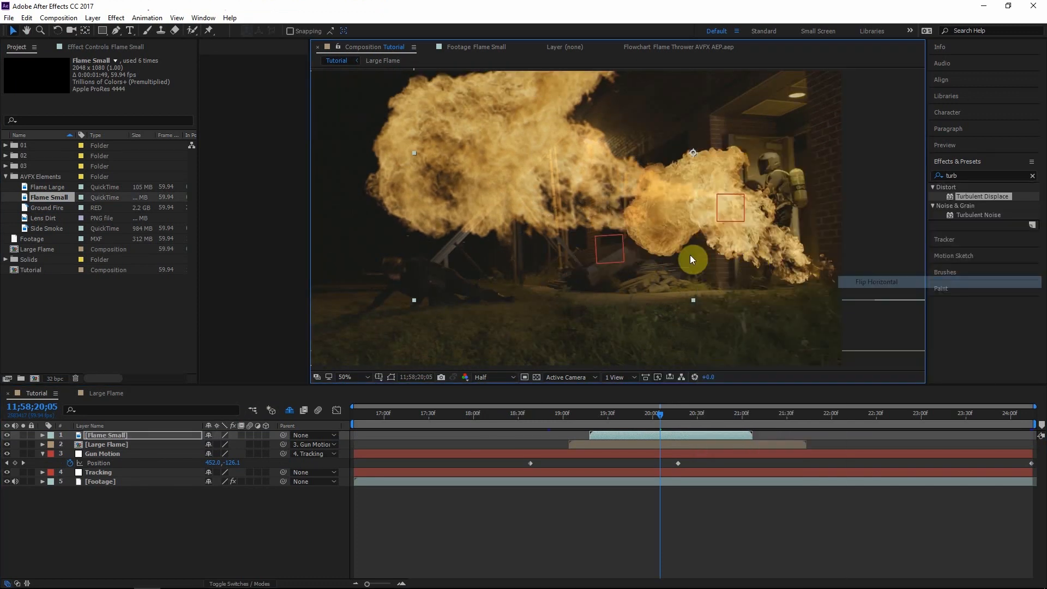
drag(507, 194, 538, 170)
drag(627, 181, 517, 176)
- Rotate the Flame Small layer to follow the gun's aim and shift it in time to start at about 11;58;19;30
click(89, 32)
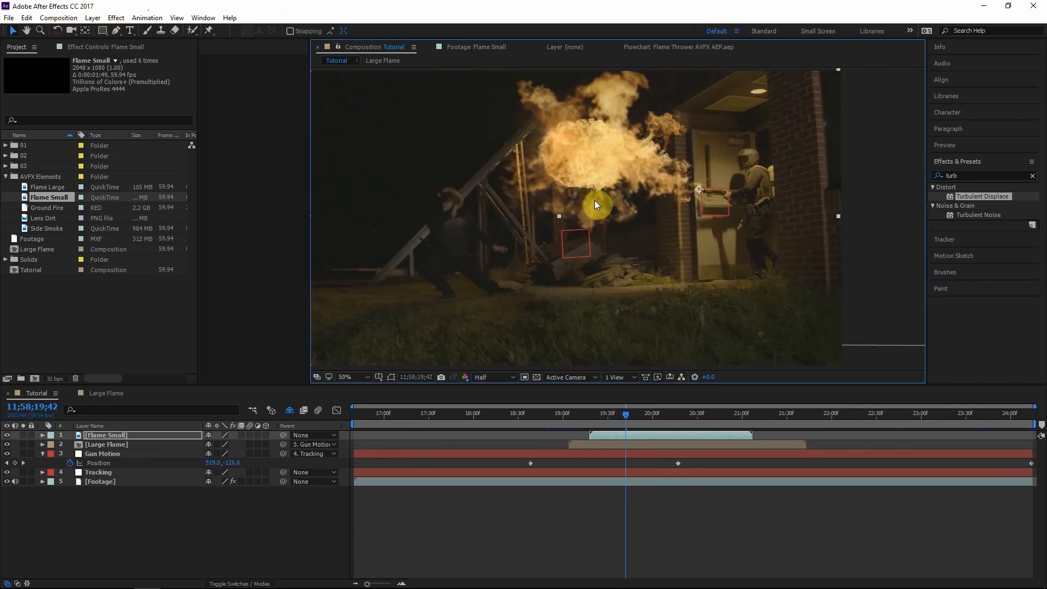
key(v)
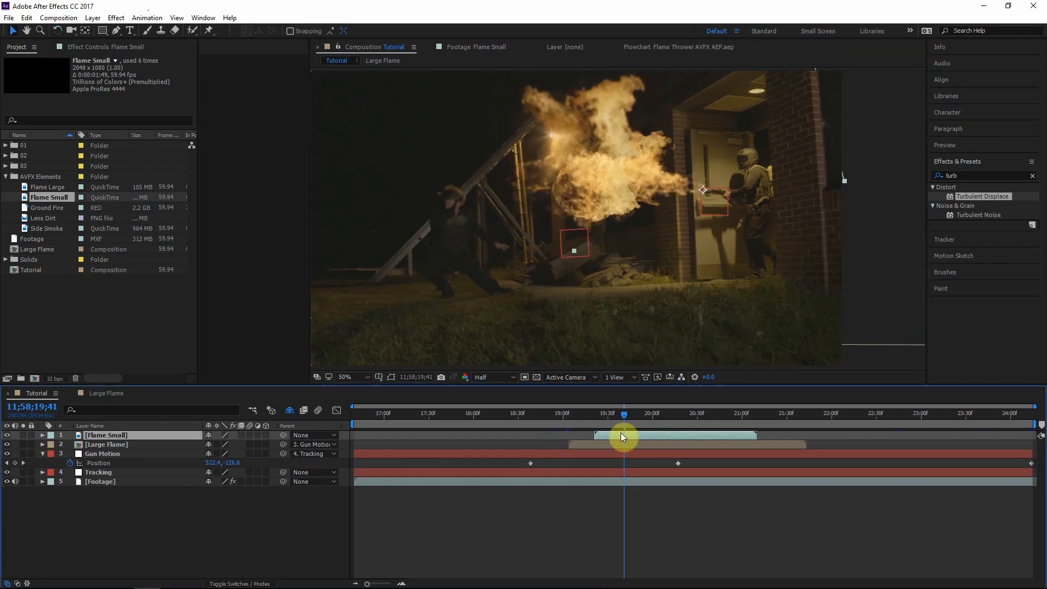
drag(620, 433, 643, 410)
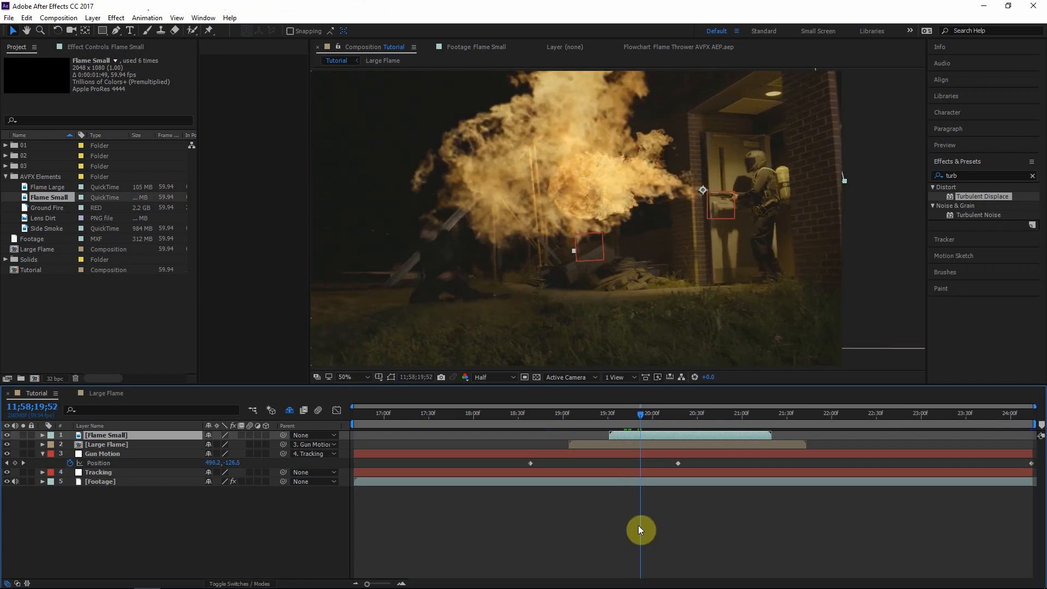
- Compare the shot with Flame Small hidden and shown around 11;58;19;48, and examine the flame's sharpness up close at full resolution
click(8, 435)
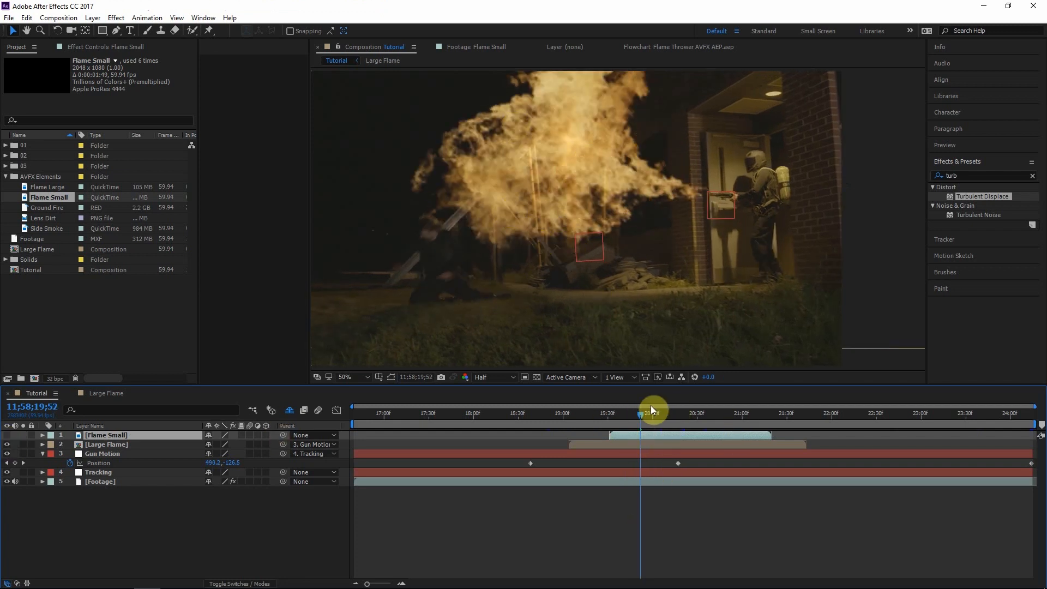
drag(631, 417, 635, 417)
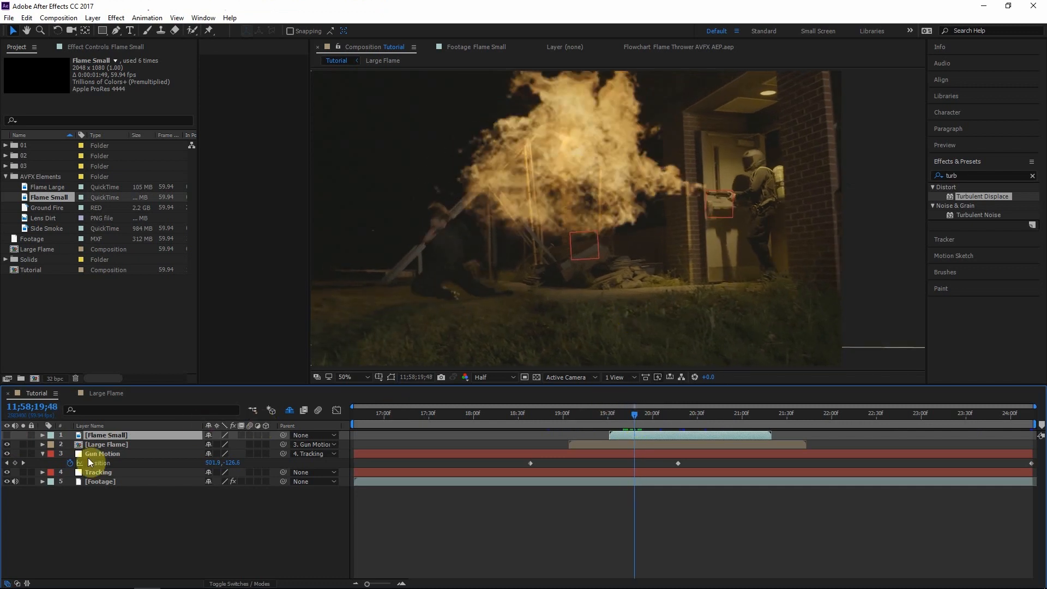
click(31, 442)
click(6, 444)
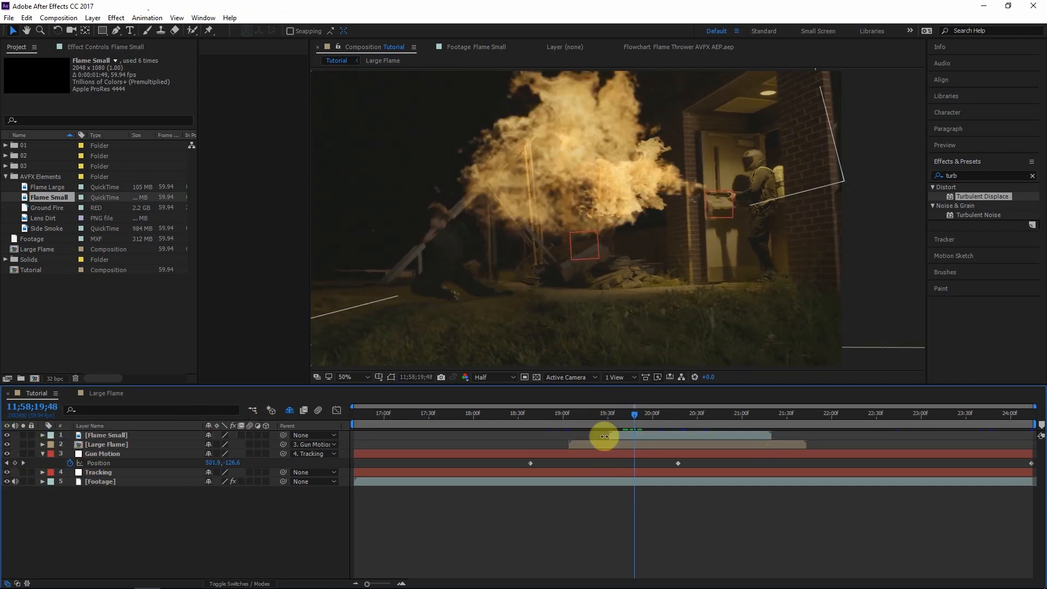
drag(630, 423, 644, 421)
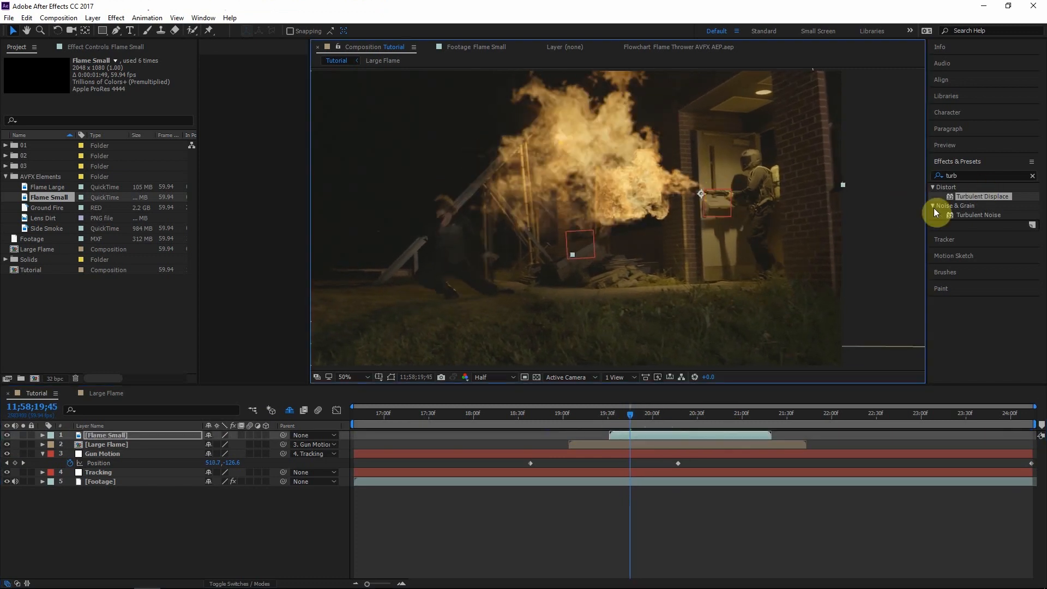
click(506, 379)
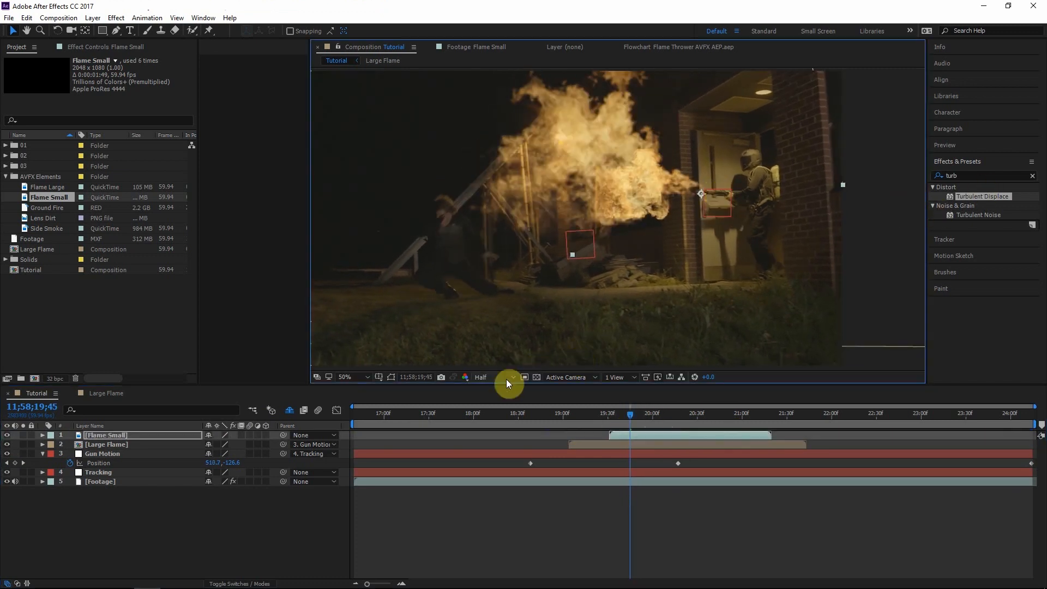
click(508, 407)
scroll(638, 240, up, 2)
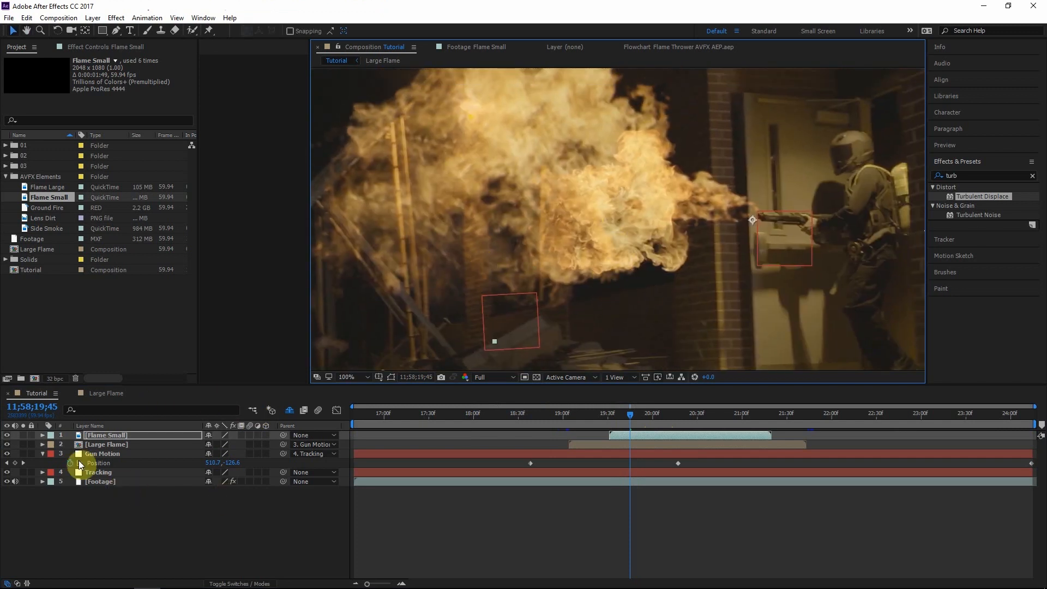
click(23, 435)
click(22, 435)
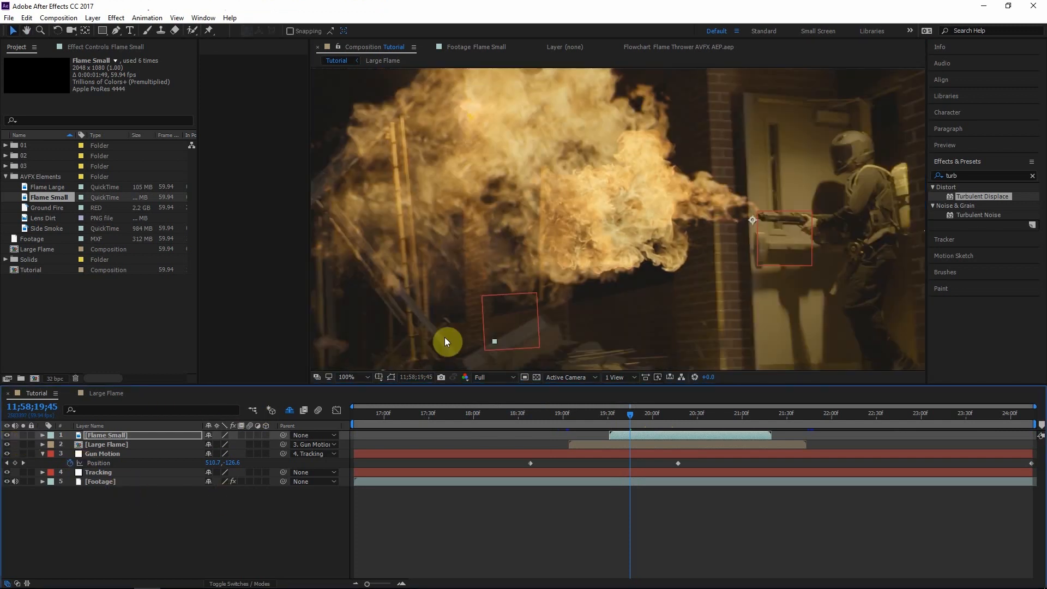
- Apply Gaussian Blur to the Flame Small layer with Blurriness set to 3
click(951, 175)
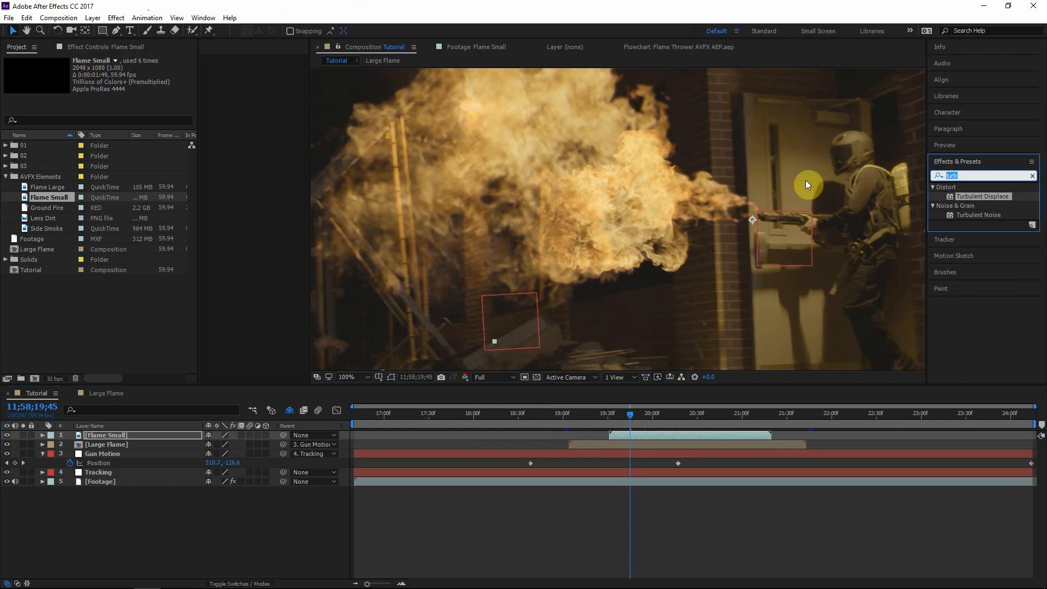
text(gaus)
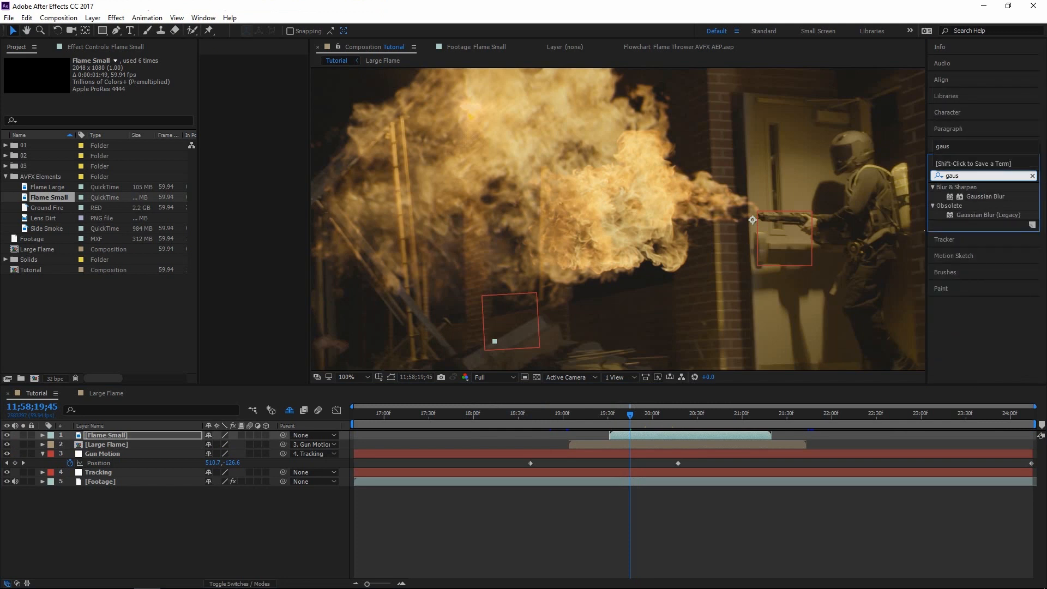
click(982, 206)
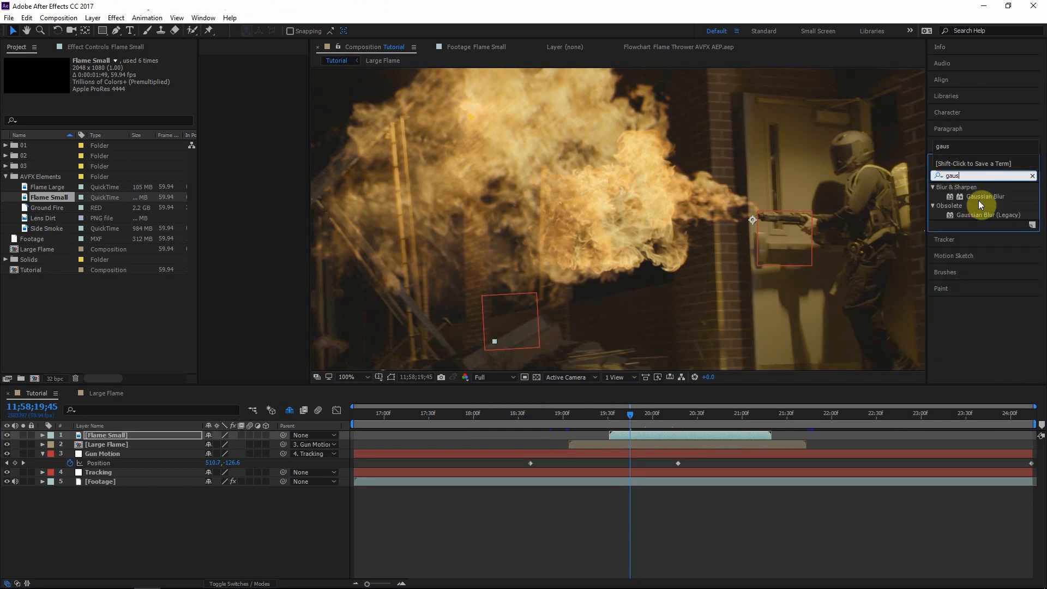
drag(985, 196, 112, 439)
click(649, 417)
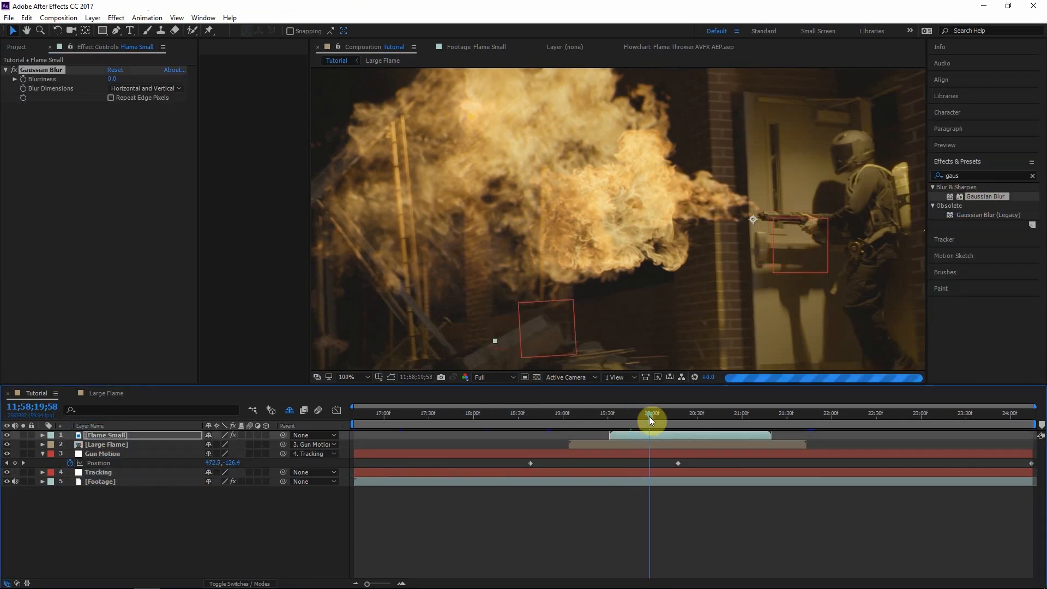
click(112, 79)
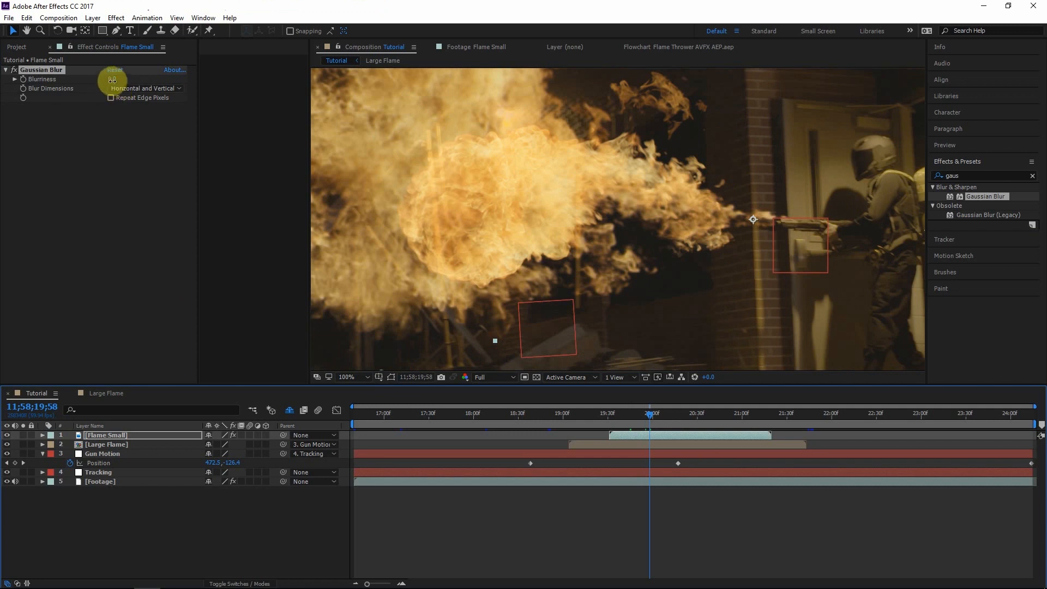
text(3)
key(Return)
key(comma)
- Go to 11;58;20;14 and move the Flame Small layer below Large Flame, with the track matte options shown
click(674, 416)
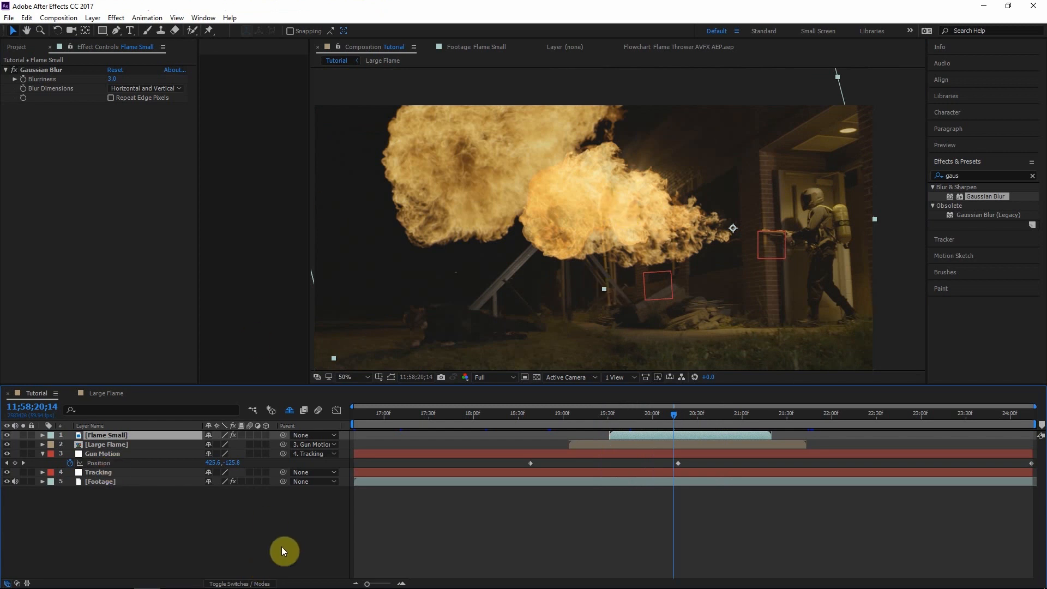
click(261, 584)
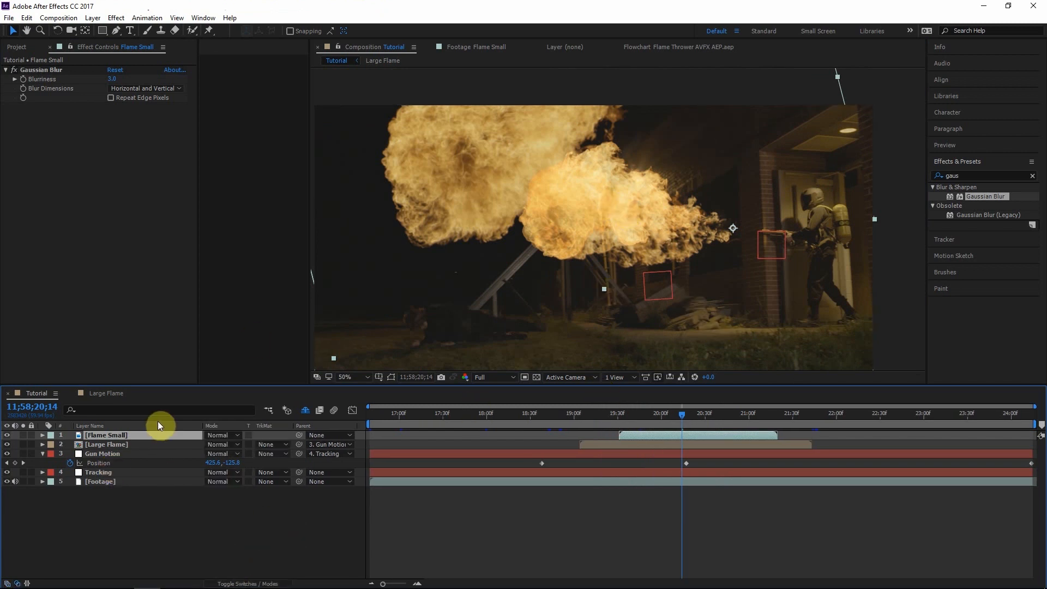
mouse_move(93, 436)
mouse_down()
mouse_move(165, 444)
mouse_move(83, 445)
mouse_up()
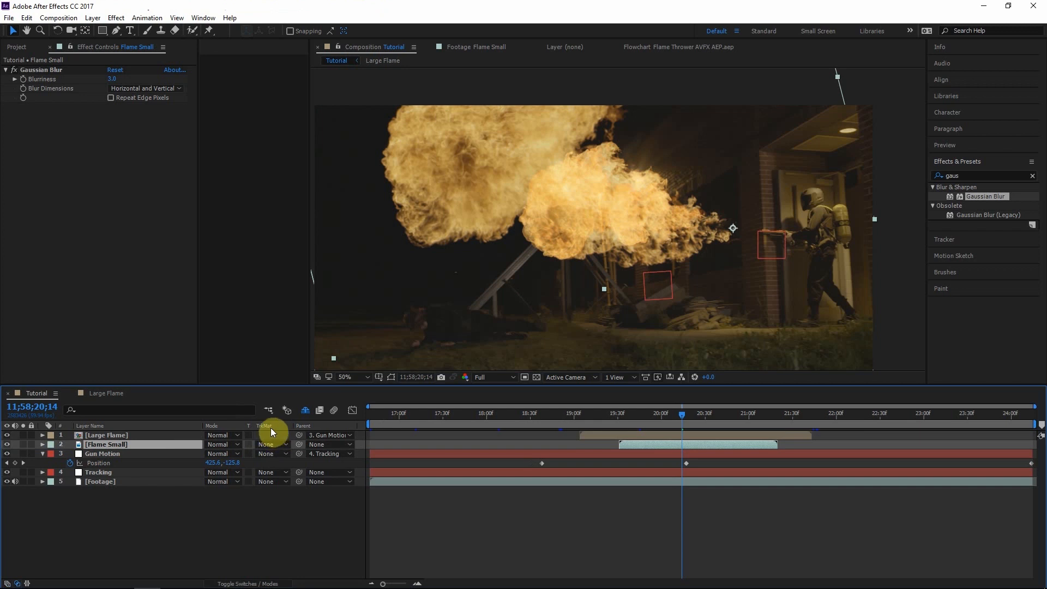
- Try Large Flame as an alpha inverted track matte for Flame Small while keeping Large Flame visible, and remove the matte
click(271, 444)
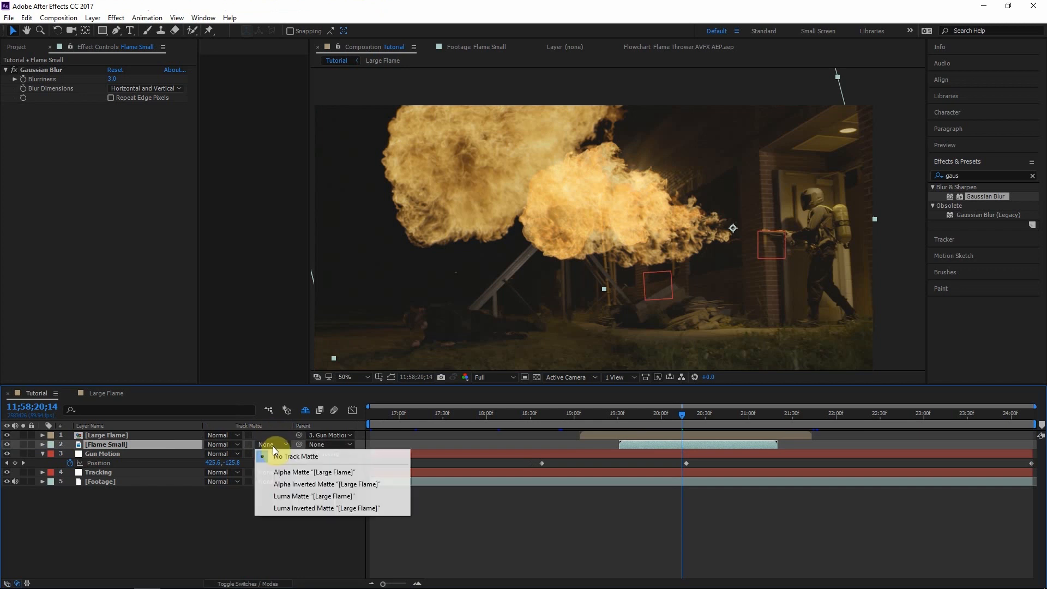
click(320, 487)
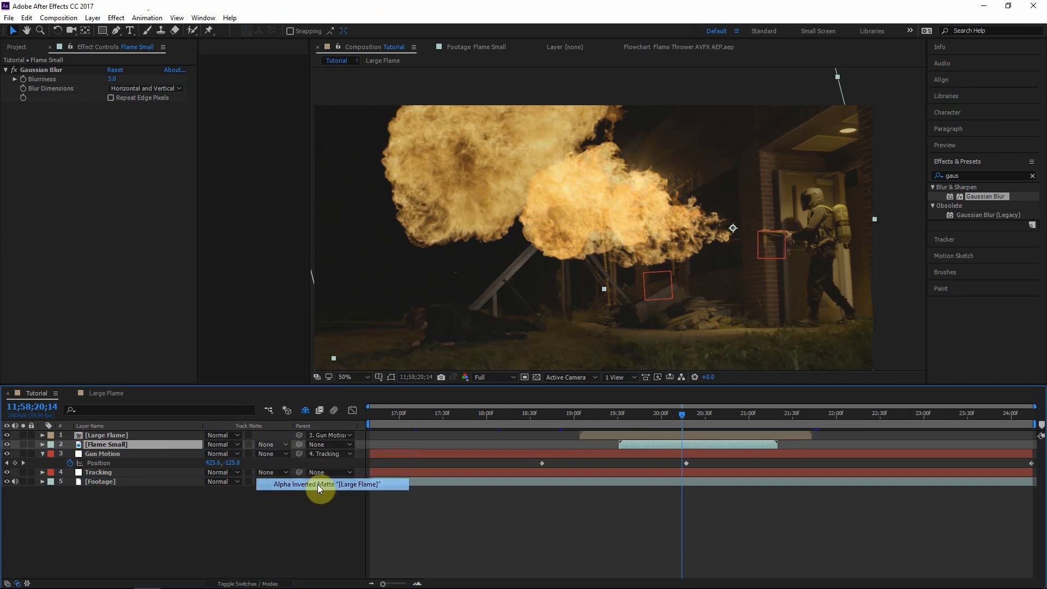
click(103, 437)
click(7, 435)
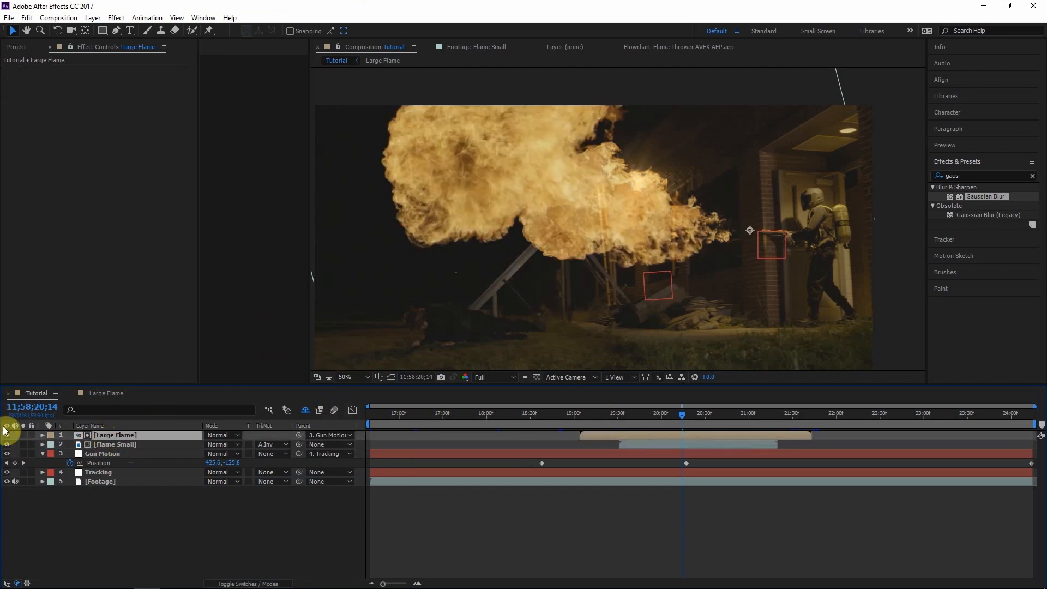
click(276, 453)
click(282, 453)
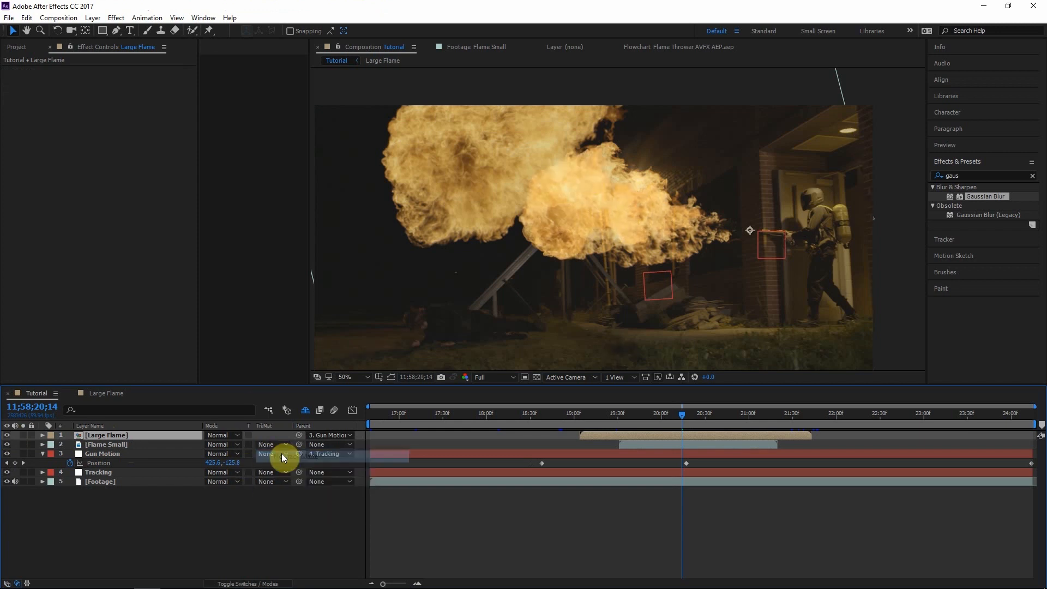
- Restore Large Flame as the alpha inverted track matte for Flame Small and check the blended flames at 11;58;20;09
click(670, 421)
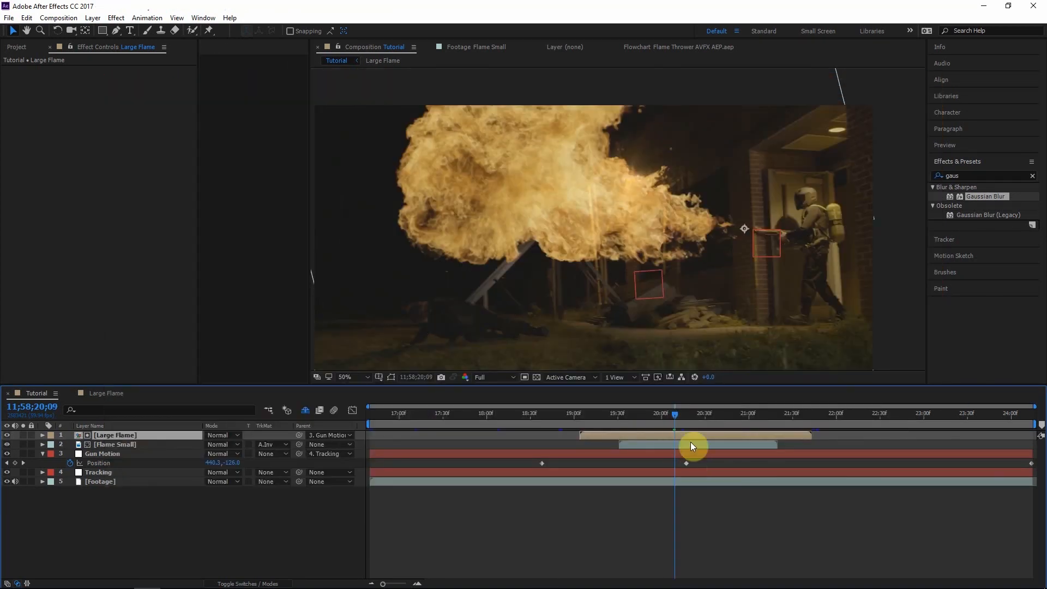
click(692, 441)
click(694, 434)
click(693, 446)
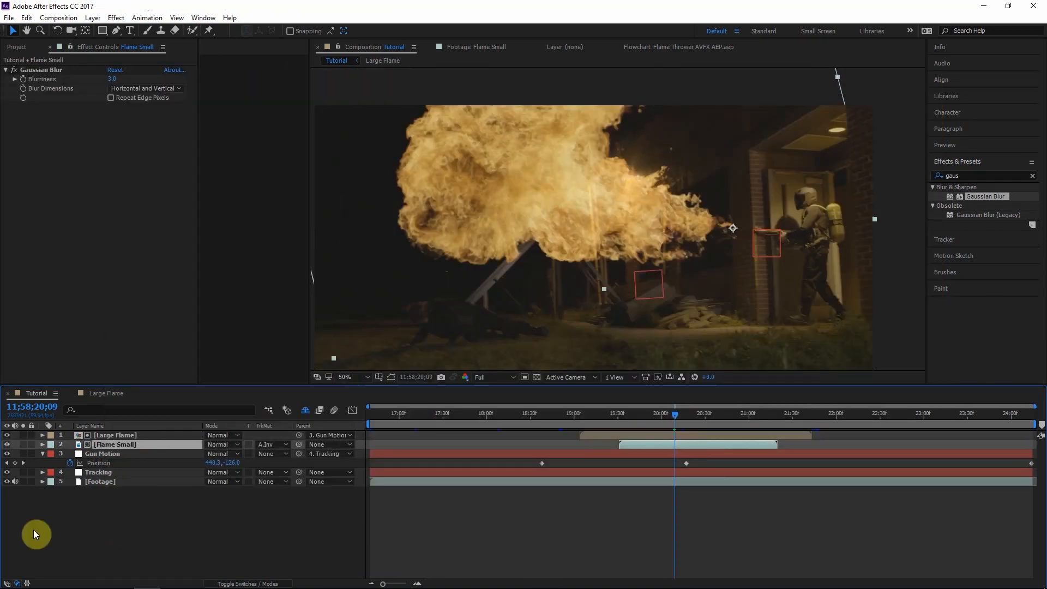
click(34, 529)
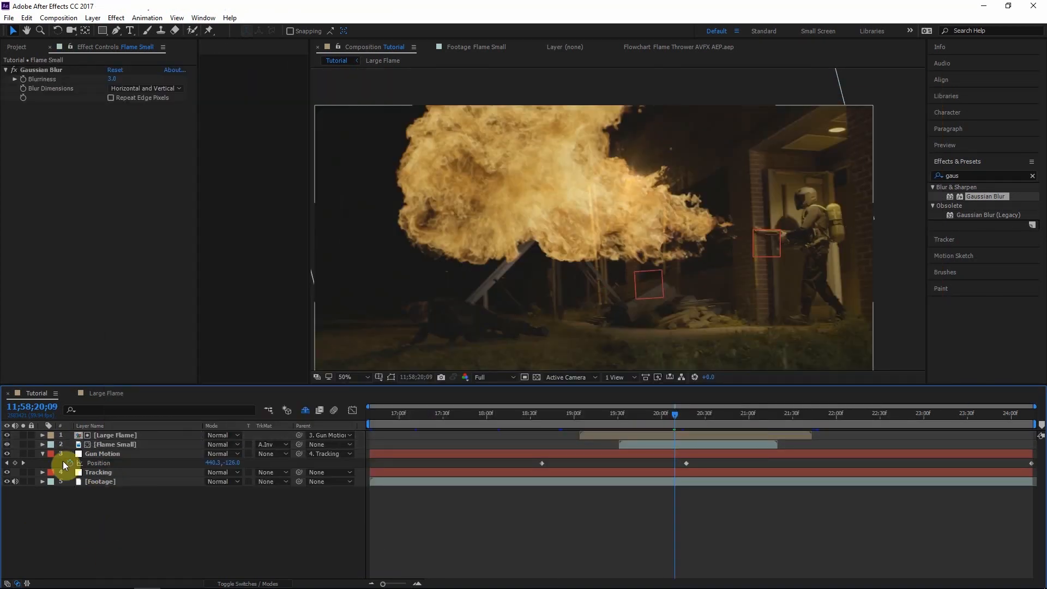
- Duplicate the Tracking null and place the copy below the Footage layer at the end of the layer stack
click(93, 472)
key(ctrl+d)
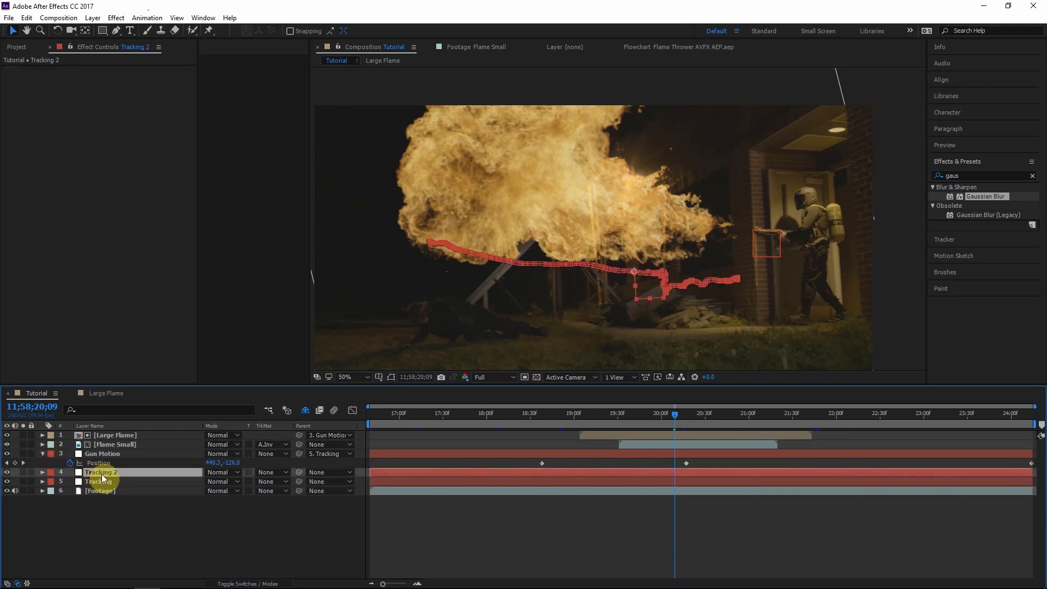
drag(101, 473, 108, 495)
- Pre-compose Large Flame, Flame Small, Gun Motion and Tracking as "Flame 01" with all attributes moved, and check the result around 11;58;20;13
click(109, 436)
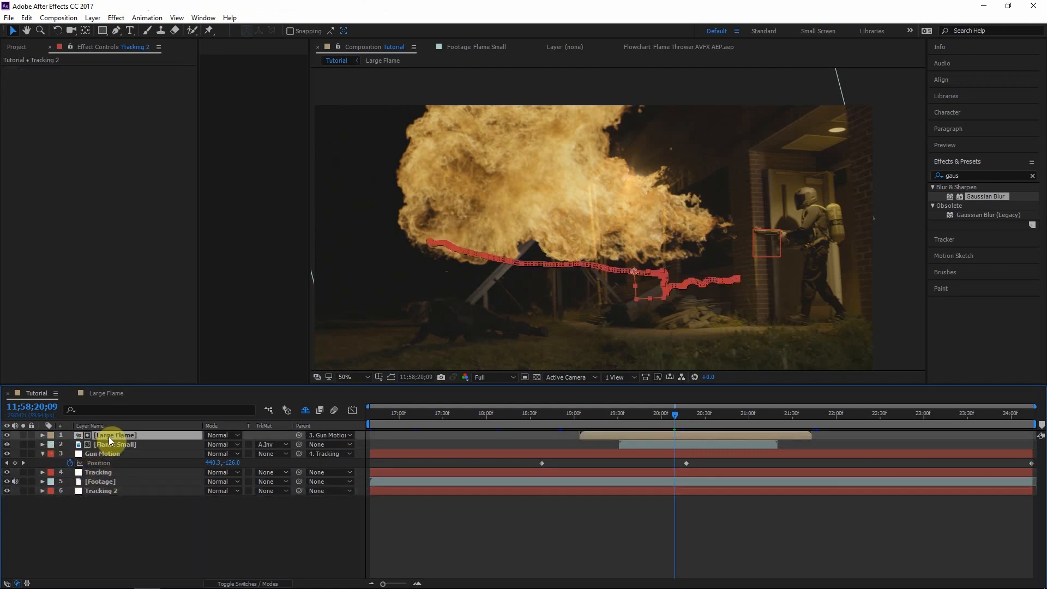
shift+click(111, 472)
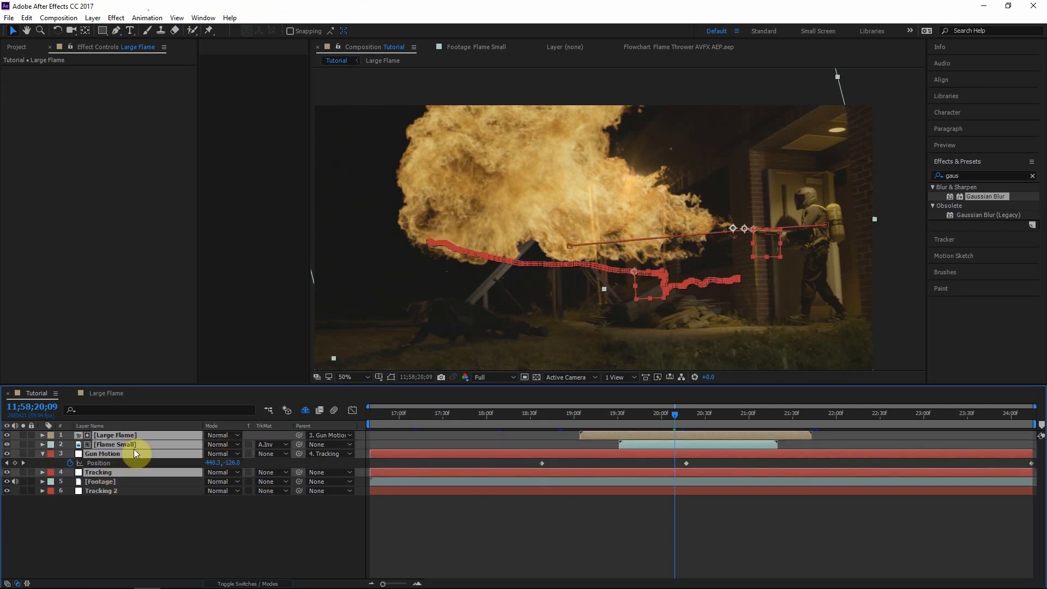
right_click(134, 453)
click(198, 350)
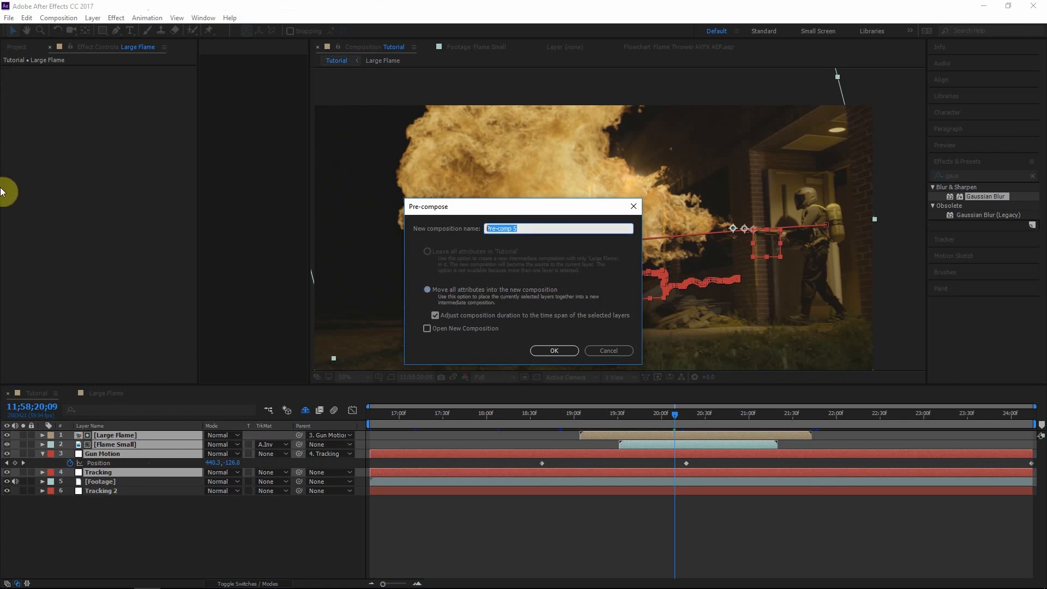
text(Flame)
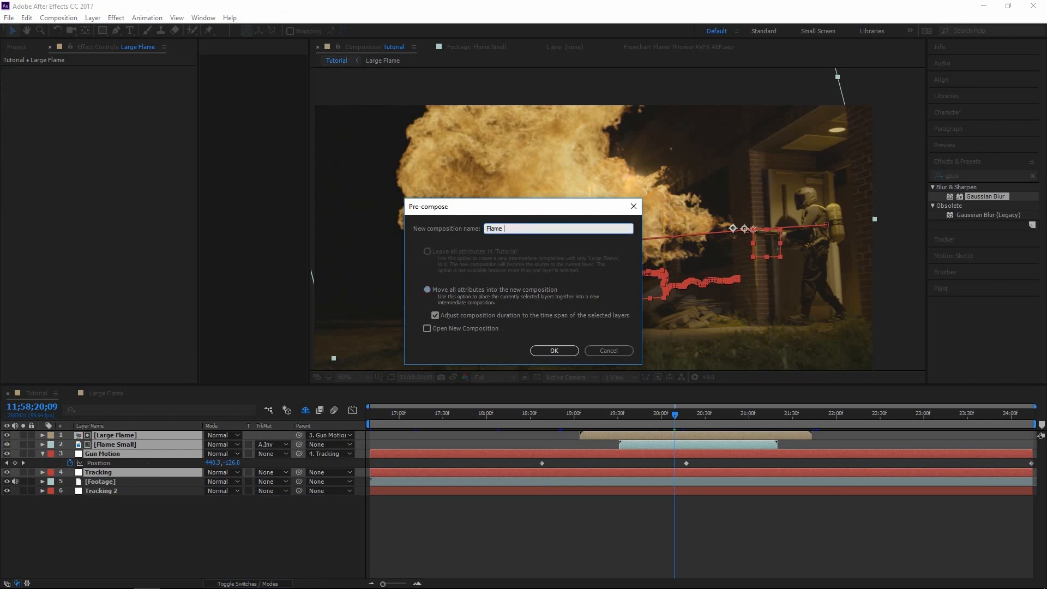
text( 01)
key(Return)
drag(698, 415, 680, 418)
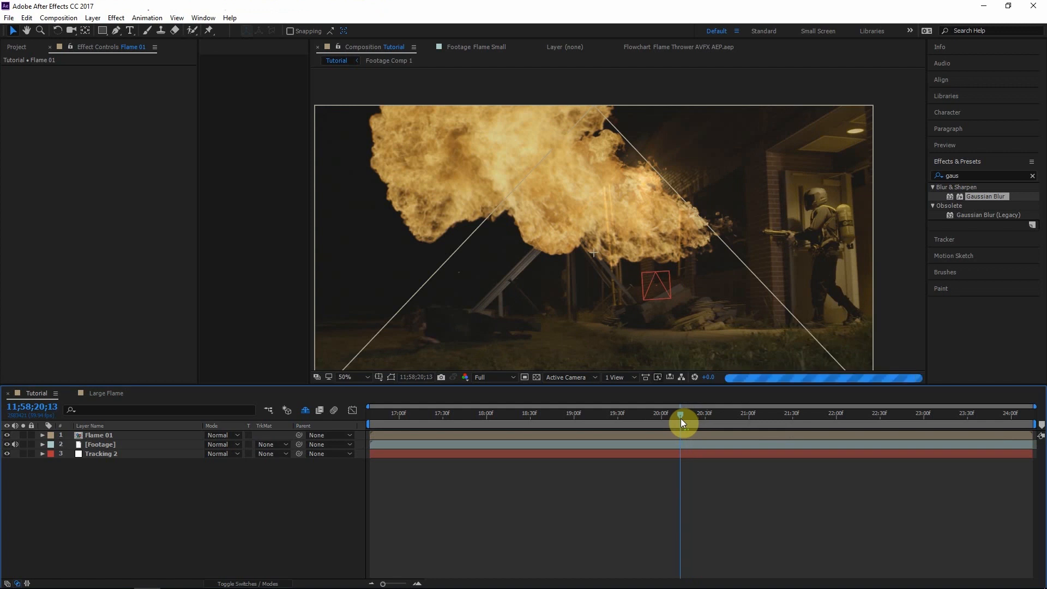
click(689, 434)
click(690, 412)
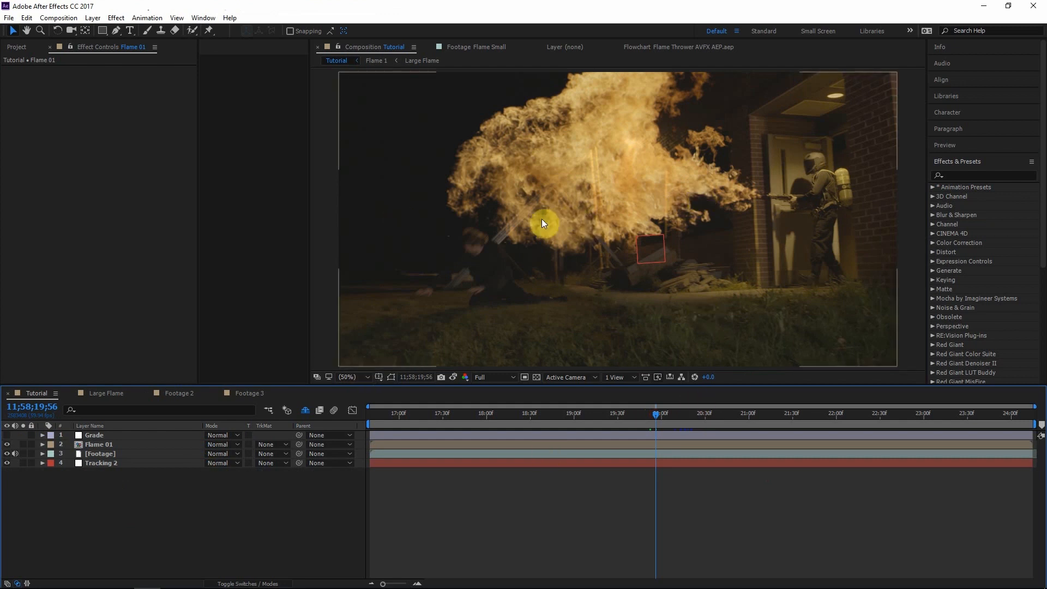
- Solo the Flame 01 layer and turn on the transparency grid to inspect the flame's semi-transparent areas
click(982, 175)
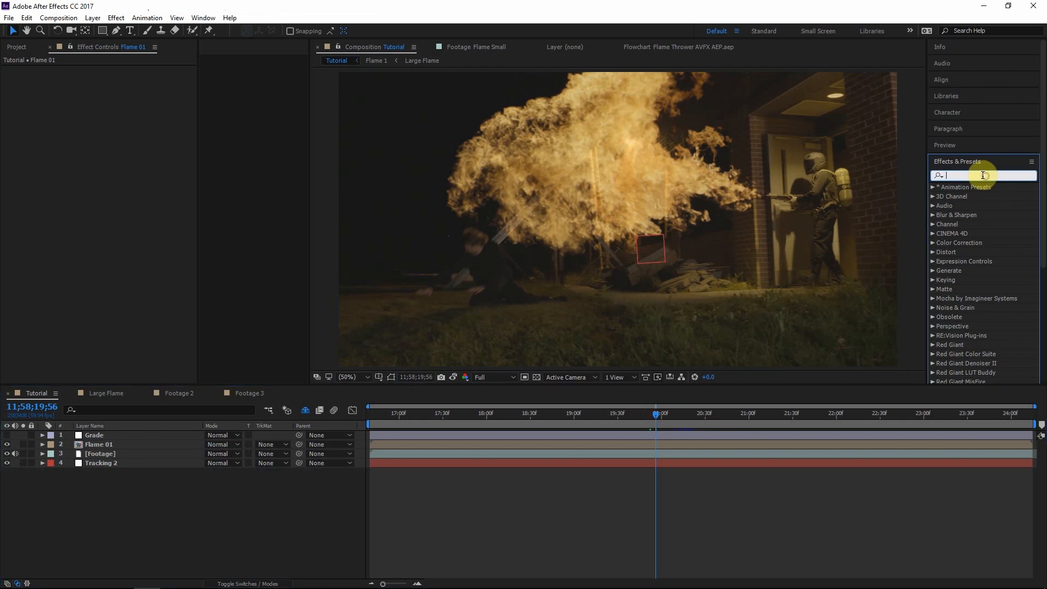
click(23, 444)
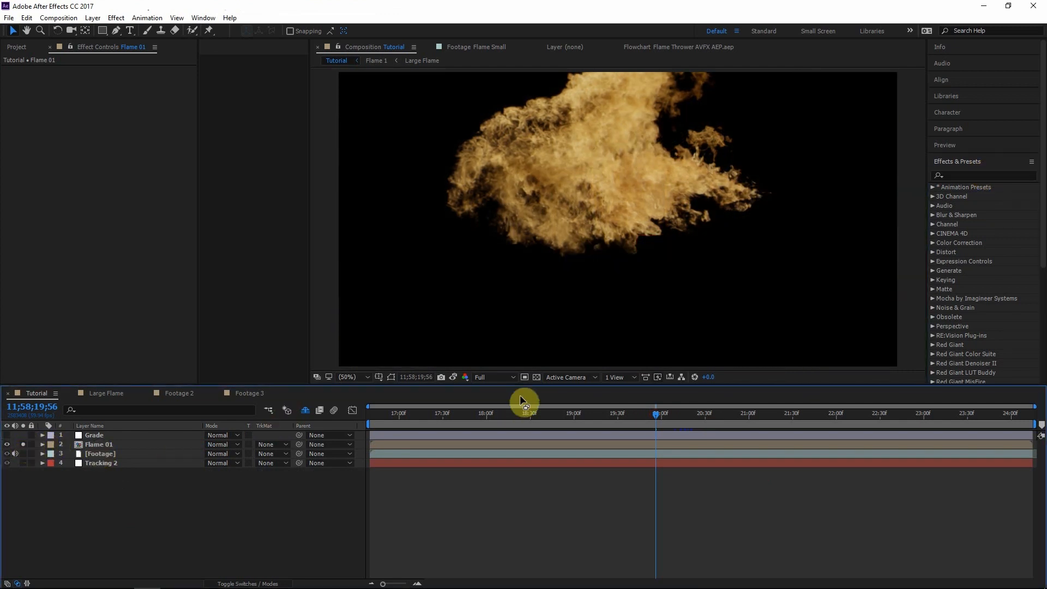
click(537, 377)
click(536, 377)
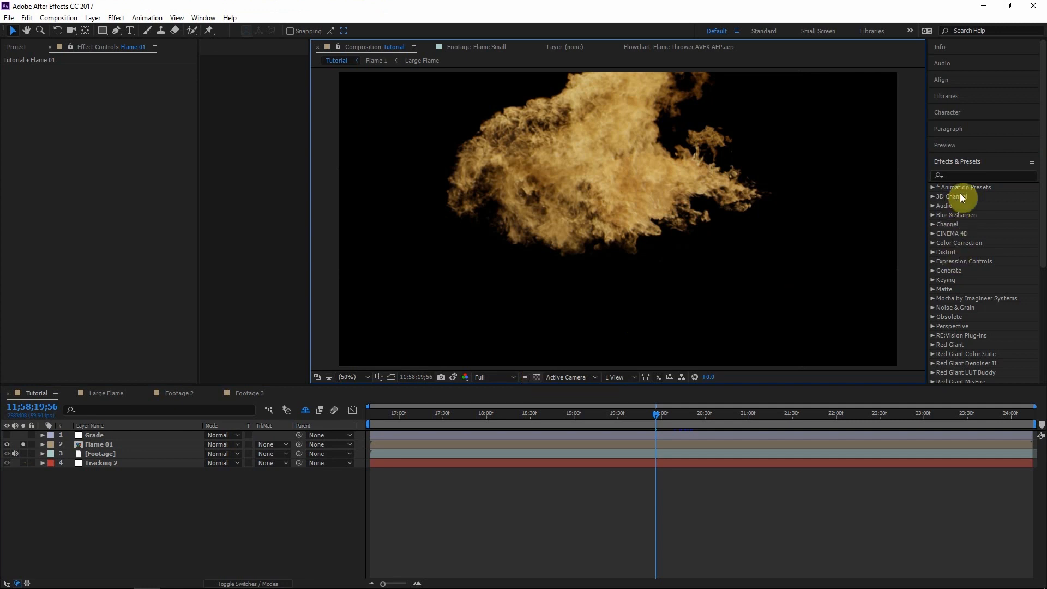
click(537, 377)
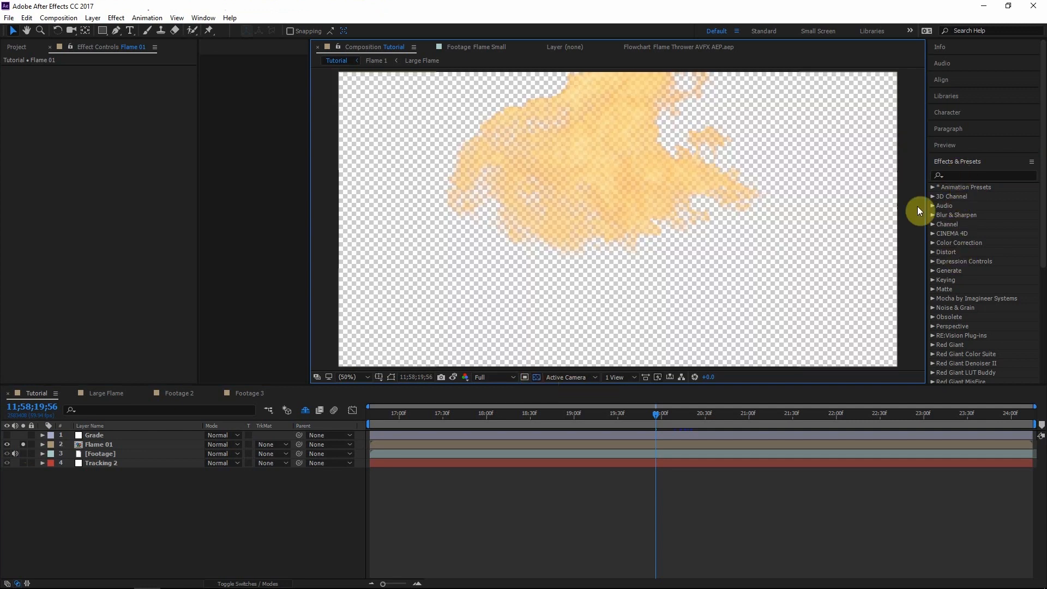
- Apply Solid Composite to Flame 01 and set its color to black
click(1013, 175)
text(solid)
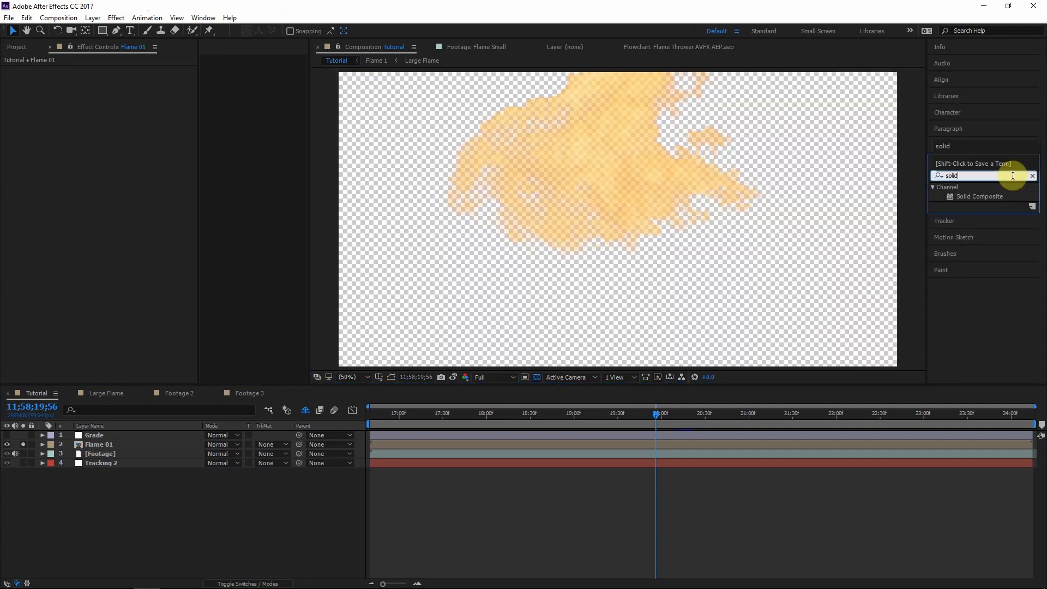
drag(979, 196, 95, 444)
click(113, 88)
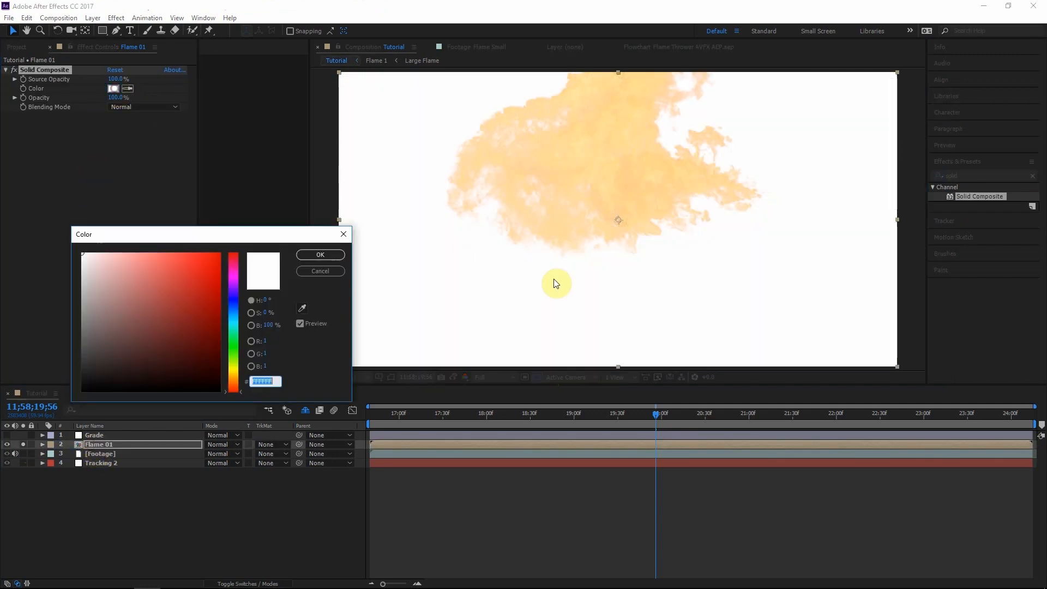
drag(183, 305, 318, 483)
click(320, 255)
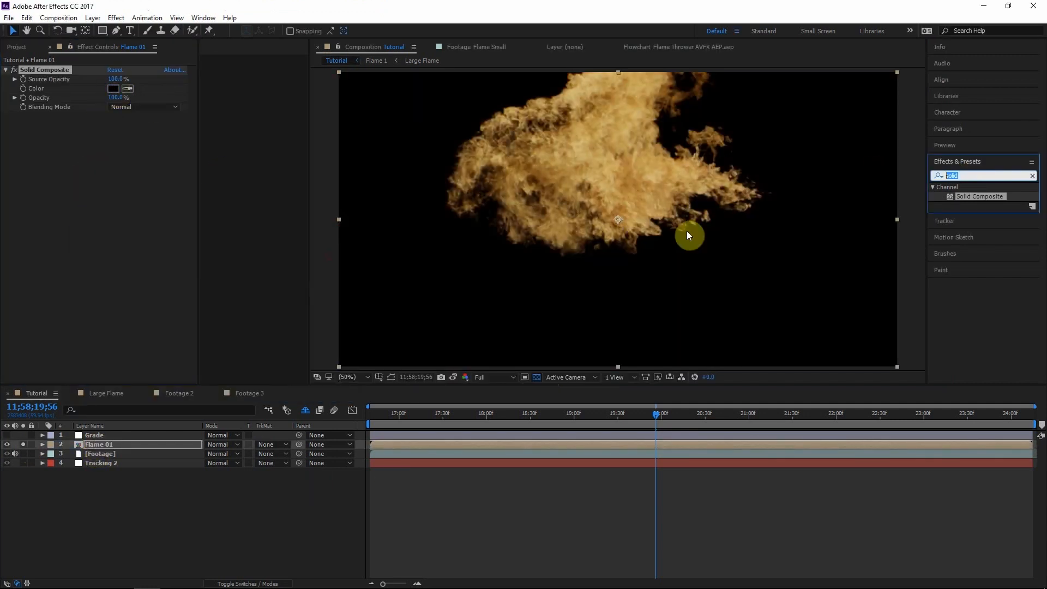
- Add an Exposure effect to Flame 01 with the master Exposure raised to 1.46
text(expos)
drag(969, 298, 65, 120)
drag(112, 145, 334, 132)
key(ctrl+5)
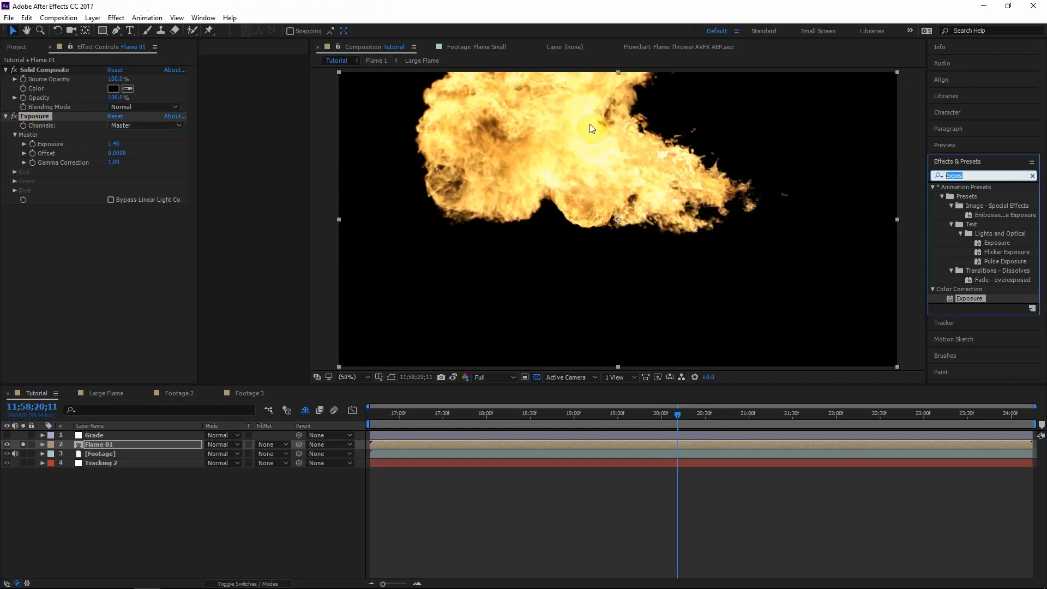
- Apply a Glow effect to Flame 01 with Glow Radius 250 and Glow Threshold 25%
text(glow)
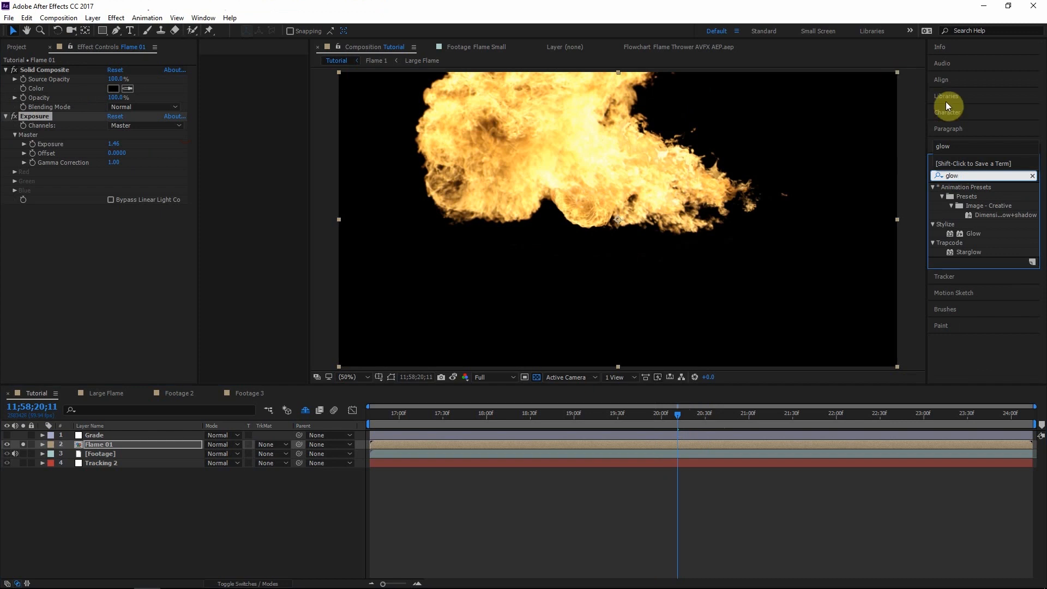
click(983, 235)
drag(953, 243, 110, 445)
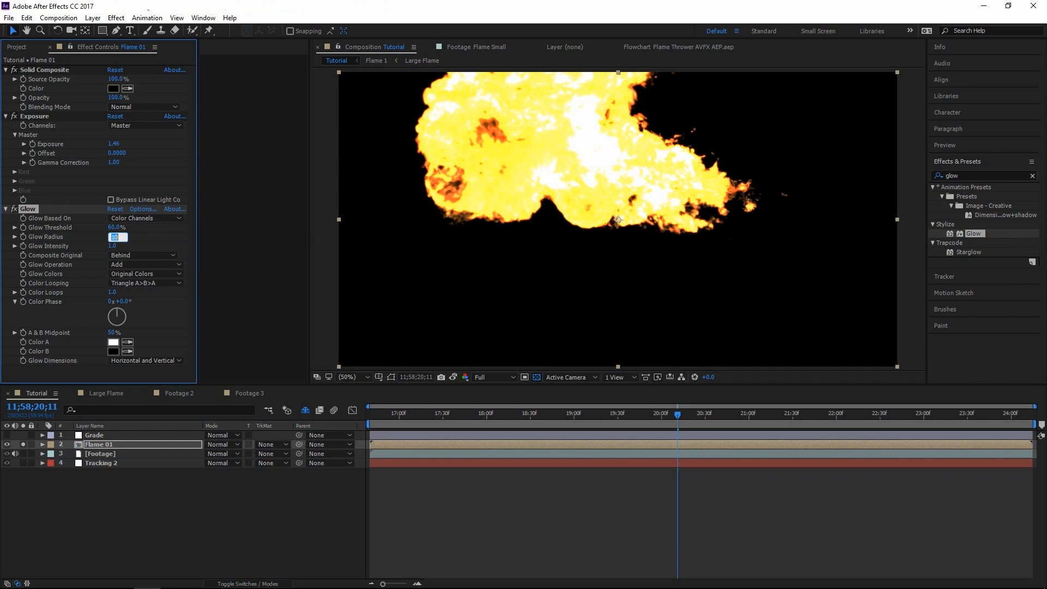
text(250)
key(Return)
click(113, 228)
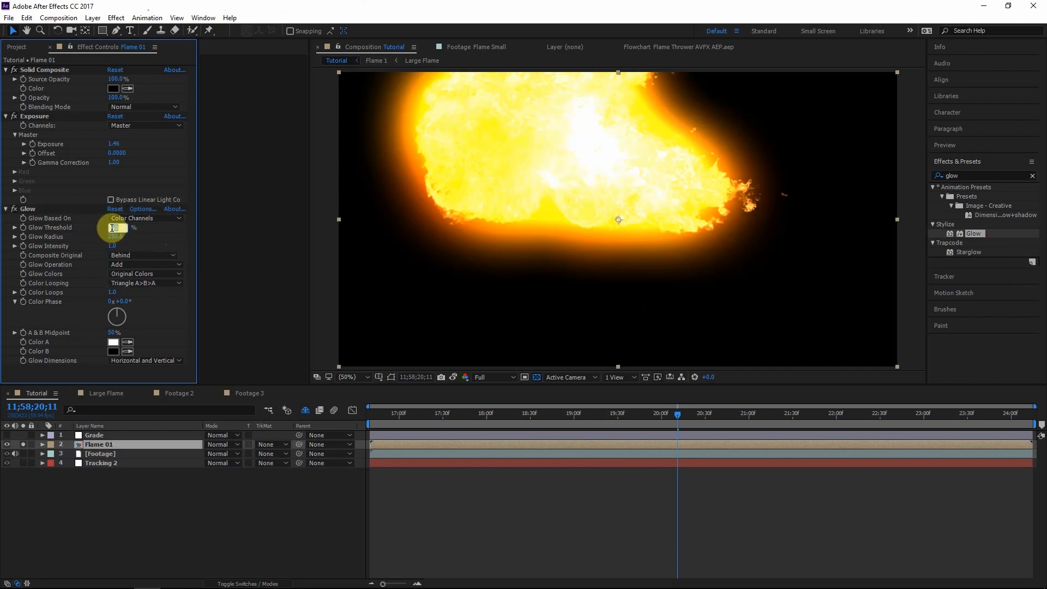
text(25.0)
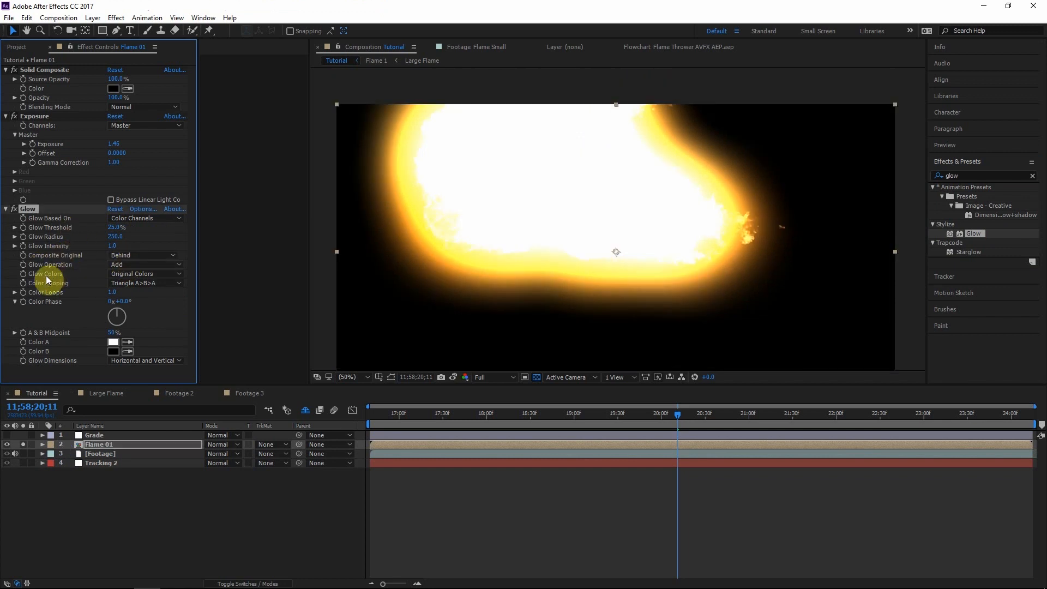
- Set the Glow Operation to Screen and inspect the glow around the whole flame
click(142, 264)
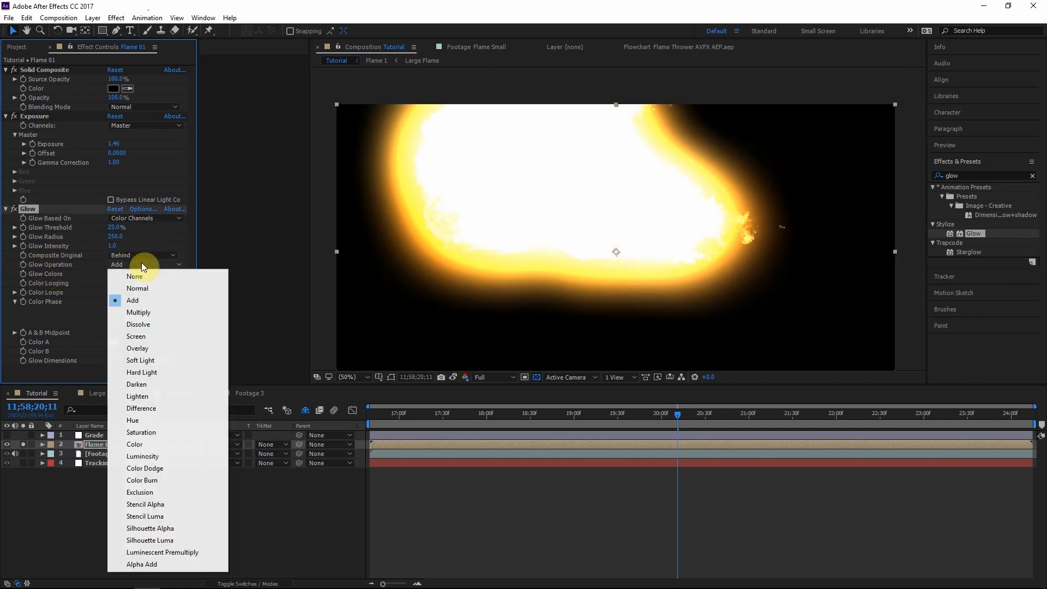
click(149, 336)
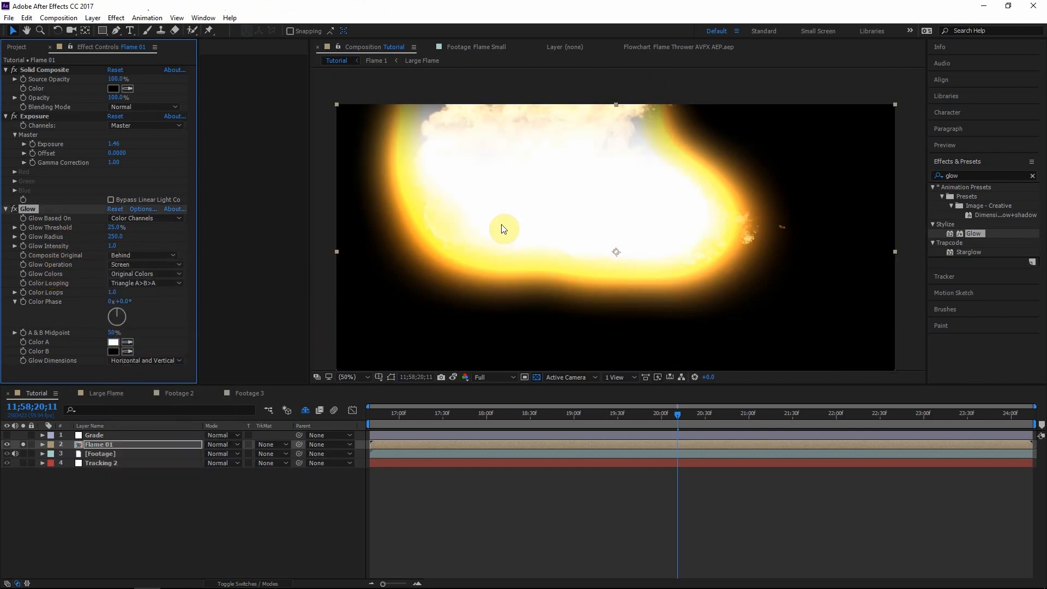
drag(512, 168, 512, 182)
drag(596, 159, 601, 177)
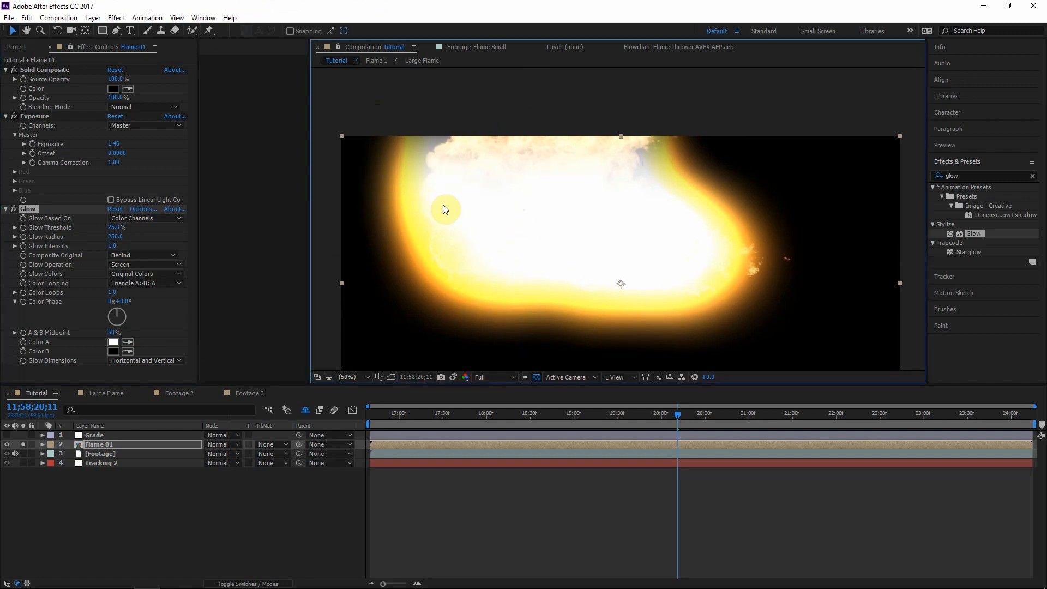
scroll(453, 188, down, 3)
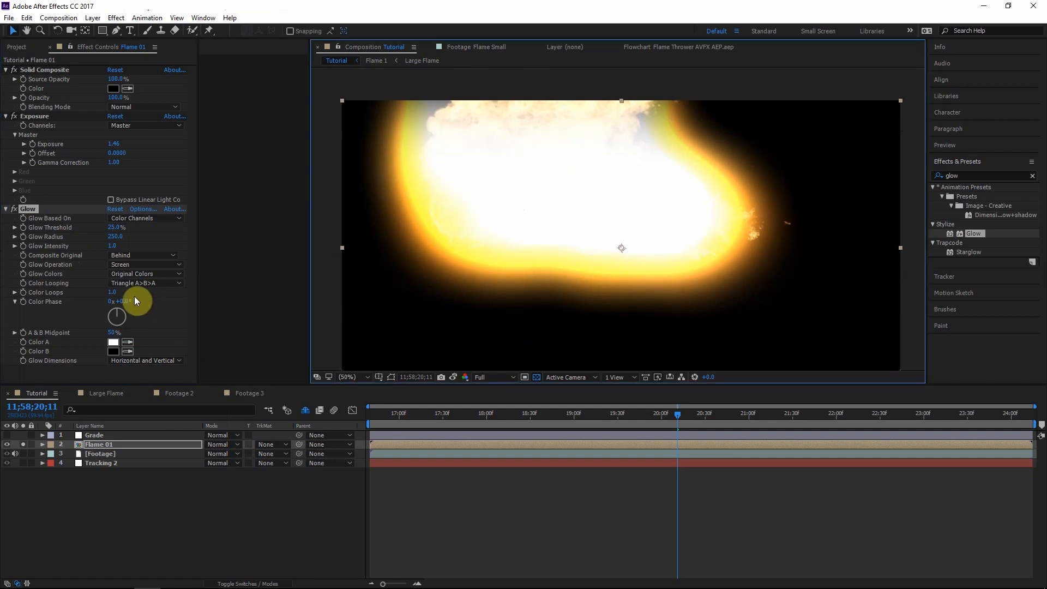
- Set Glow Colors to A & B Colors and Color Looping to Sawtooth A>B
click(61, 273)
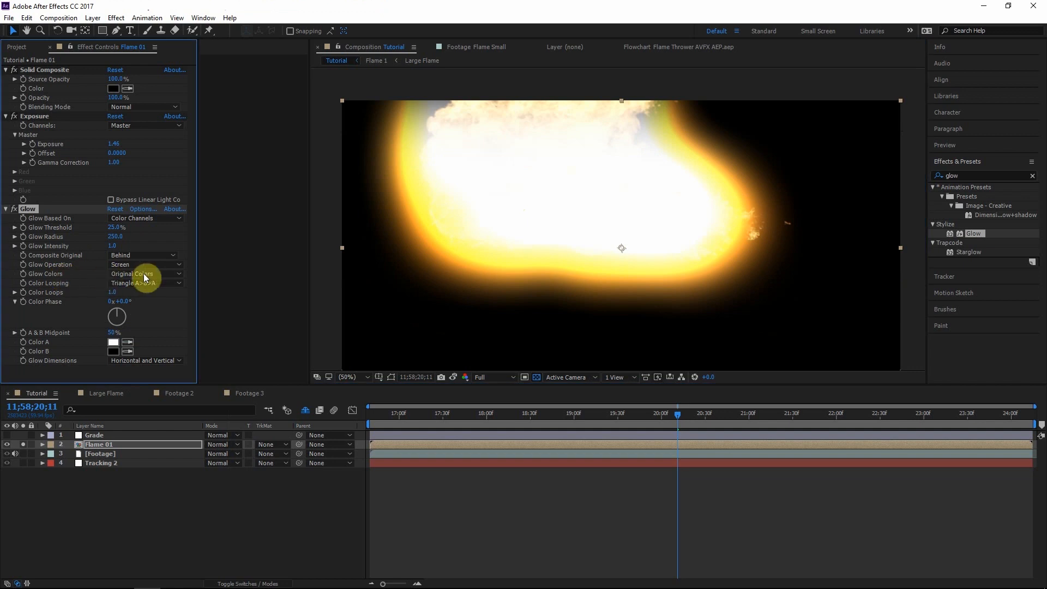
click(145, 273)
click(127, 299)
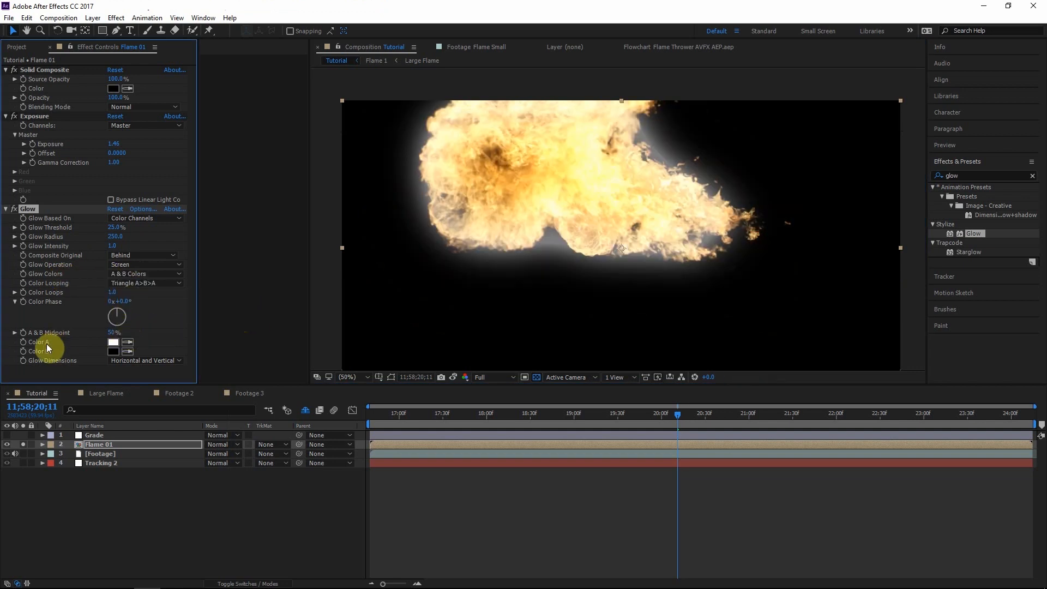
click(135, 285)
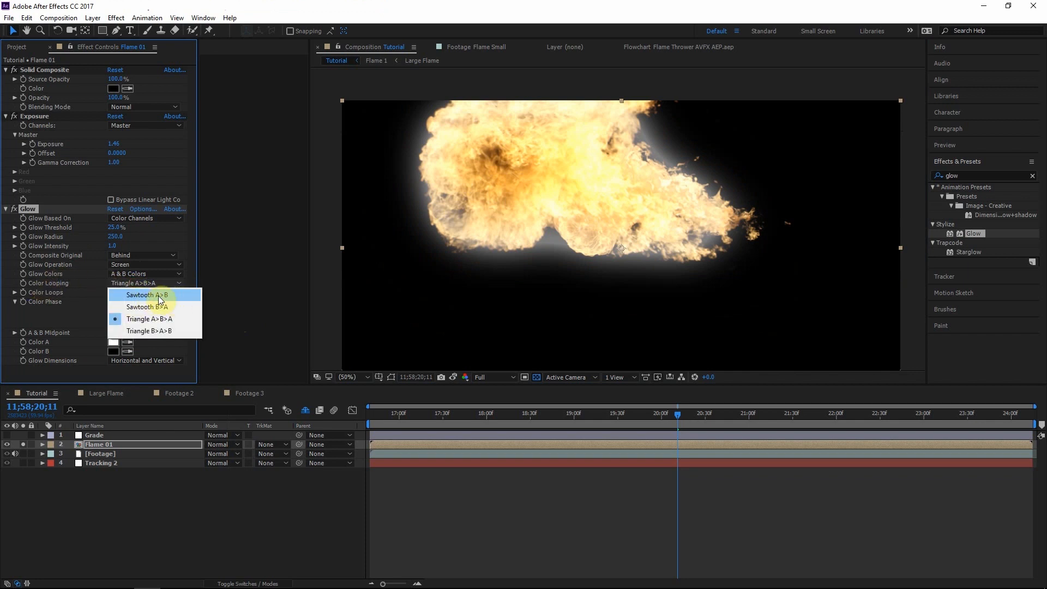
click(164, 295)
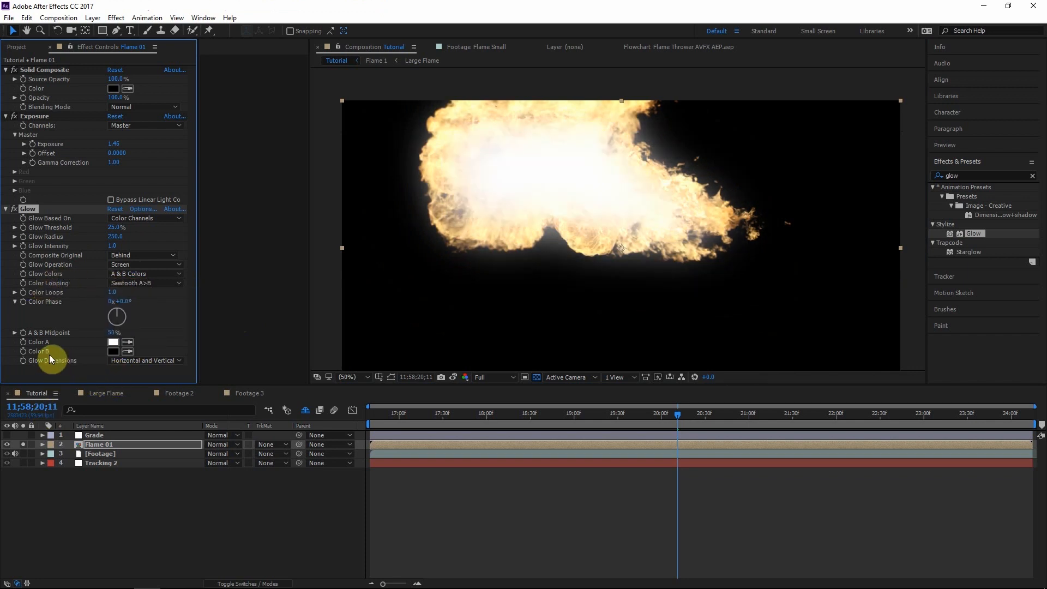
- Set both Color B and Color A of the Glow effect to orange
click(113, 352)
click(234, 382)
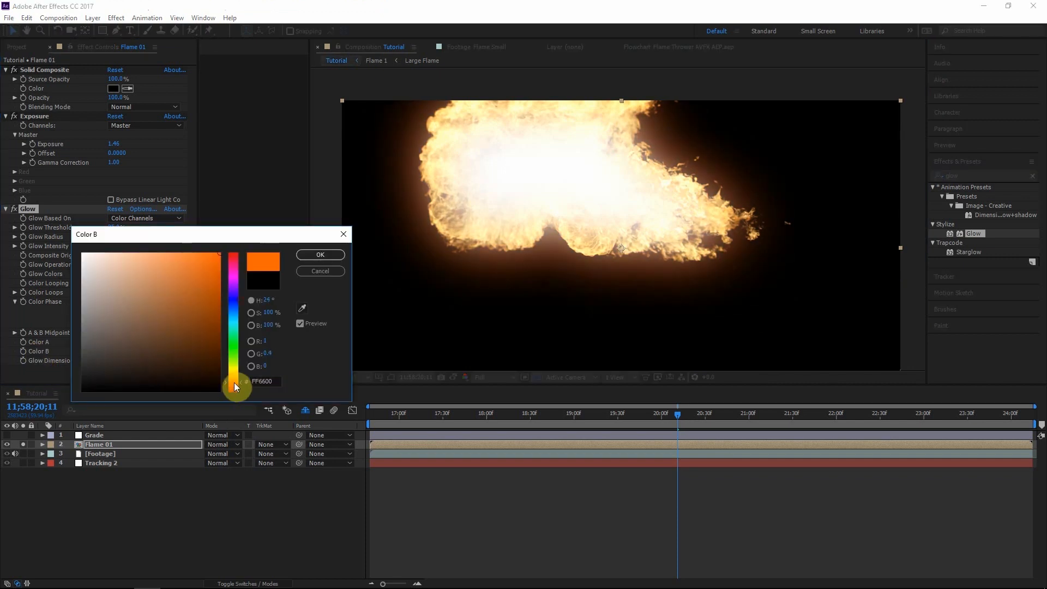
click(317, 259)
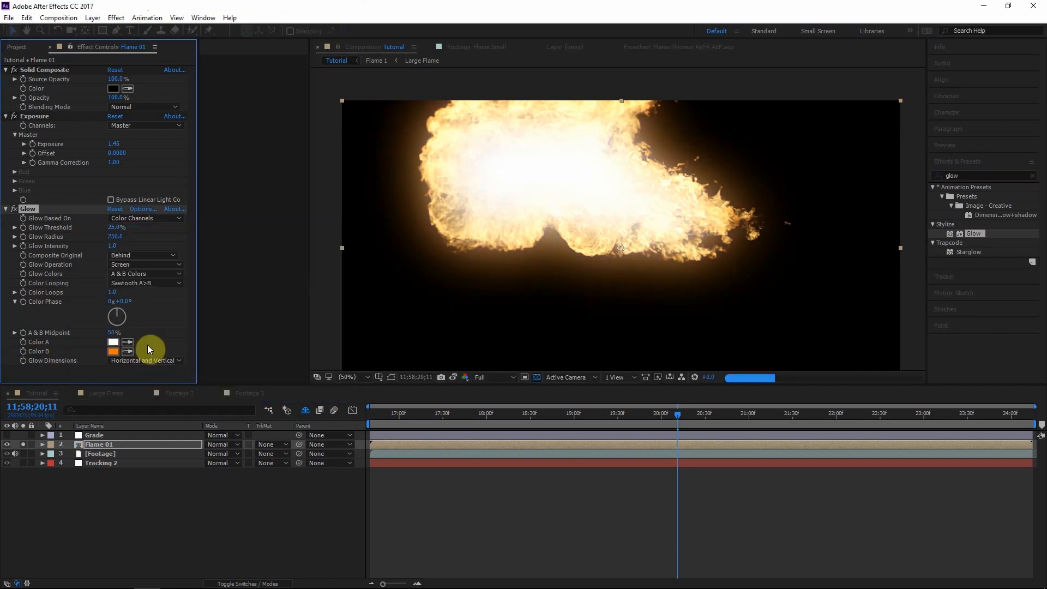
click(113, 343)
drag(190, 319, 228, 258)
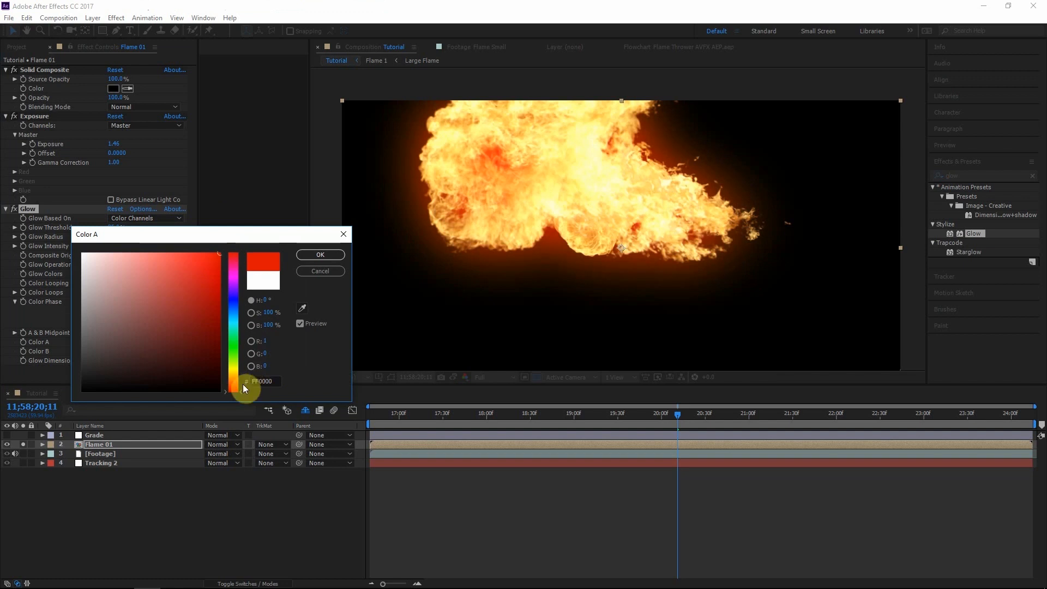
drag(243, 385, 240, 379)
click(319, 254)
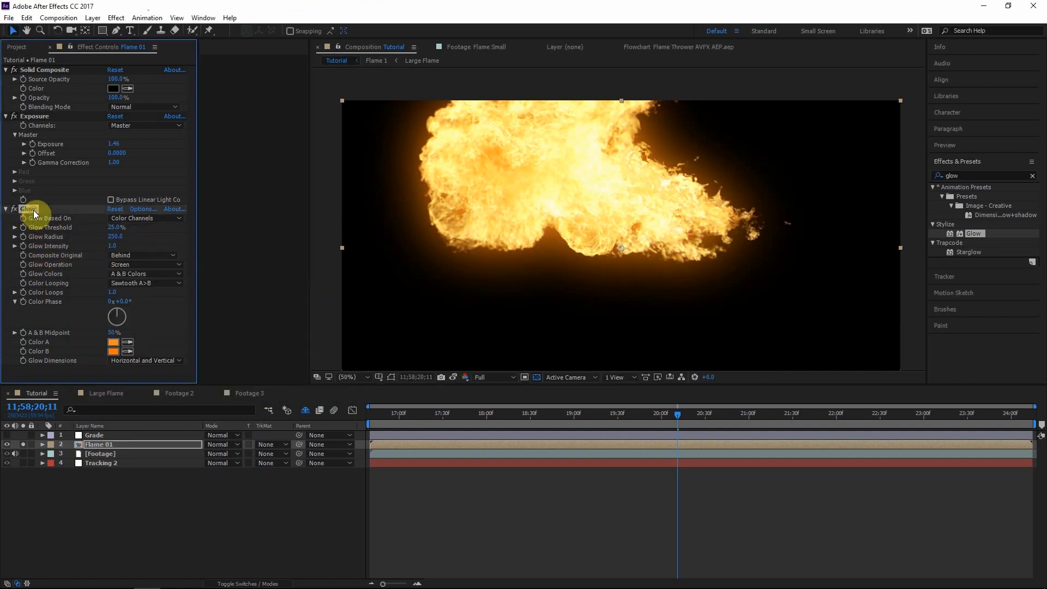
- Duplicate the Glow effect on Flame 01, set the copy's Glow Radius to 800, and compare the flame with and without it
key(ctrl+d)
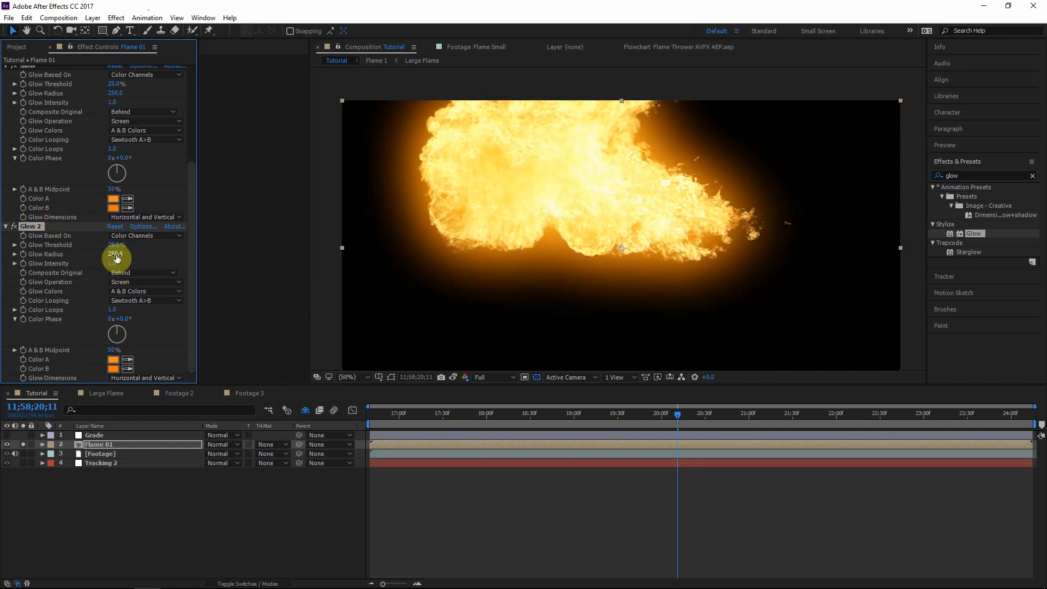
text(800)
key(Return)
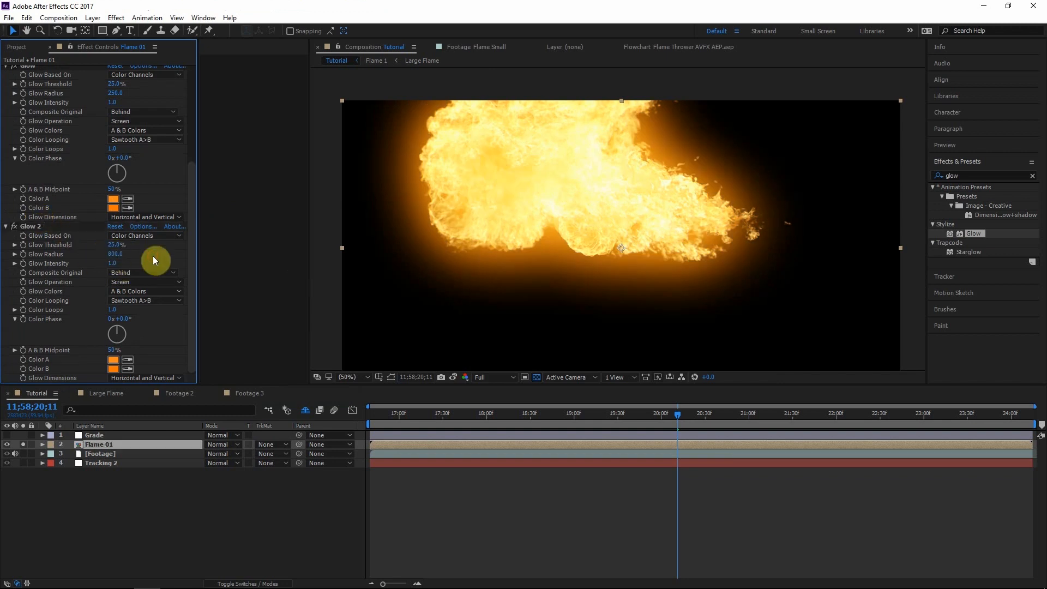
click(14, 227)
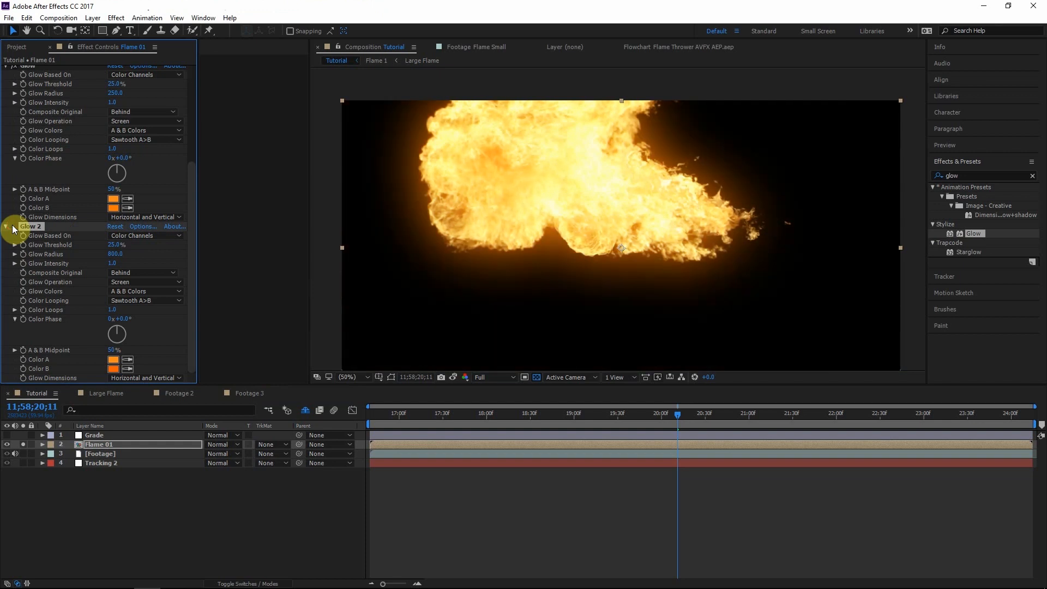
click(6, 226)
- Add a third Glow effect at the end of Flame 01's effects and insert a black Solid Composite directly above it
drag(970, 233, 83, 382)
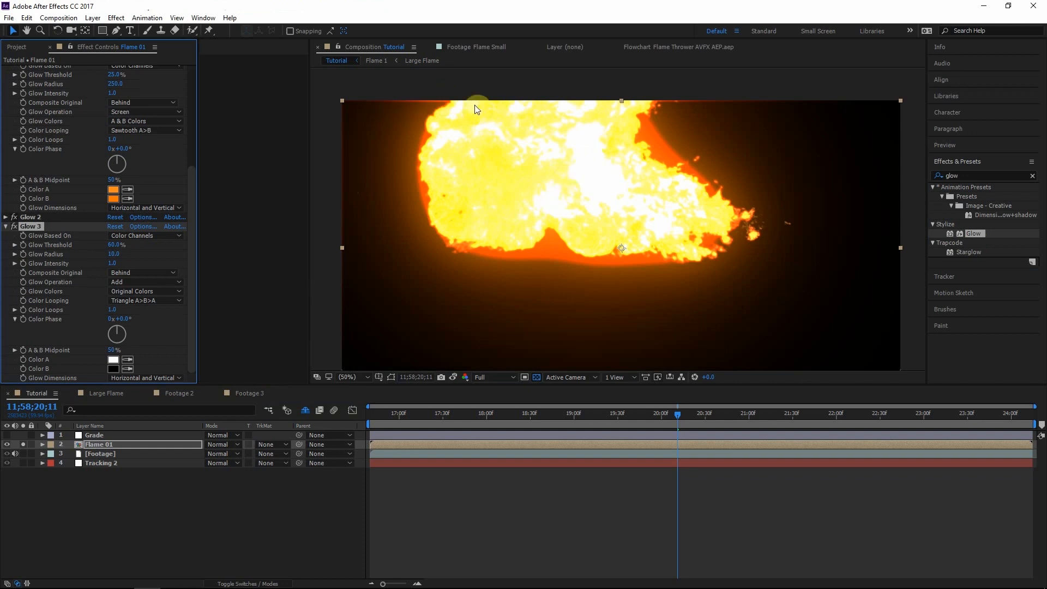
click(1005, 176)
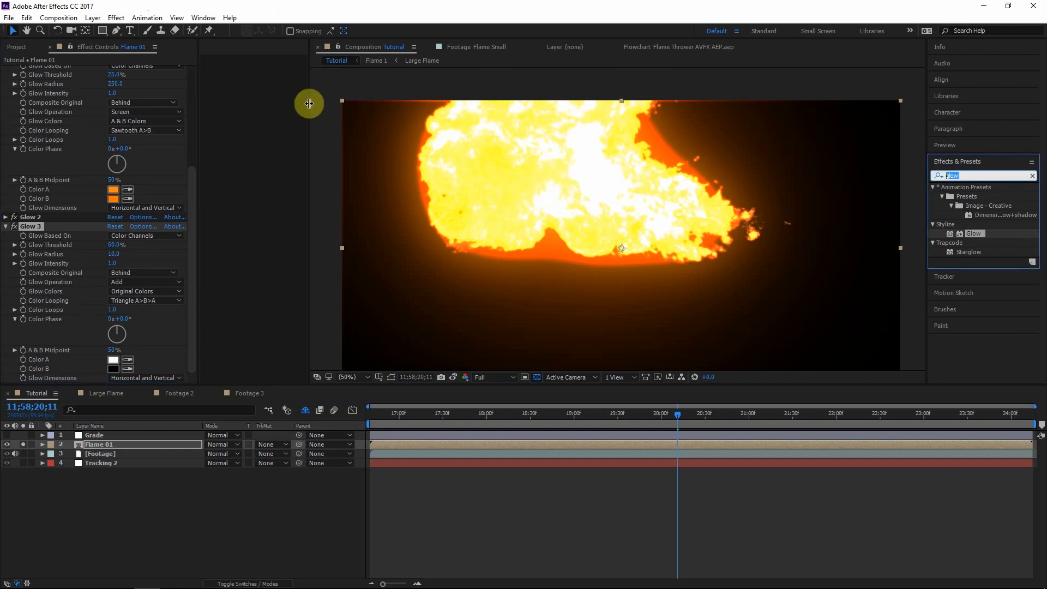
text(solid)
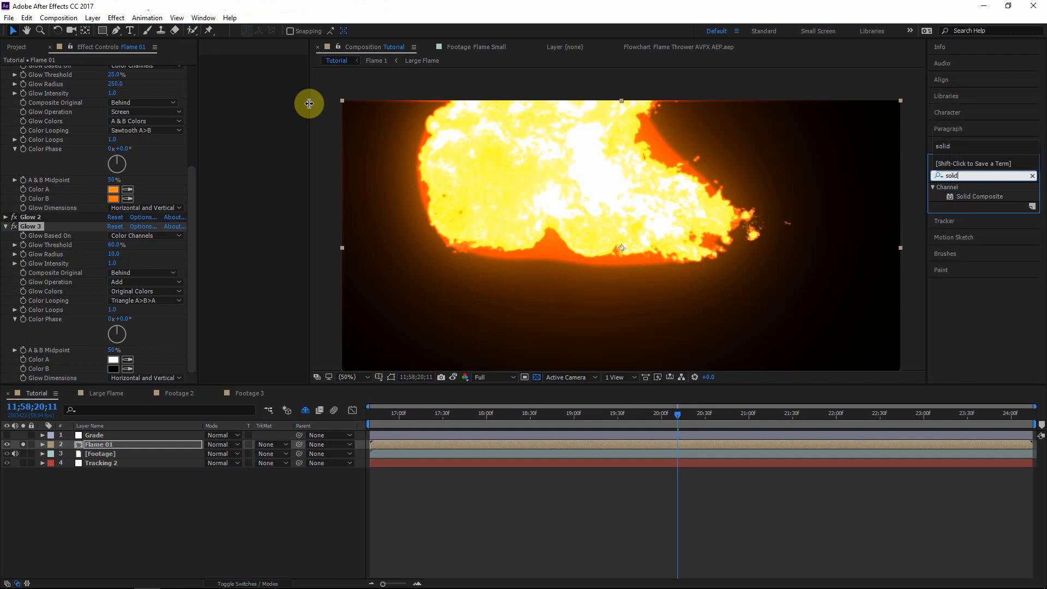
drag(979, 196, 92, 229)
click(113, 199)
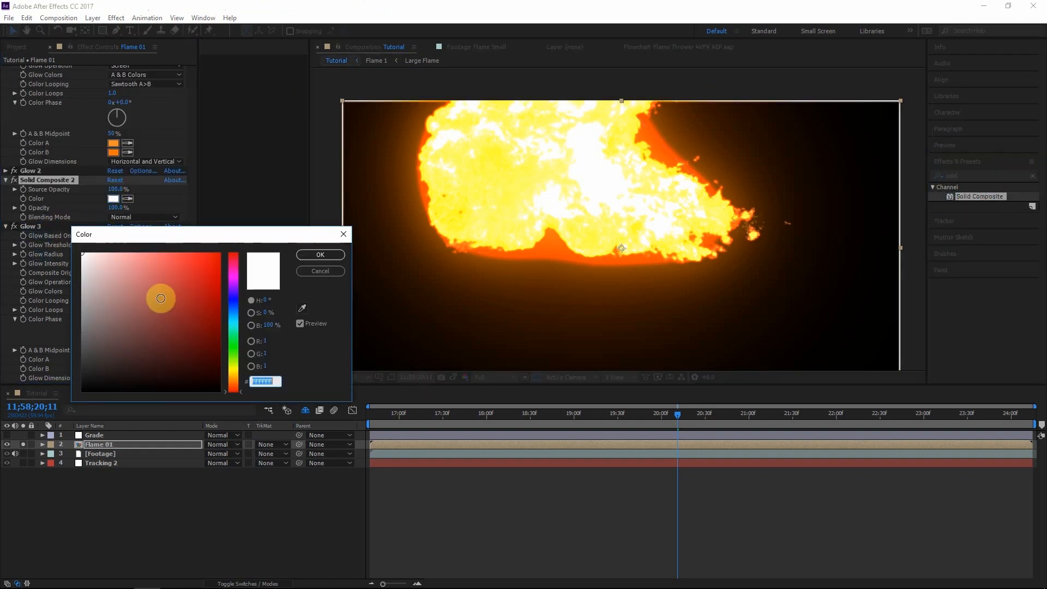
click(320, 255)
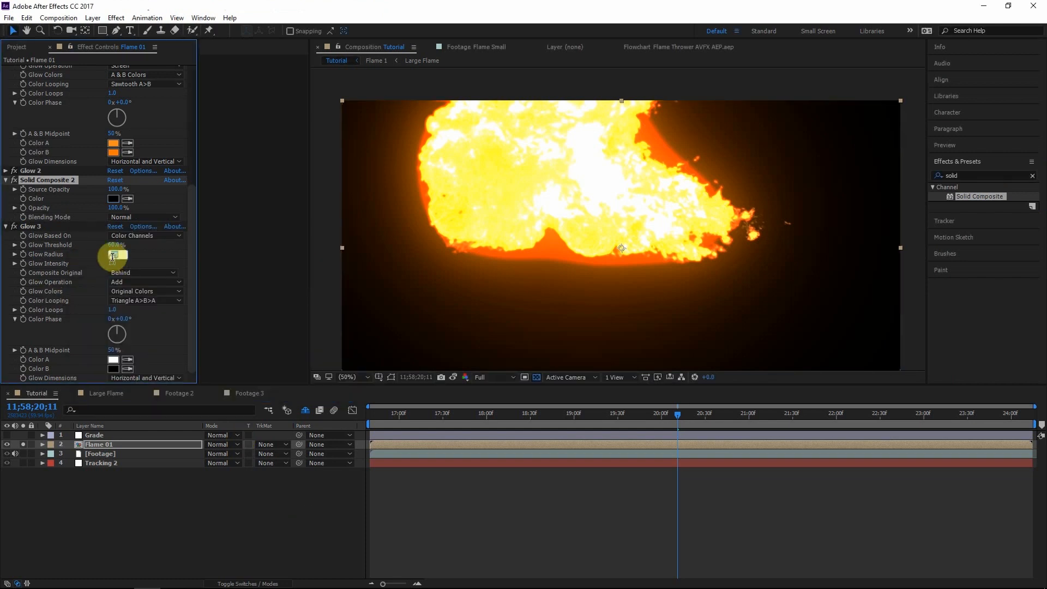
- Set Glow 3's Glow Radius to 100 and Glow Threshold to 100%, and compare the flame with and without it
text(100)
click(152, 247)
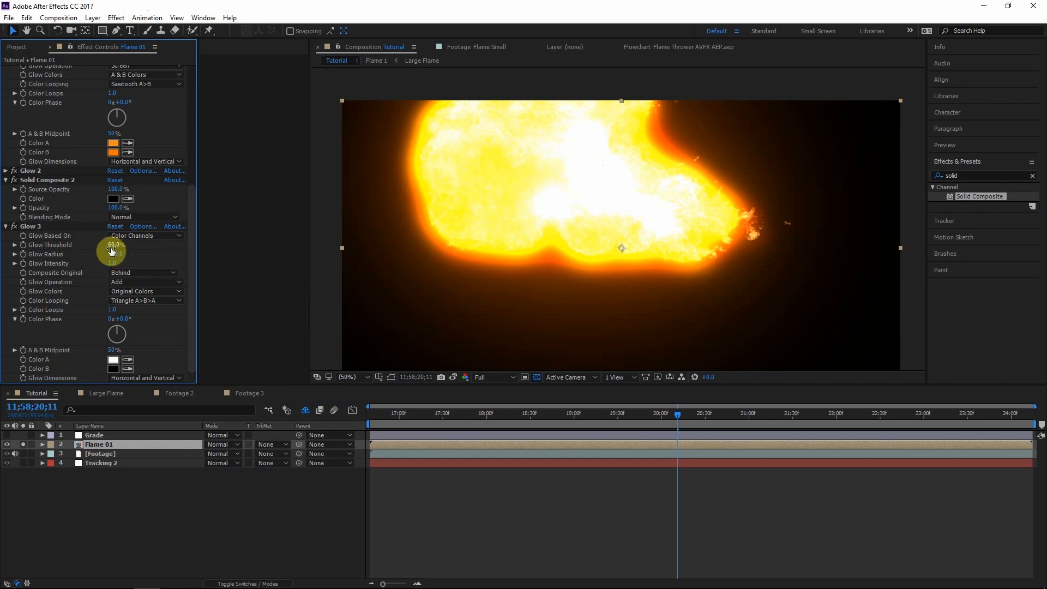
drag(115, 245, 402, 243)
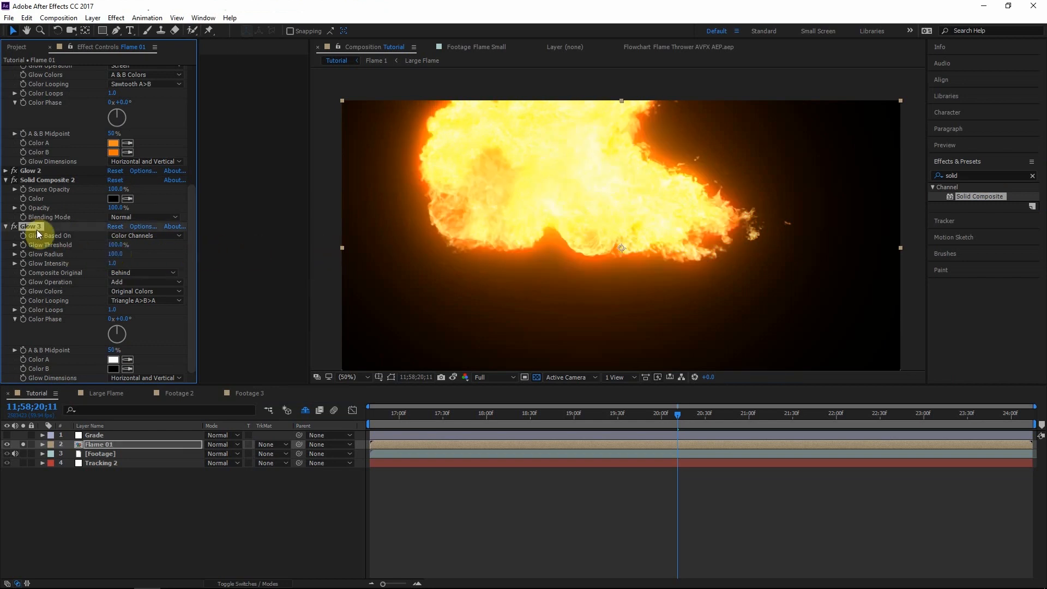
click(14, 227)
click(13, 227)
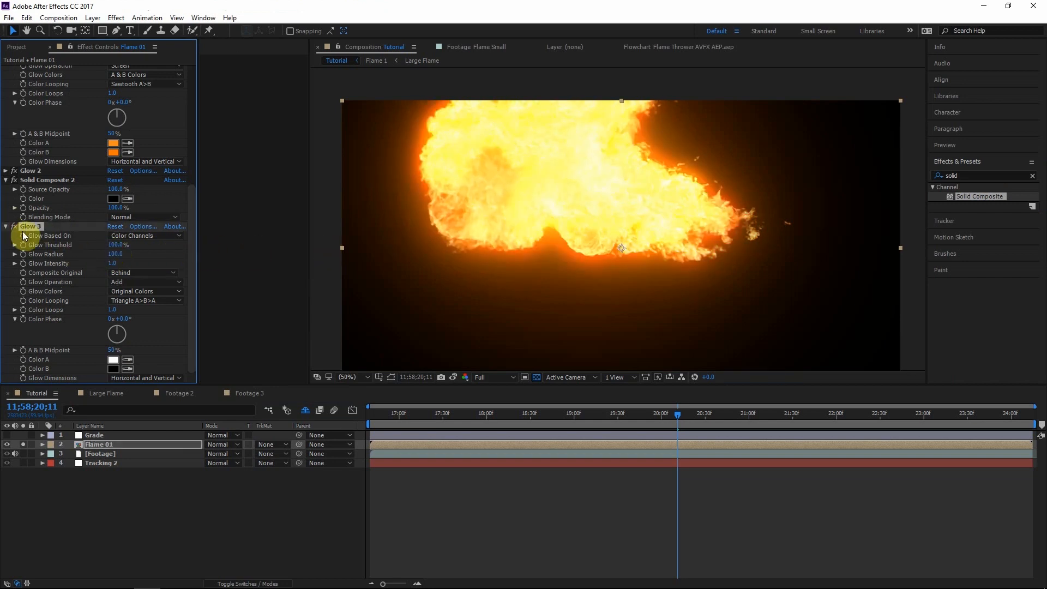
- Set Glow 3's Glow Operation to Screen and compare the flame with the effect off and on
click(117, 283)
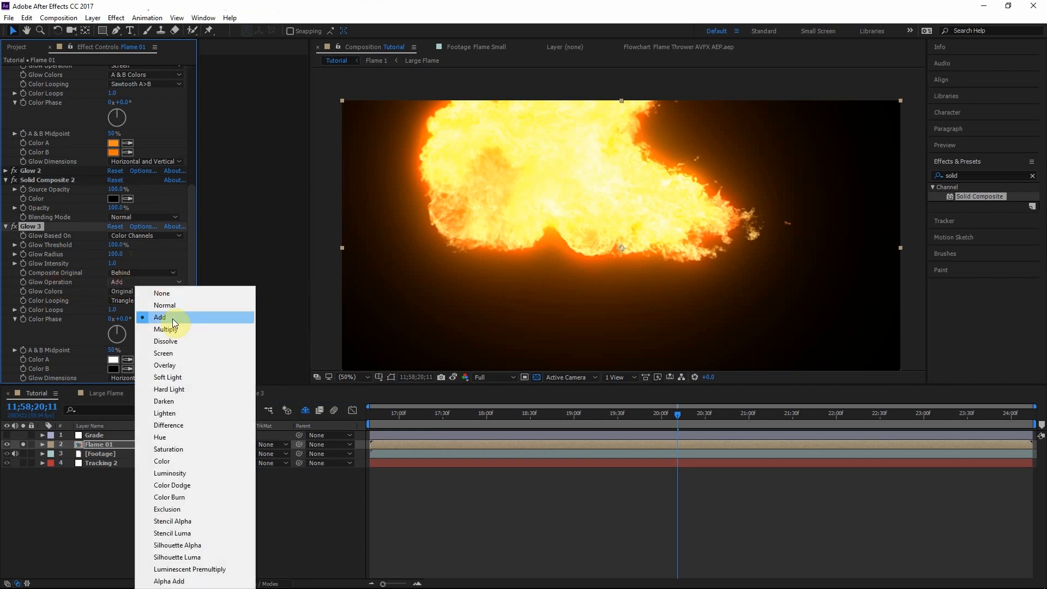
click(174, 352)
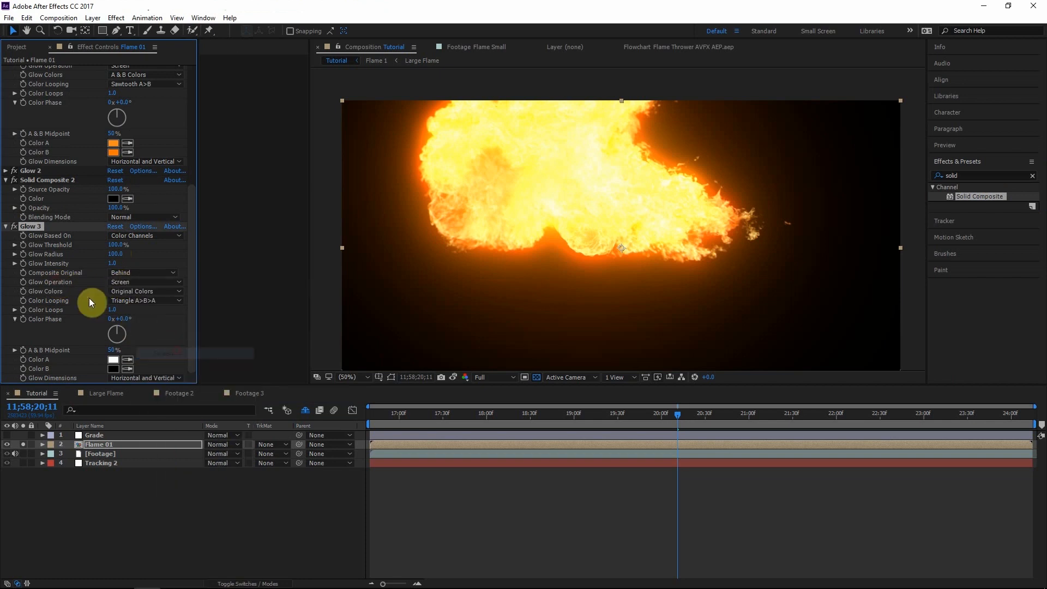
click(14, 226)
click(14, 227)
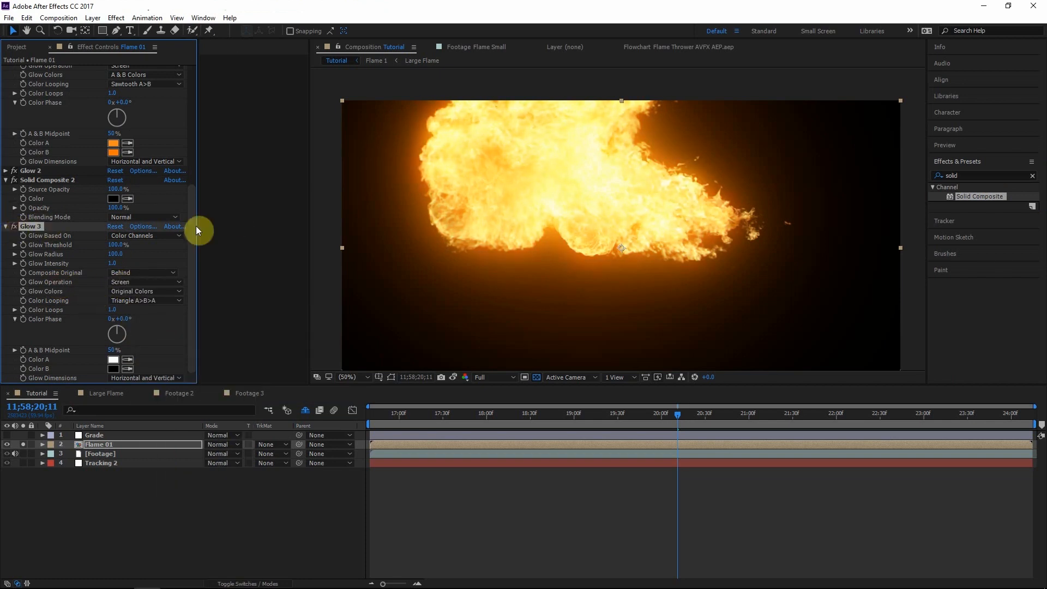
- Turn off solo for the Flame 01 layer and set its blending mode to Screen over the footage
click(23, 443)
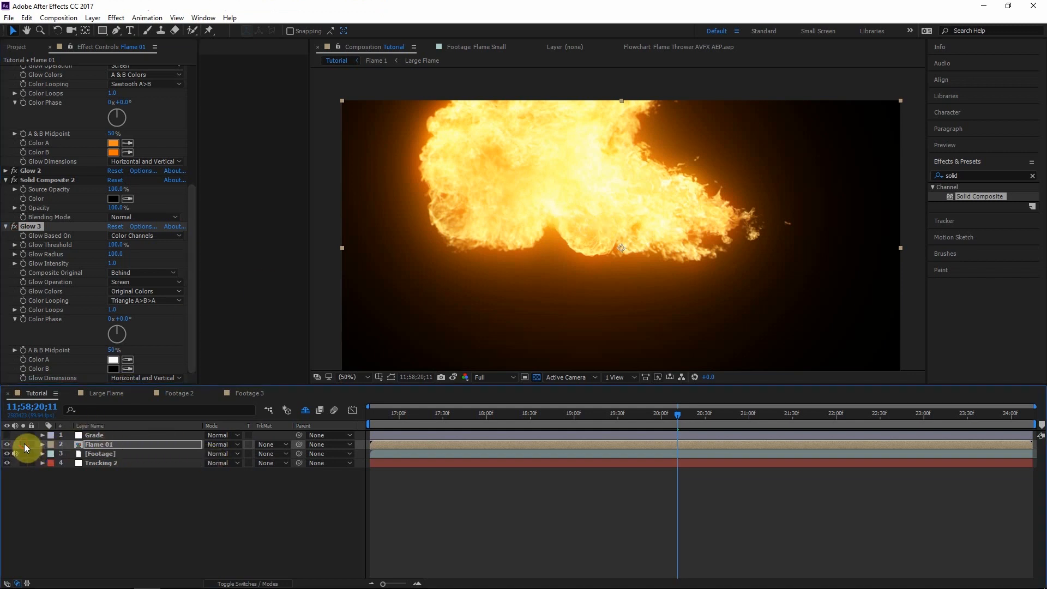
click(89, 444)
click(228, 444)
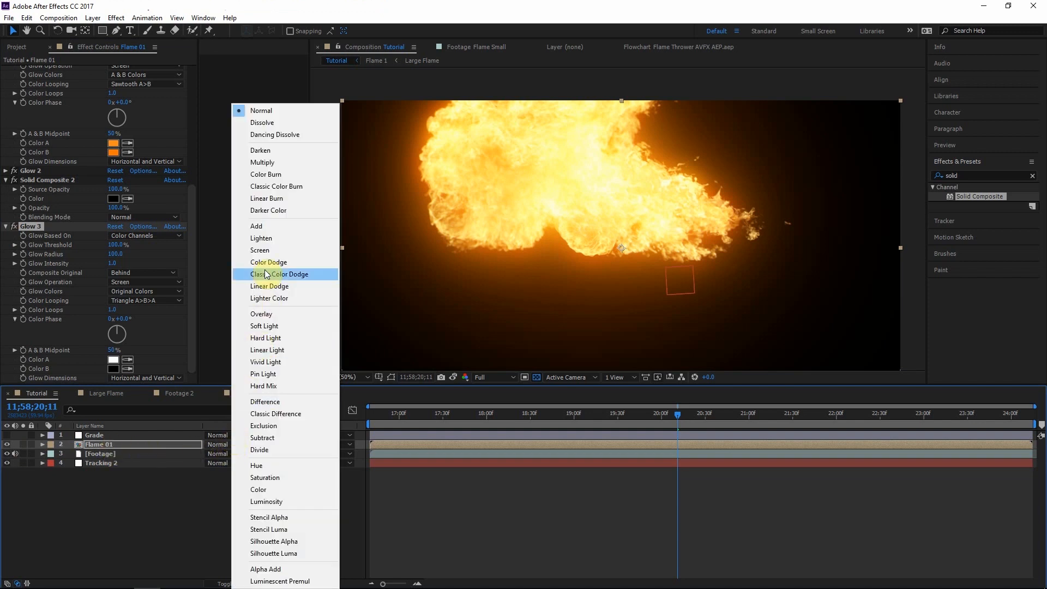
click(268, 252)
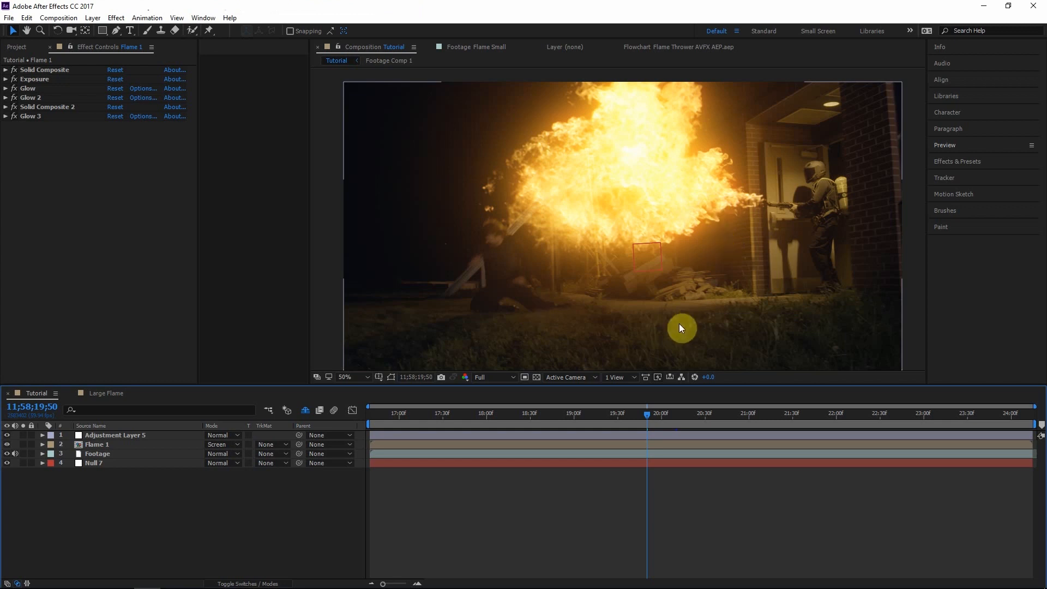
click(603, 263)
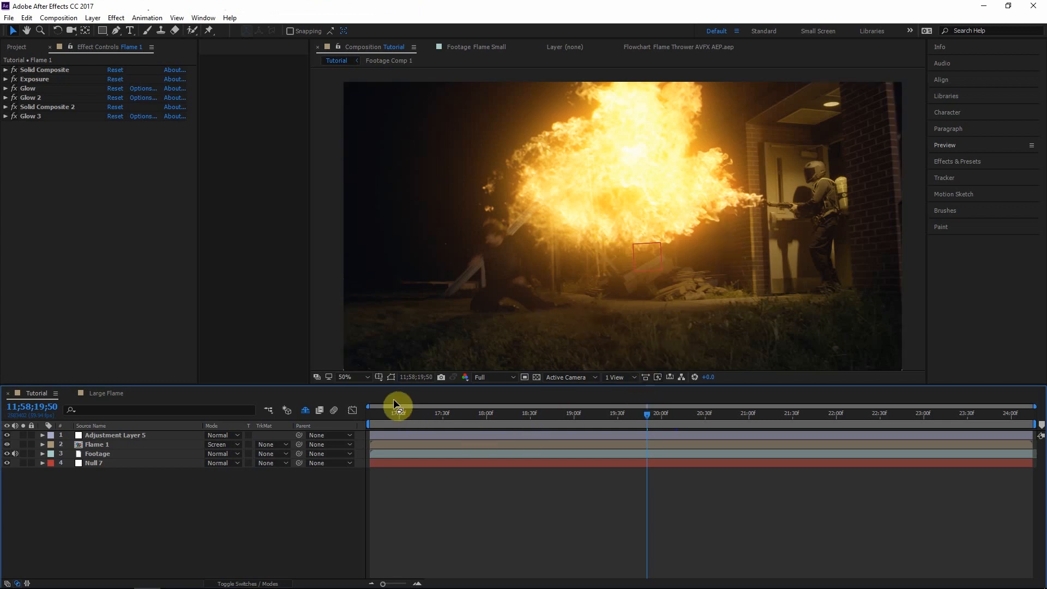
- Apply a Tint effect to the Flame 1 layer after its last Glow effect
click(109, 444)
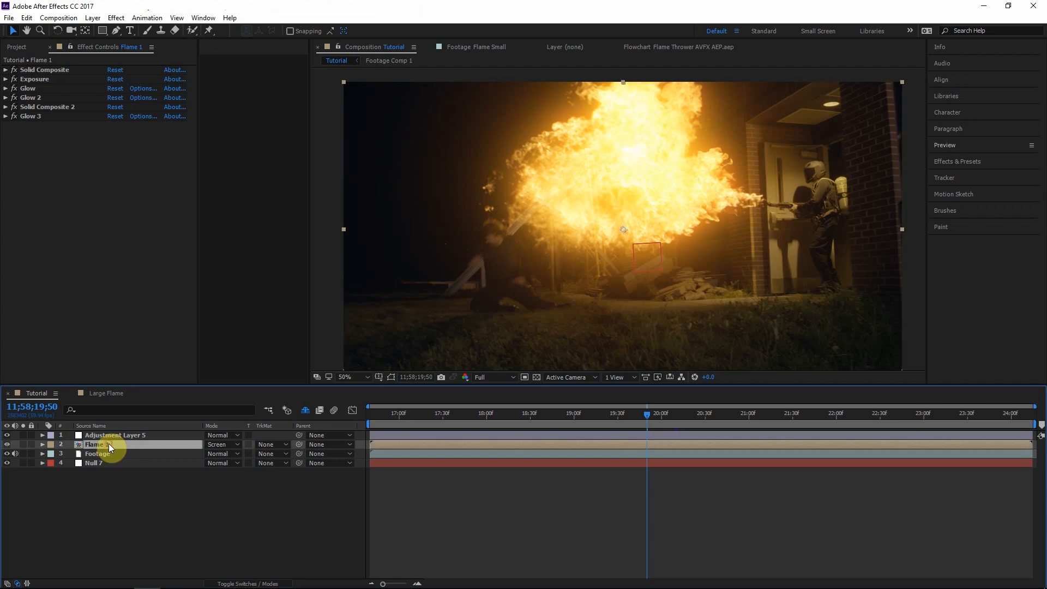
click(979, 162)
click(974, 175)
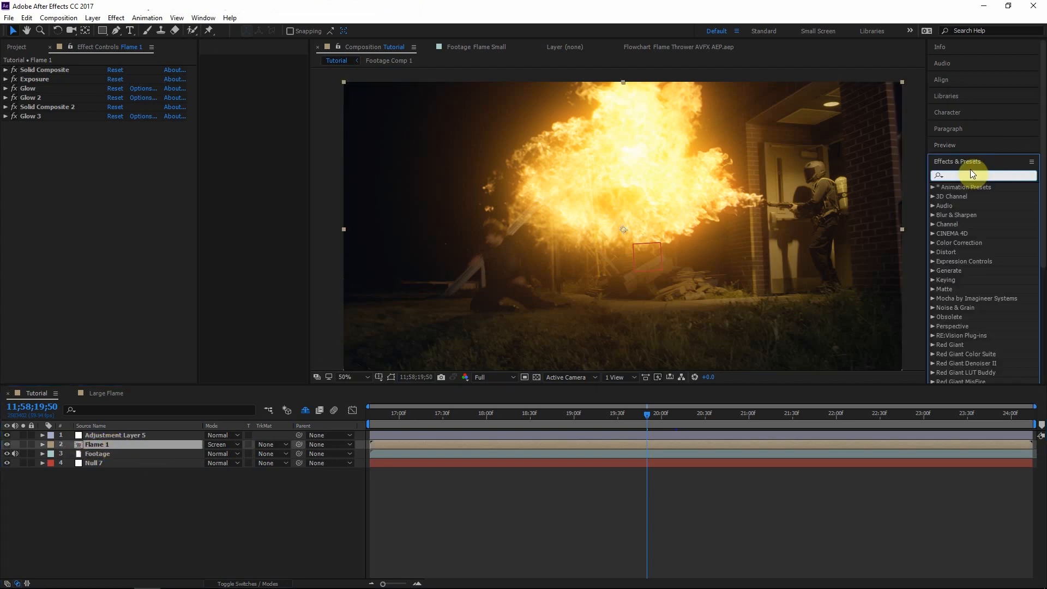
text(tint)
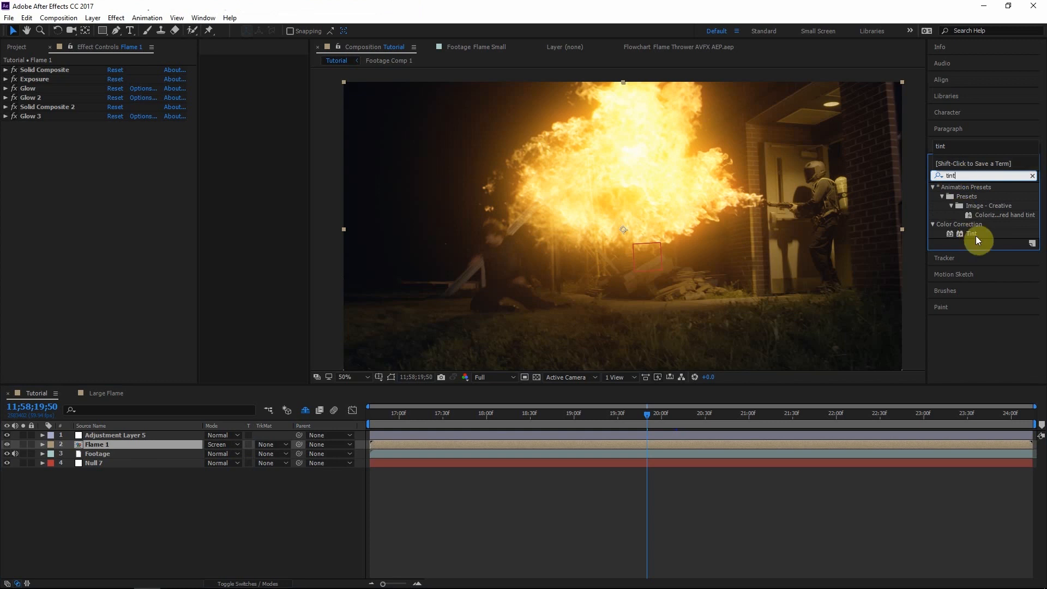
drag(976, 236, 75, 132)
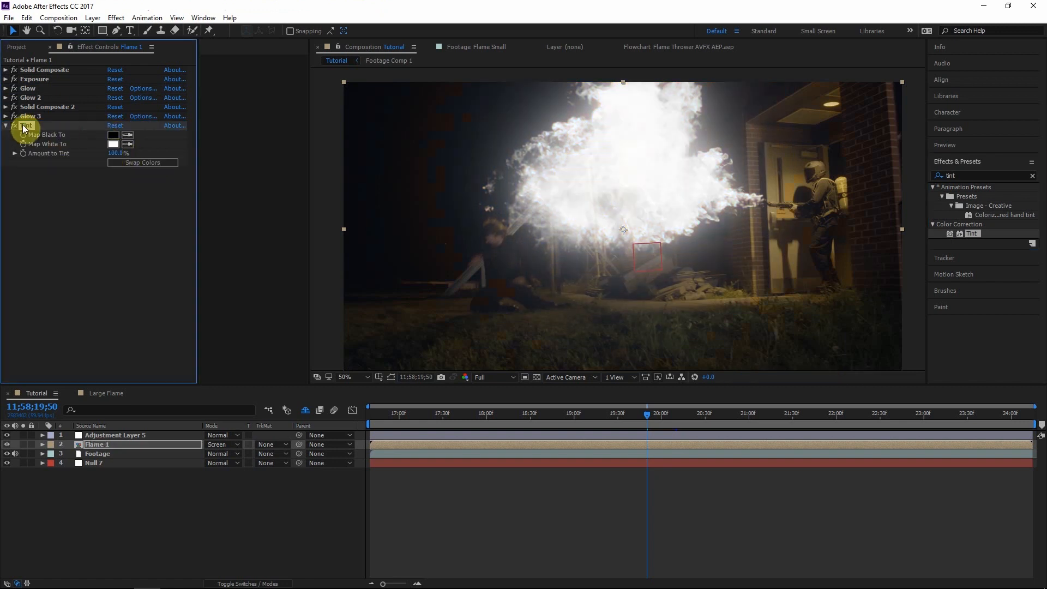
- Move the Tint effect between Exposure and the first Glow, and set its Amount to Tint to 32%
drag(134, 155, 94, 159)
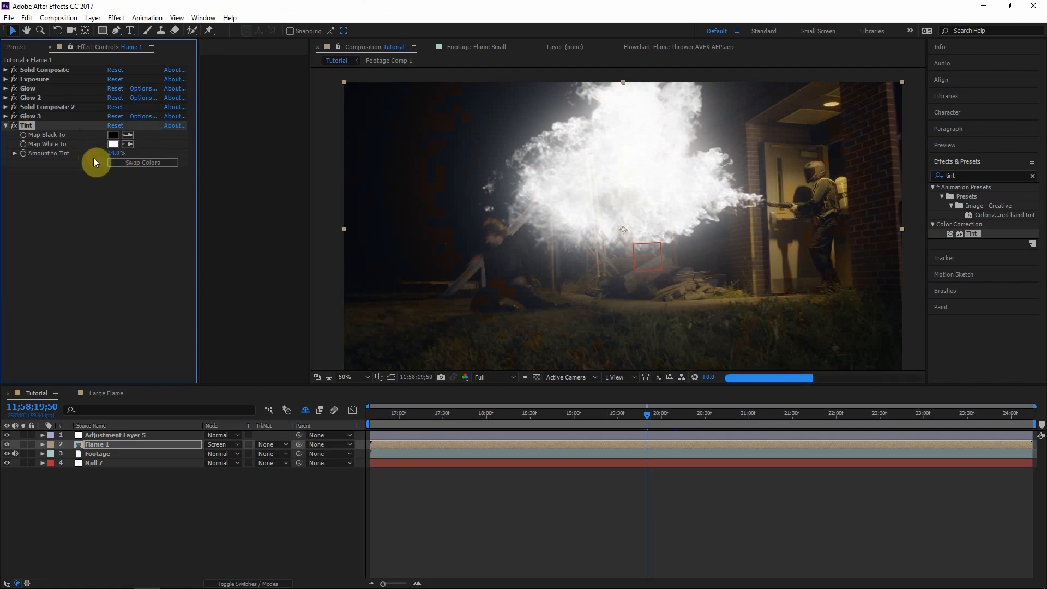
drag(22, 128, 26, 85)
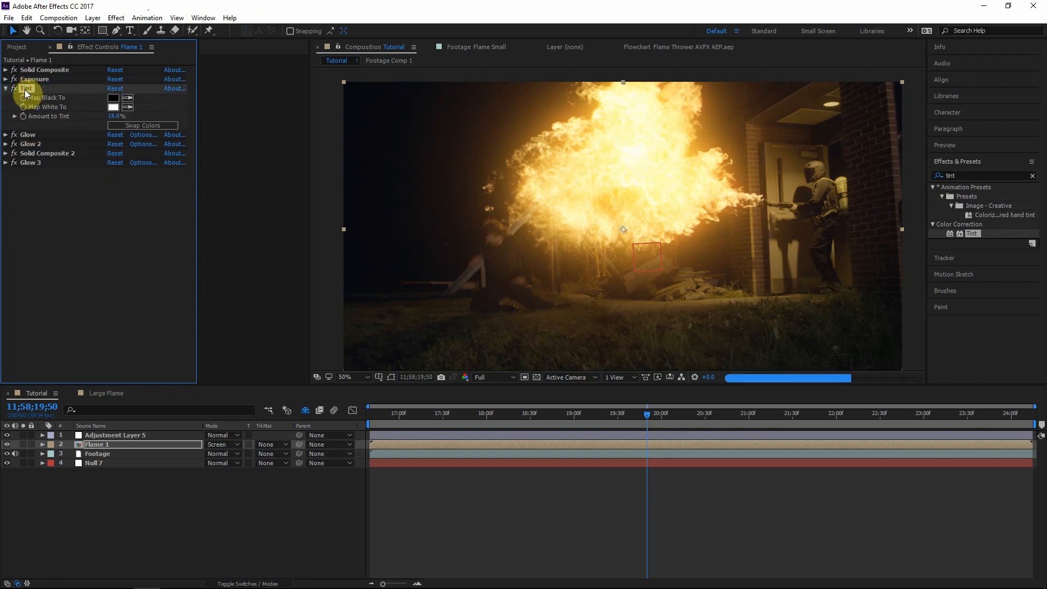
mouse_move(113, 117)
mouse_down()
mouse_move(124, 110)
mouse_move(105, 117)
mouse_up()
- Add a second Tint effect below Glow 3 and set its Amount to Tint to 15%
drag(992, 228, 149, 234)
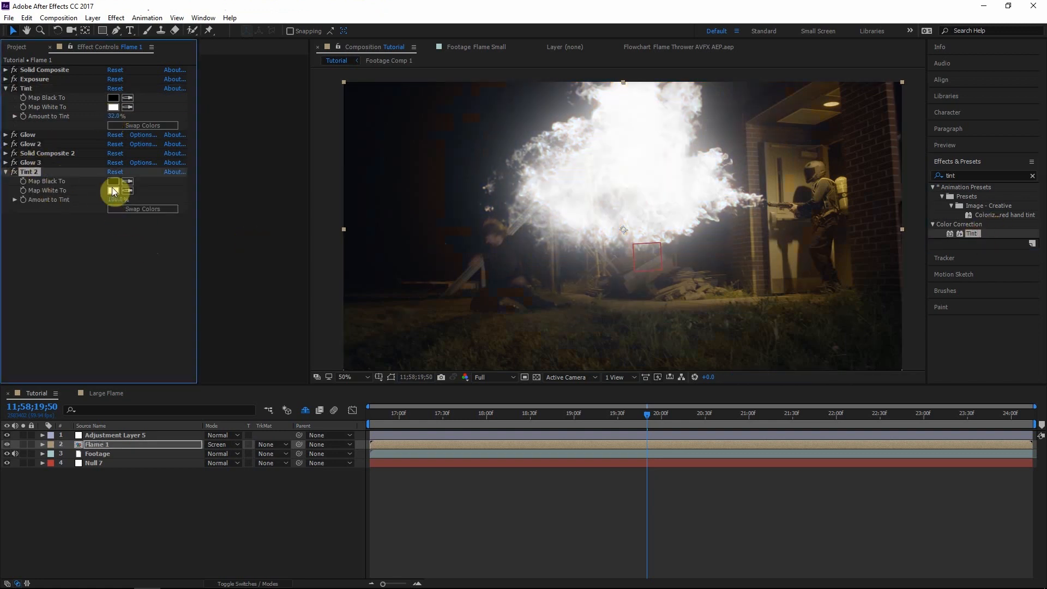
click(140, 263)
click(113, 200)
text(15)
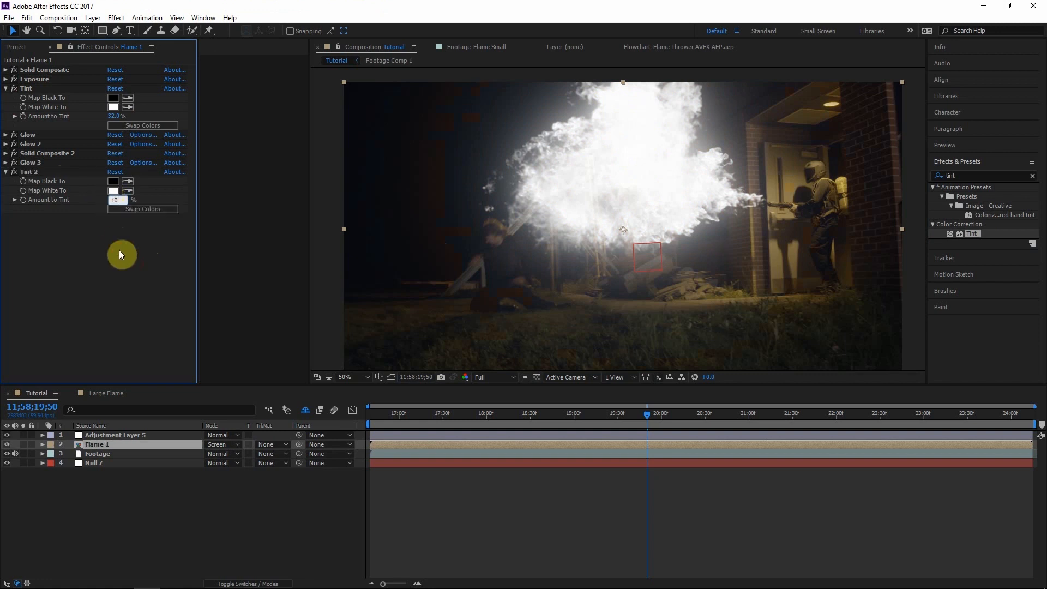
key(Return)
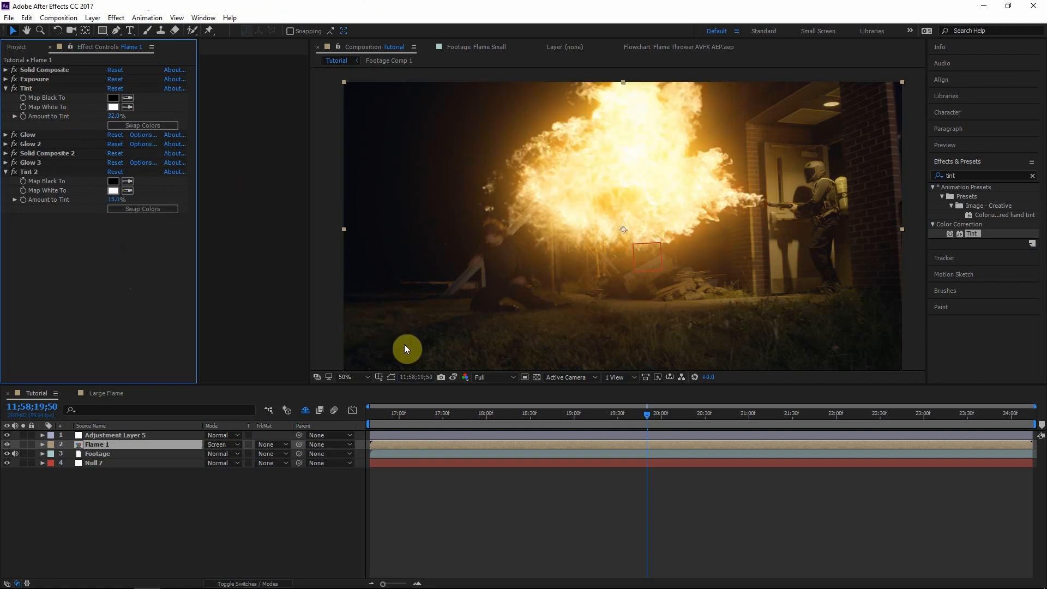
click(456, 375)
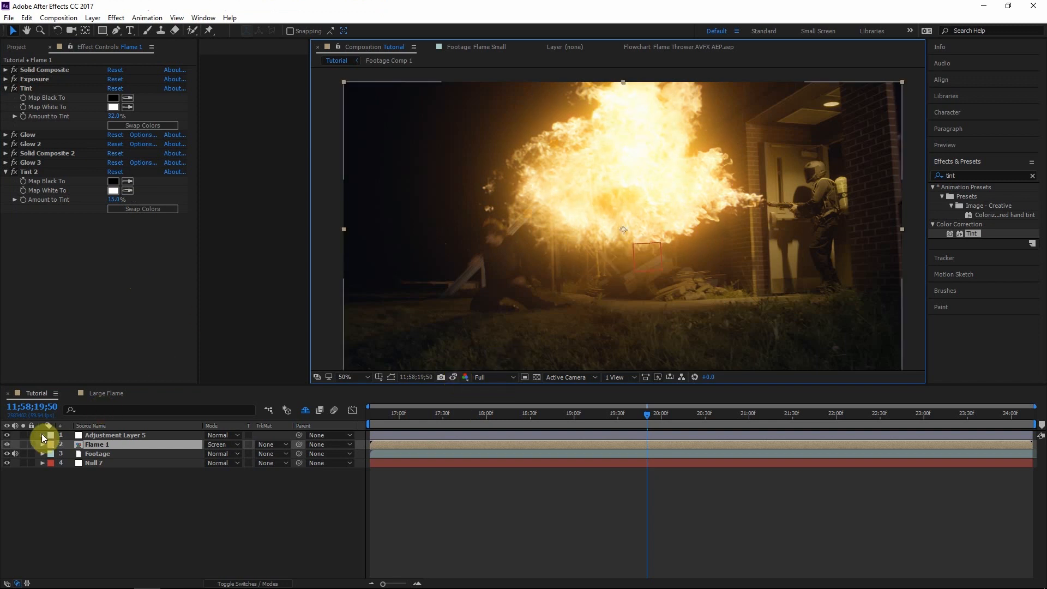
- Show layer names in the timeline, rename the top adjustment layer Grade, and compare the shot with it hidden and visible
click(83, 426)
click(7, 435)
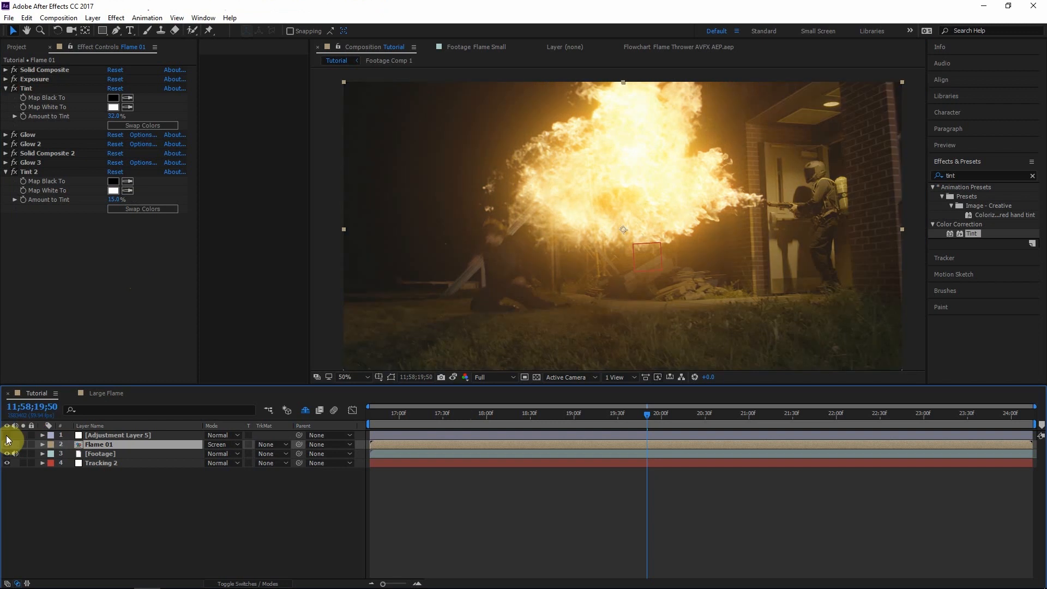
click(6, 437)
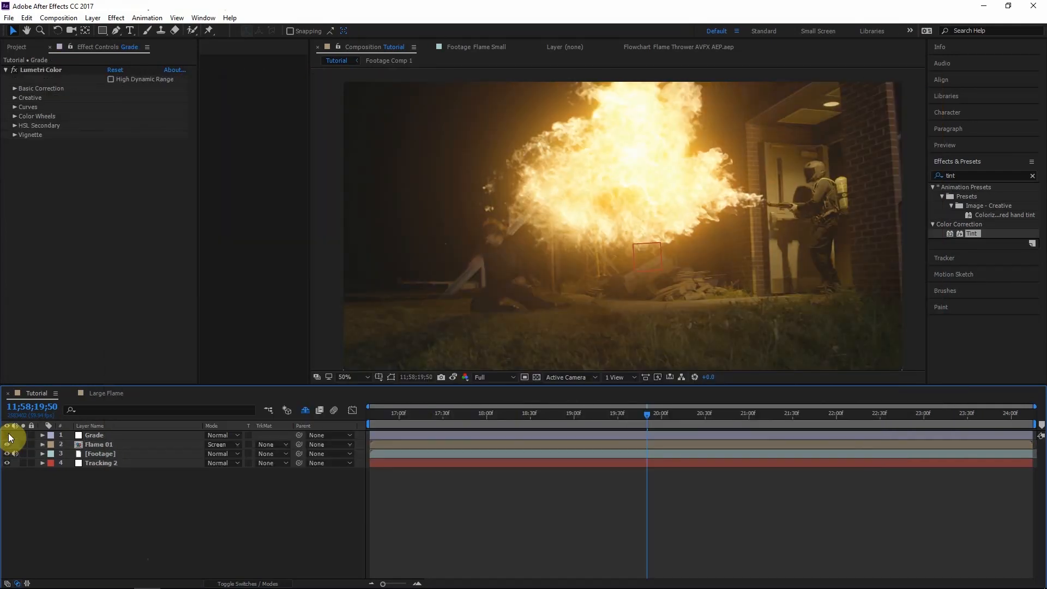
click(7, 435)
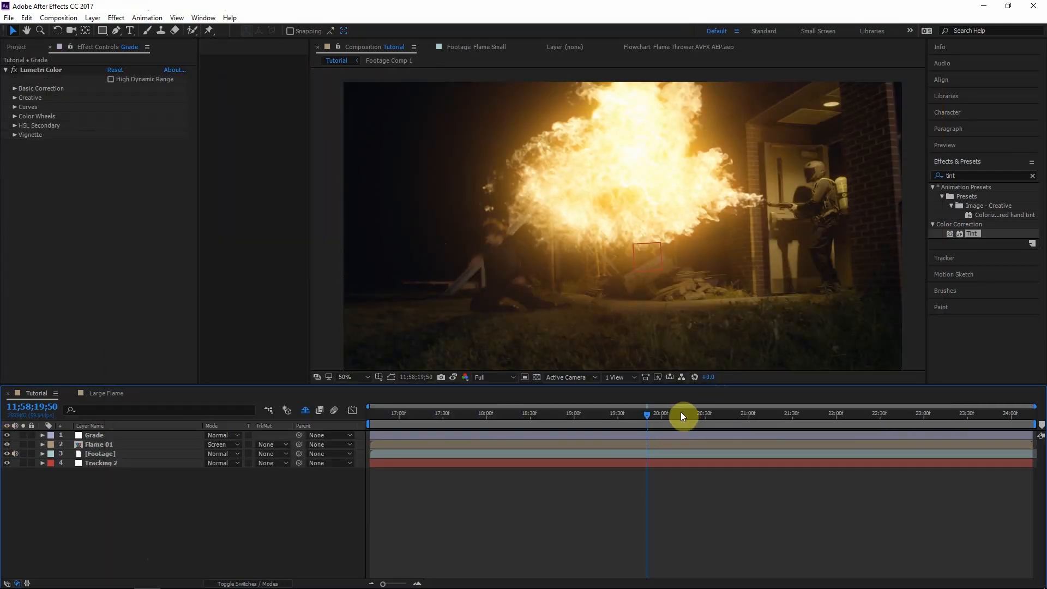
- Apply the RSMB effect to the Flame 01 layer, placed directly below Solid Composite in its effect stack
click(700, 415)
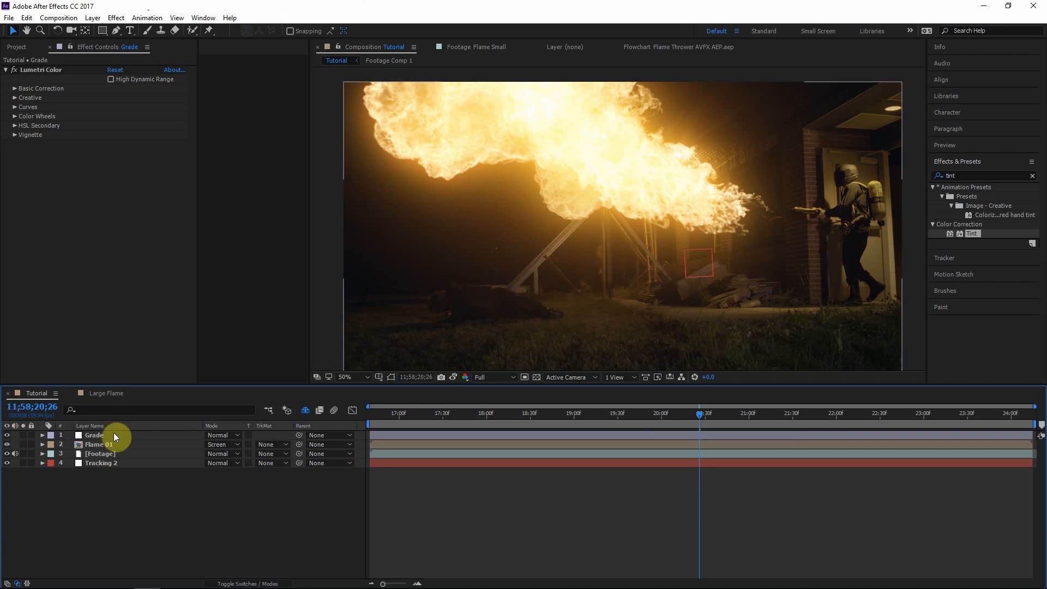
click(103, 445)
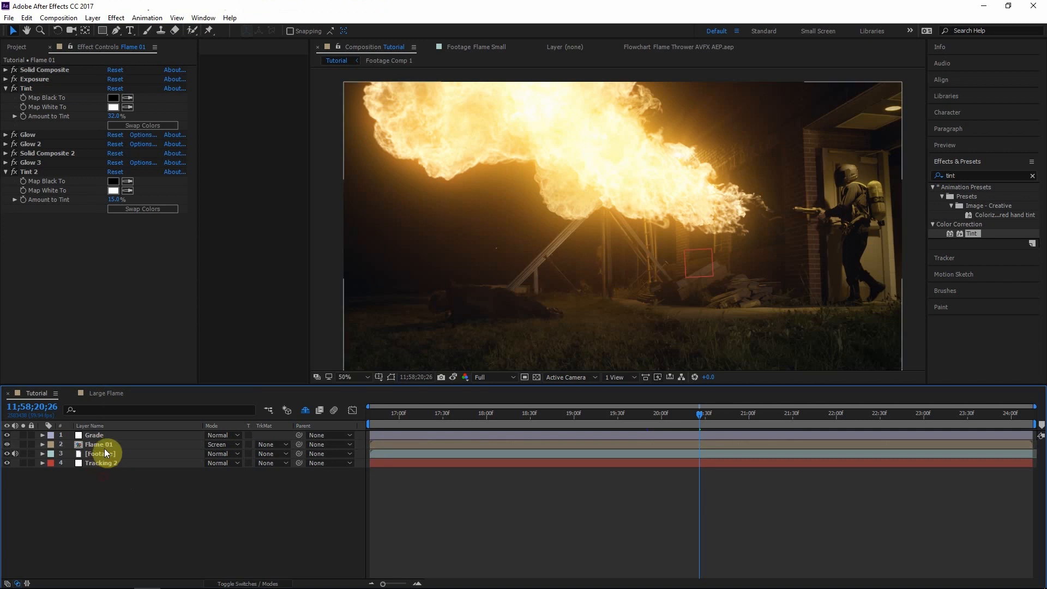
click(981, 175)
text(rsmb)
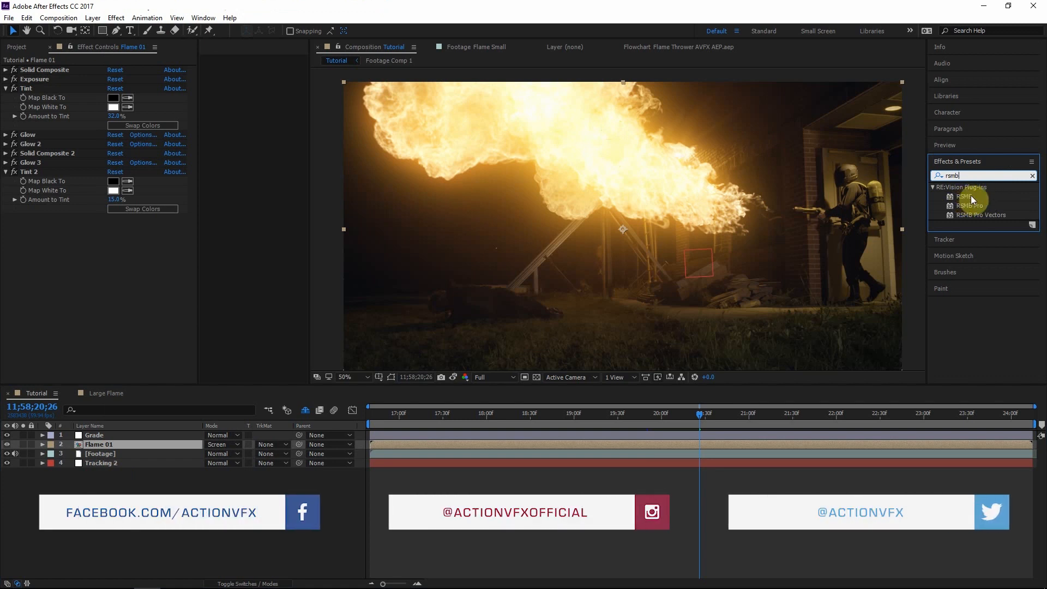
drag(971, 200, 30, 74)
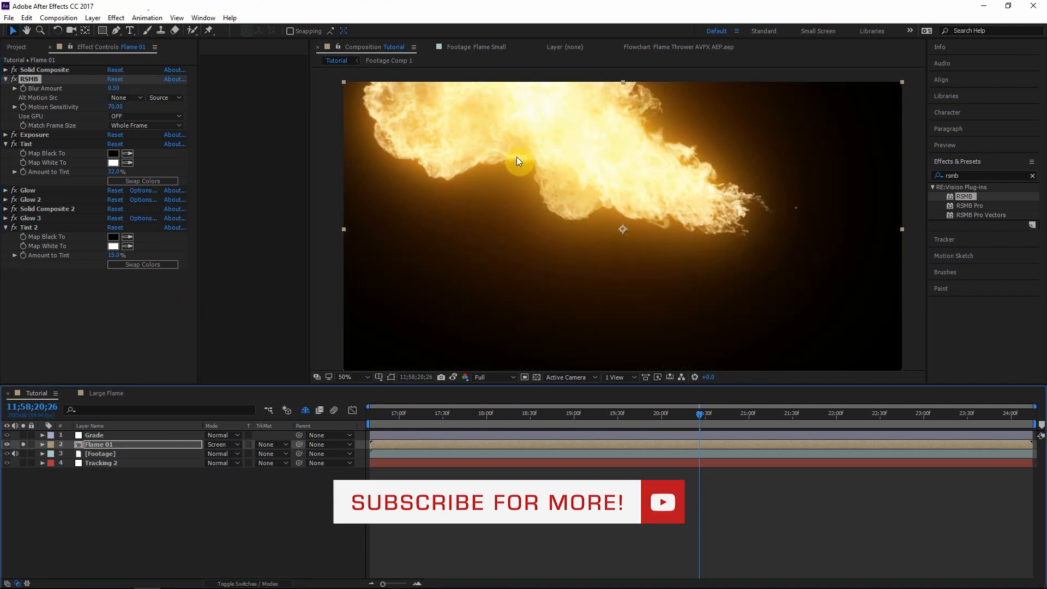
- At 11;58;20;07, set RSMB's Blur Amount to 0.75 and Motion Sensitivity to 80 on the soloed Flame 01
drag(774, 421, 671, 421)
click(14, 82)
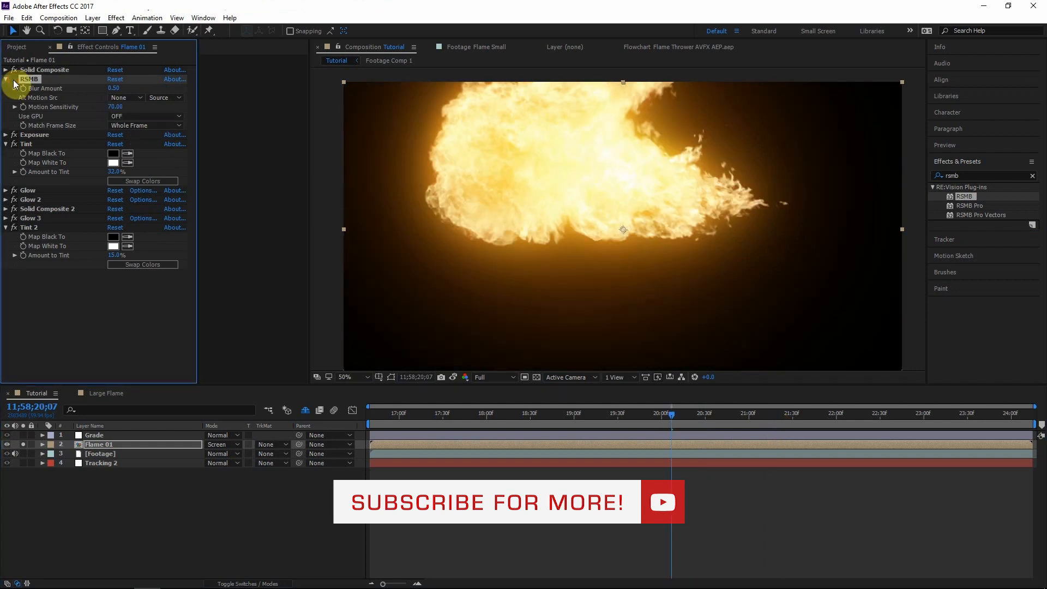
click(117, 88)
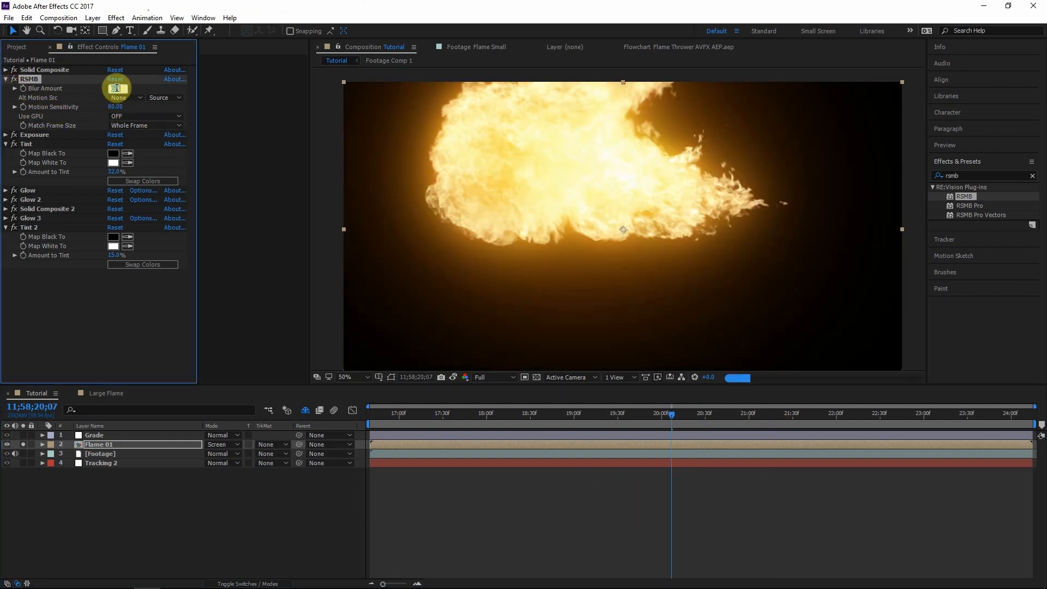
text(0.75)
key(Return)
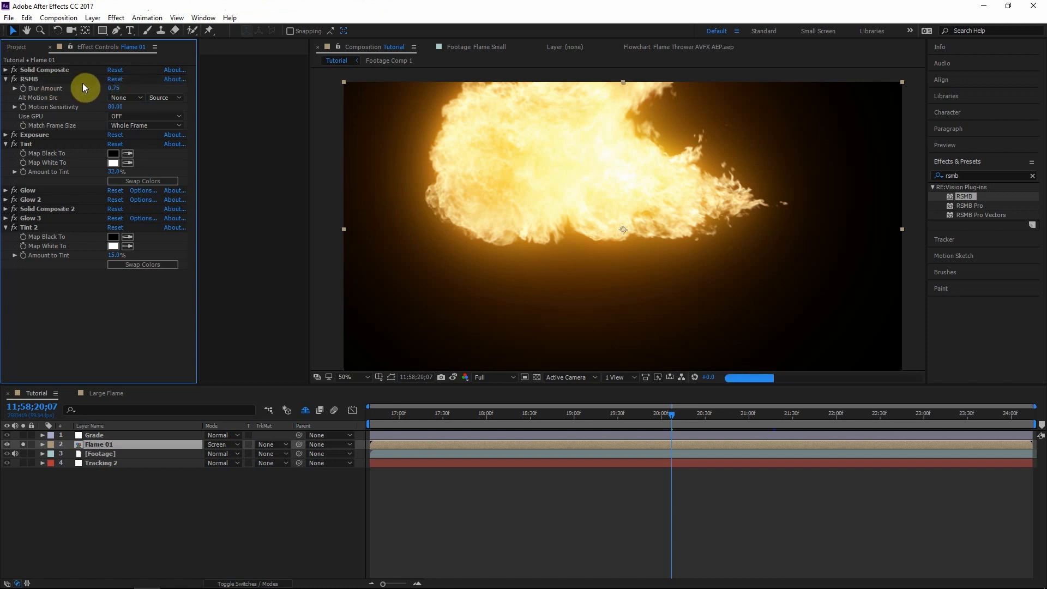
- Disable RSMB, inspect the effects on Flame Small and Large Flame inside the Flame 1 precomp, and return to the Tutorial comp
click(13, 80)
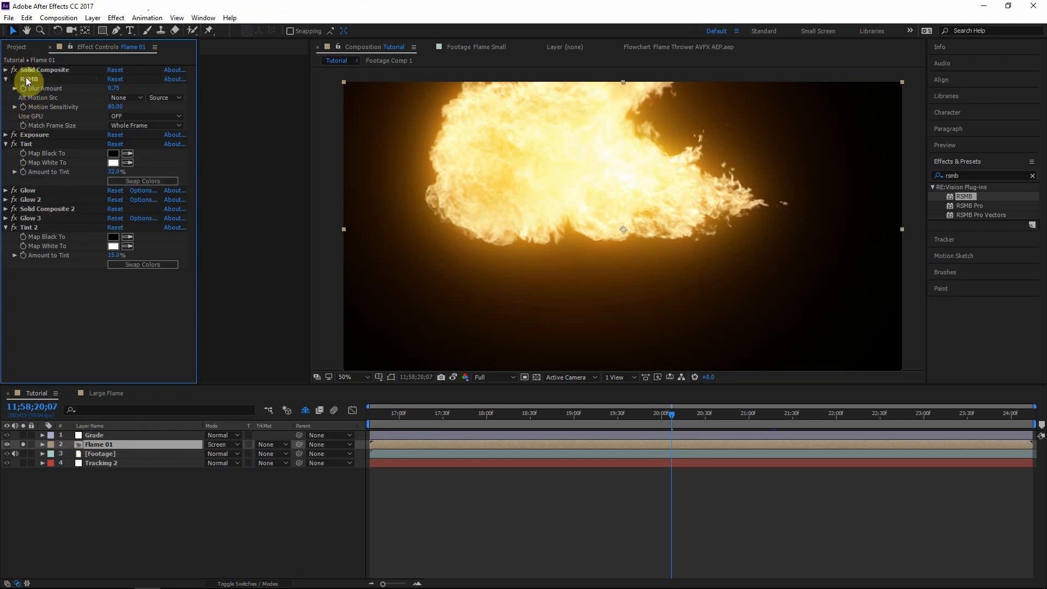
double_click(108, 444)
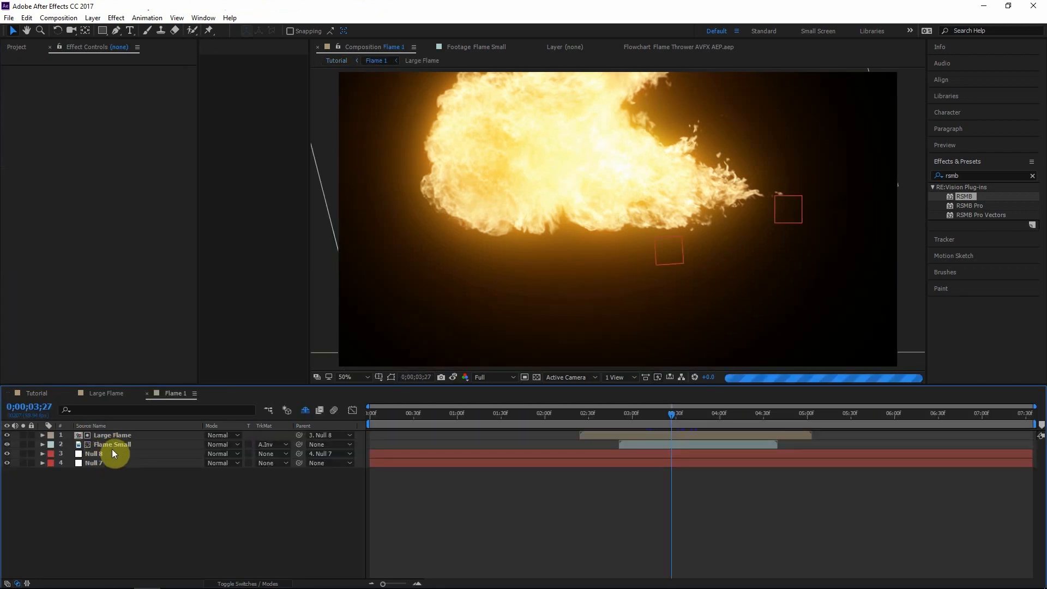
click(116, 446)
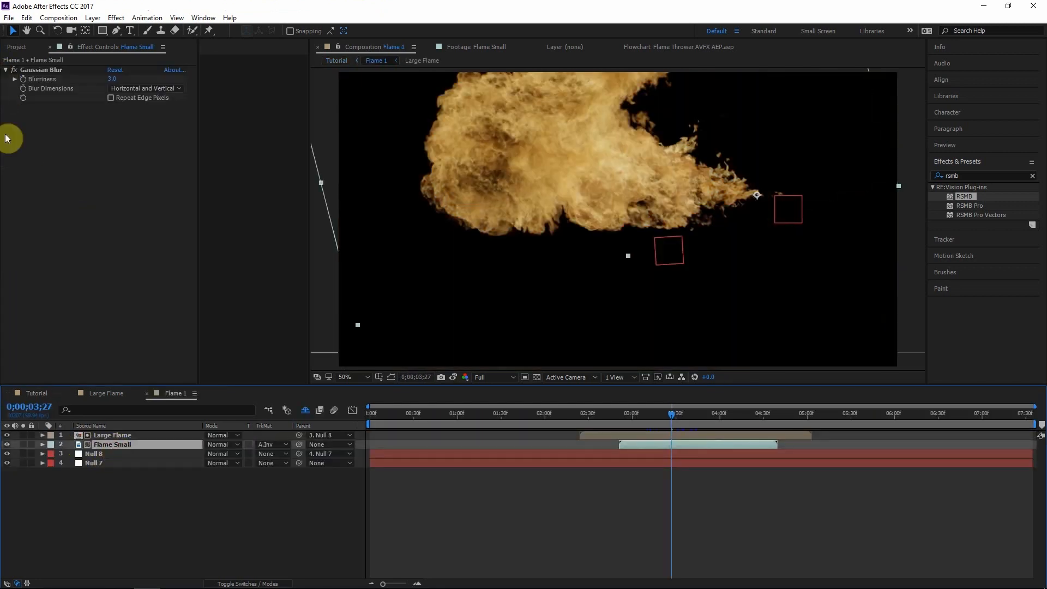
click(110, 435)
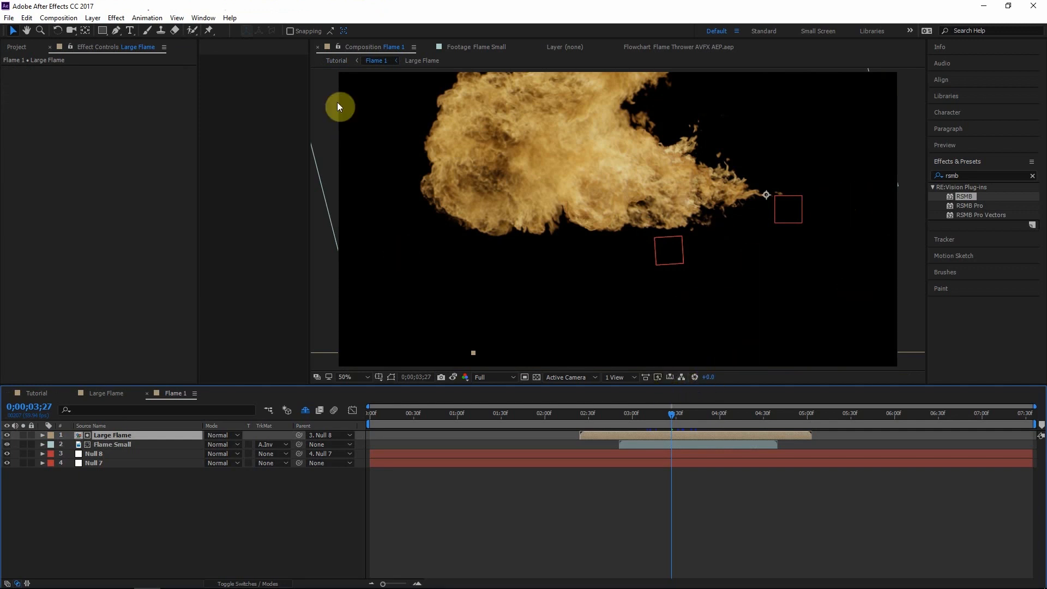
click(339, 61)
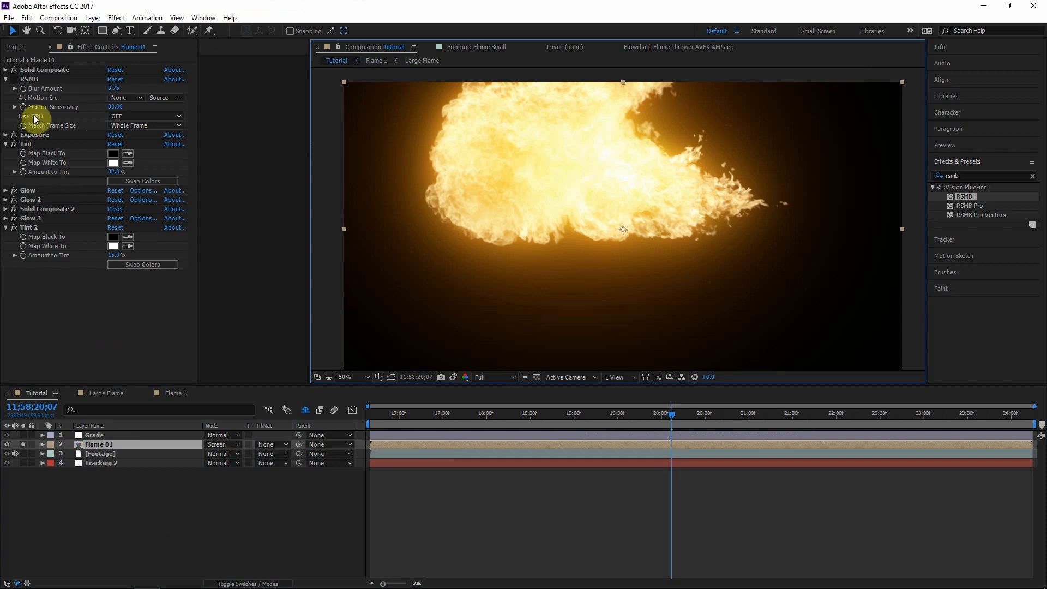
- Check the RSMB blur on the flame without the other effects, then re-enable all Flame 01 effects and unsolo the layer
click(30, 79)
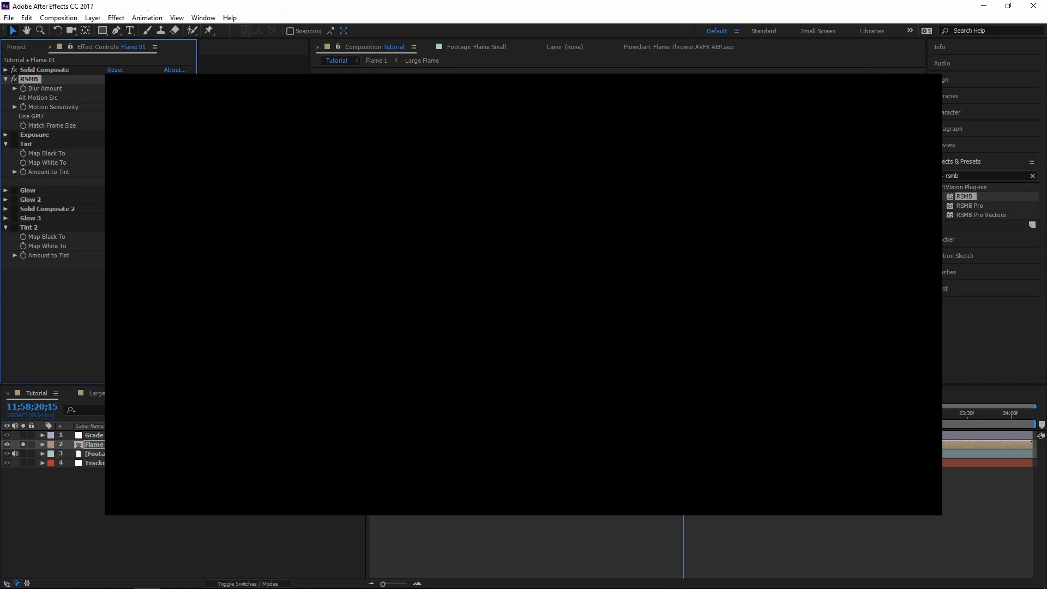
click(658, 415)
click(14, 79)
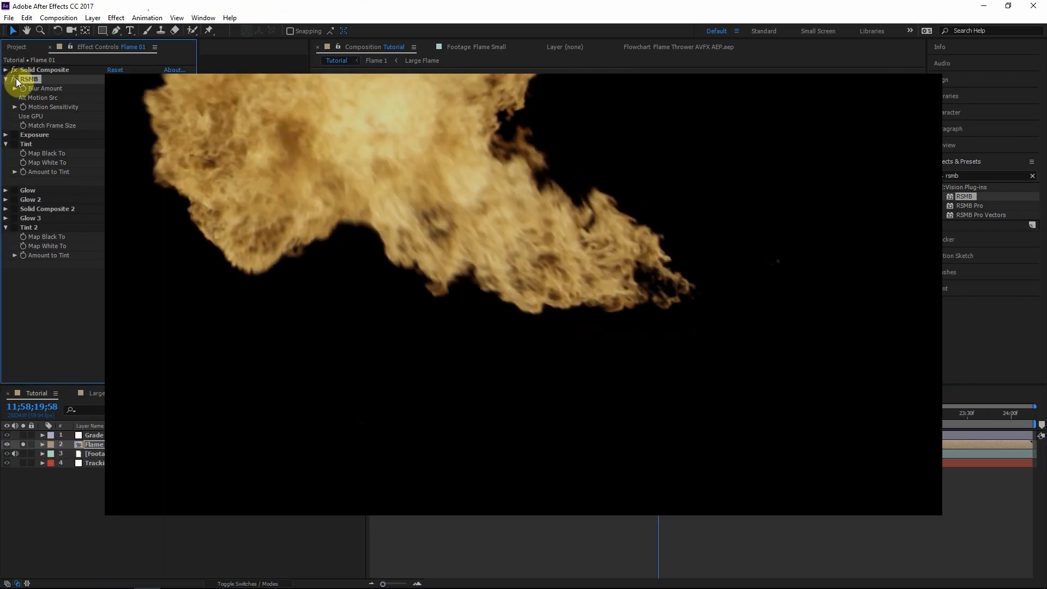
drag(14, 135, 15, 229)
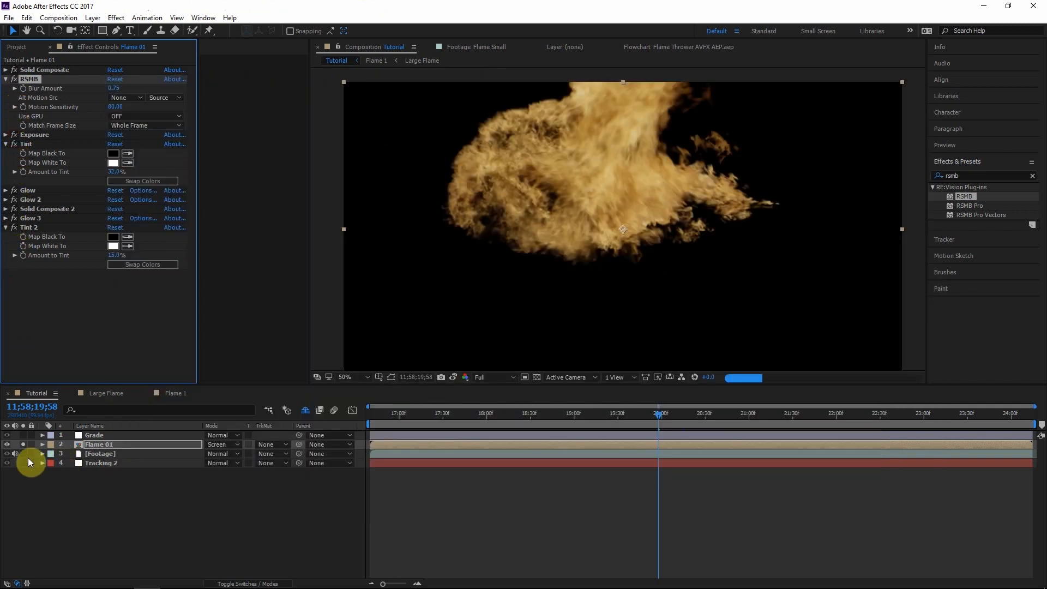
click(23, 444)
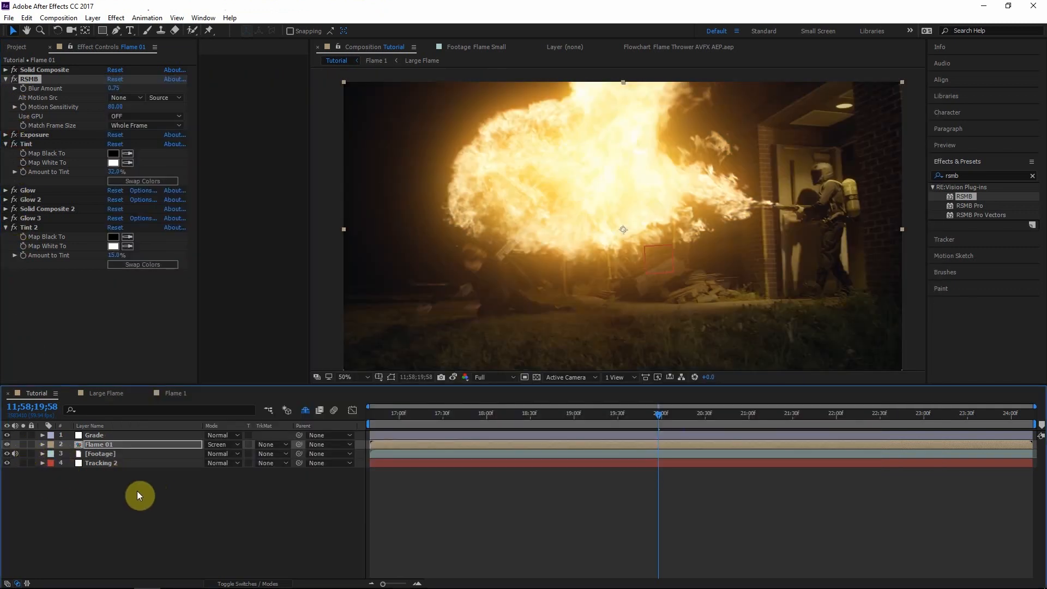
click(136, 491)
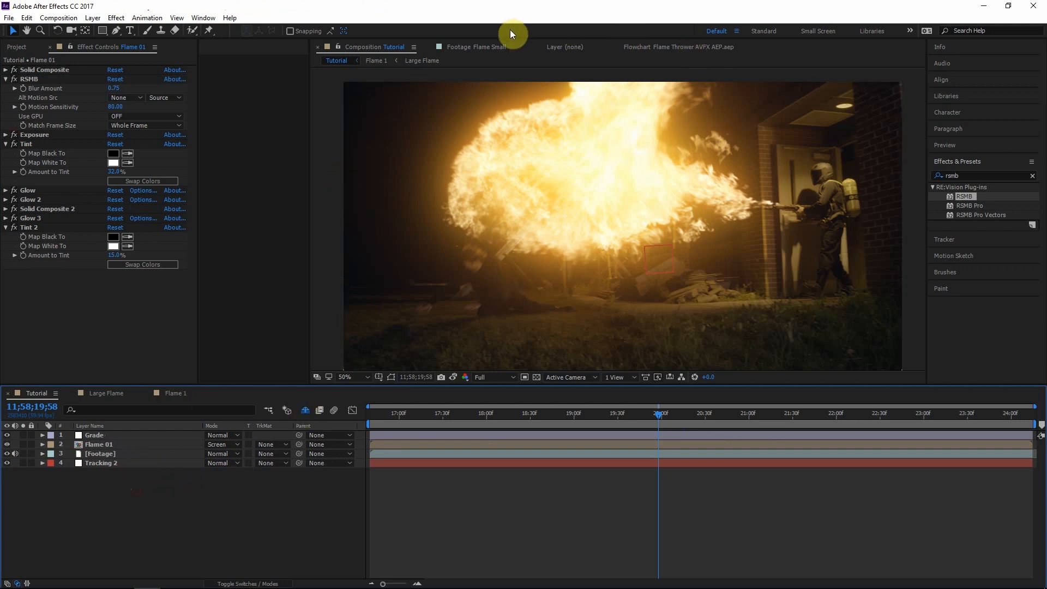
- Add Lens Dirt from the AVFX Elements folder as the top layer of the Tutorial composition
click(17, 47)
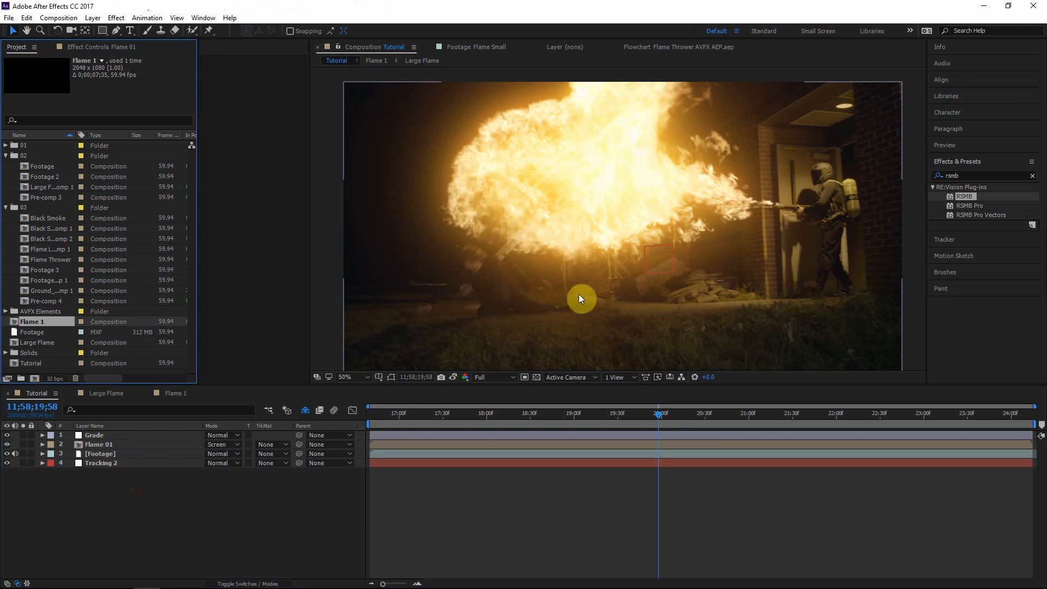
click(6, 155)
click(6, 165)
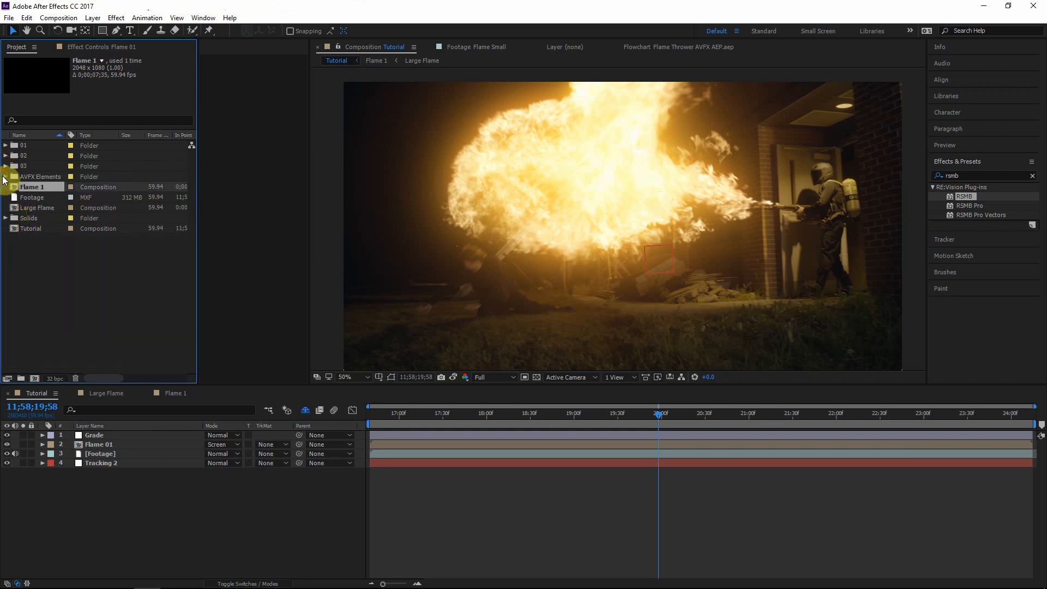
click(5, 176)
click(50, 177)
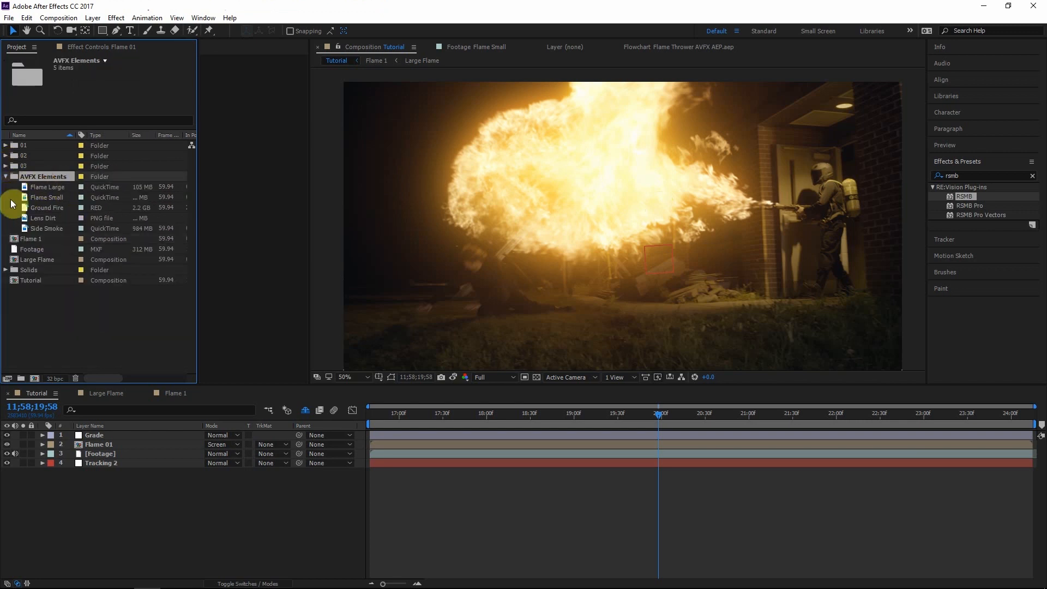
drag(42, 220, 140, 433)
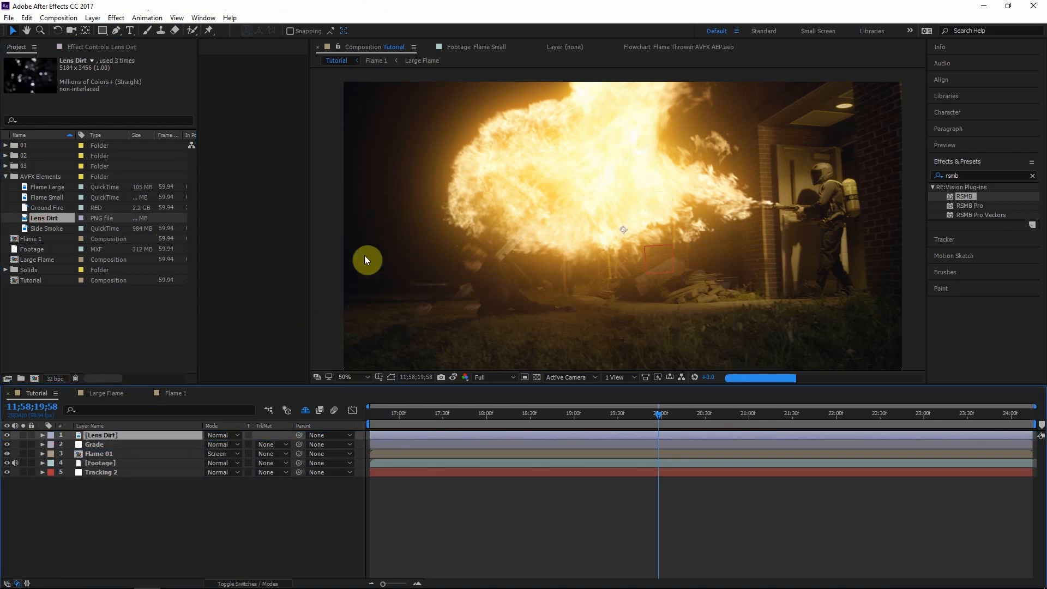
- Fit the Lens Dirt layer to the composition width and flip it vertically
right_click(506, 208)
mouse_move(554, 189)
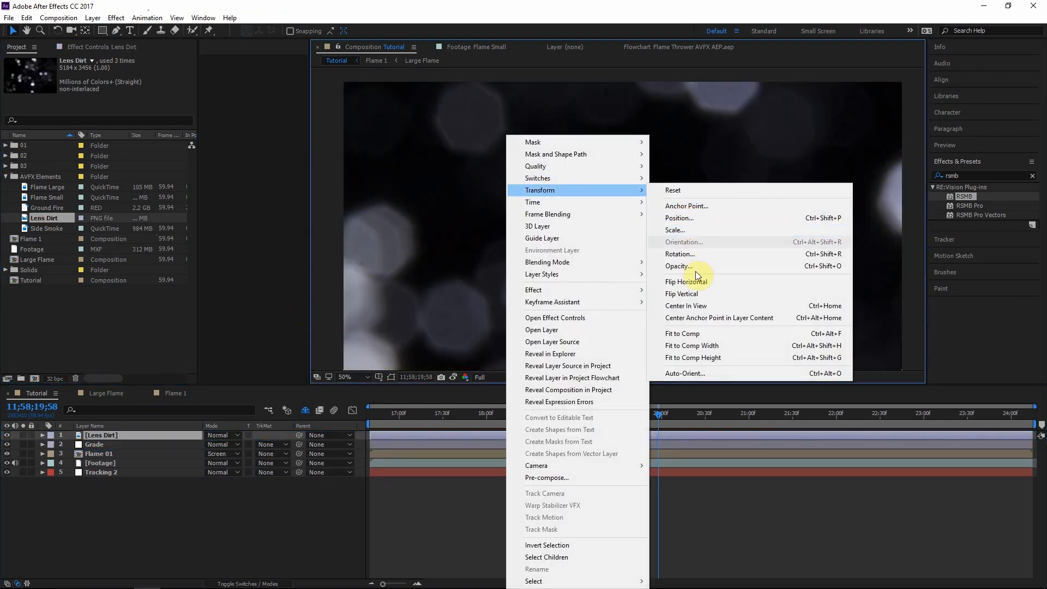
click(712, 345)
right_click(585, 173)
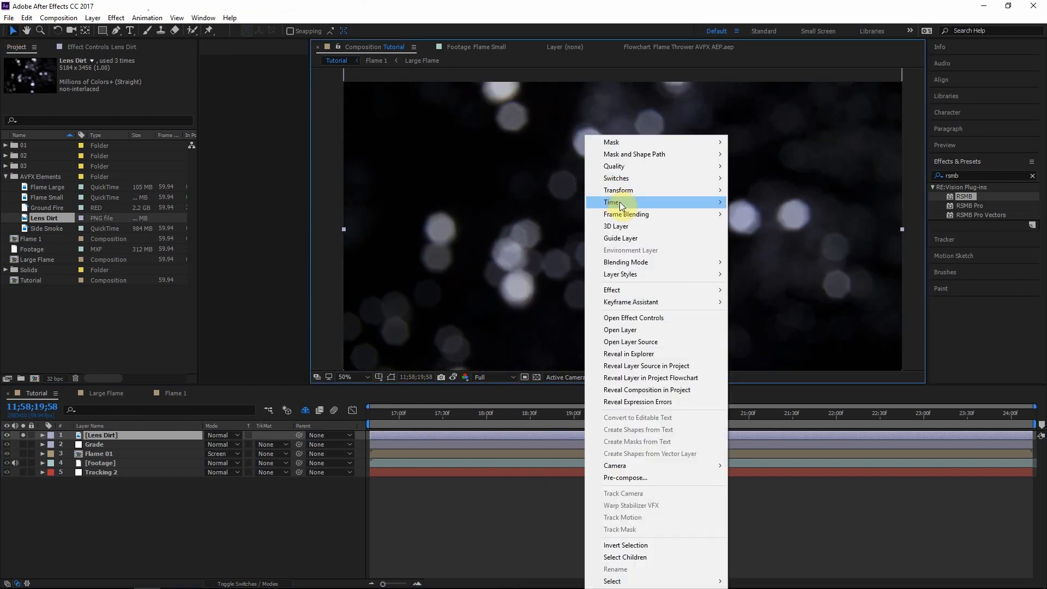
mouse_move(623, 191)
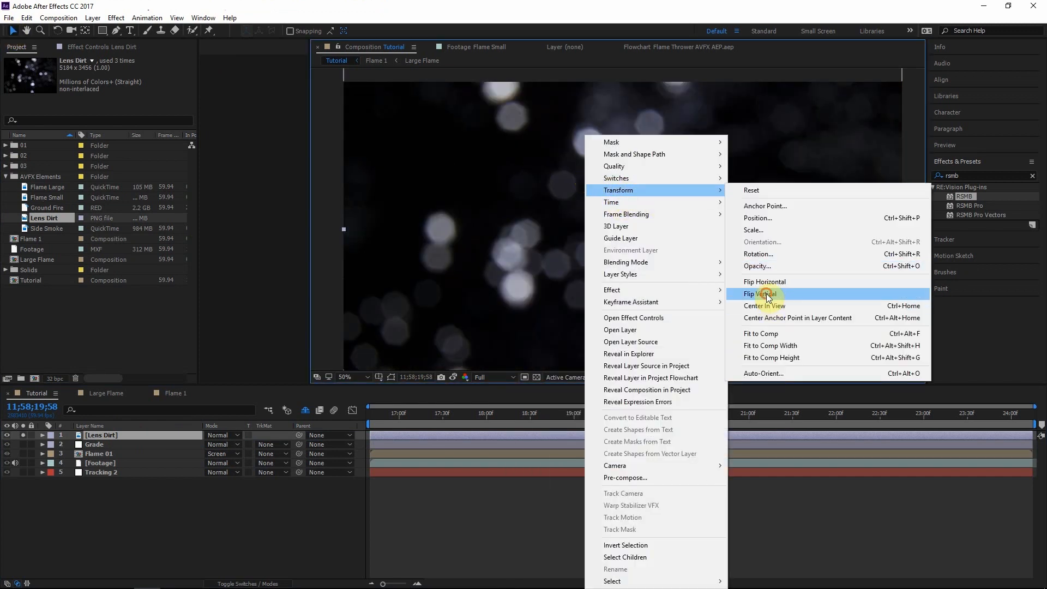
click(767, 293)
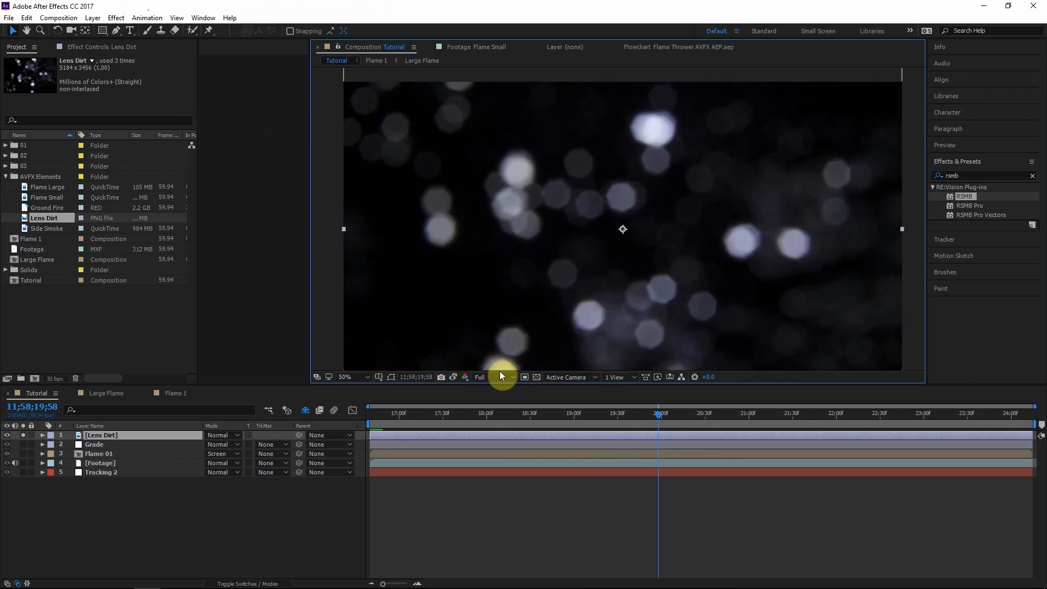
- Lower the preview resolution to Third and draw a closed mask around the bokeh on the left part of Lens Dirt
click(498, 376)
click(497, 429)
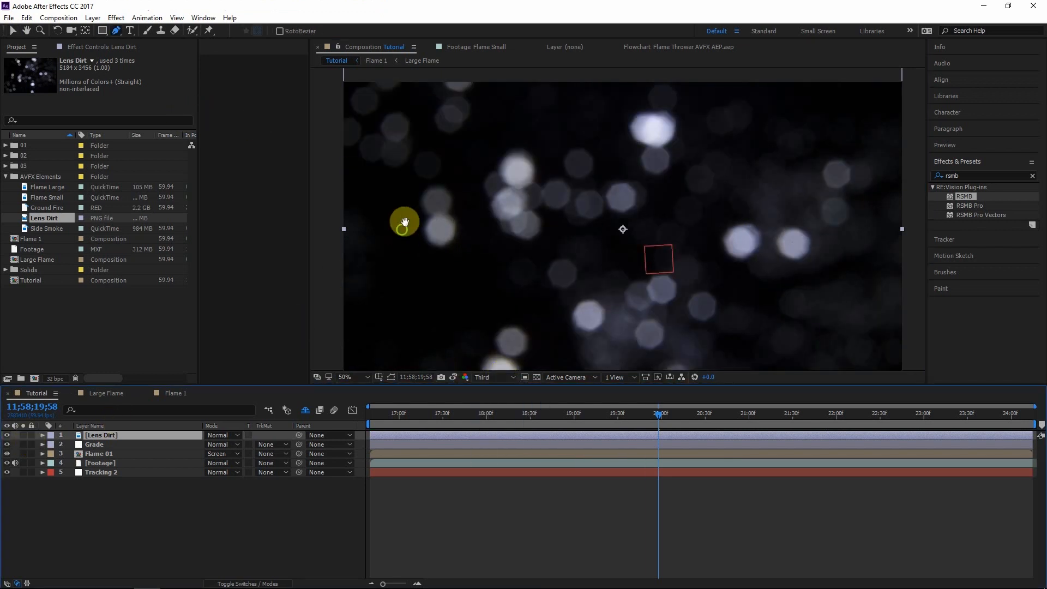
drag(404, 222, 432, 220)
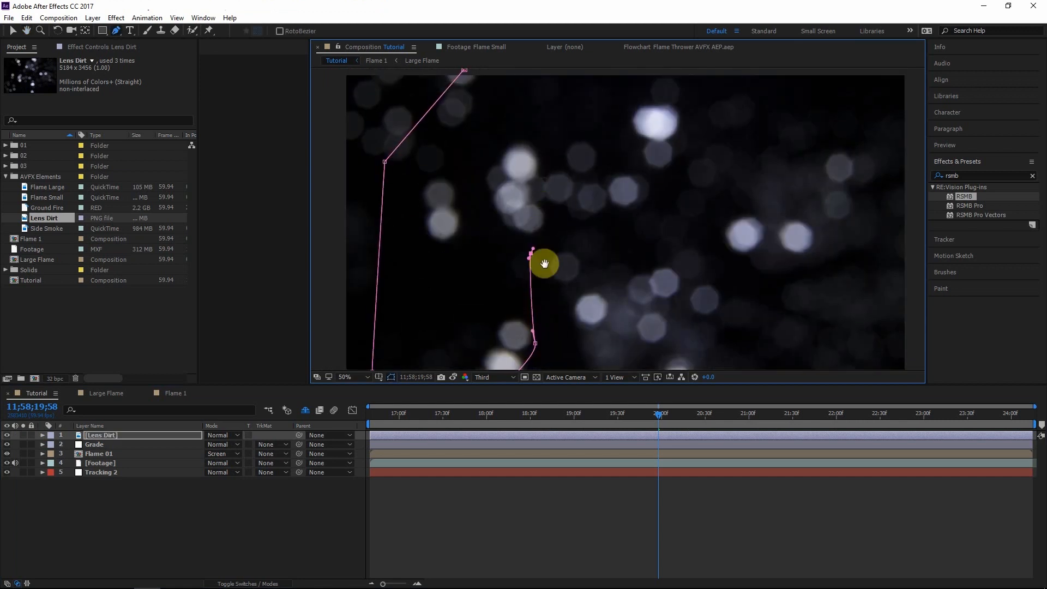
drag(542, 264, 542, 331)
click(555, 242)
click(498, 150)
click(464, 136)
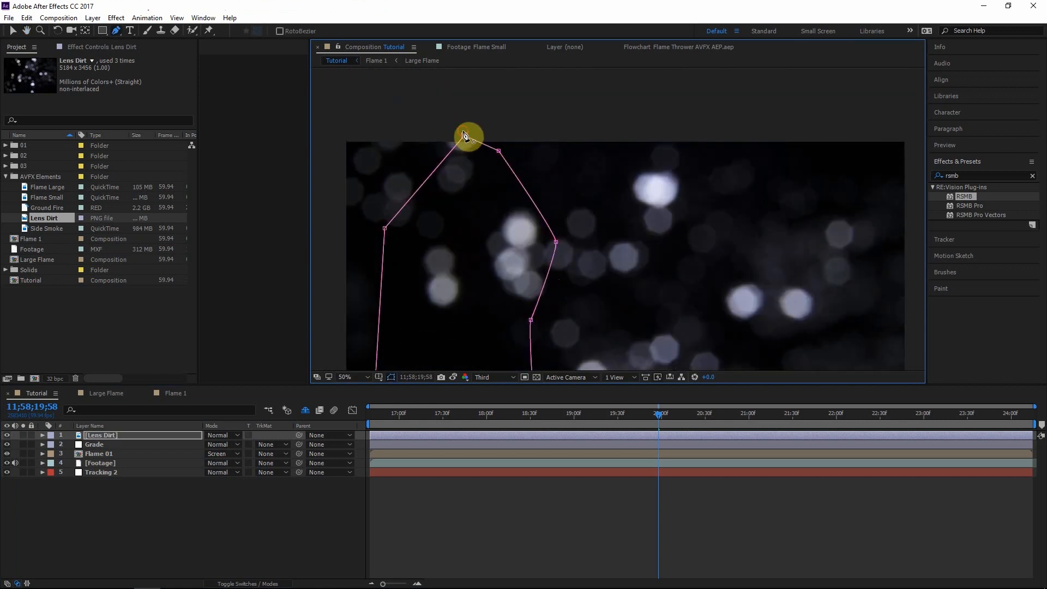
- Draw a second, tilted oval mask on Lens Dirt to the right of the frame's centre
drag(682, 275, 585, 229)
drag(611, 318, 708, 311)
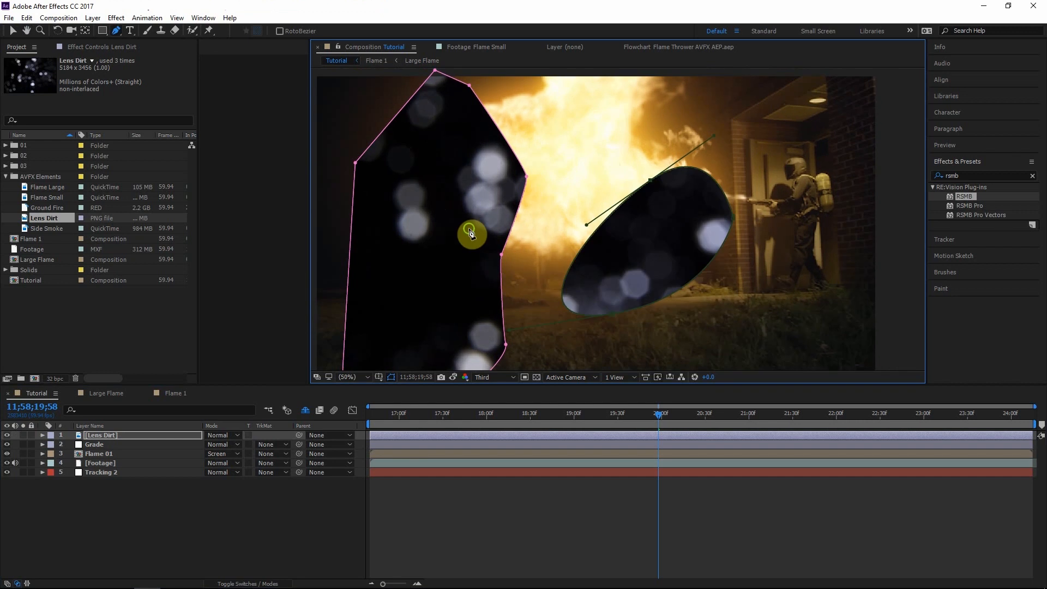
drag(472, 234, 473, 211)
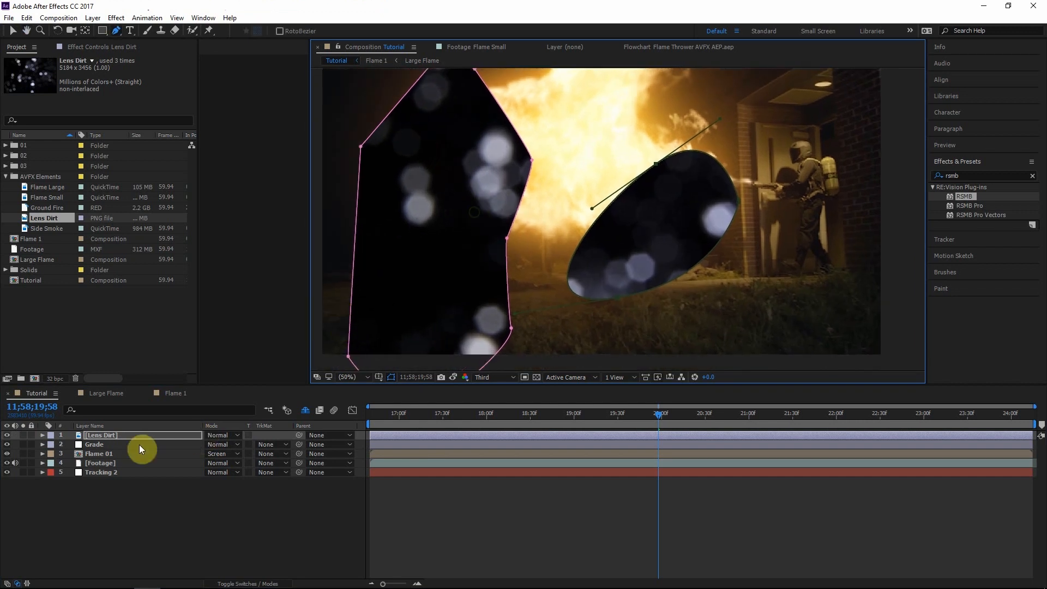
- Feather the Lens Dirt masks to 419 pixels for Mask 1 and 981 pixels for Mask 2
key(f)
drag(219, 456, 444, 451)
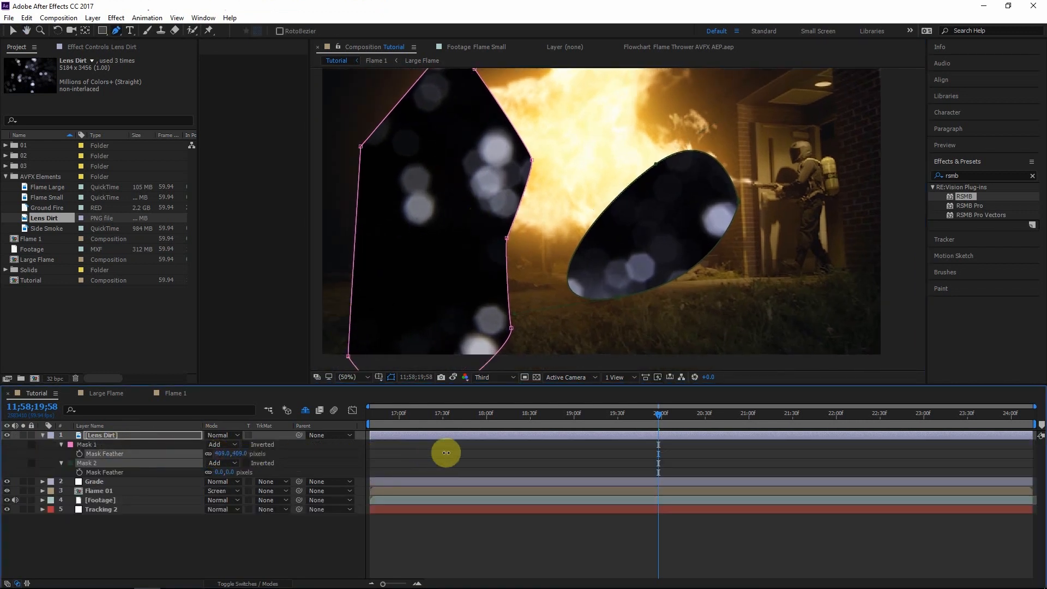
click(133, 436)
drag(218, 472, 703, 431)
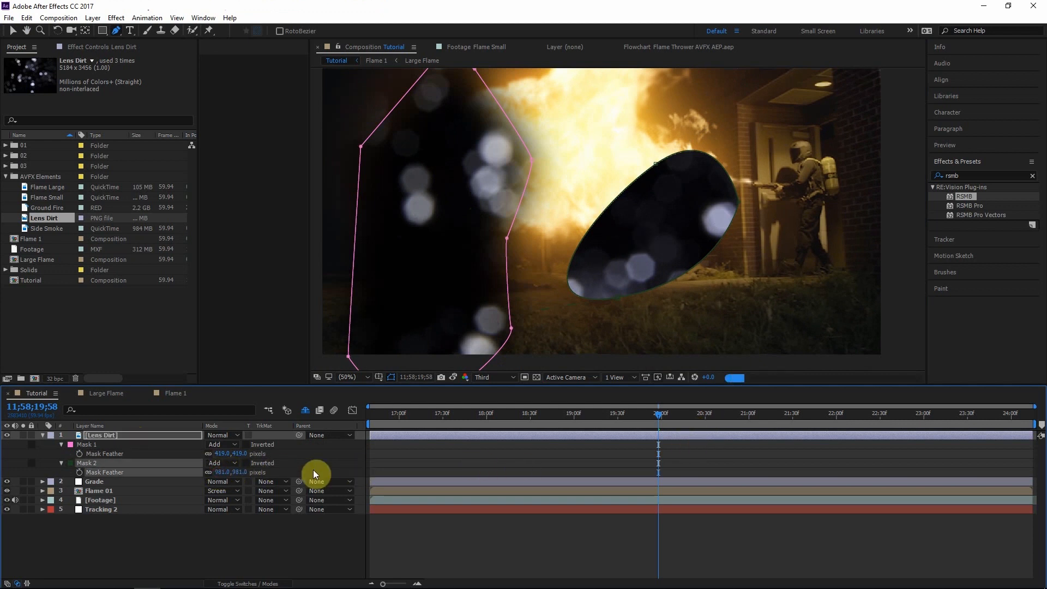
- Feather Lens Dirt's Mask 1 to 1913 pixels and Mask 2 to 1600 pixels, and set the layer's blending mode to Screen
drag(224, 473, 557, 469)
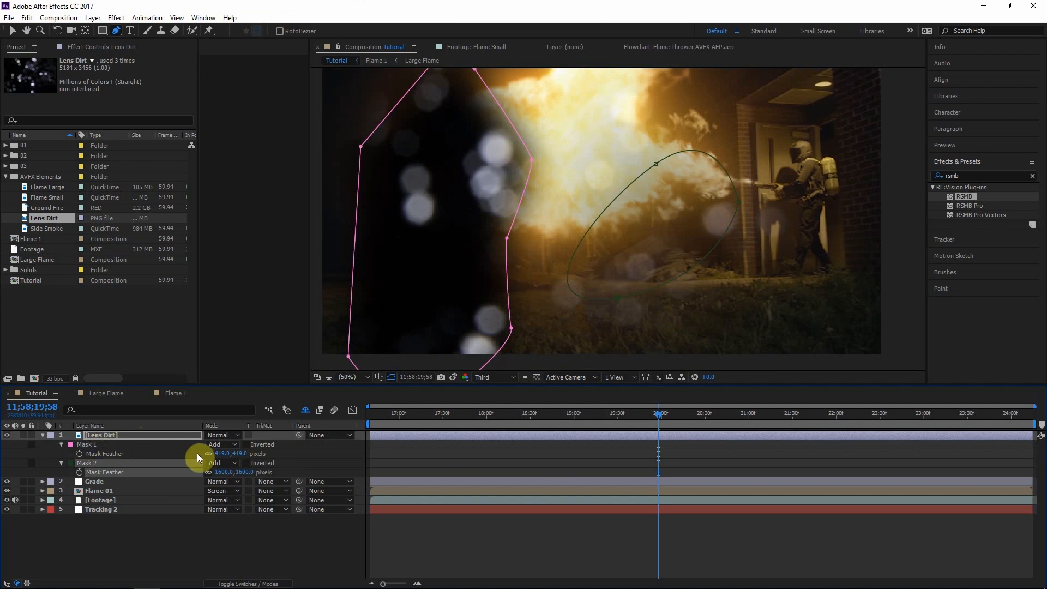
drag(223, 454, 654, 457)
drag(224, 453, 397, 450)
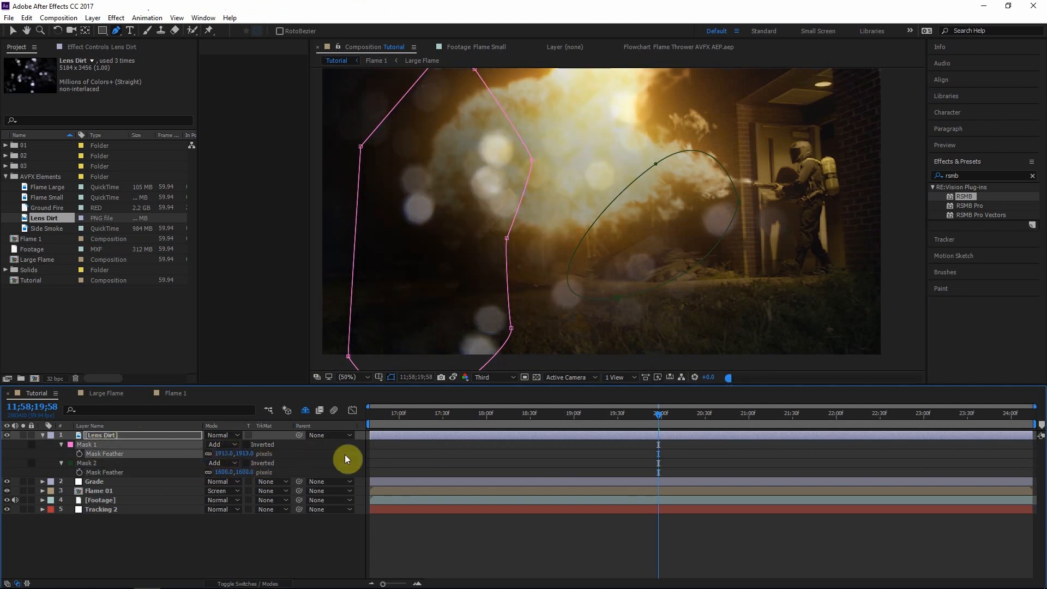
click(228, 434)
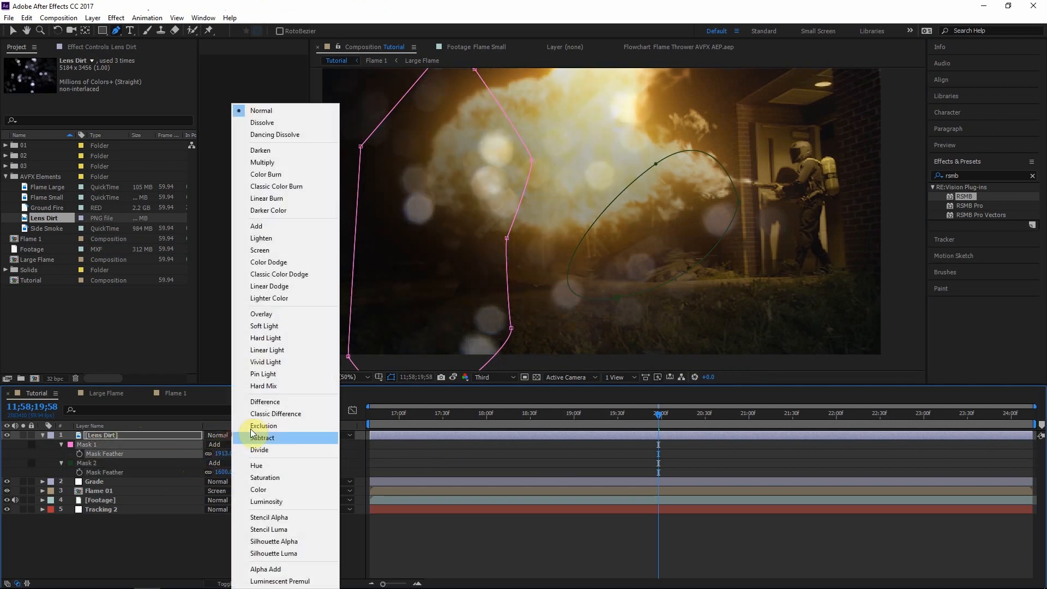
click(274, 250)
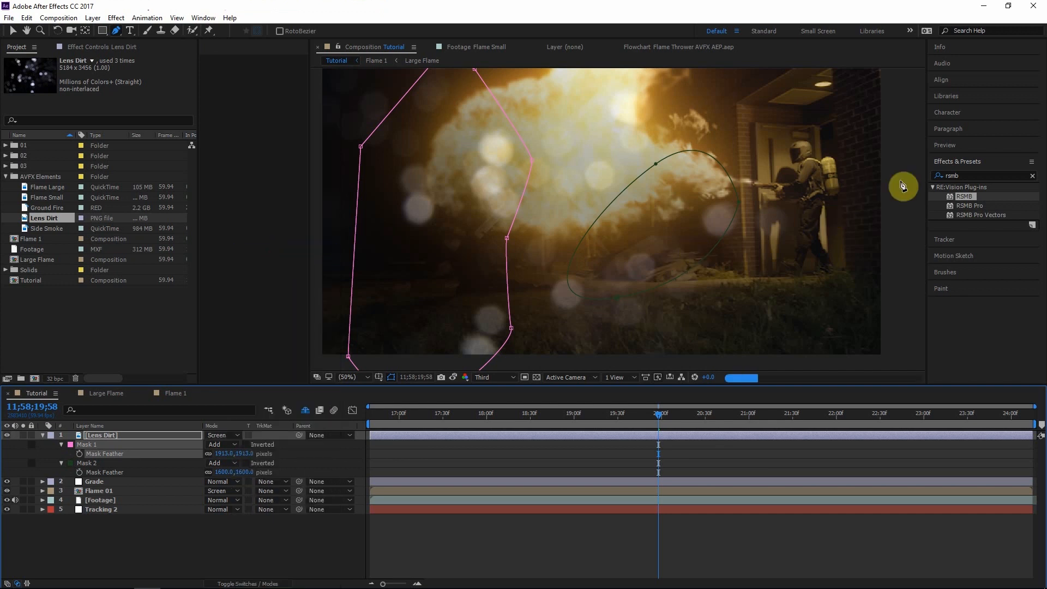
- Apply the Tint effect to the Lens Dirt layer and map white to the orange FFAD4C
click(970, 175)
text(tint)
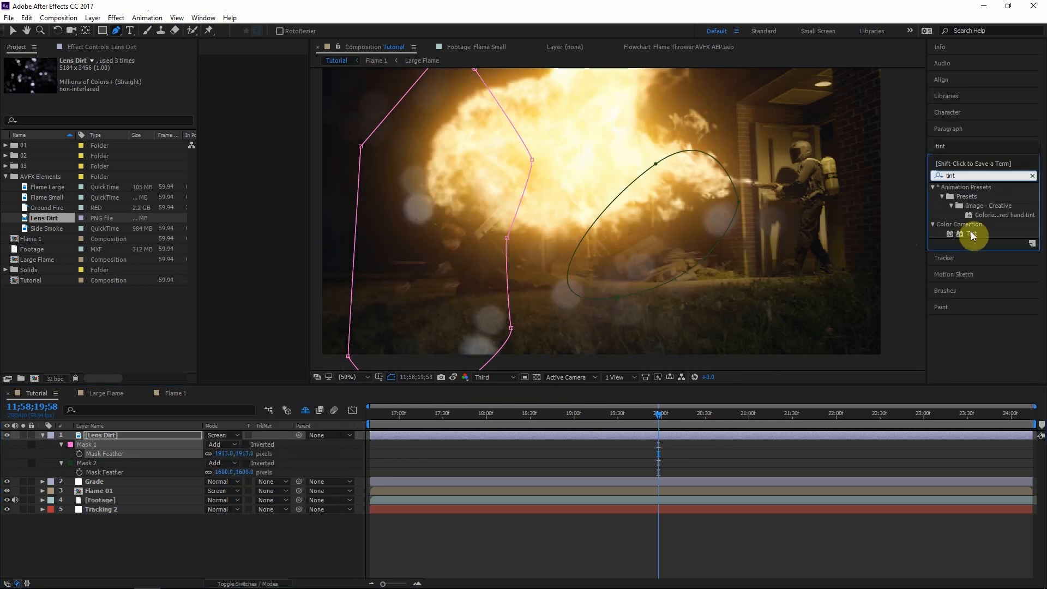
double_click(970, 233)
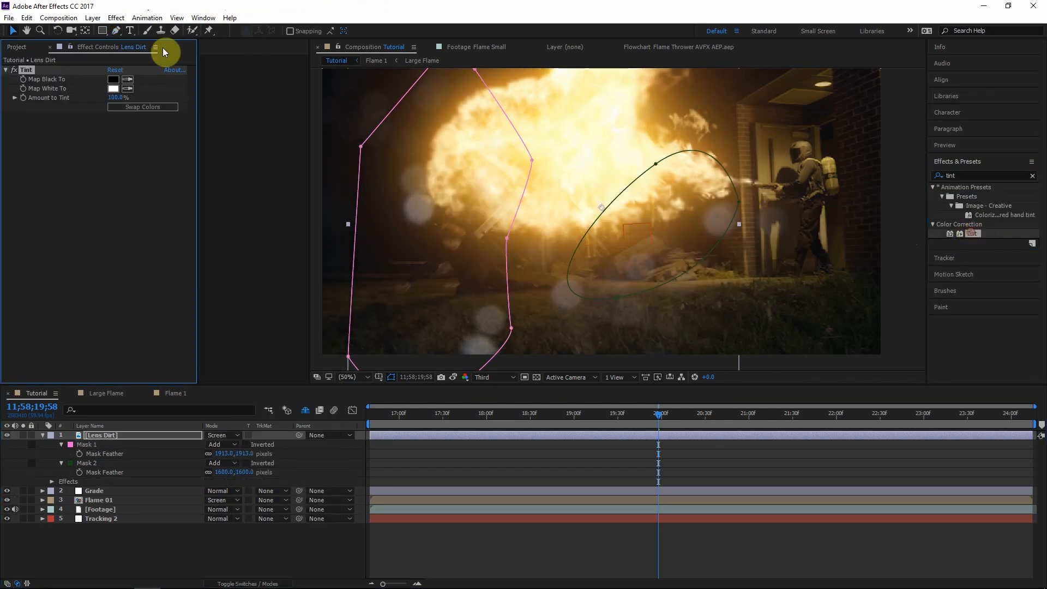
click(113, 89)
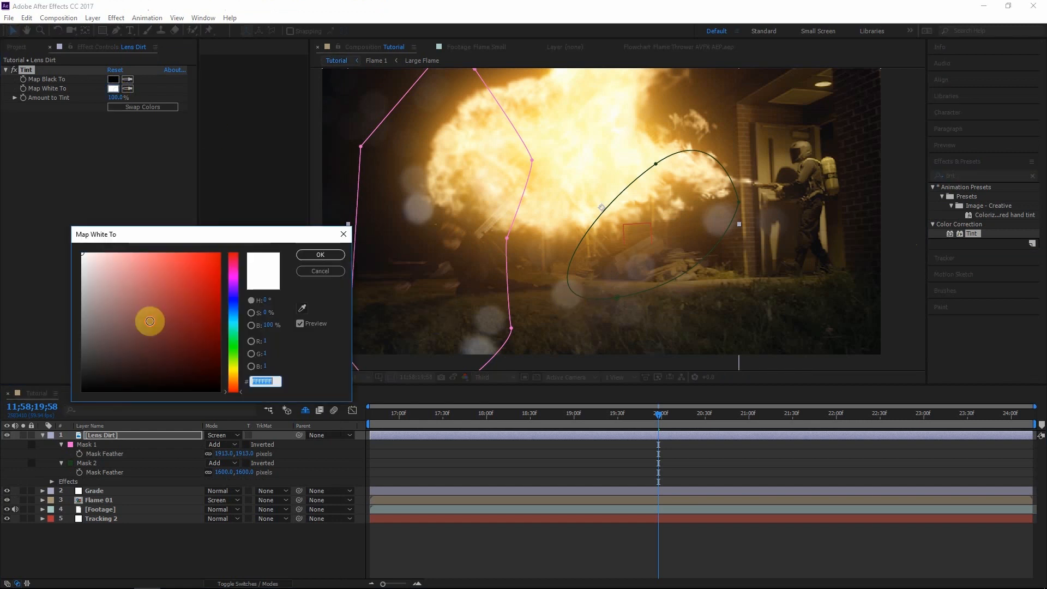
click(240, 381)
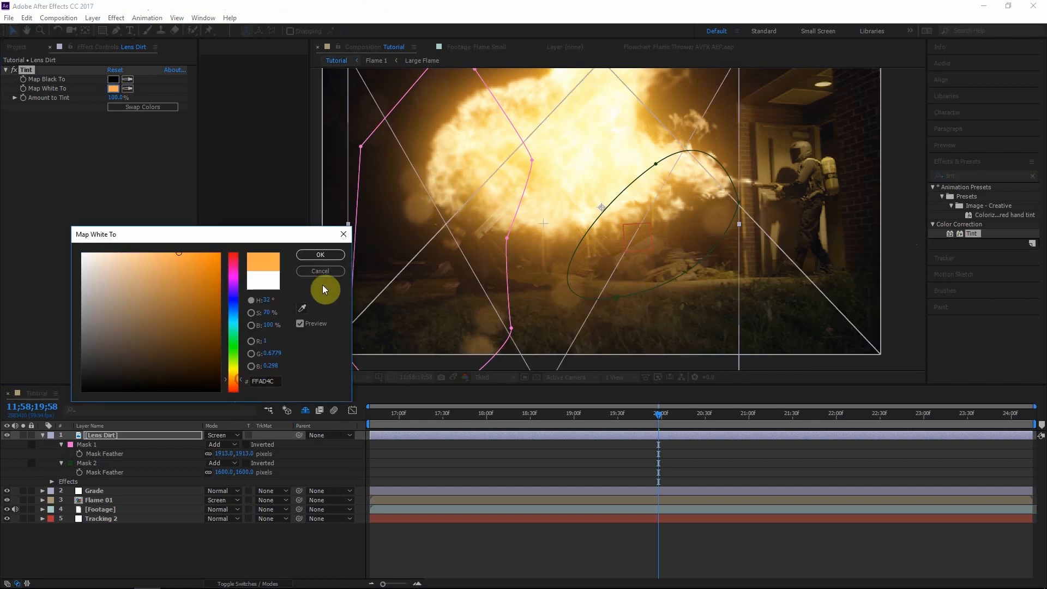
click(330, 256)
- Add a 100% opacity keyframe to the Lens Dirt layer at 11;58;20;10
click(110, 435)
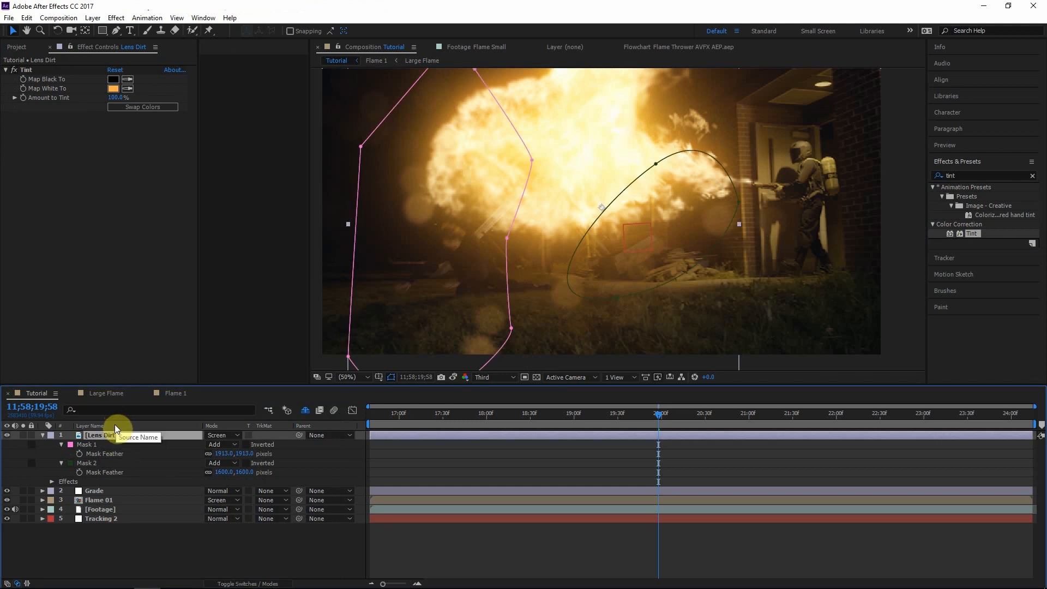
key(t)
click(675, 416)
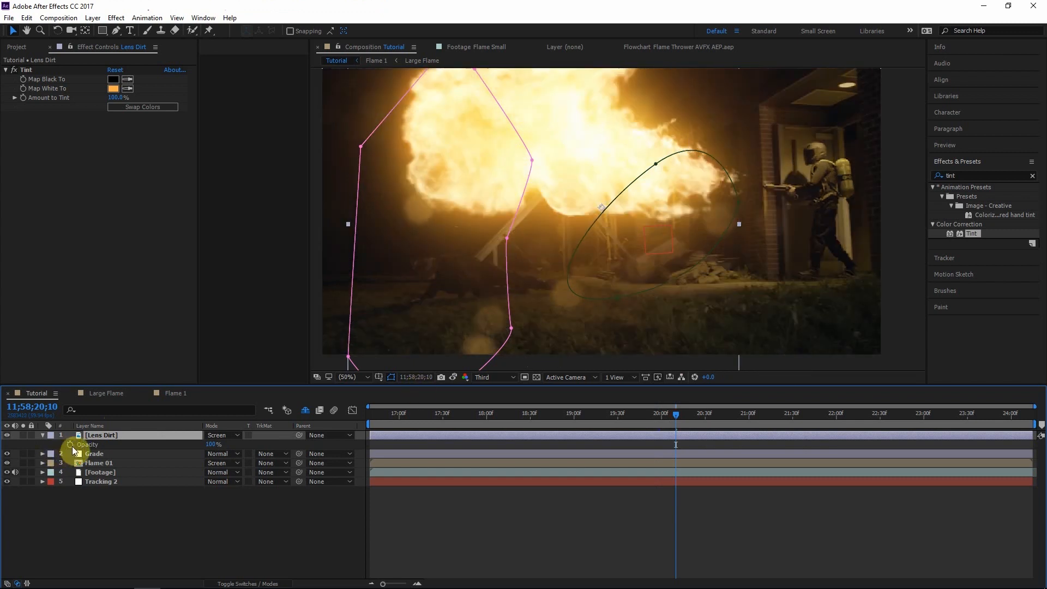
click(71, 445)
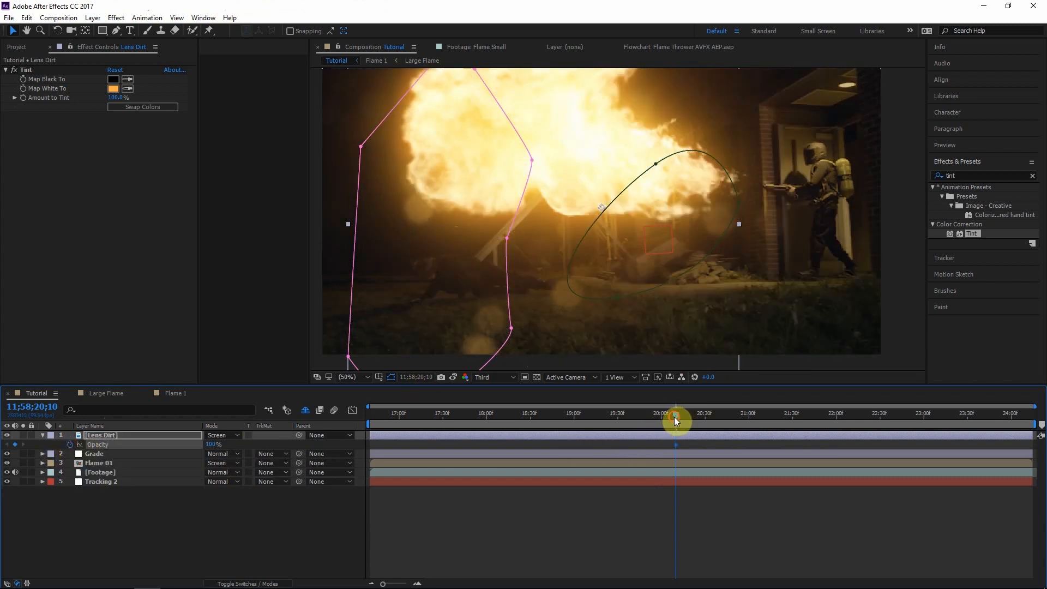
- Add a 0% opacity keyframe to Lens Dirt at 11;58;19;19 and shift it slightly earlier
drag(674, 417, 626, 431)
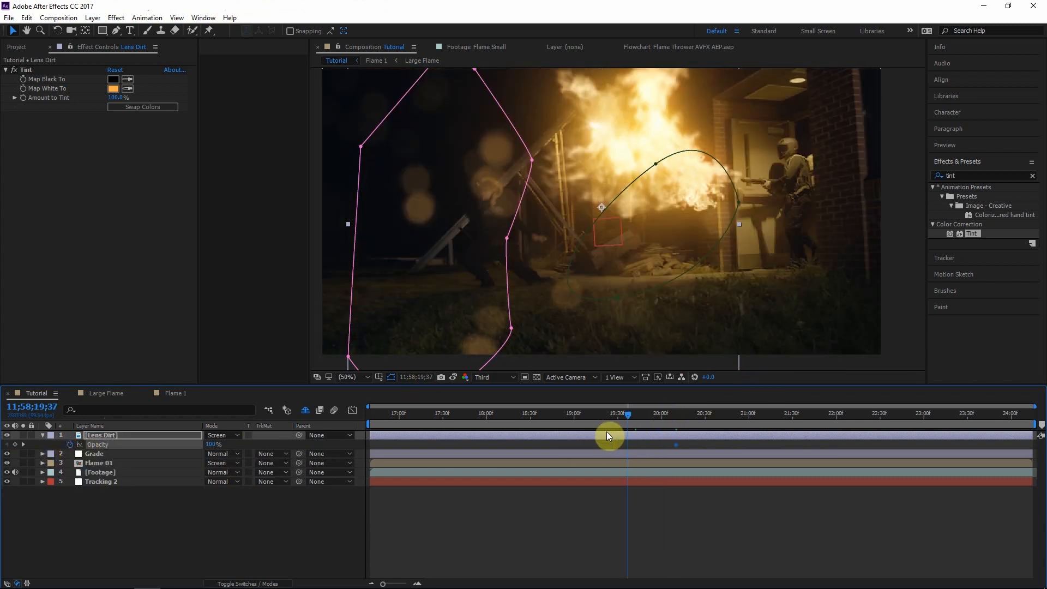
drag(607, 431, 588, 434)
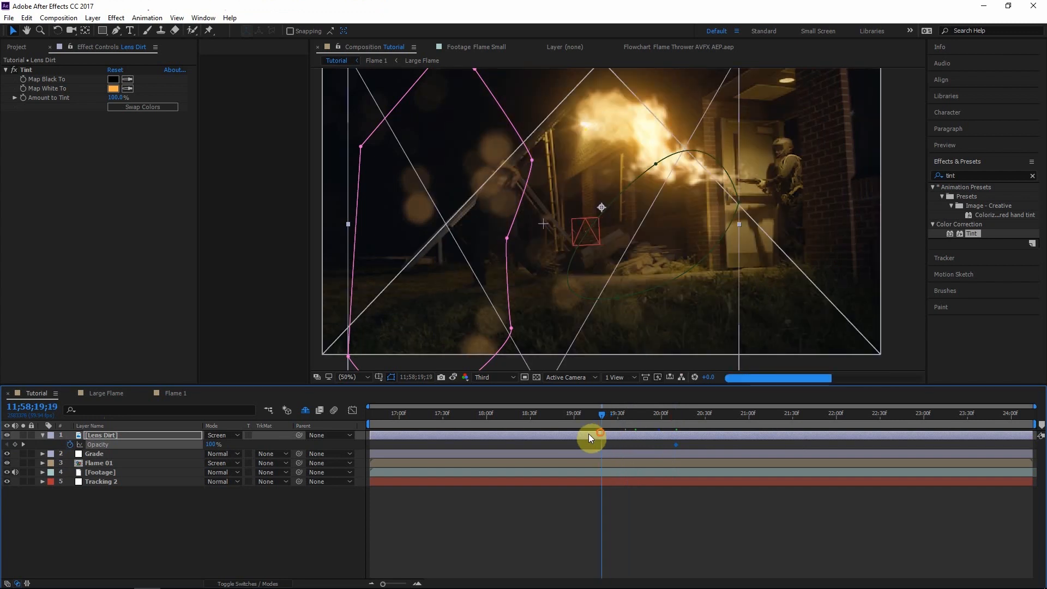
drag(210, 445, 196, 443)
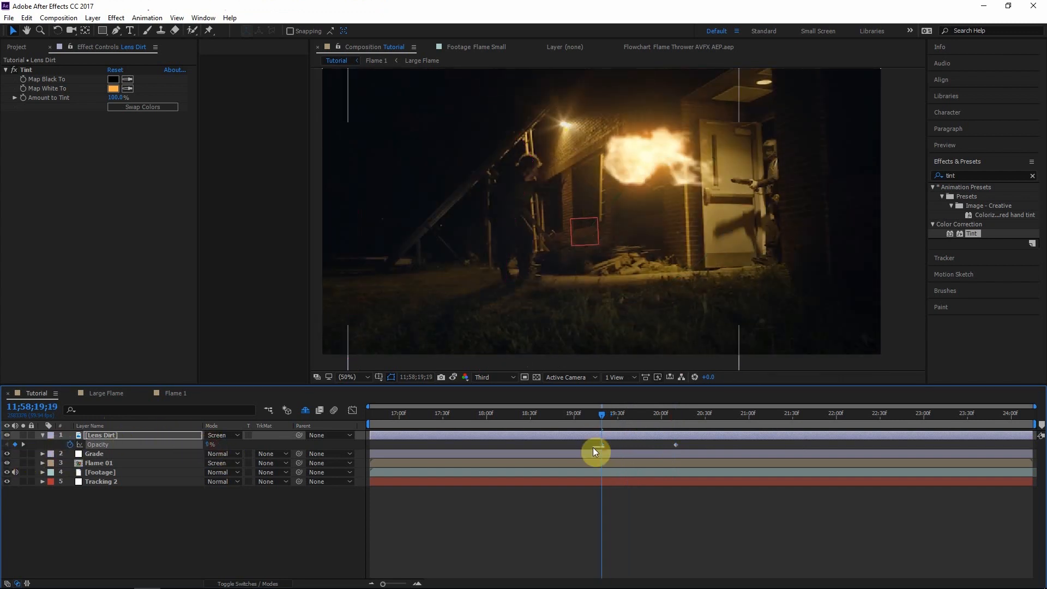
drag(600, 446, 594, 445)
- Fade Lens Dirt back out with a 0% opacity keyframe at 11;58;21;09, and check the fade around 11;58;19;46
click(634, 520)
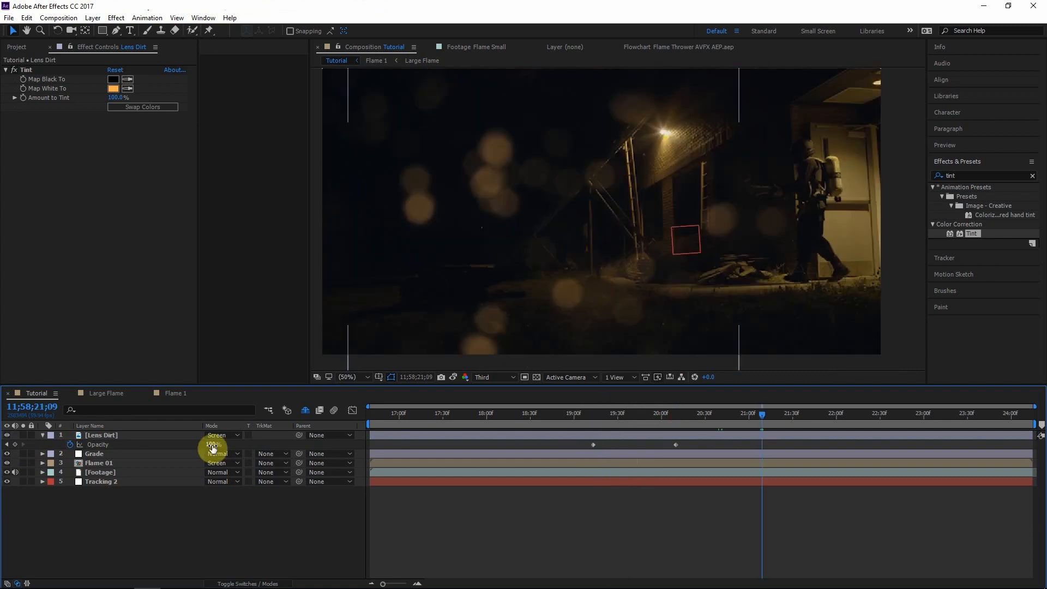
drag(210, 444, 2, 425)
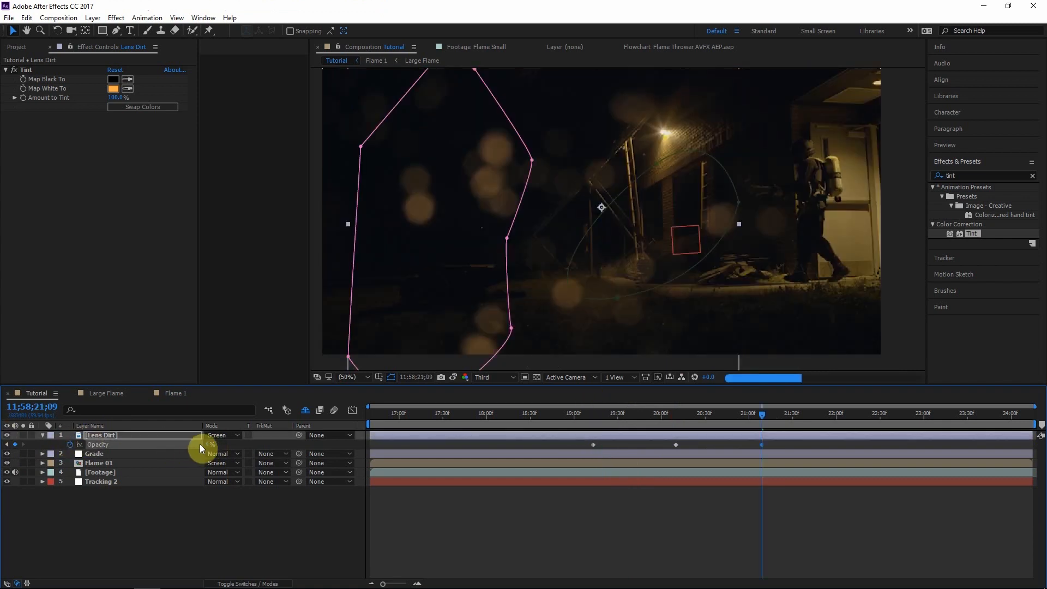
drag(631, 413, 642, 413)
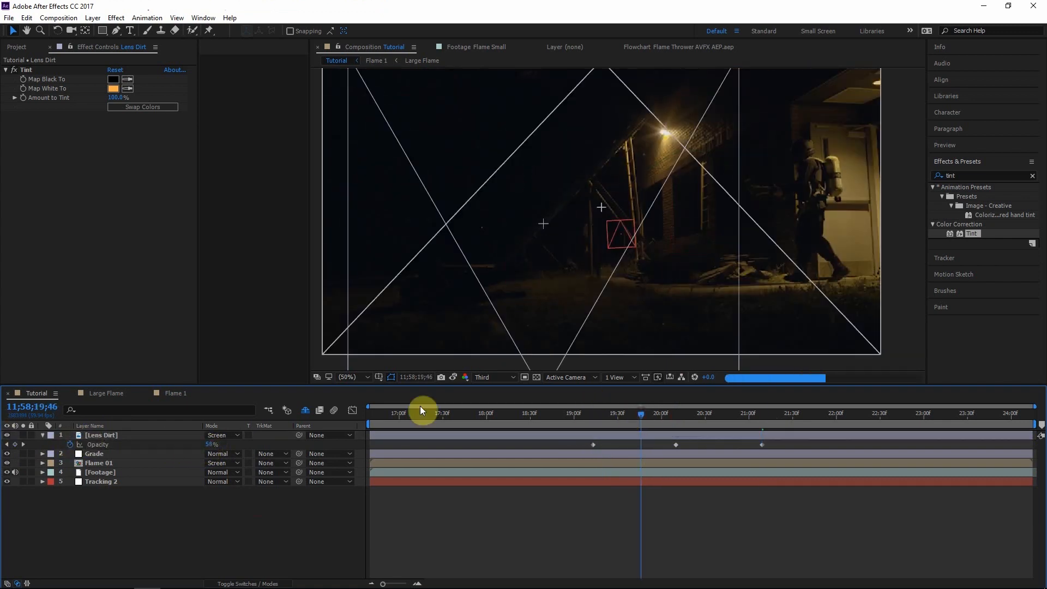
- Give Lens Dirt's opacity a two-line expression: v=wiggle(7,.4)-value+.5; followed by value*v
click(103, 441)
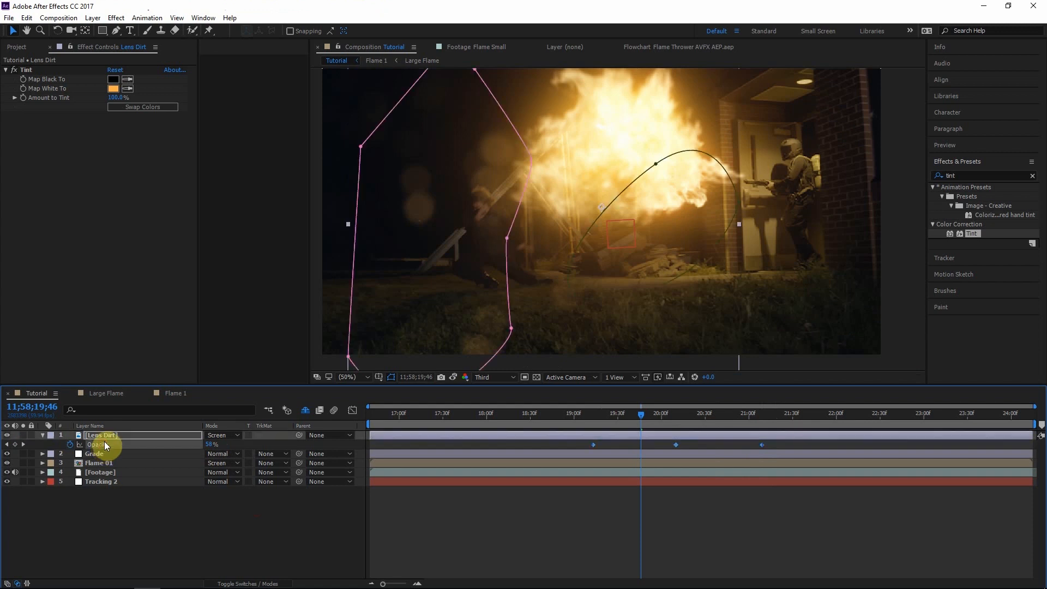
alt+click(70, 445)
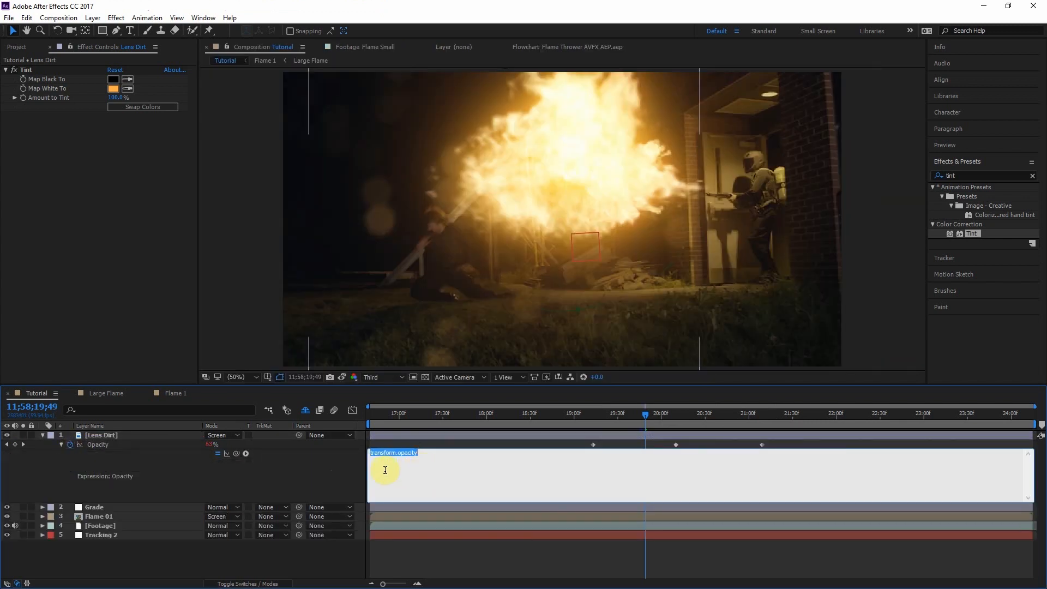
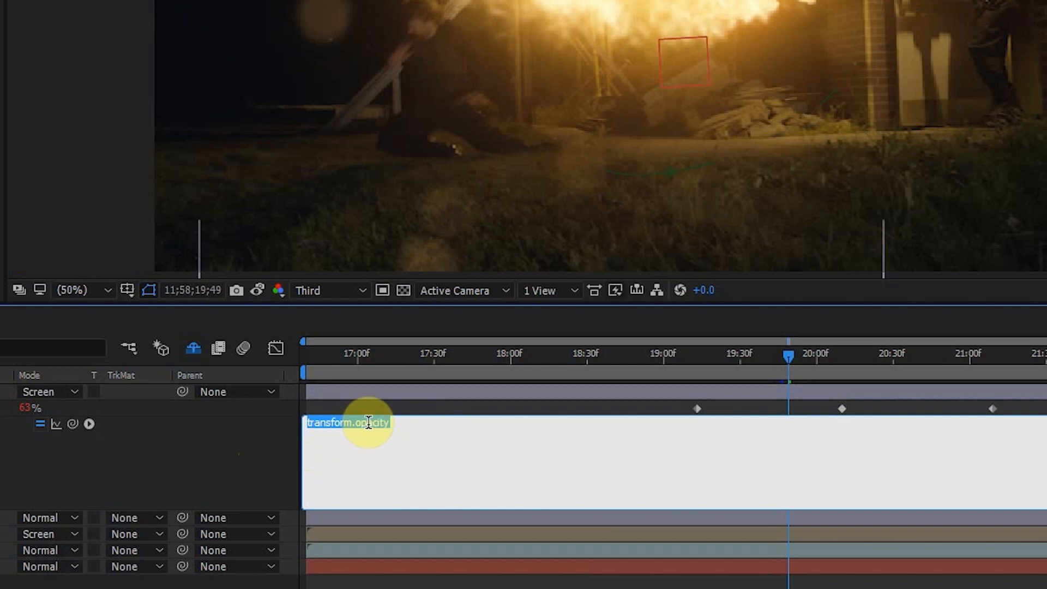
text(v)
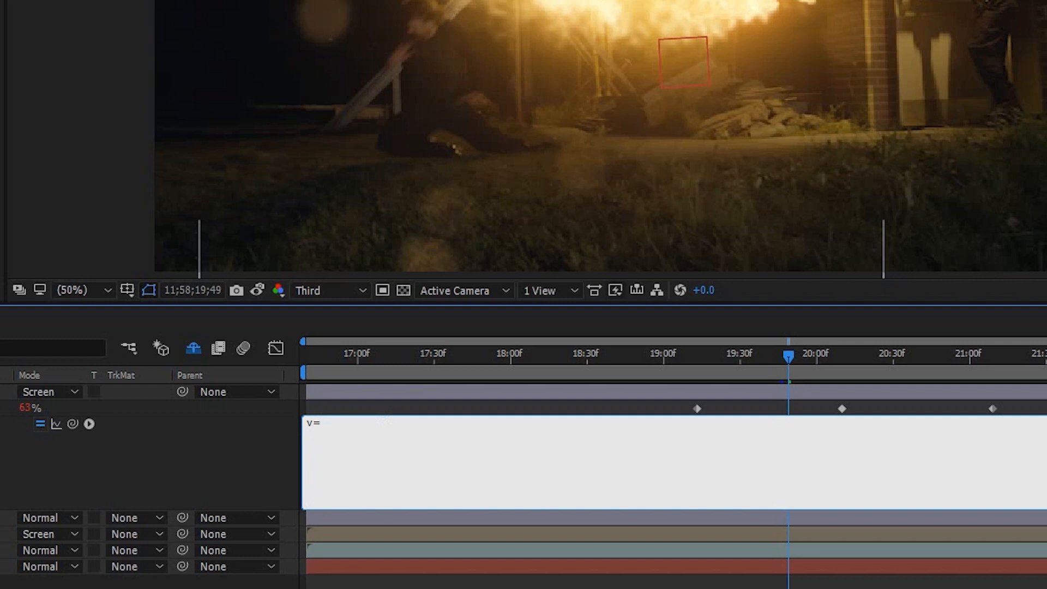
text(=wiggle)
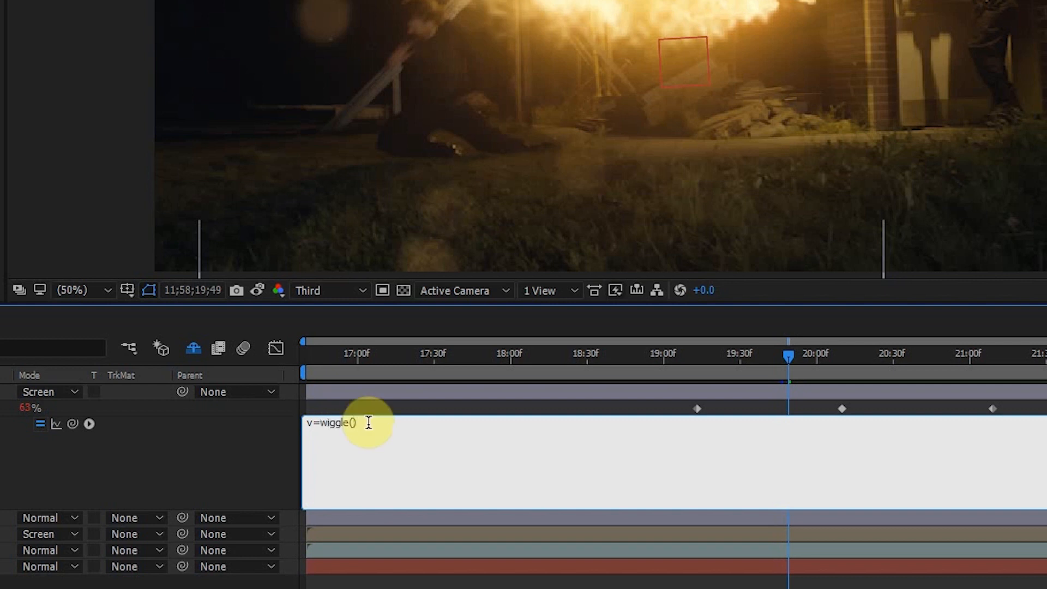
text((7,.4)
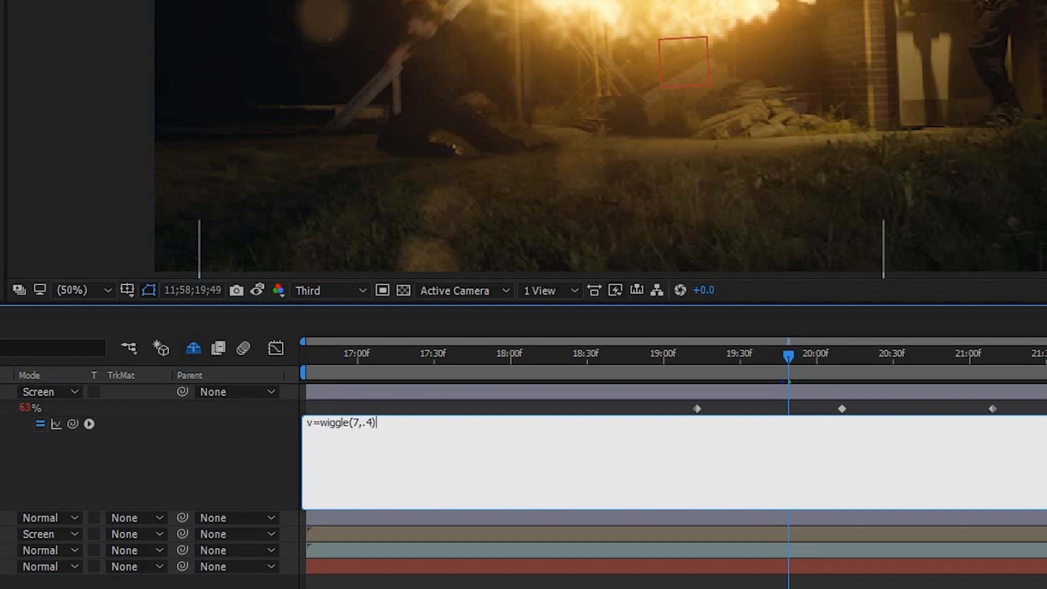
drag(320, 423, 381, 418)
click(375, 420)
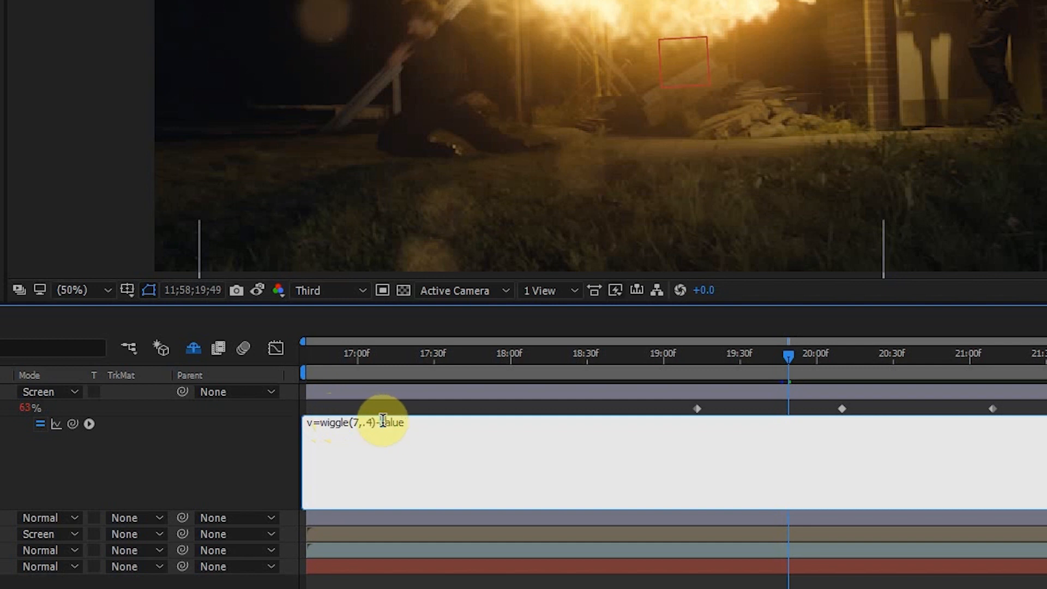
click(403, 421)
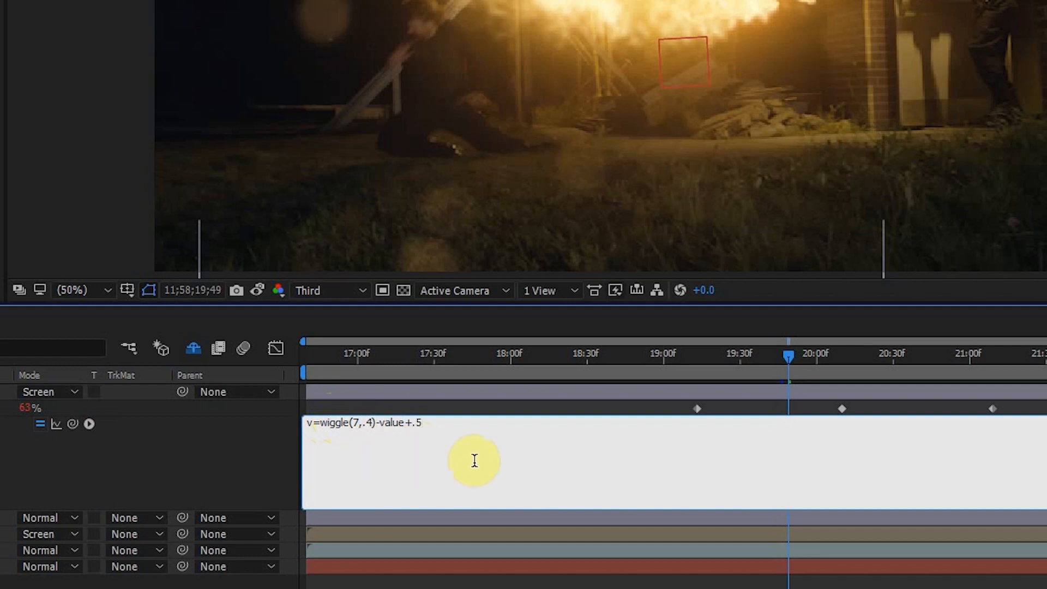
text(;)
key(Return)
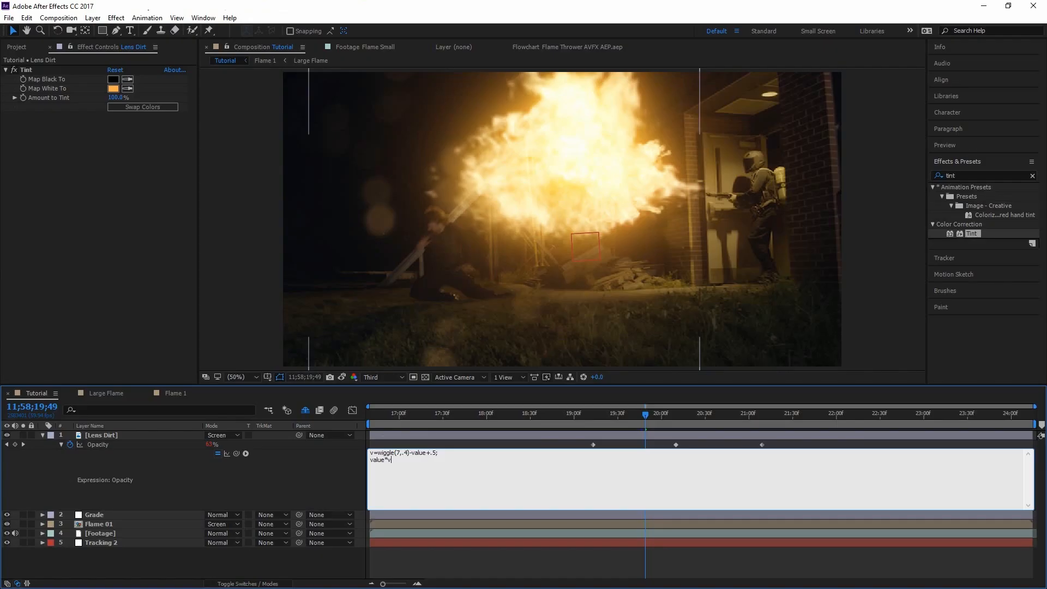
click(345, 494)
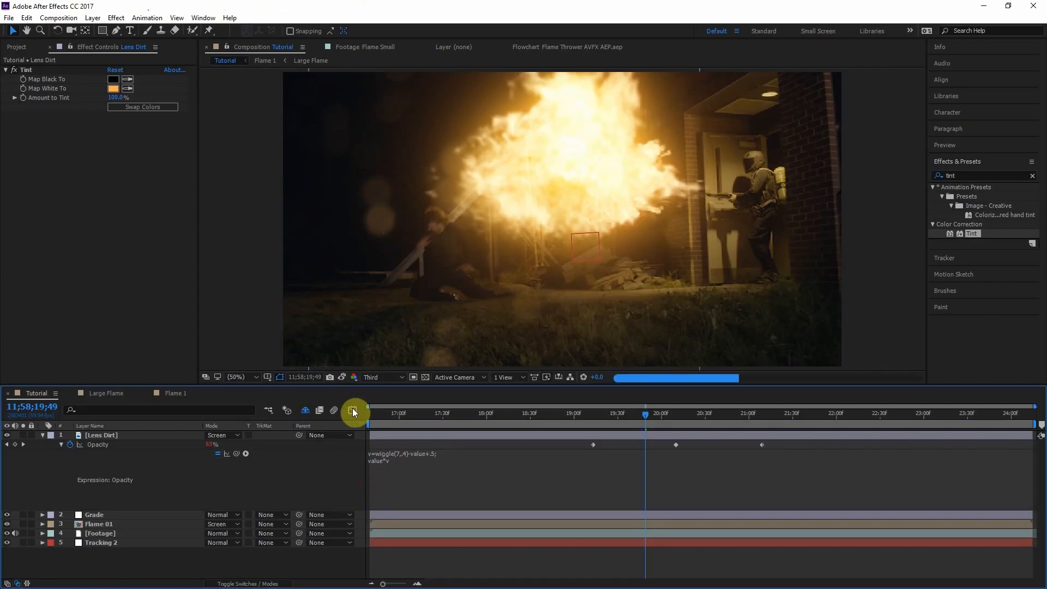
- Show Lens Dirt's opacity curve in the Graph Editor with the post-expression graph enabled
click(352, 410)
click(91, 434)
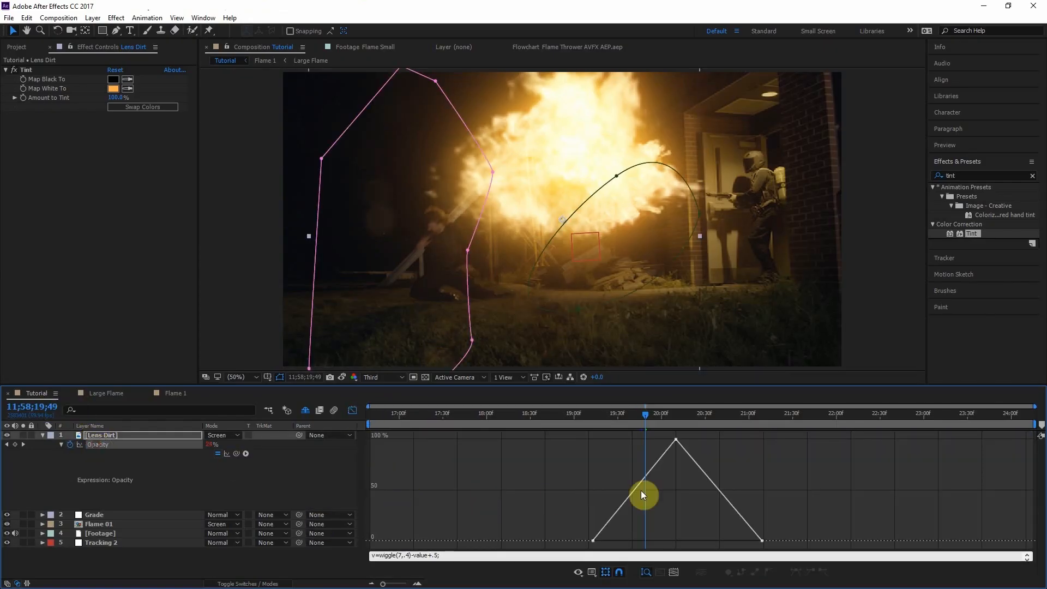
click(227, 454)
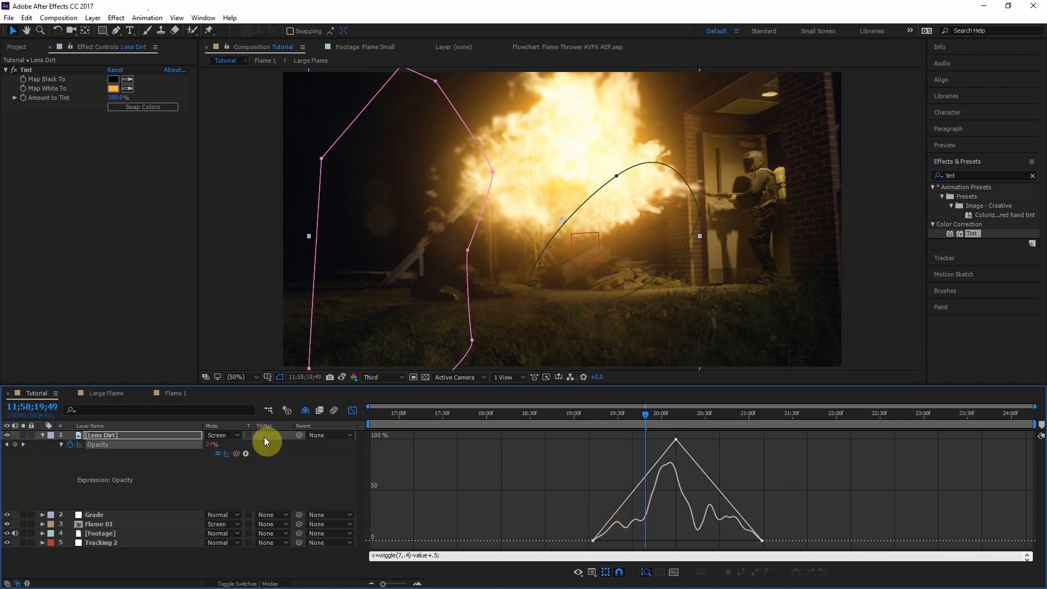
- Retune the first line of Lens Dirt's opacity expression to v=wiggle(8.5,.4)-value+.7; and inspect the frame at 11;58;20;34
click(399, 555)
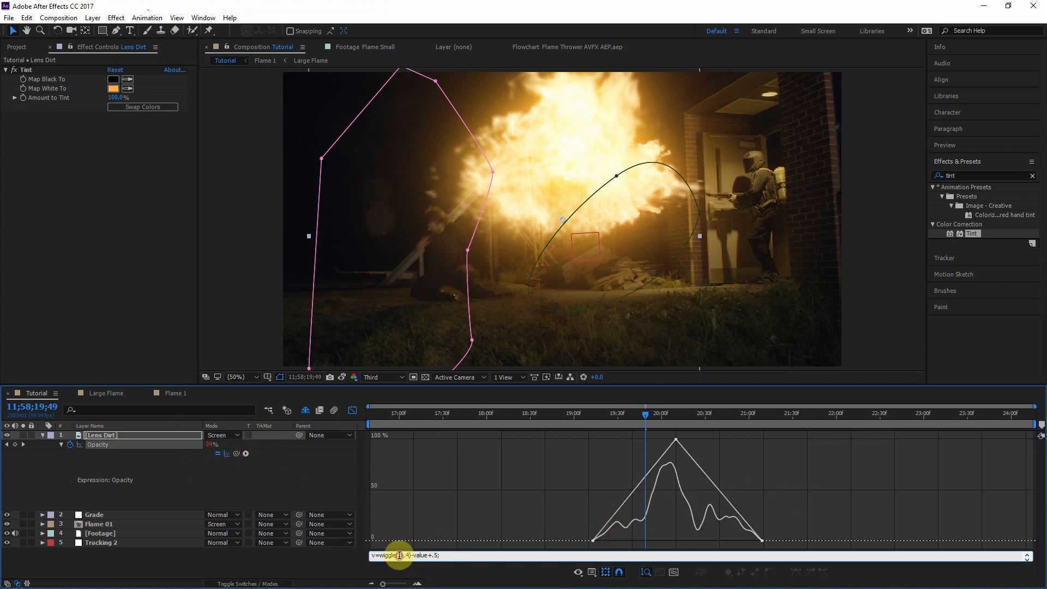
text(8)
click(590, 481)
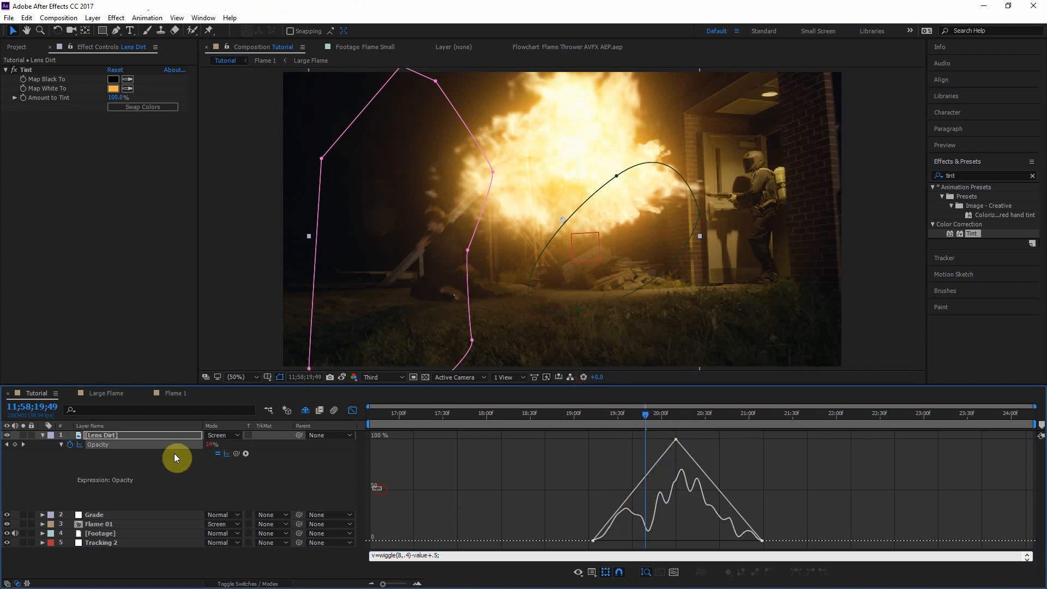
click(126, 435)
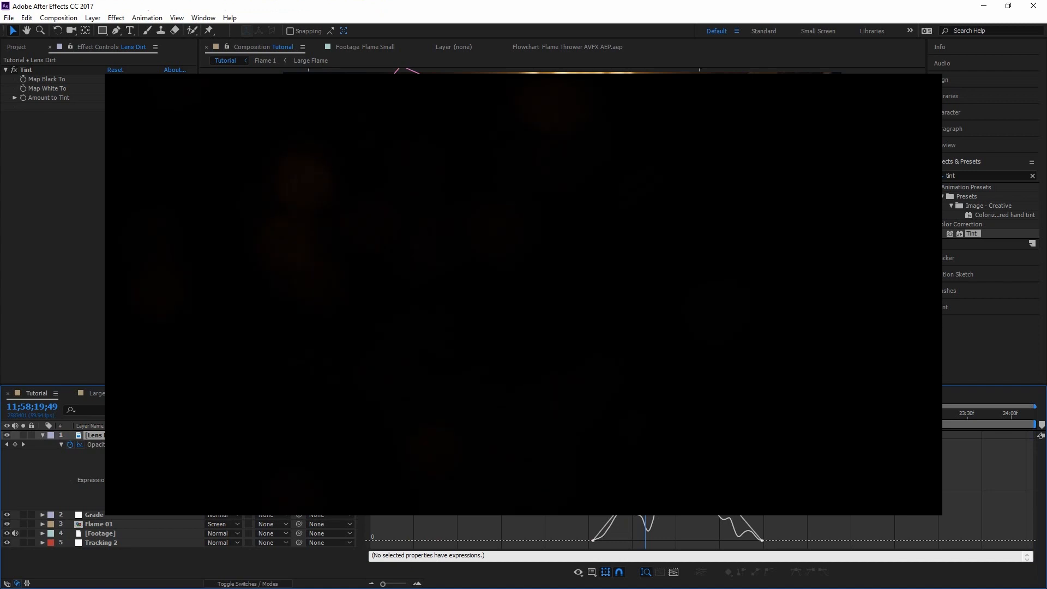
click(425, 555)
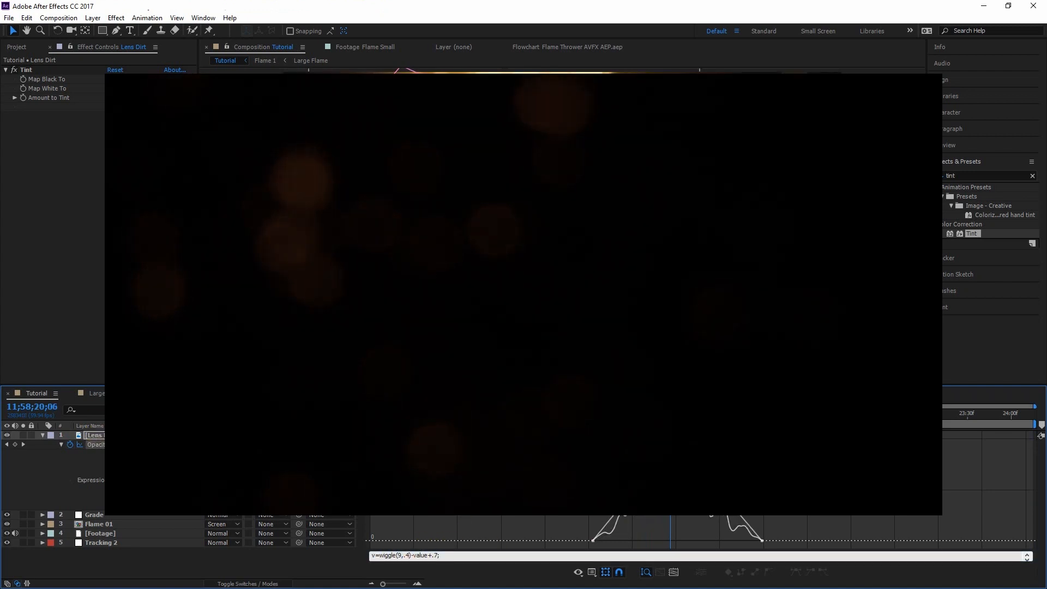
text(.5,.4)-value+.7;)
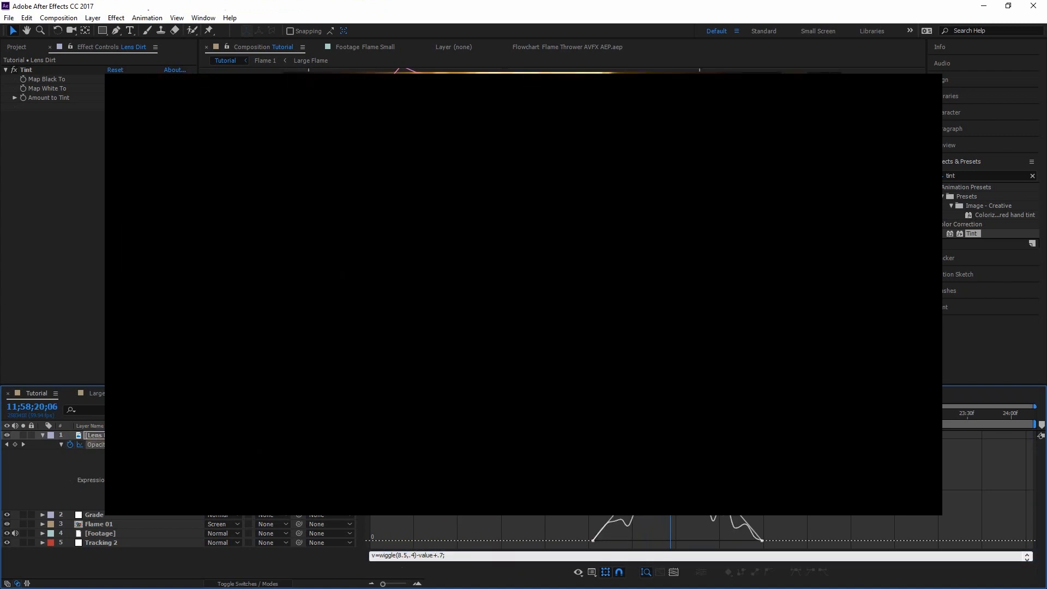
click(711, 415)
click(388, 555)
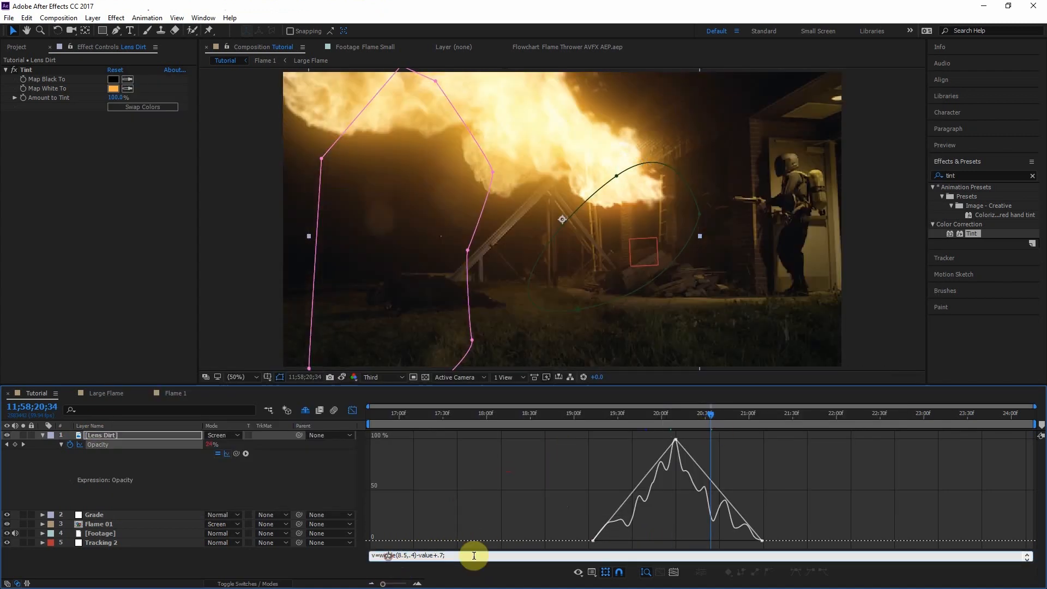
- At 11;58;20;02, add an adjustment layer directly above Footage and name it Global Brightness
click(665, 419)
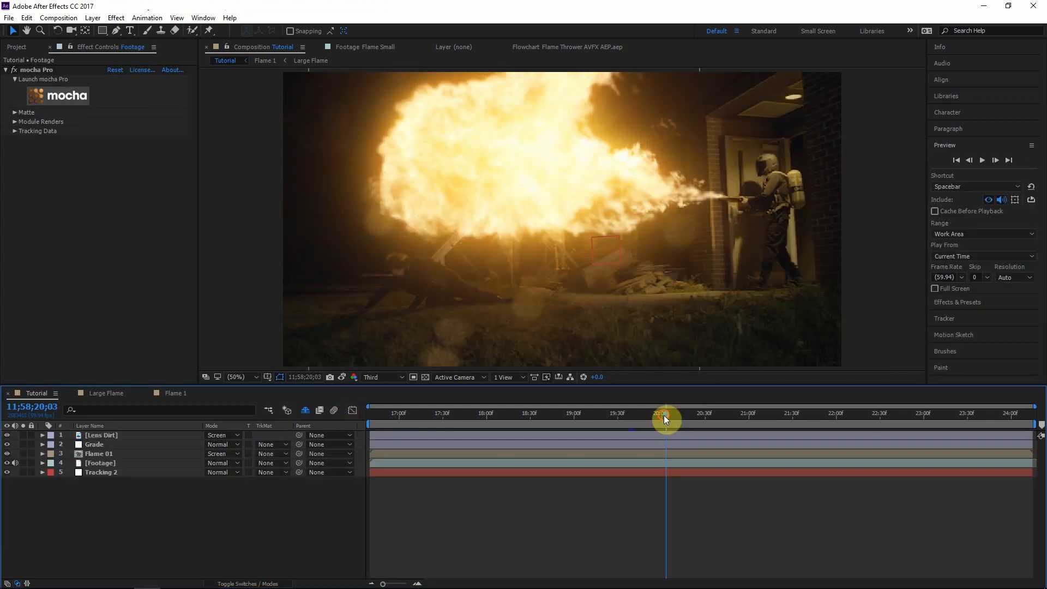
mouse_move(663, 414)
mouse_down()
mouse_move(646, 414)
mouse_move(662, 415)
mouse_up()
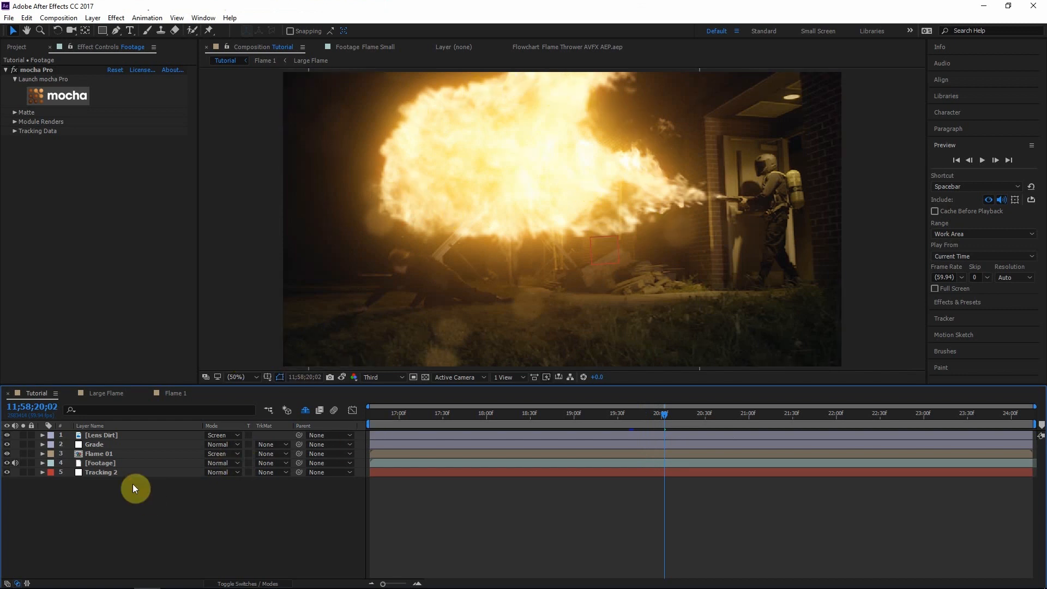
click(101, 464)
key(ctrl+alt+y)
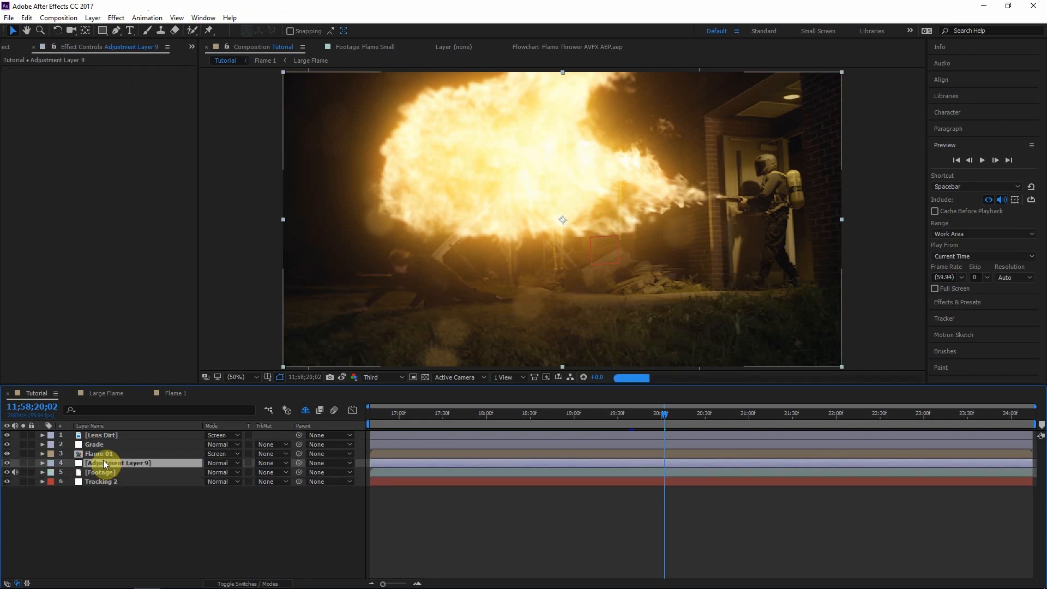
key(Return)
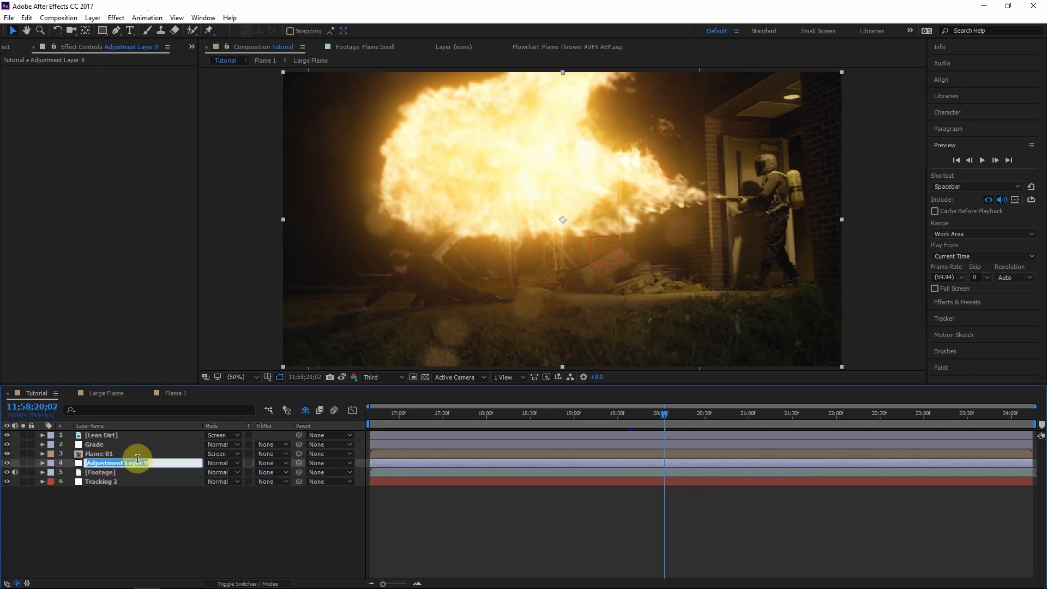
text(Global Brightness)
key(Return)
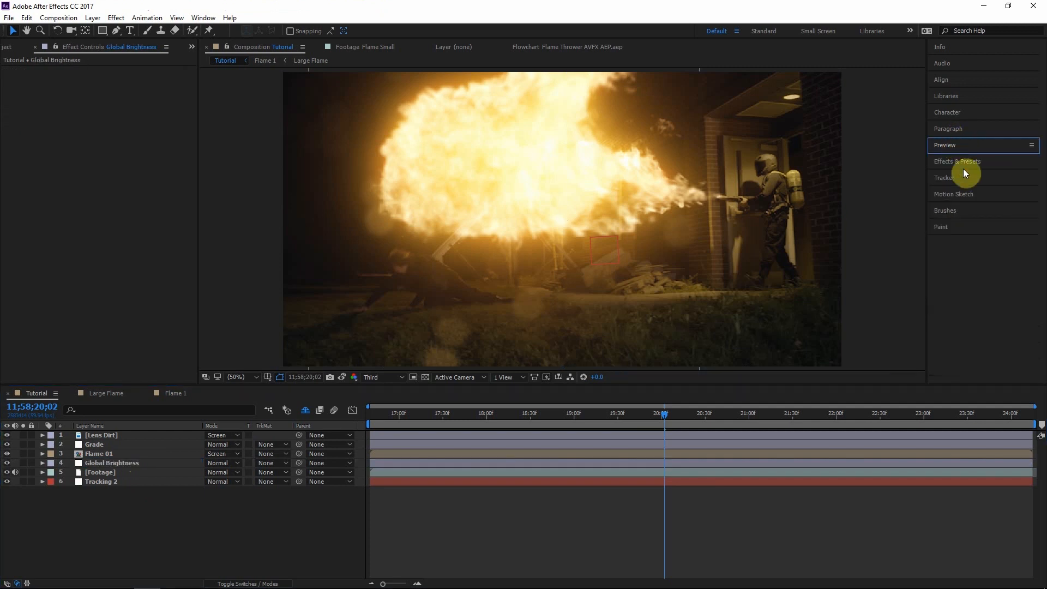
- Apply Curves to Global Brightness and raise the RGB midtones strongly, holding the shadows with a second, lower point
click(961, 166)
drag(962, 236, 96, 463)
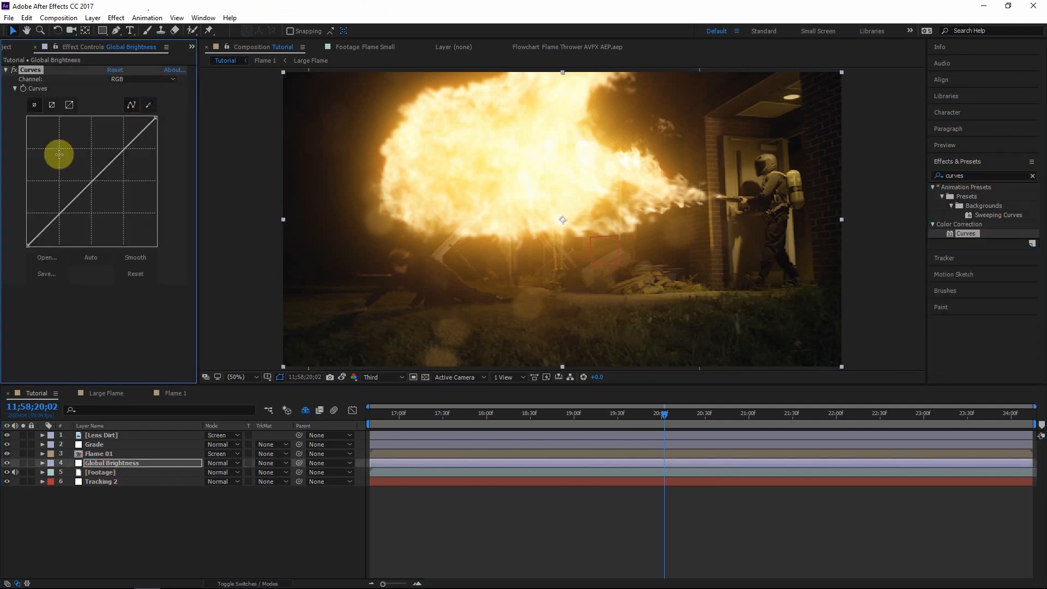
drag(87, 186, 80, 162)
drag(49, 213, 48, 215)
click(358, 268)
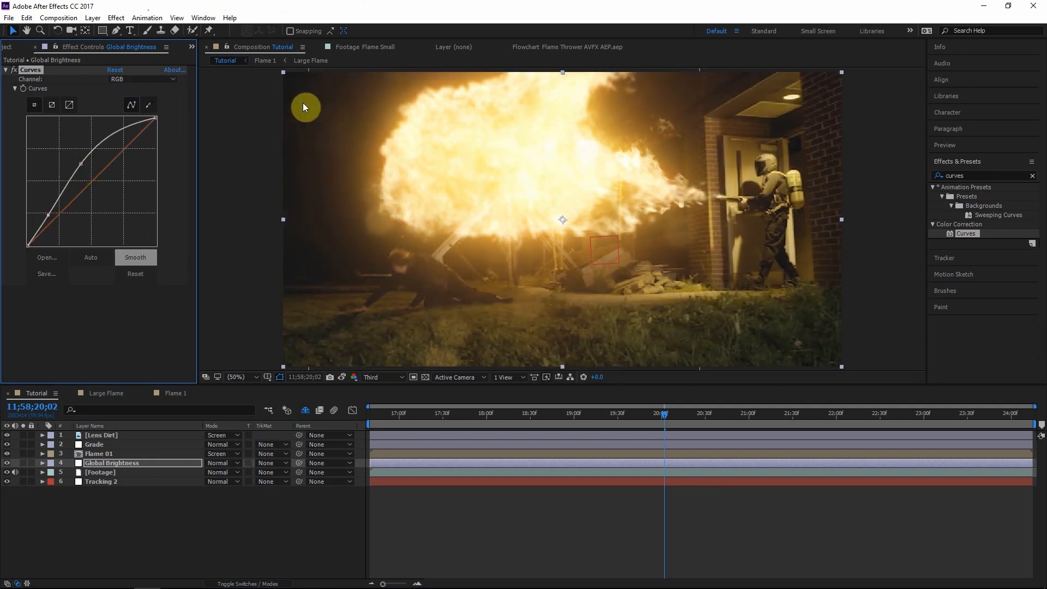
- Warm the Global Brightness curves by raising red and fine-tuning blue and green, and compare the frame with the effect off
click(148, 78)
click(132, 103)
drag(93, 178, 99, 164)
click(139, 85)
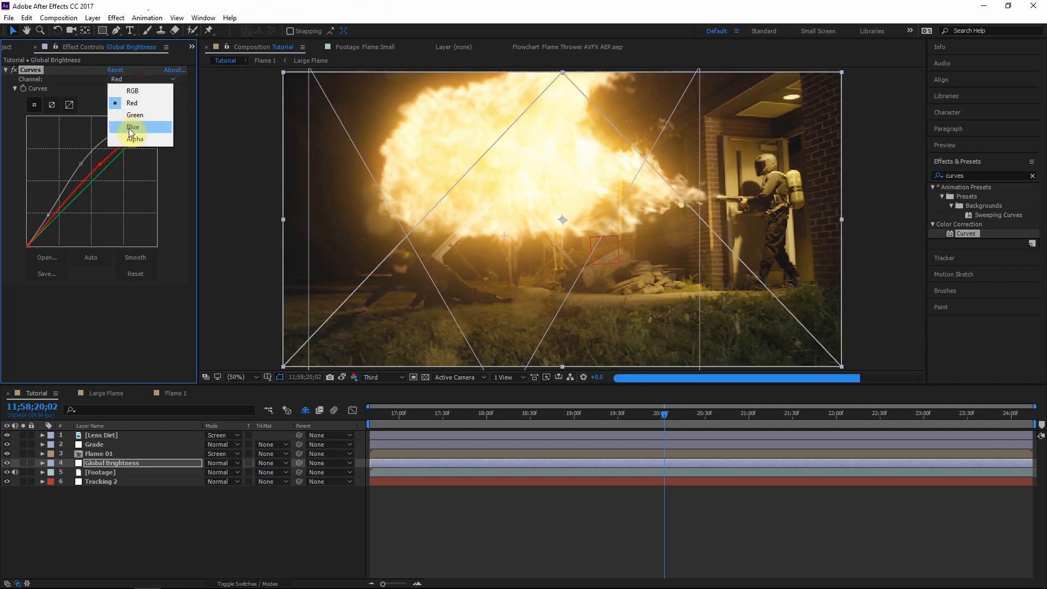
click(134, 126)
drag(93, 204, 94, 187)
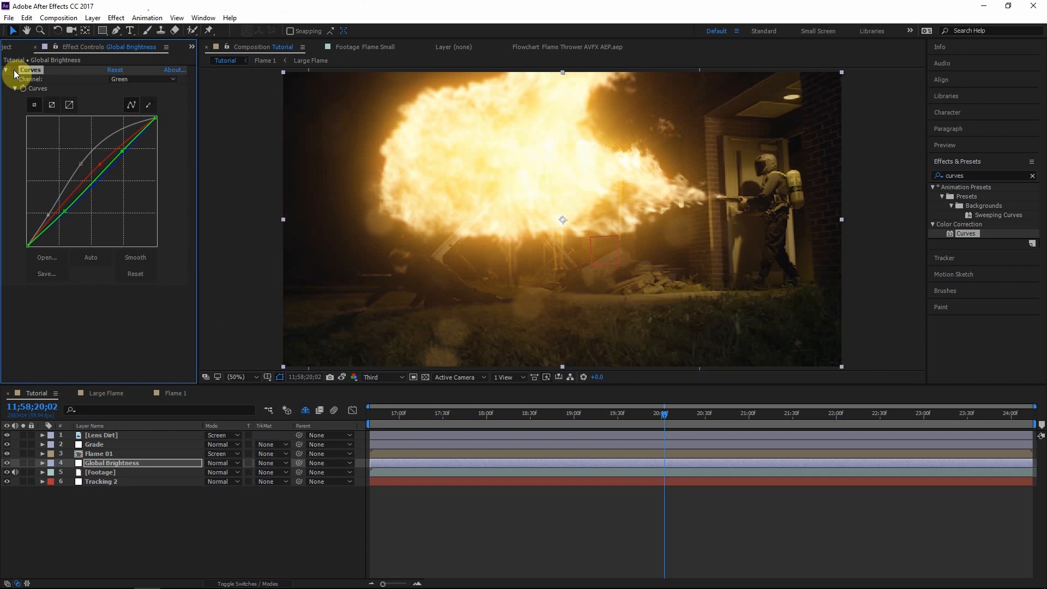
click(14, 71)
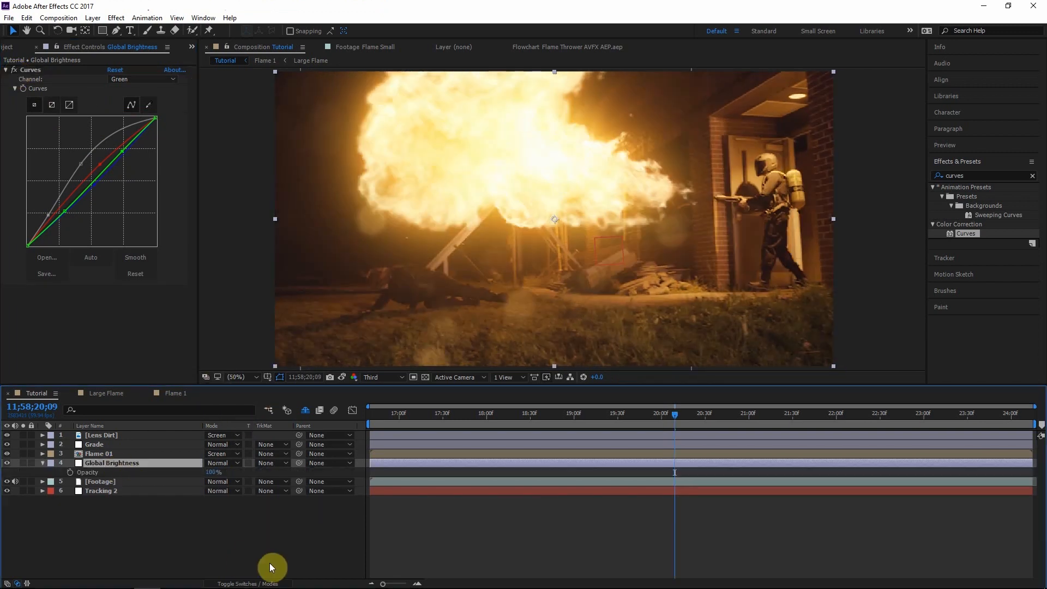
- Copy Lens Dirt's opacity keyframes and expression onto Global Brightness's opacity, starting at 11;58;19;13
click(269, 563)
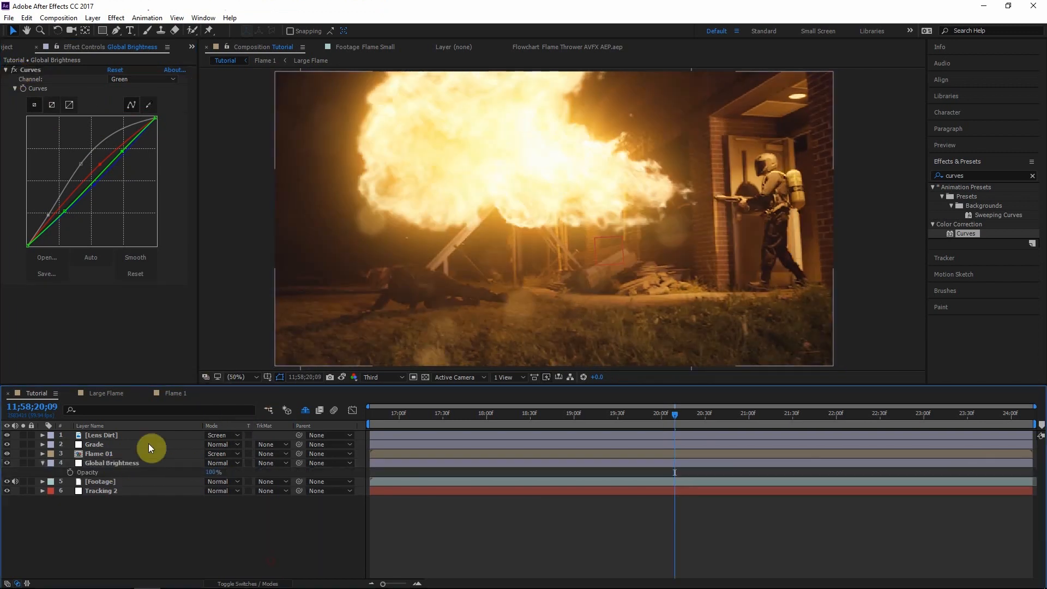
click(114, 435)
key(u)
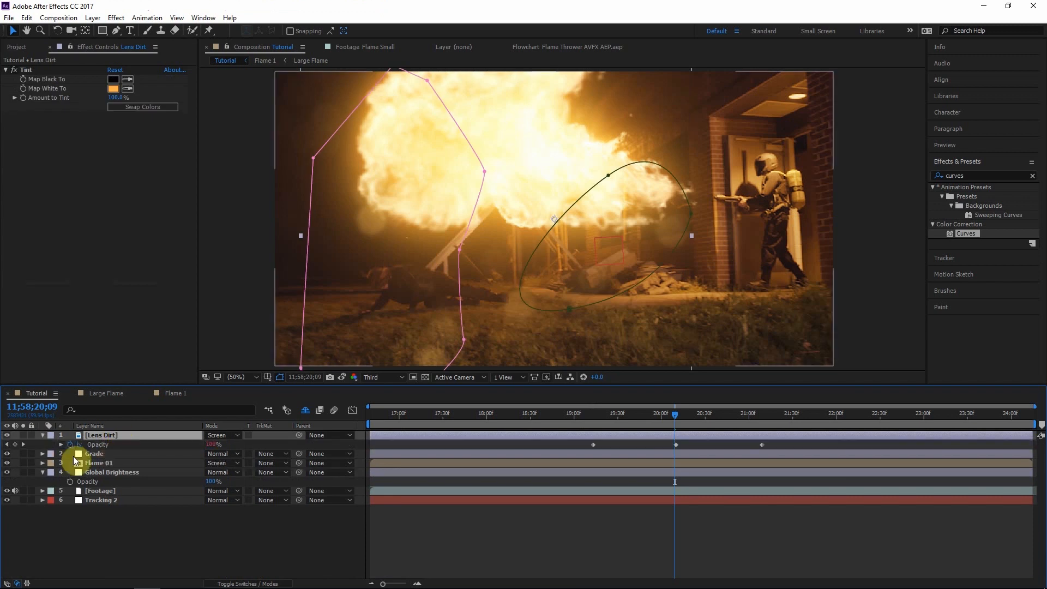
click(152, 533)
click(109, 444)
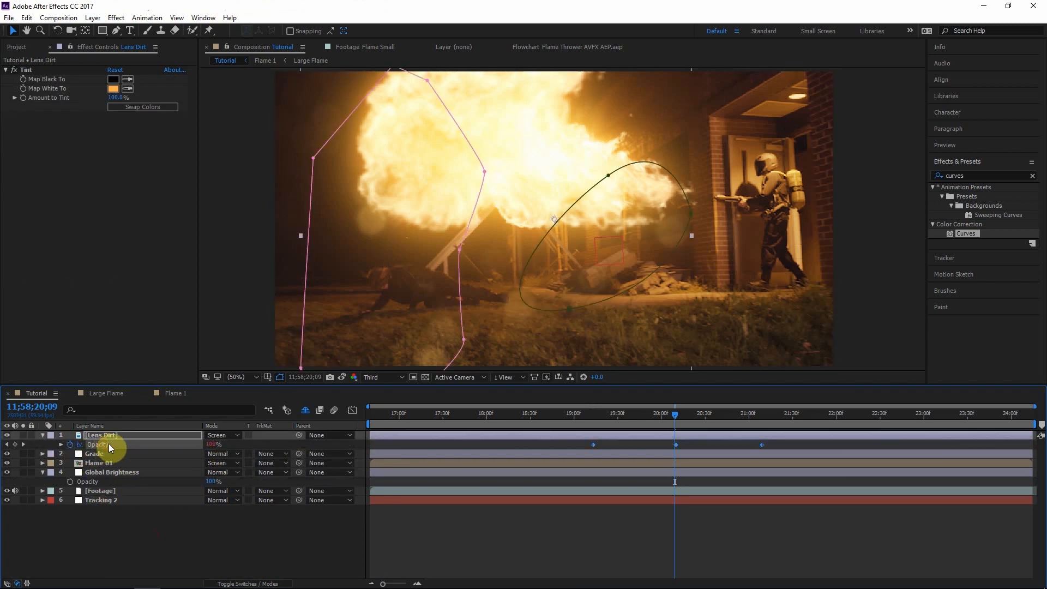
click(7, 444)
click(107, 472)
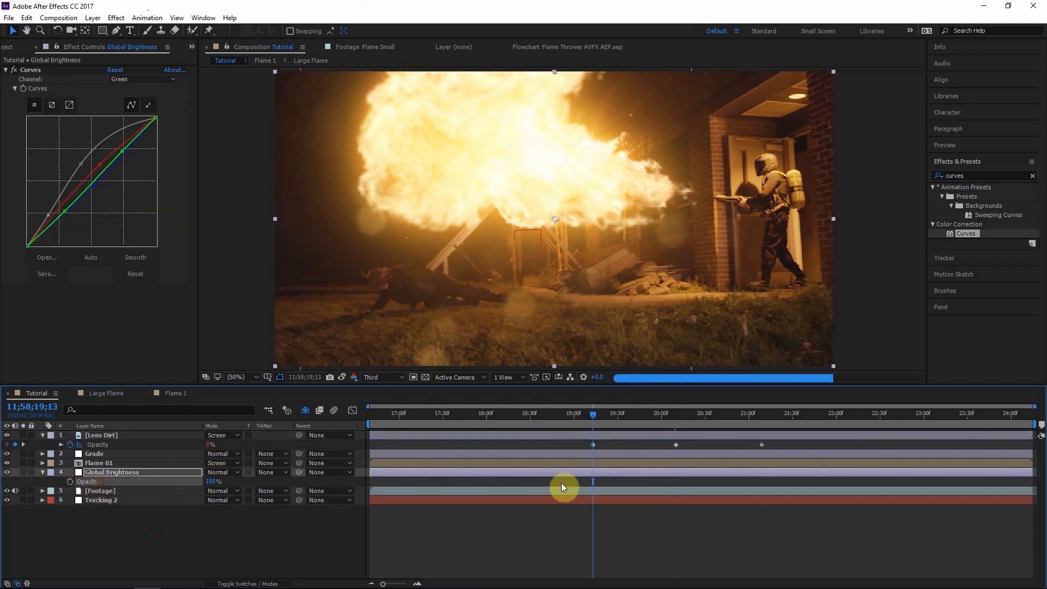
key(ctrl+v)
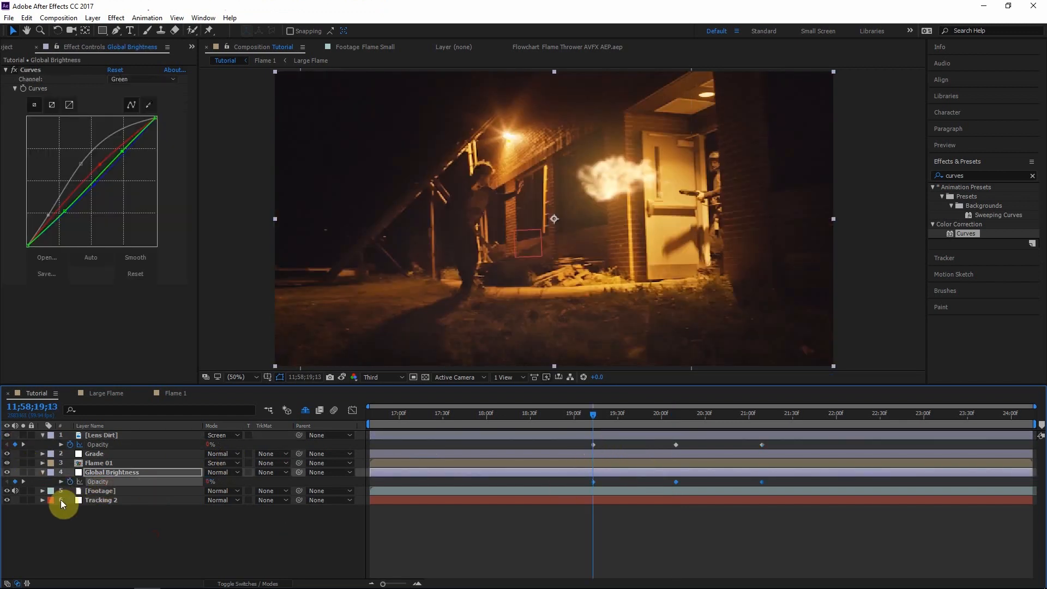
- Check Global Brightness's opacity curve around 11;58;19;40, and compare the shot at 11;58;20;05 with the layer hidden and shown
click(355, 531)
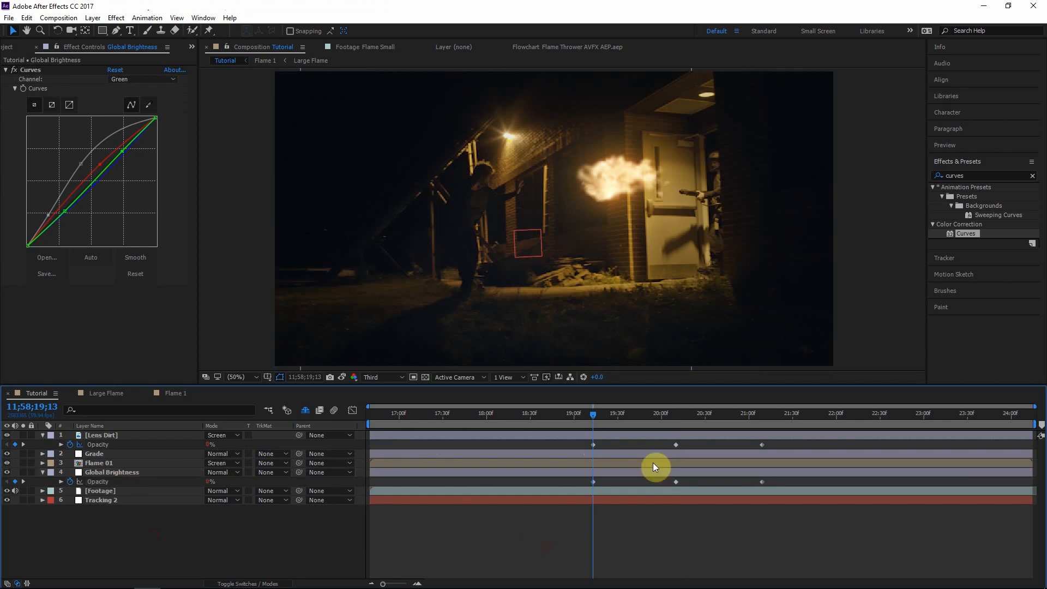
click(632, 417)
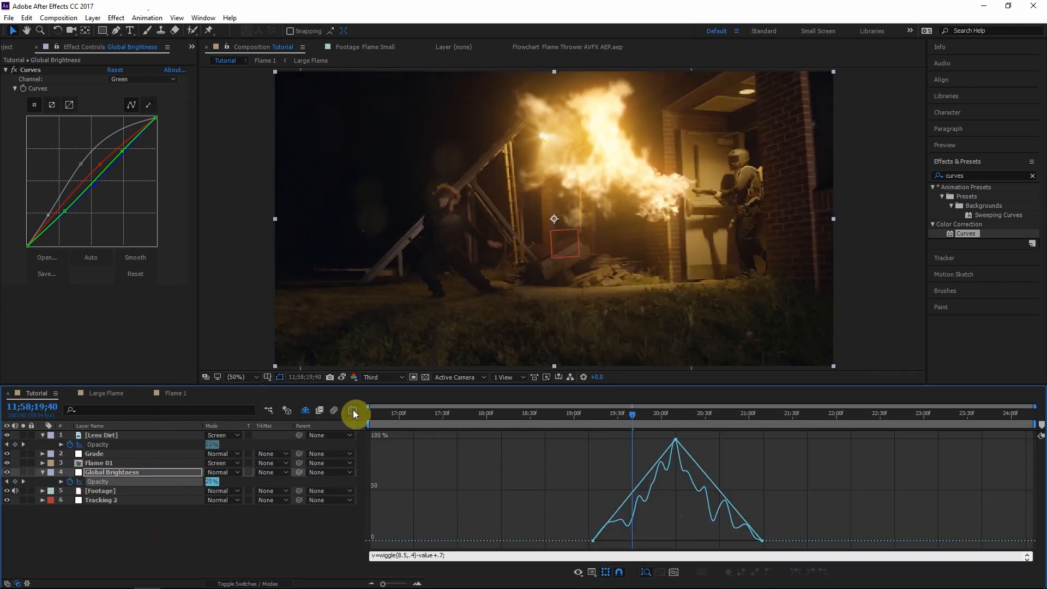
click(352, 410)
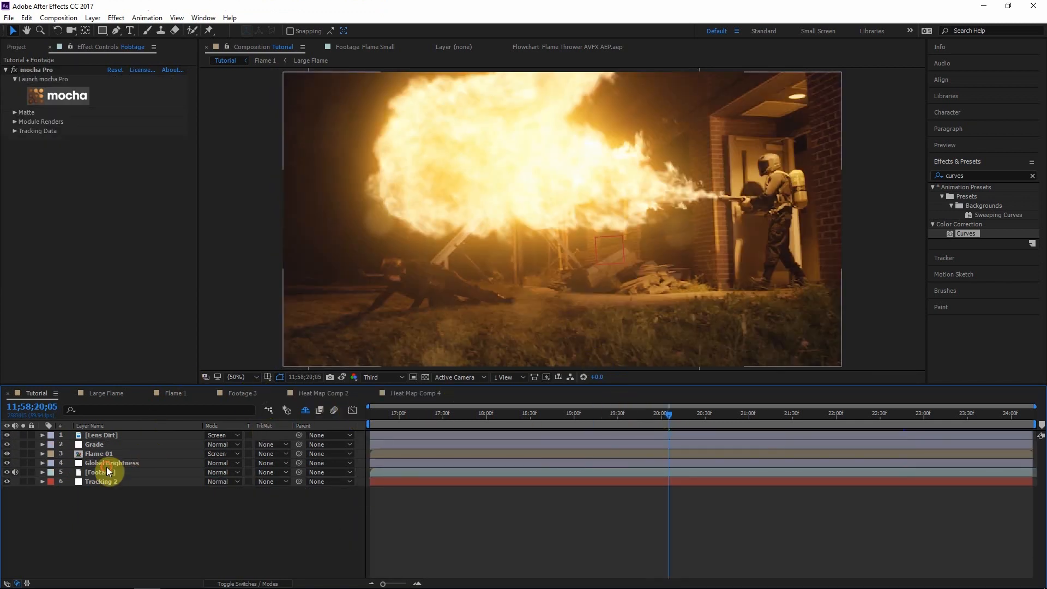
click(106, 464)
click(8, 462)
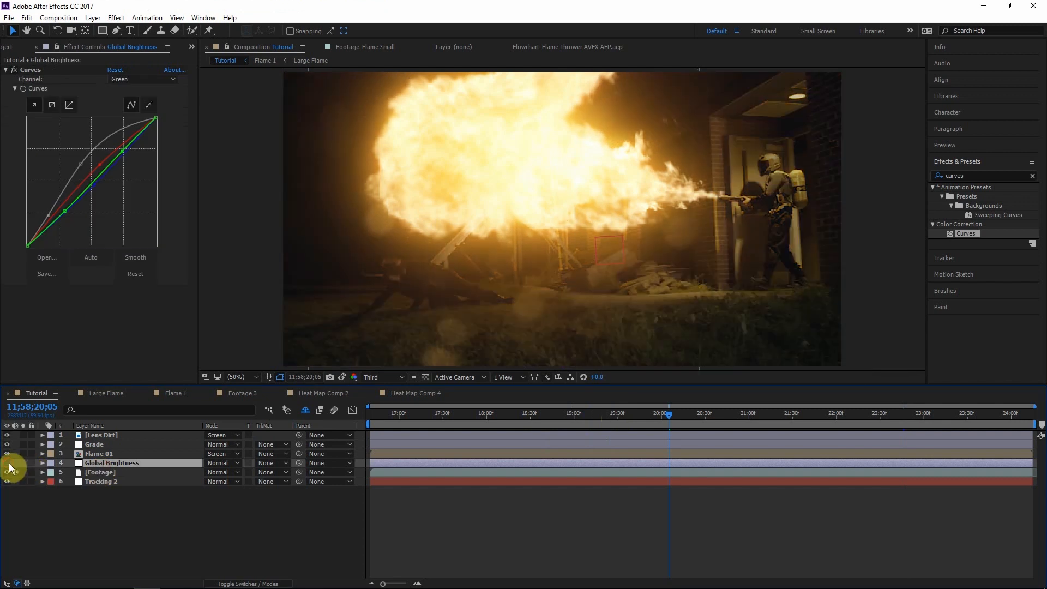
click(8, 463)
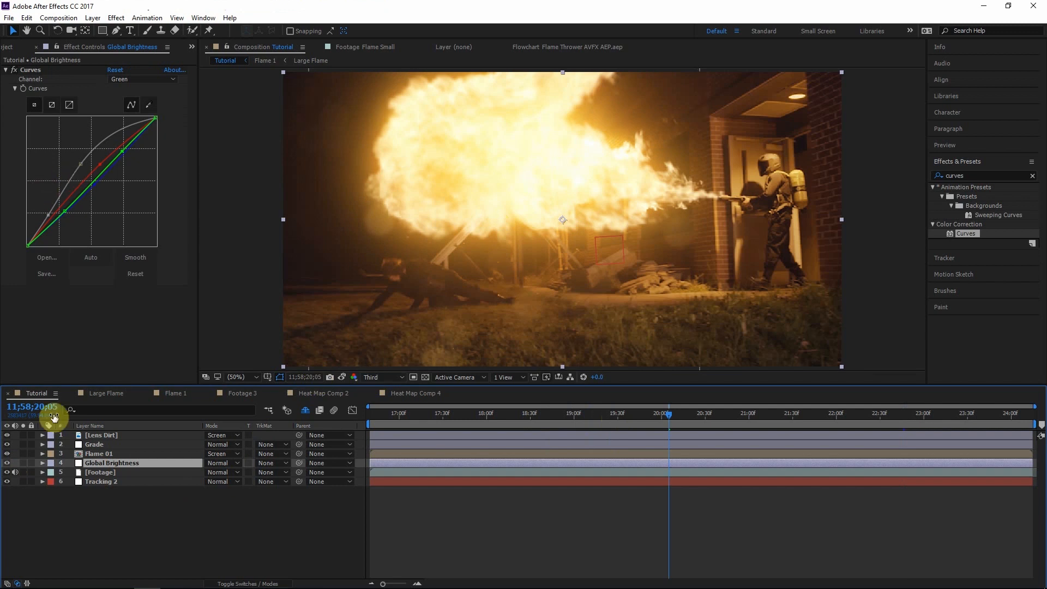
- Add an adjustment layer named Ground Brightness above Global Brightness and parent it to Tracking 2
key(ctrl+alt+y)
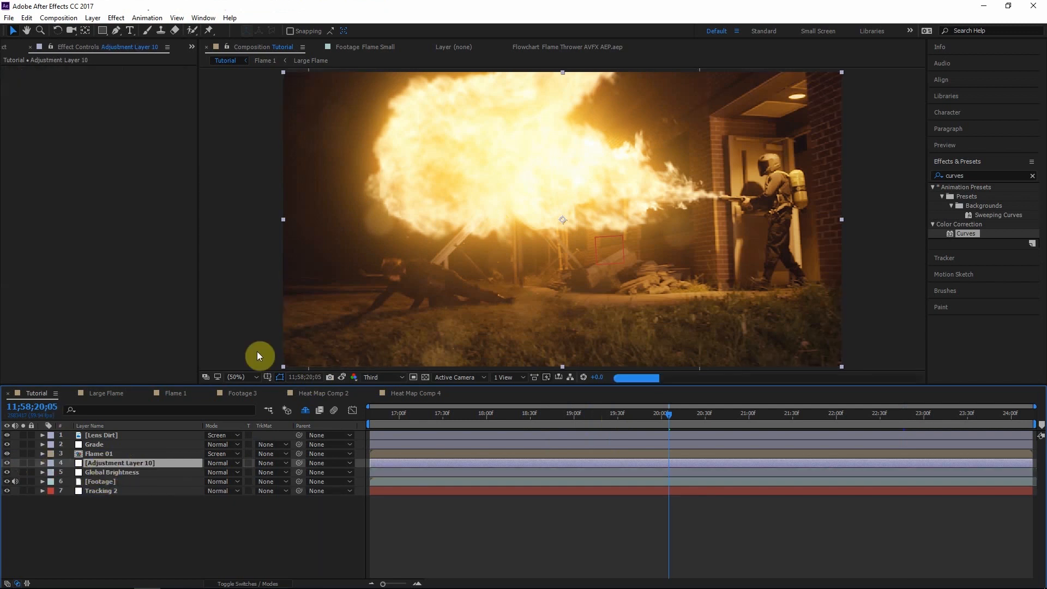
key(Return)
text(Ground Brightness)
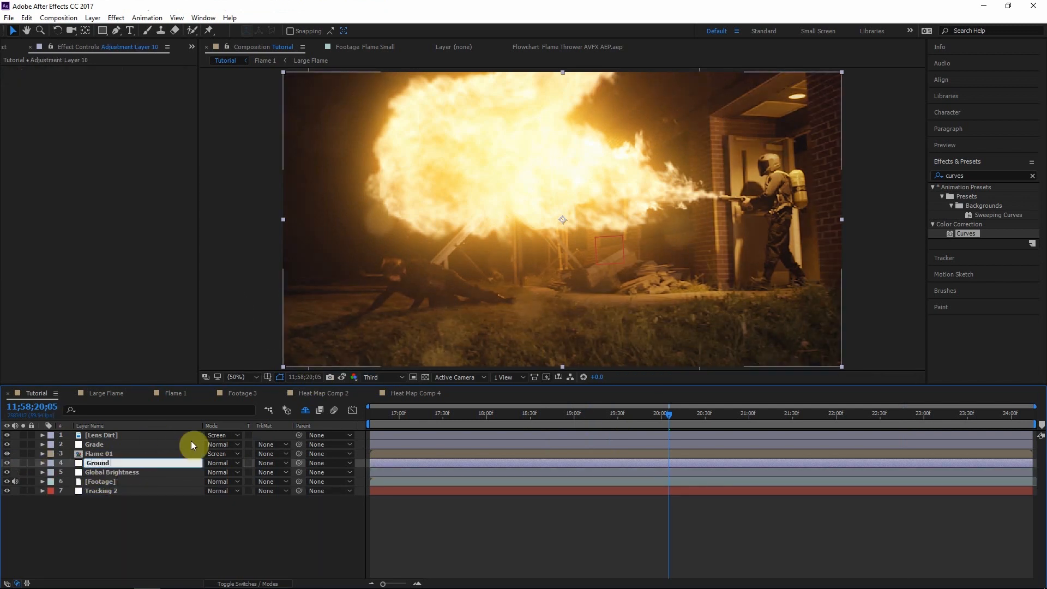
key(Return)
click(166, 462)
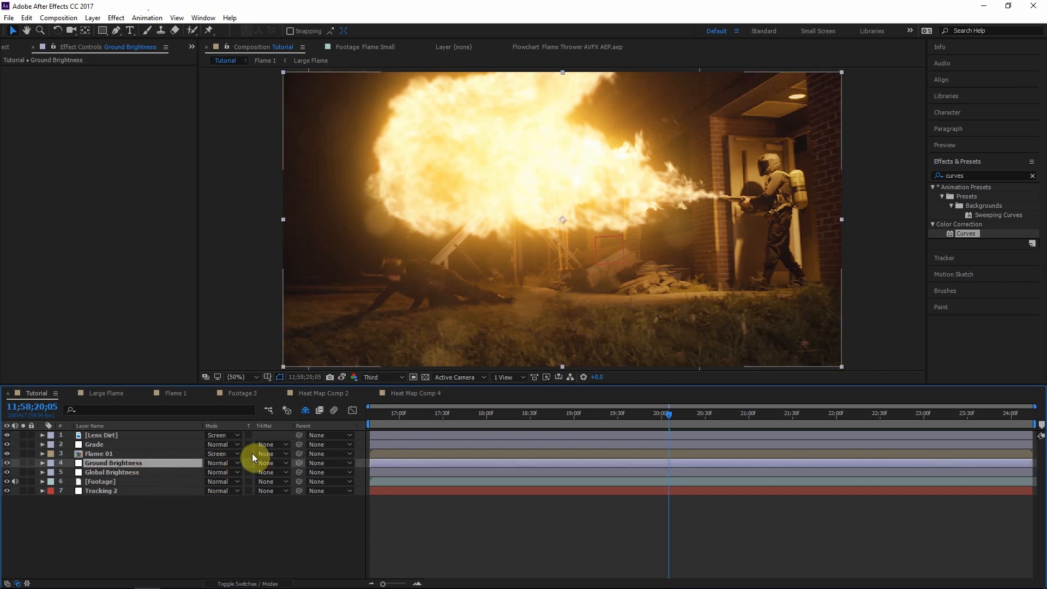
drag(299, 463, 80, 493)
click(80, 489)
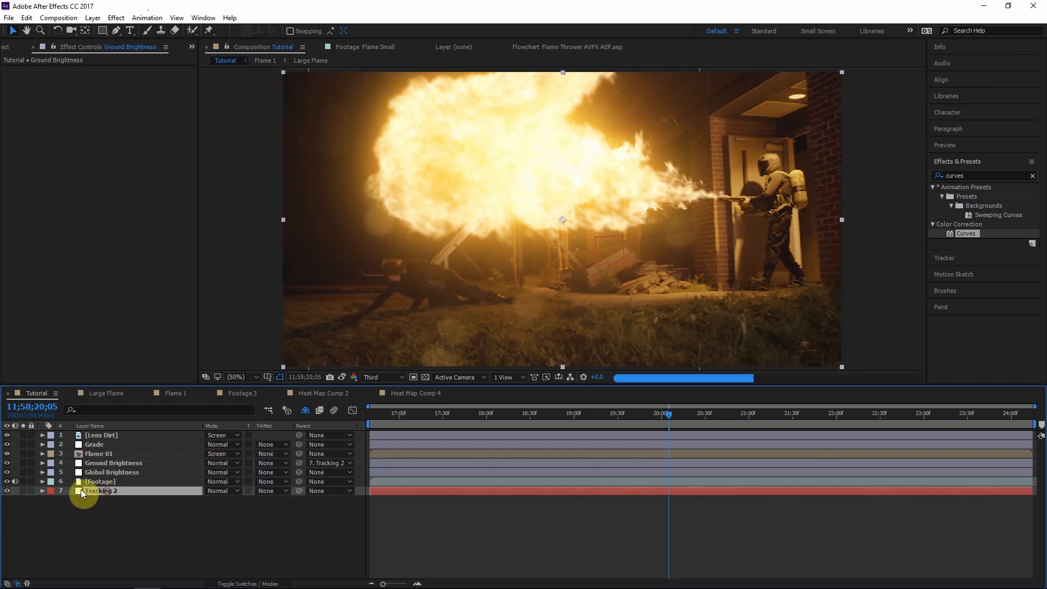
- Scale Ground Brightness up to 192.3% so it extends well beyond the frame
click(111, 461)
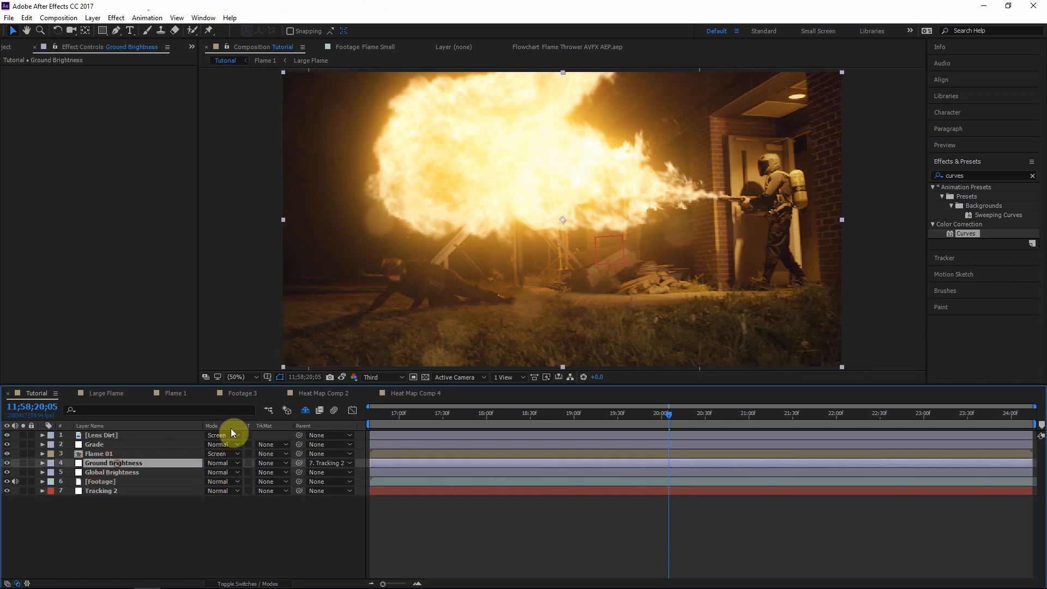
key(s)
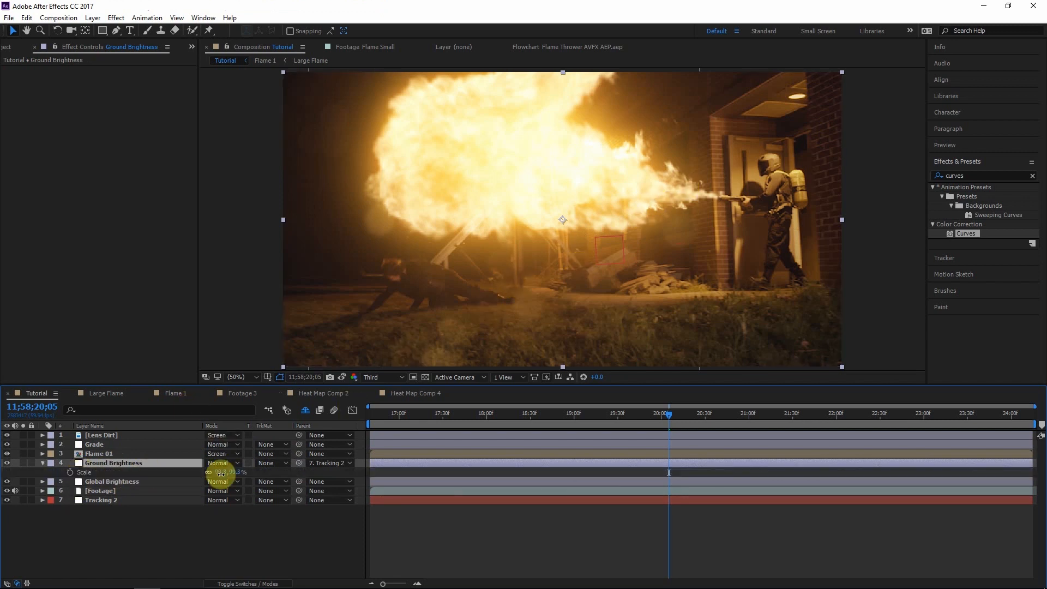
drag(221, 474, 291, 474)
scroll(702, 197, down, 3)
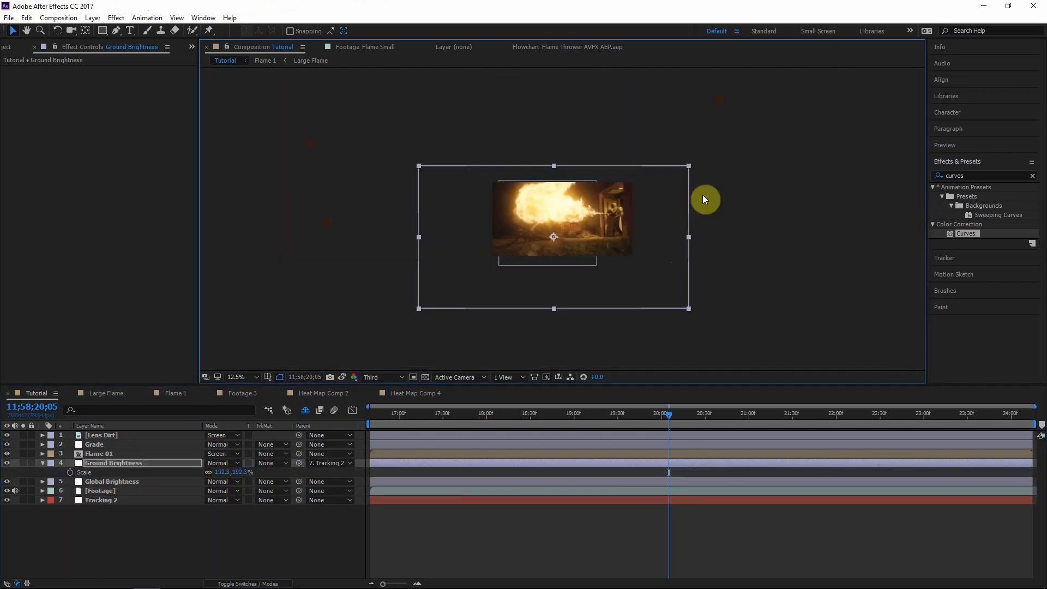
scroll(666, 203, up, 1)
scroll(498, 263, up, 2)
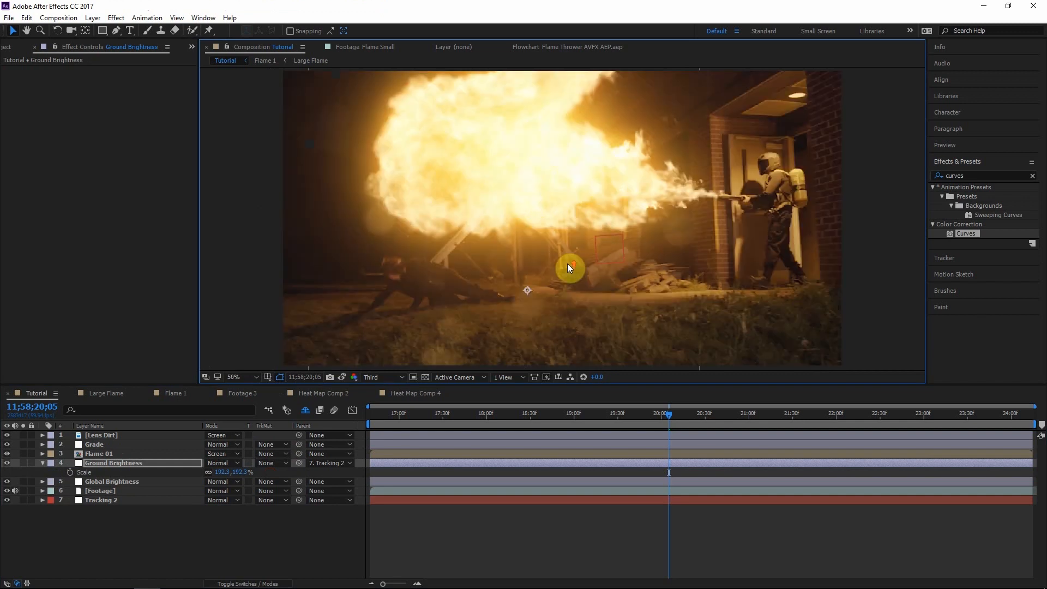
- Mask Ground Brightness with a wide, flat ellipse on the ground beneath the flame, and brighten it with a Curves effect
drag(104, 30, 139, 51)
drag(356, 251, 705, 294)
key(v)
drag(356, 272, 364, 276)
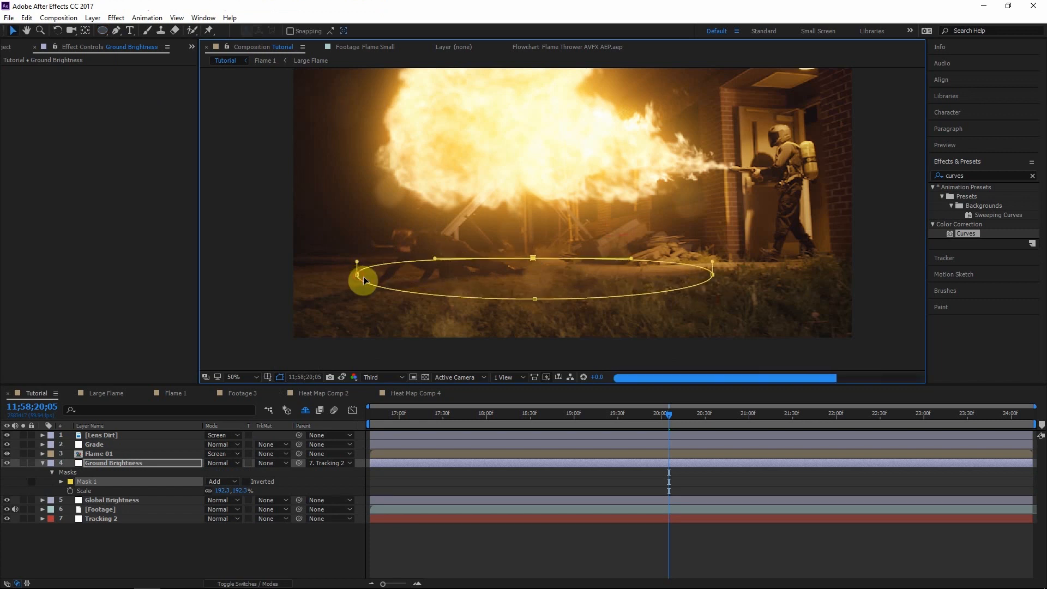
drag(966, 233, 113, 460)
drag(96, 177, 95, 158)
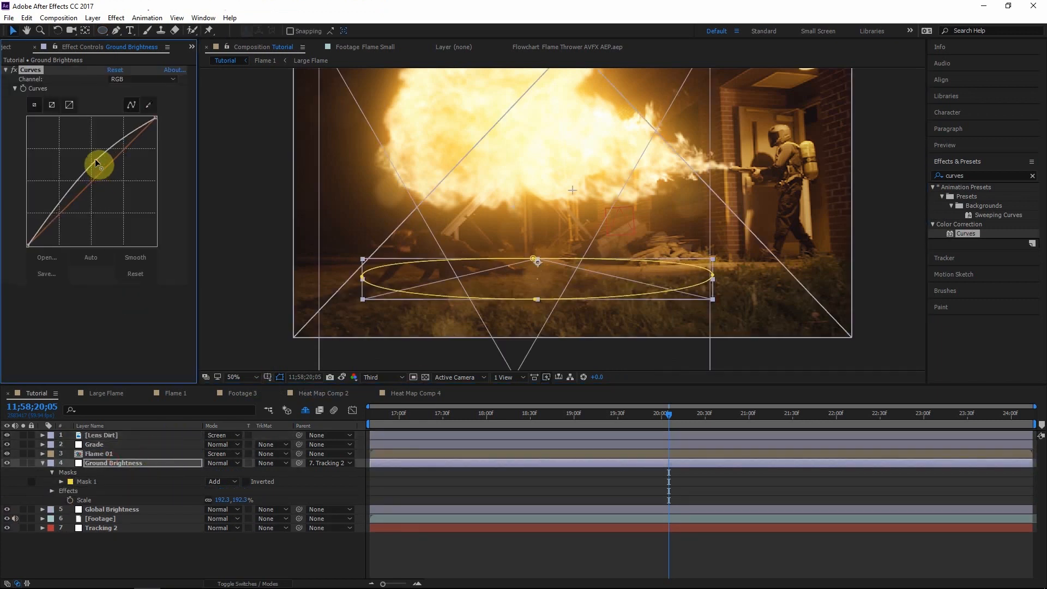
- Solo Ground Brightness with its adjustment switch off, and feather the ellipse widely in the horizontal direction and much less vertically
click(108, 463)
key(f)
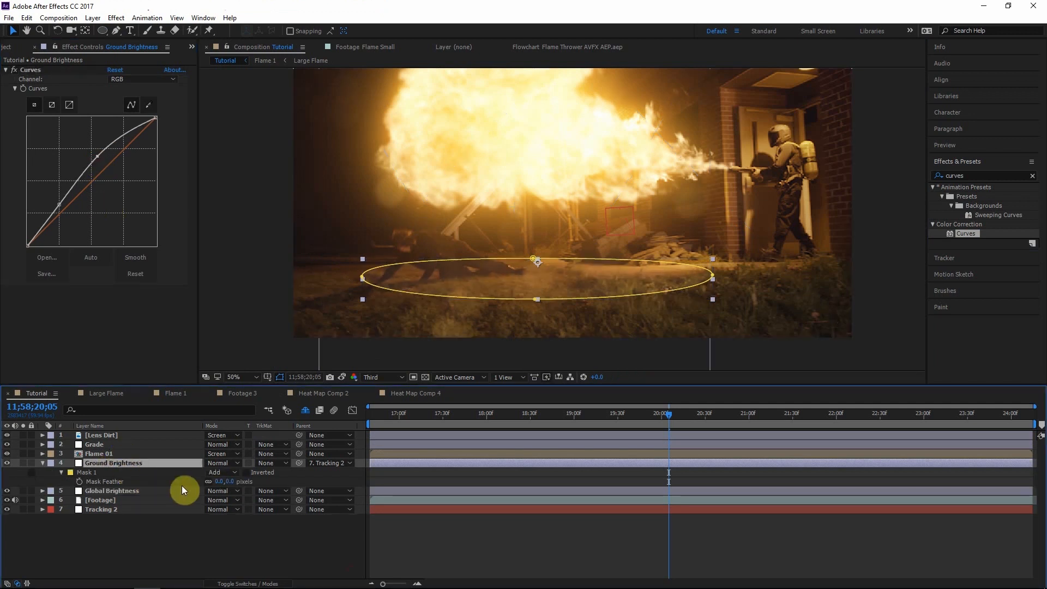
click(219, 481)
click(23, 463)
key(F4)
drag(218, 482, 354, 469)
mouse_move(237, 482)
mouse_down()
mouse_move(262, 479)
mouse_move(241, 483)
mouse_up()
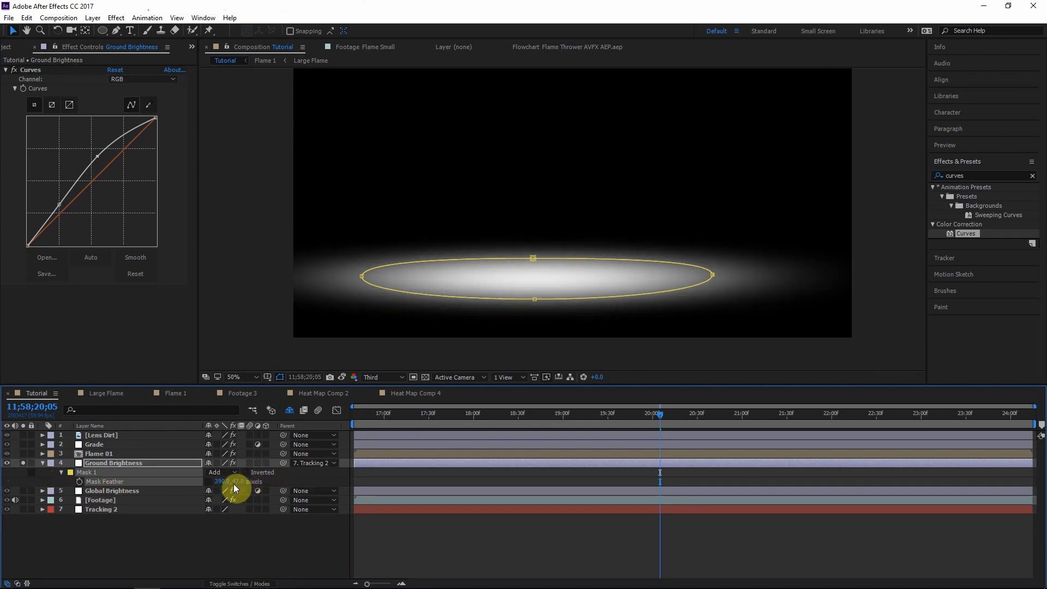
- Keyframe the Ground Brightness mask path at five times, reshaping and shifting the ellipse so it follows the flame
key(m)
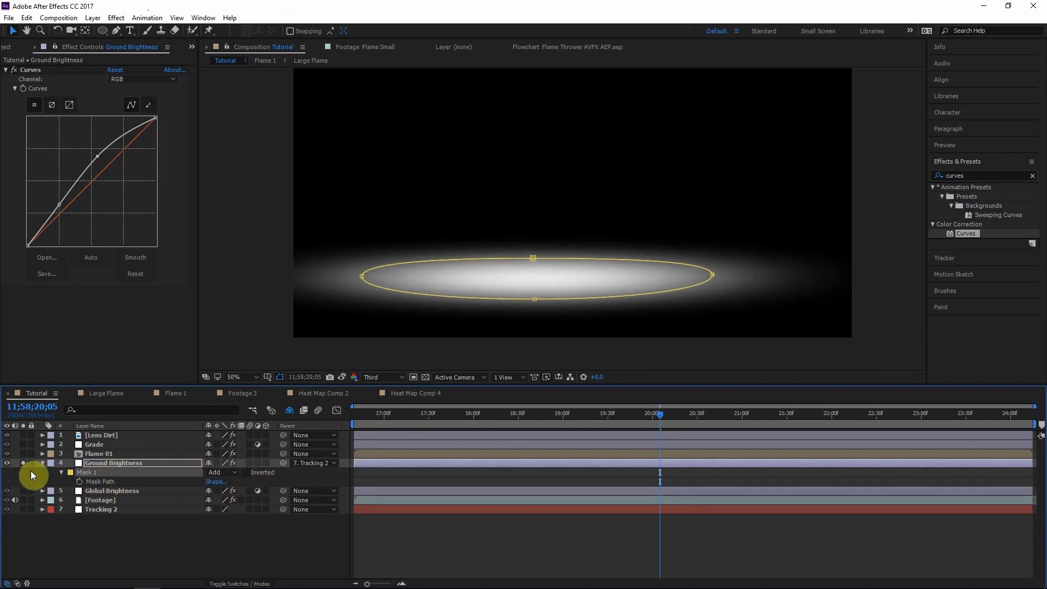
click(79, 482)
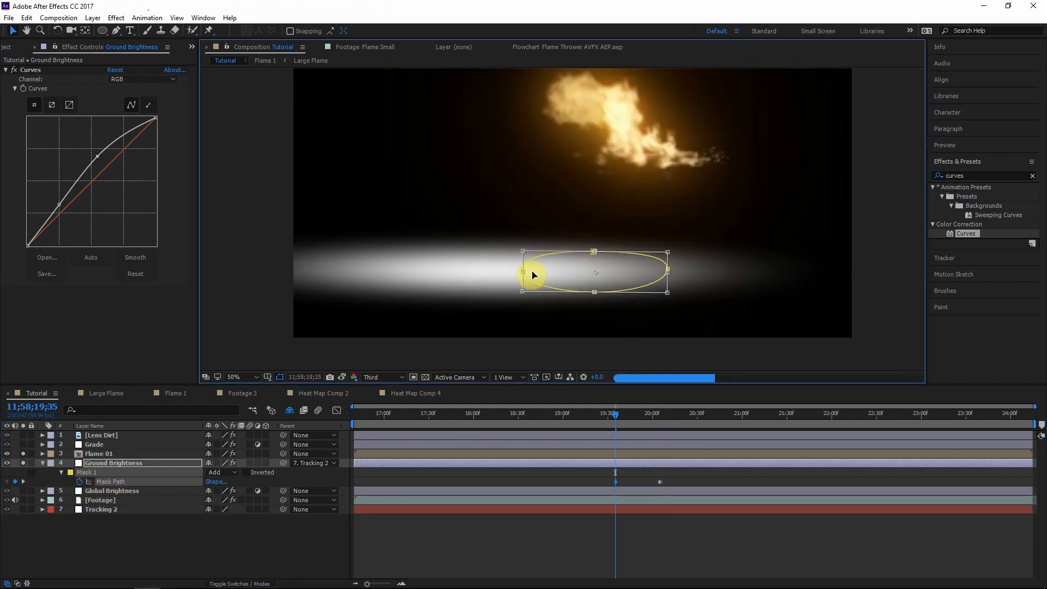
drag(599, 262, 618, 266)
click(582, 417)
drag(582, 416, 720, 416)
double_click(596, 299)
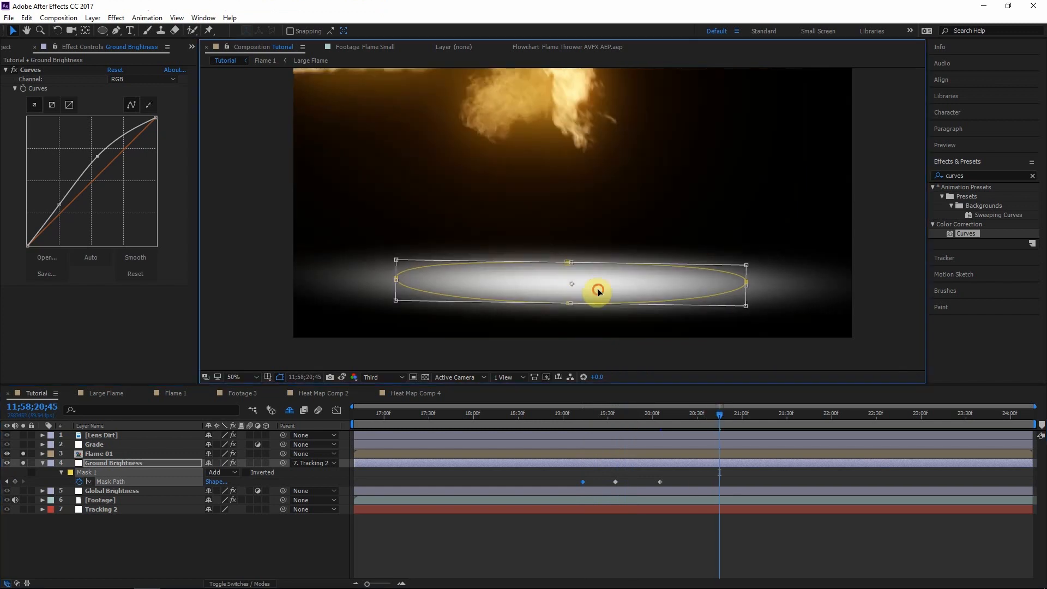
drag(596, 288, 475, 284)
drag(730, 417, 790, 416)
drag(502, 283, 491, 283)
- Keyframe the Ground Brightness mask feather at 11;58;19;58 and widen it considerably at 11;58;21;18 as the flame dies
click(649, 412)
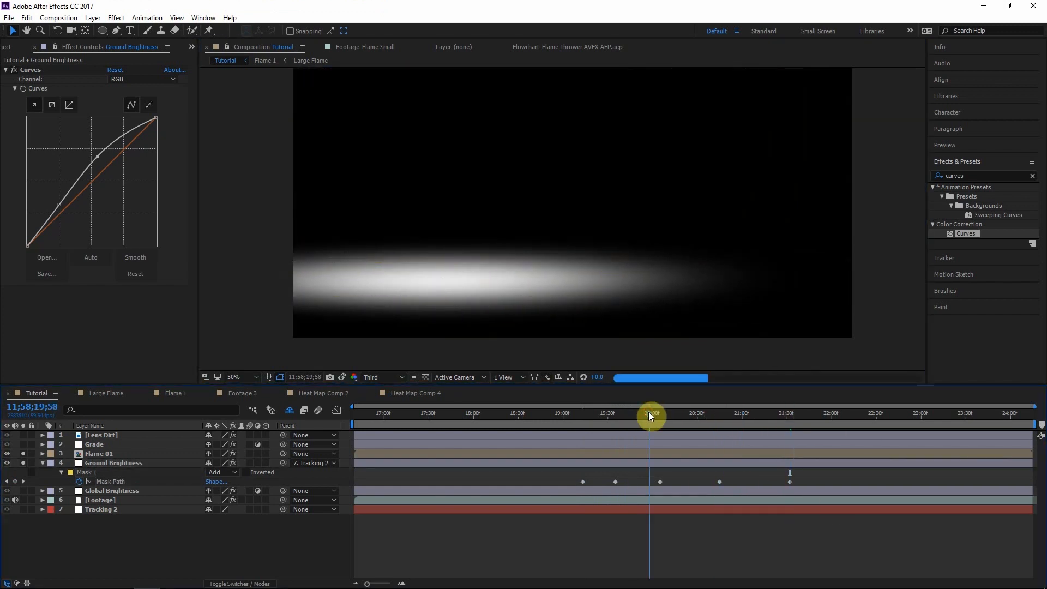
click(114, 463)
key(f)
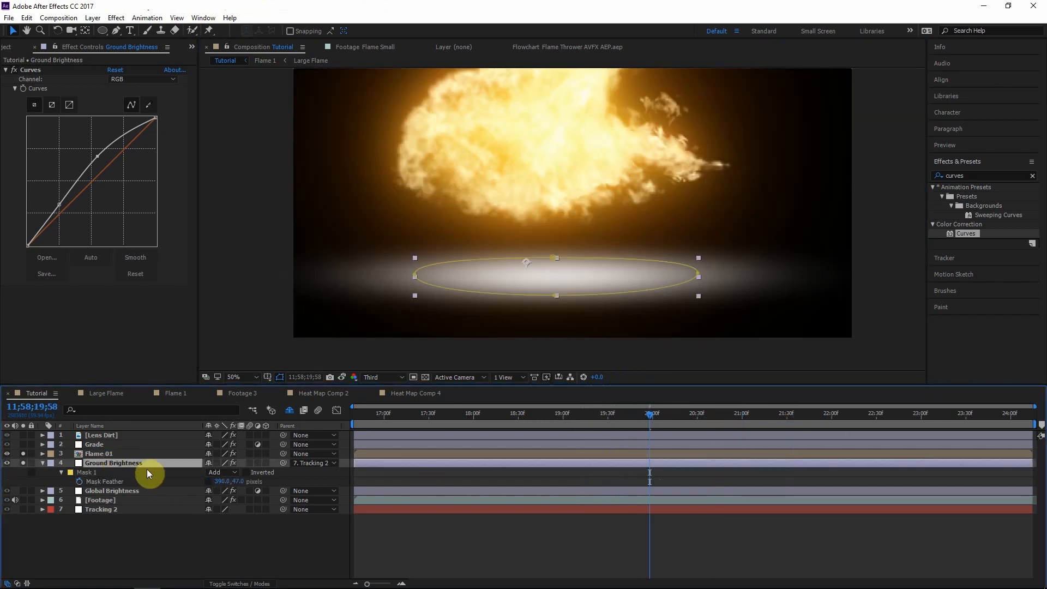
click(80, 481)
drag(649, 416, 769, 418)
drag(229, 481, 277, 477)
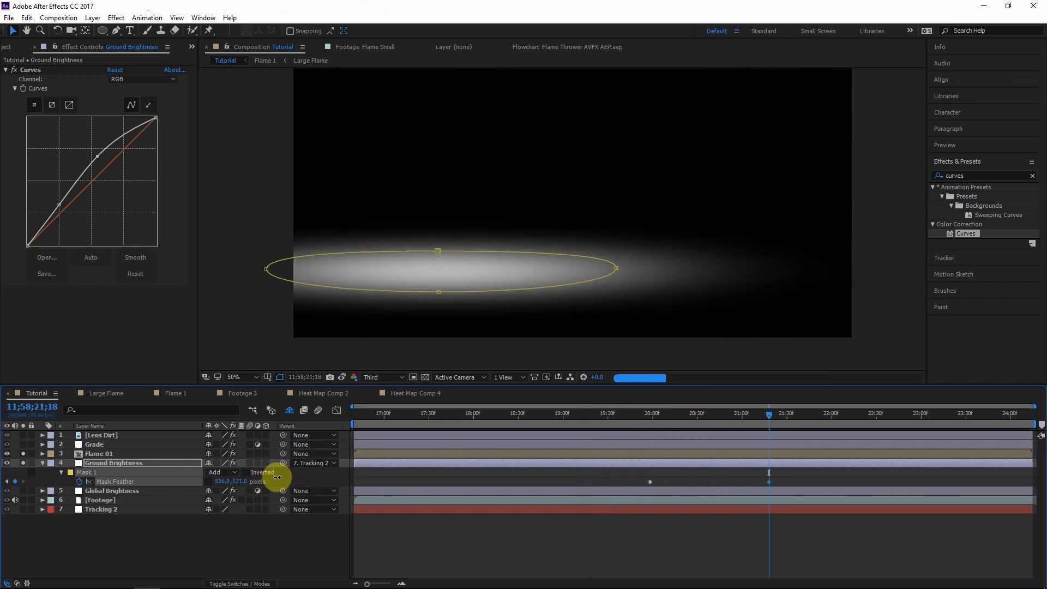
- Keyframe Ground Brightness's opacity at 100% at 11;58;19;54 and fade it out at 11;58;21;15
click(646, 415)
key(t)
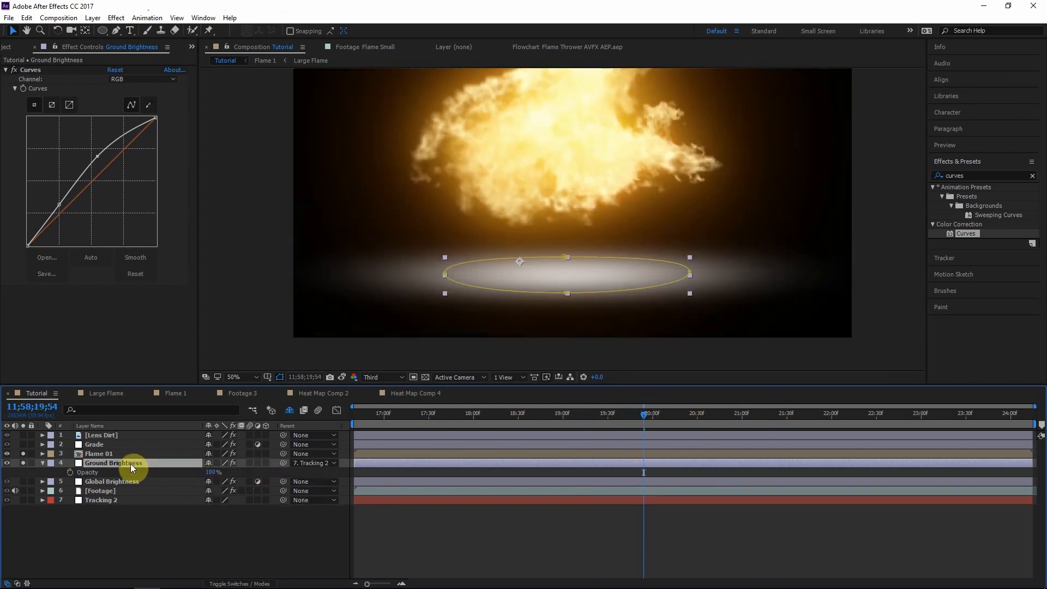
click(69, 472)
drag(646, 415, 764, 417)
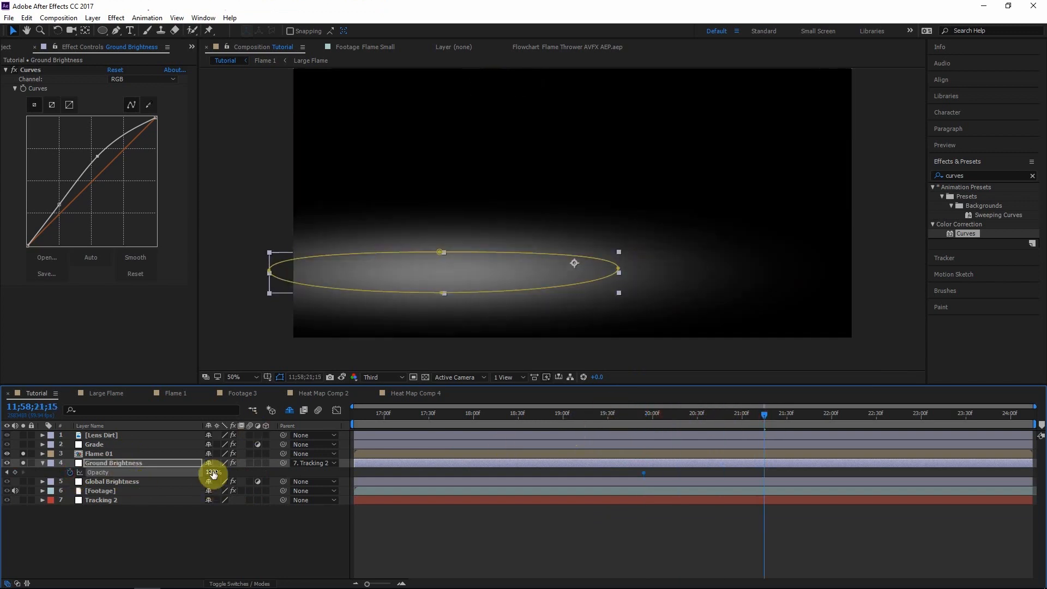
drag(213, 474, 10, 482)
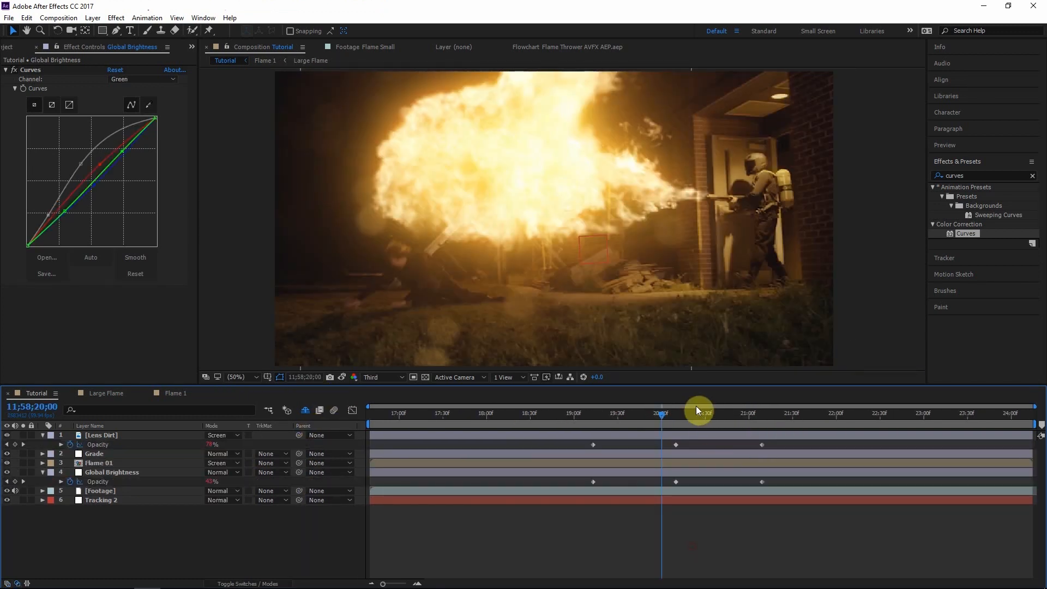
- Examine the heat distortion setup in Footage 3: the animated heat map inside its displacement layer and the Heat Distortion layer's Compound Blur effects
drag(697, 410, 720, 412)
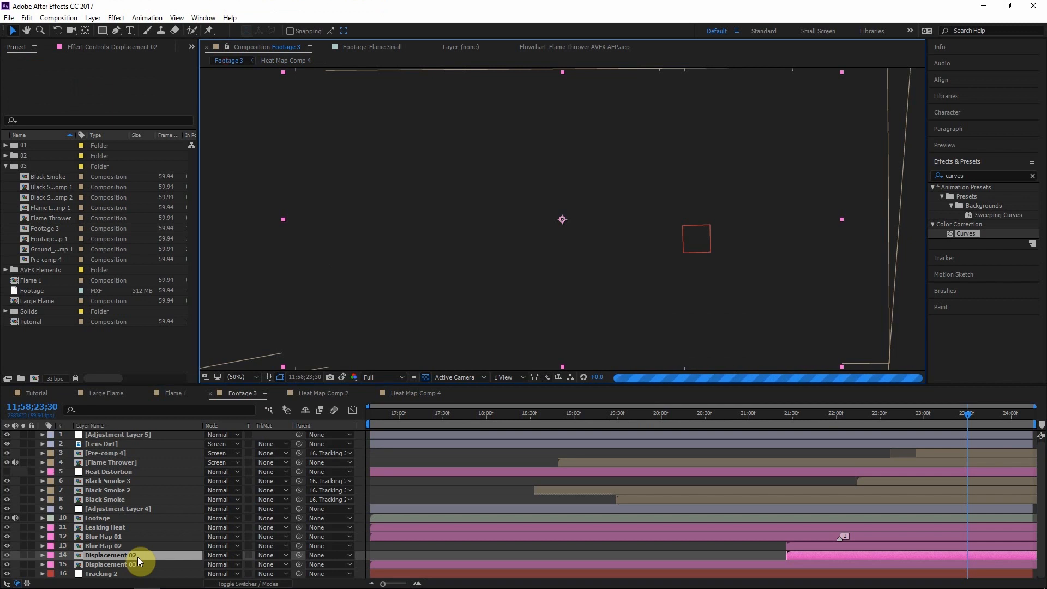
double_click(139, 561)
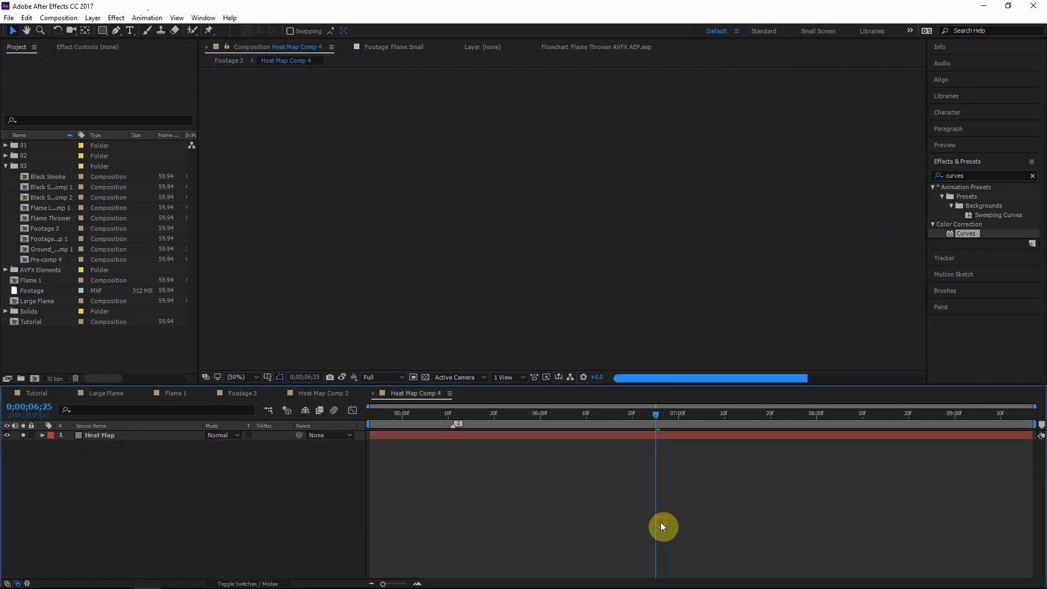
drag(662, 416, 600, 419)
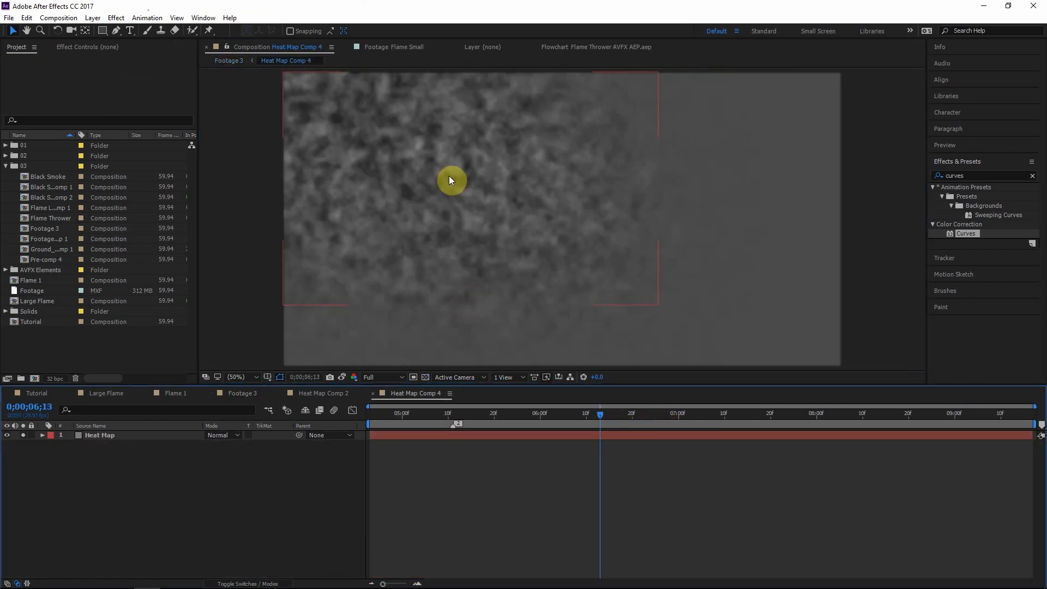
click(229, 60)
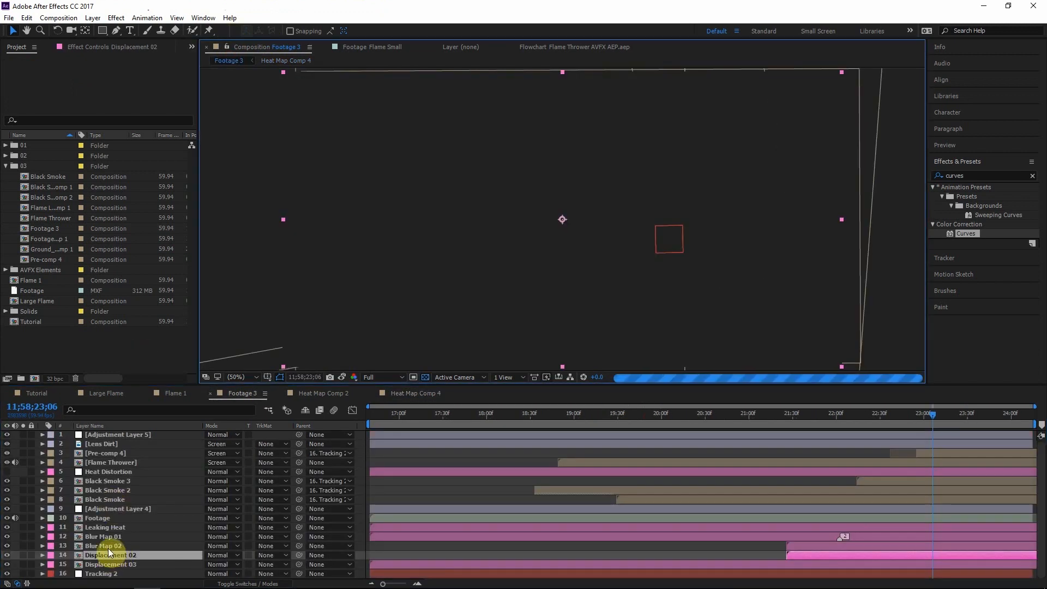
click(108, 472)
click(35, 107)
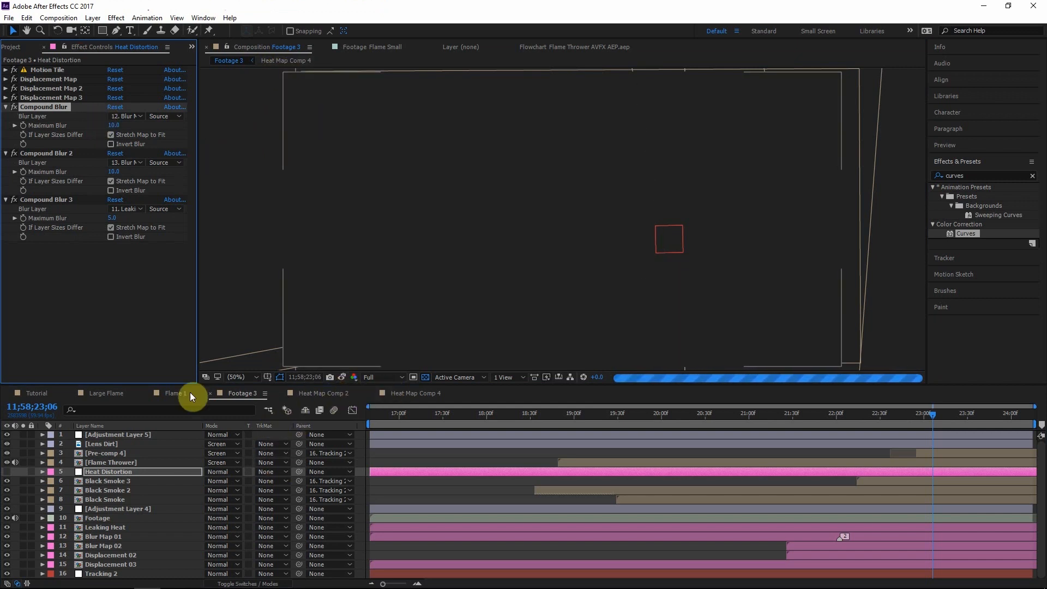
- Return to the Tutorial composition, collapse the keyframed properties and review the frames after the flame burst
click(36, 386)
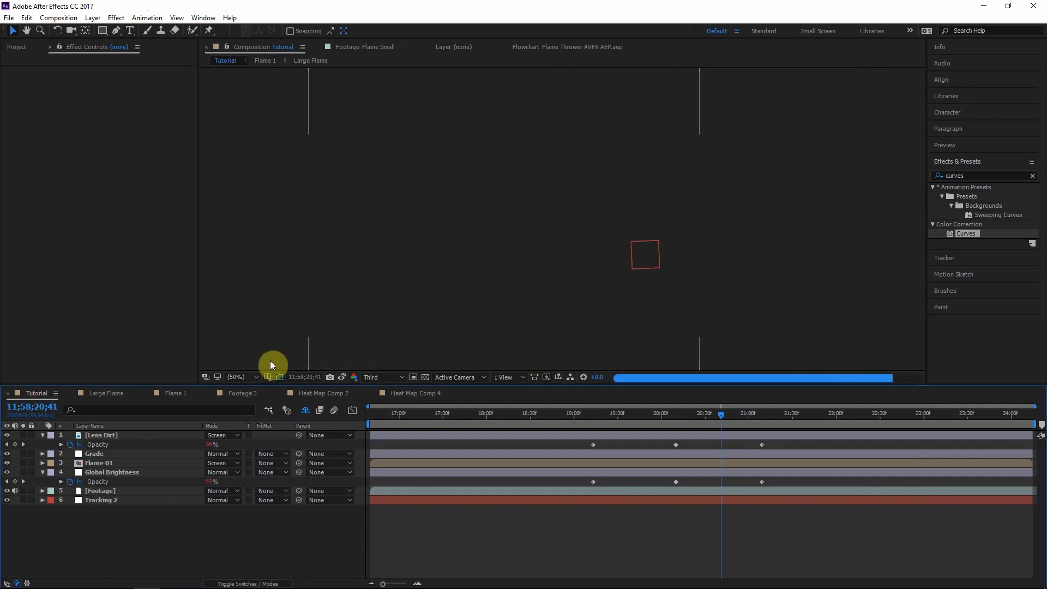
key(u)
click(849, 421)
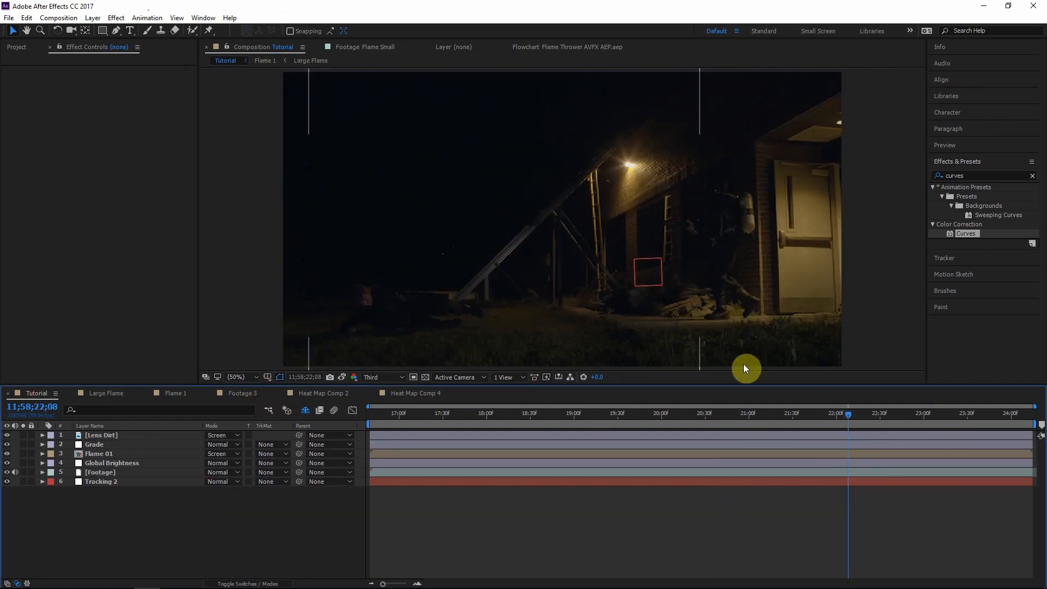
click(903, 409)
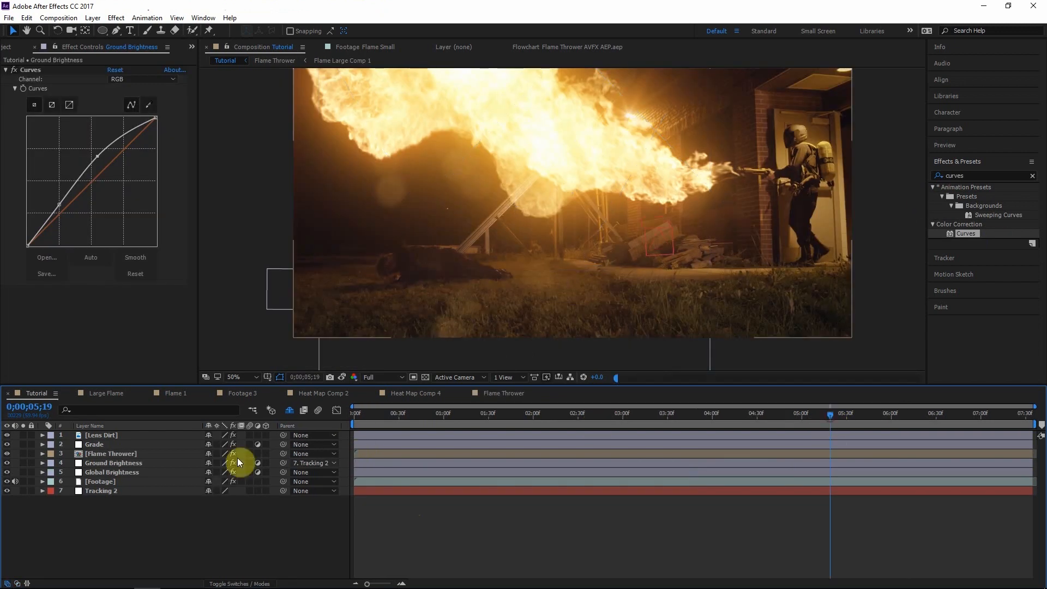
- Duplicate the Flame Large Comp 1 and Flame Small layers in Flame Thrower and shift the copies to a second burst near 6 seconds
double_click(138, 455)
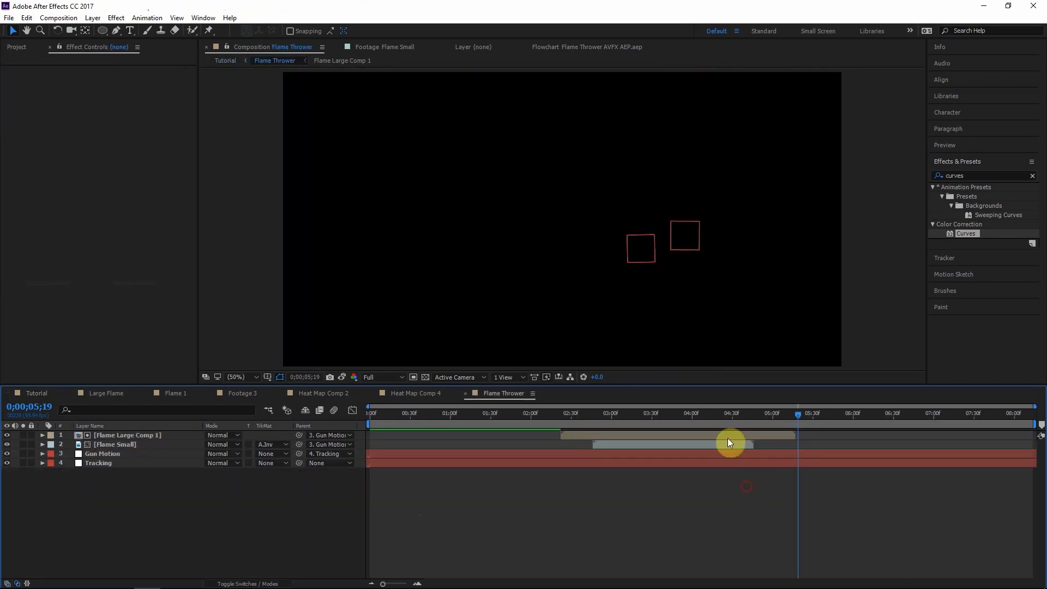
click(704, 420)
click(669, 421)
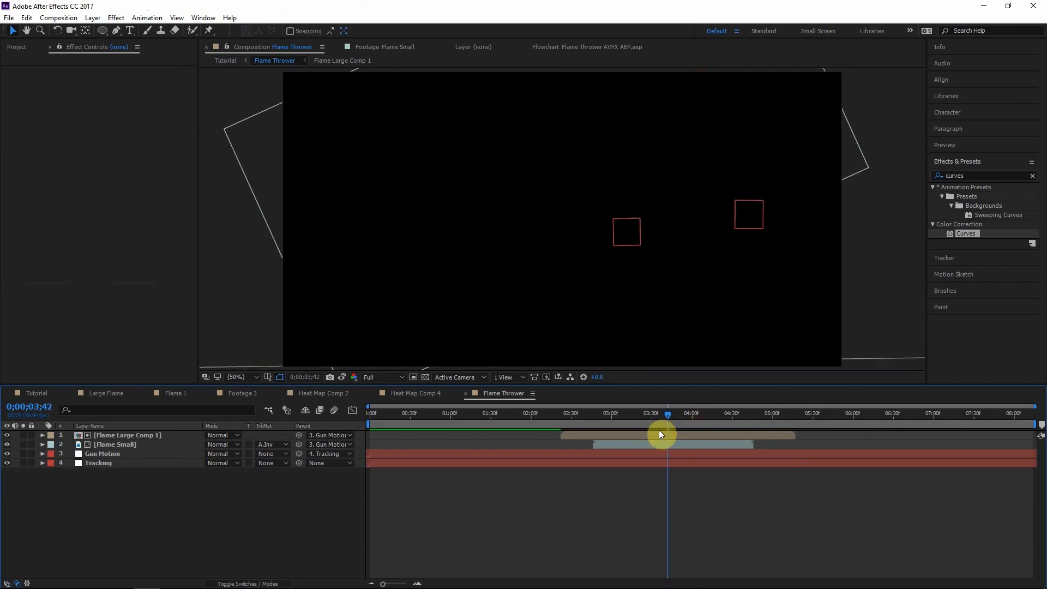
click(663, 435)
shift+click(671, 444)
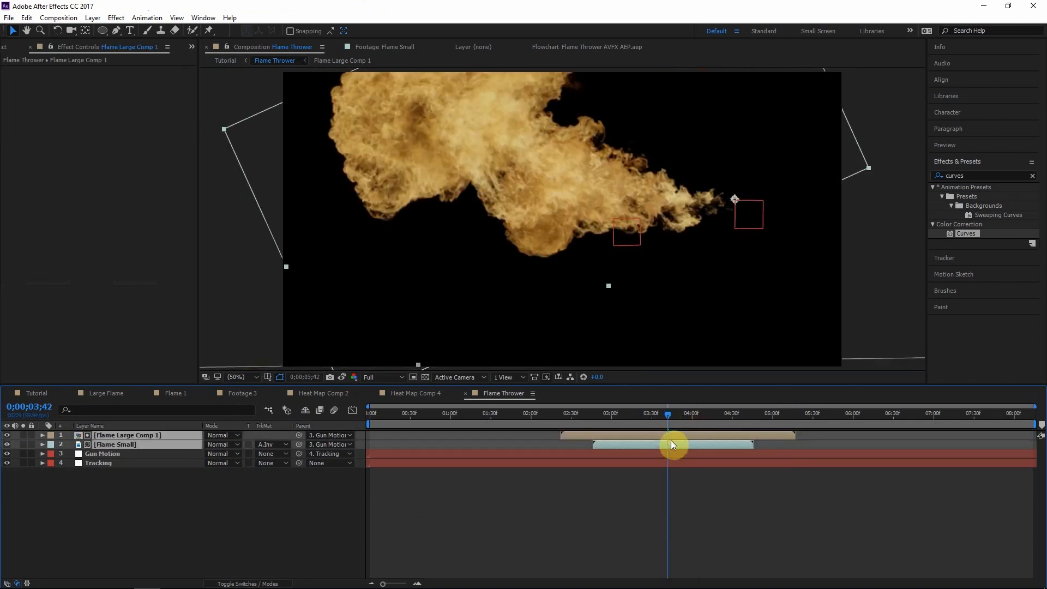
key(ctrl+d)
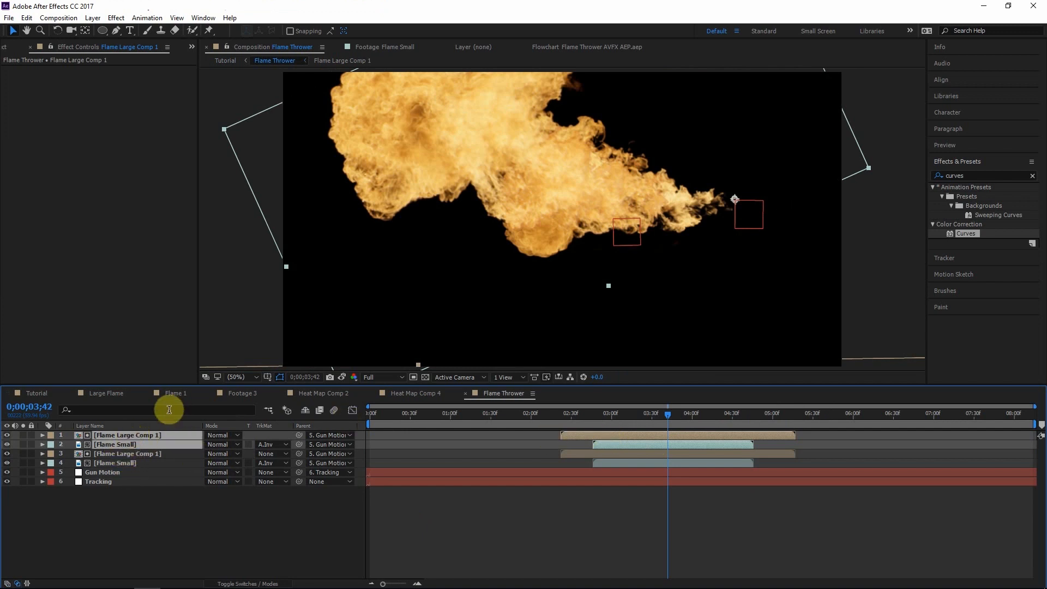
drag(648, 438, 908, 443)
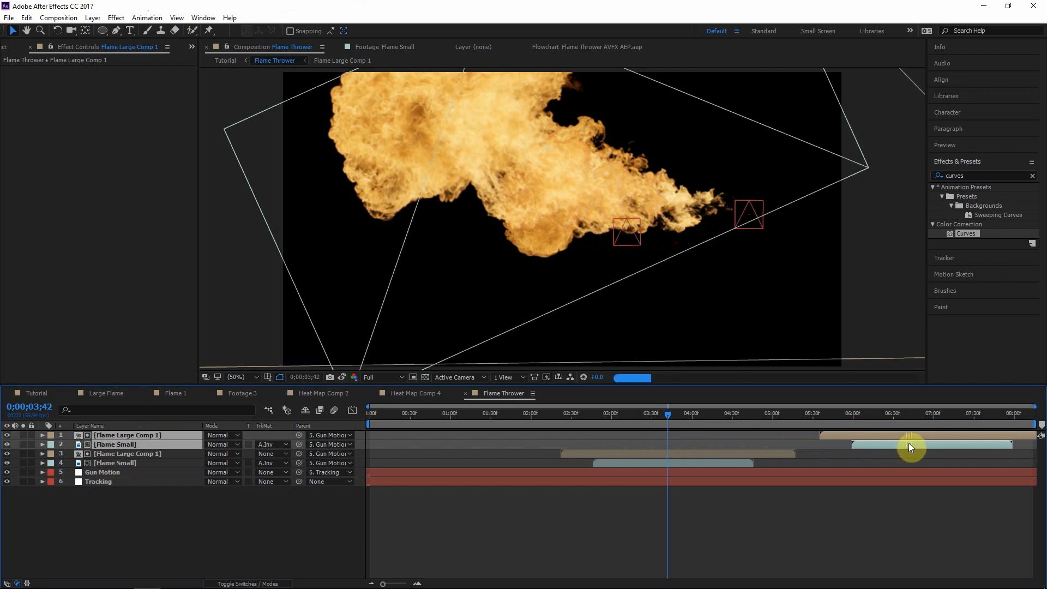
click(858, 417)
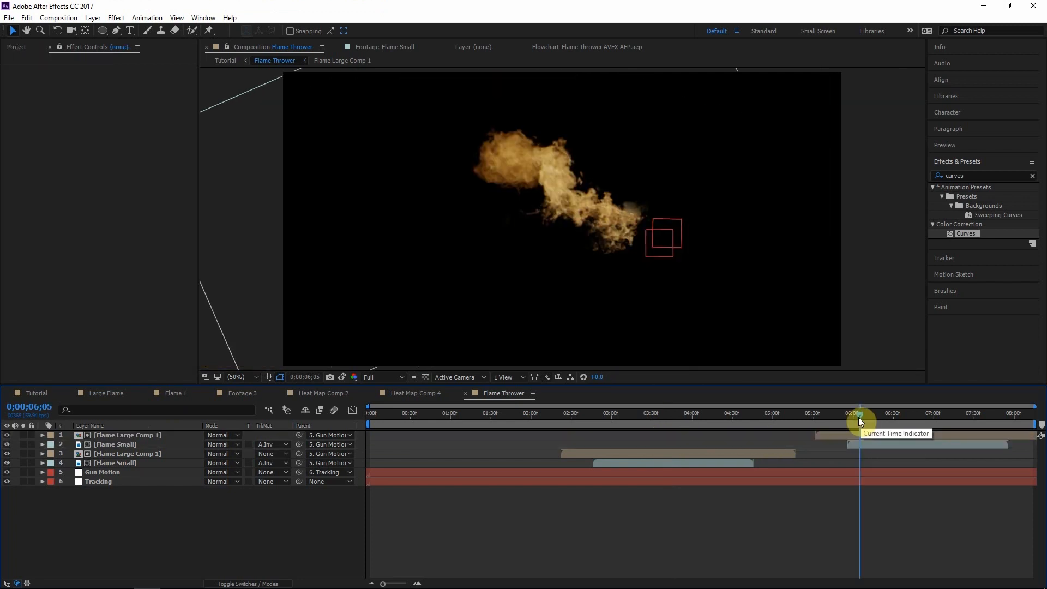
drag(859, 418, 872, 418)
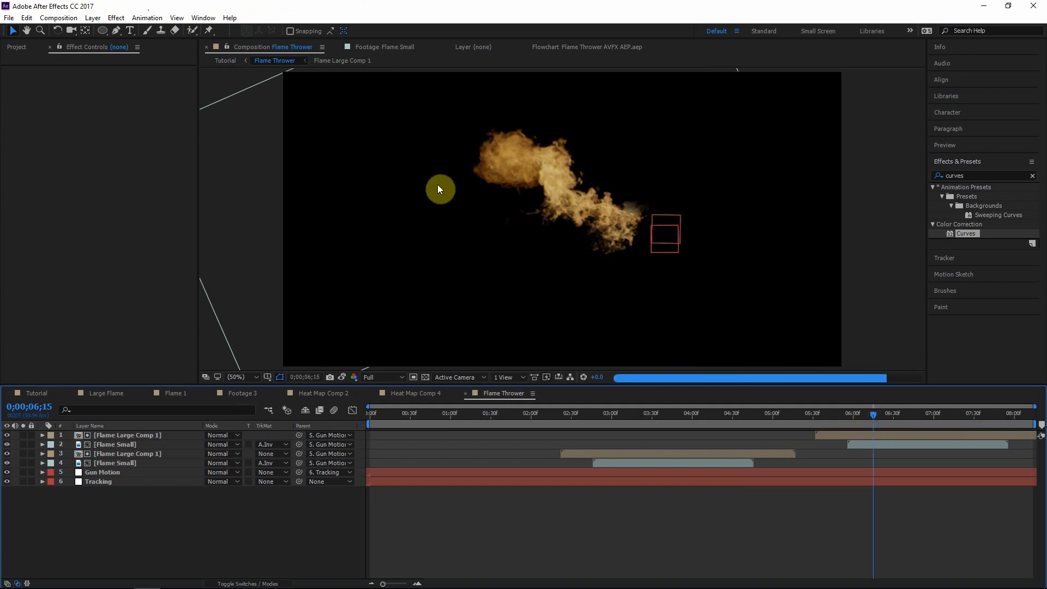
- Copy the Footage layer from Tutorial into the Flame Thrower composition and place it beneath all the other layers
click(225, 61)
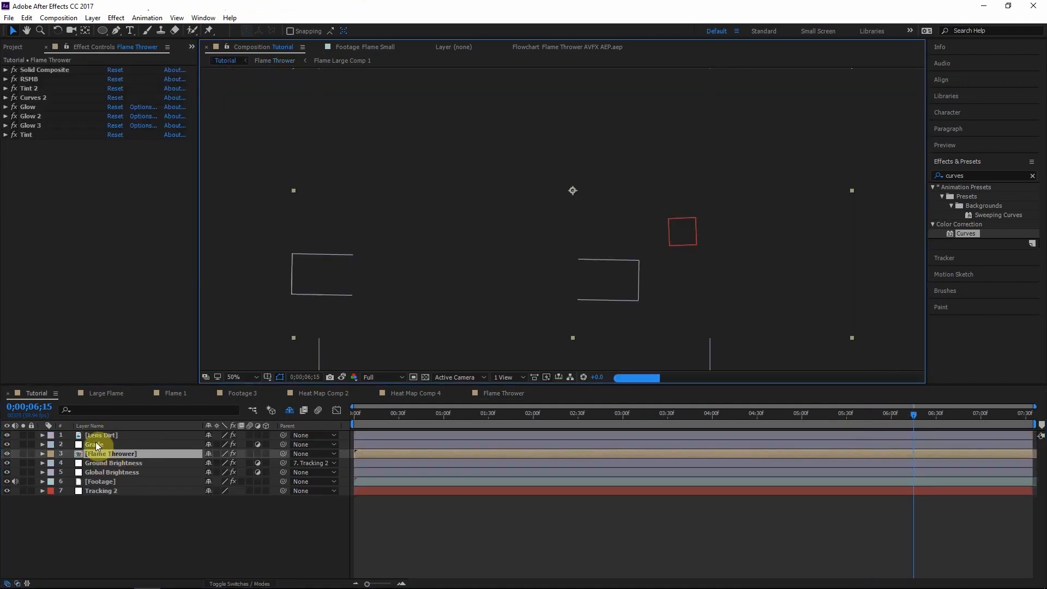
click(104, 482)
double_click(102, 454)
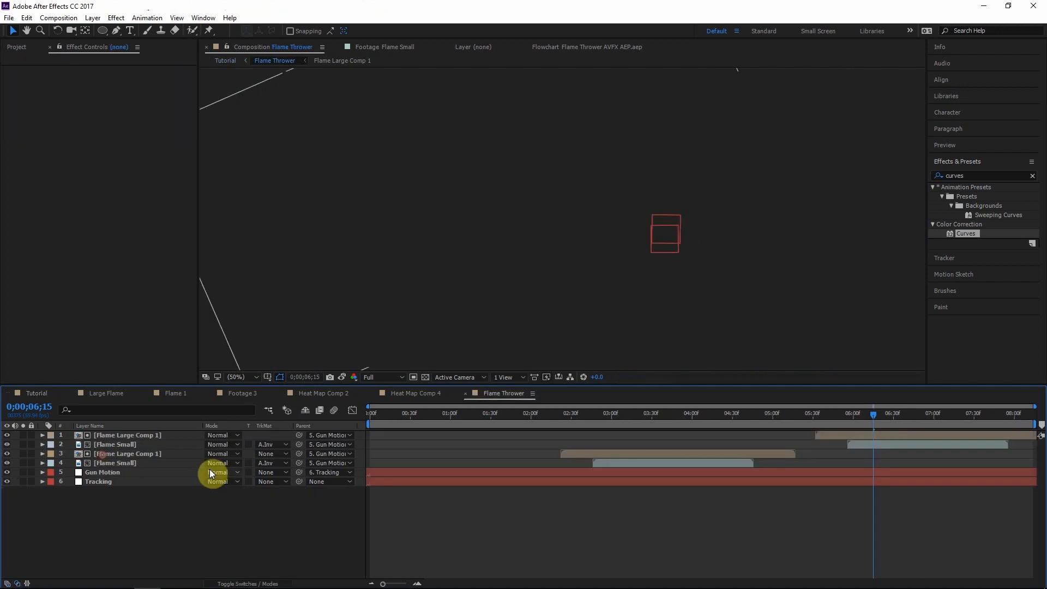
key(ctrl+v)
drag(99, 437, 249, 518)
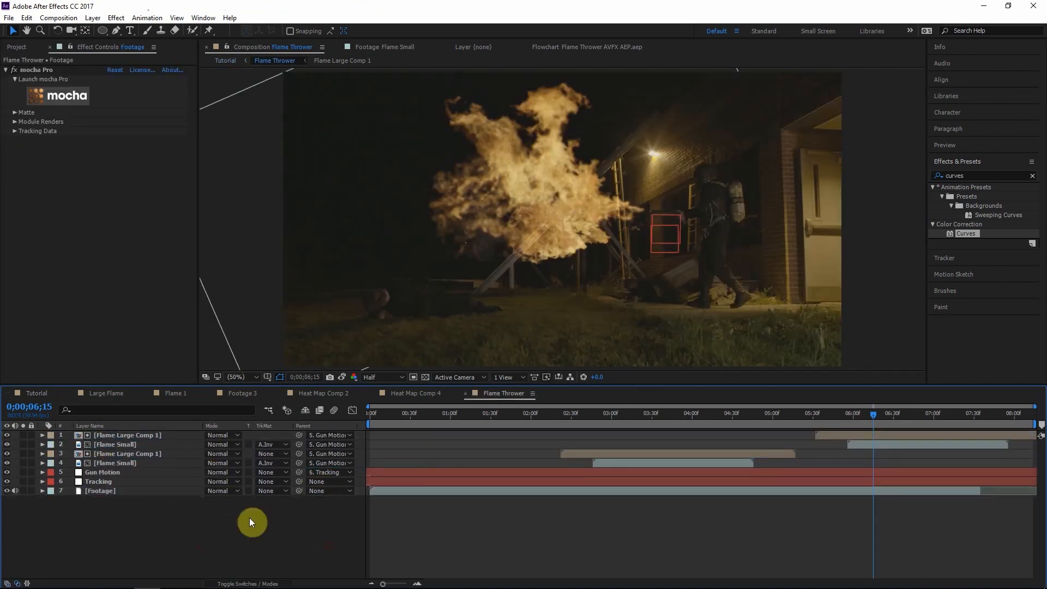
- Make the Footage layer in Flame Thrower a guide layer and check the Tutorial composition
click(123, 491)
right_click(123, 490)
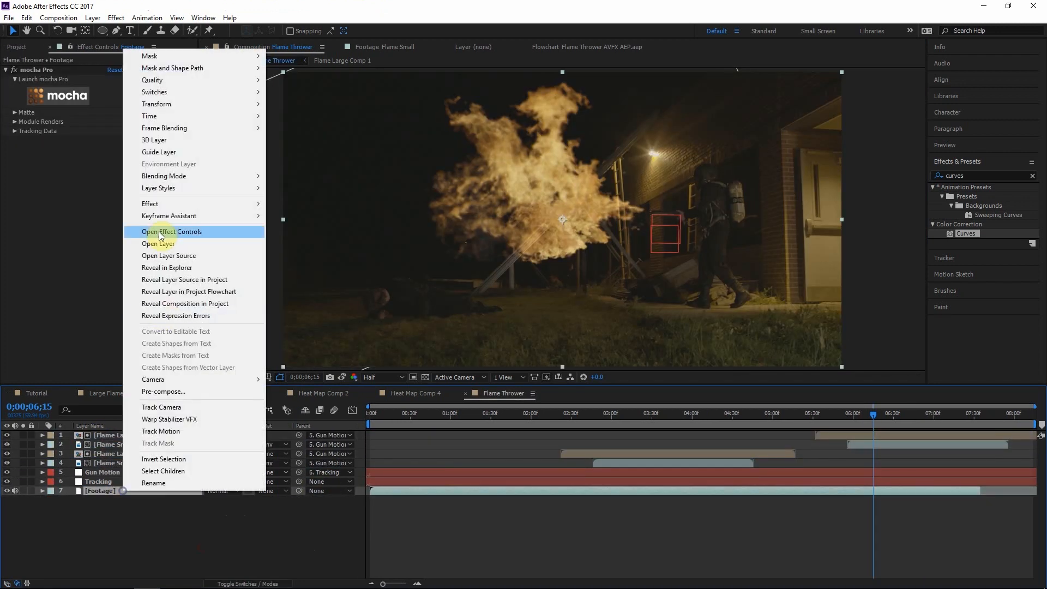
click(169, 152)
click(224, 61)
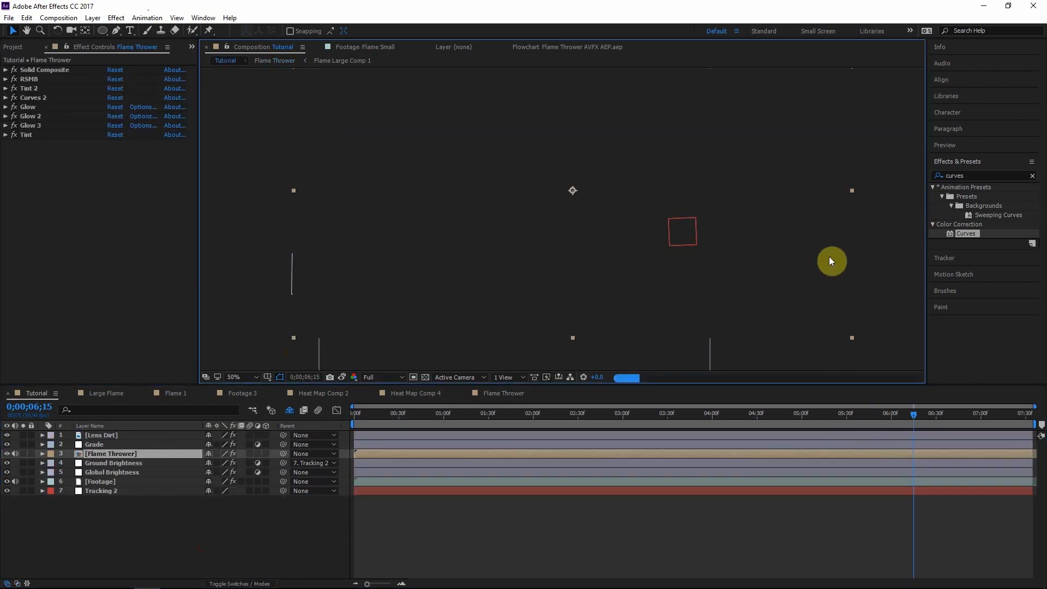
- Shift the duplicated Flame Large Comp 1 and Flame Small layers slightly later to match the second burst in the footage
double_click(156, 452)
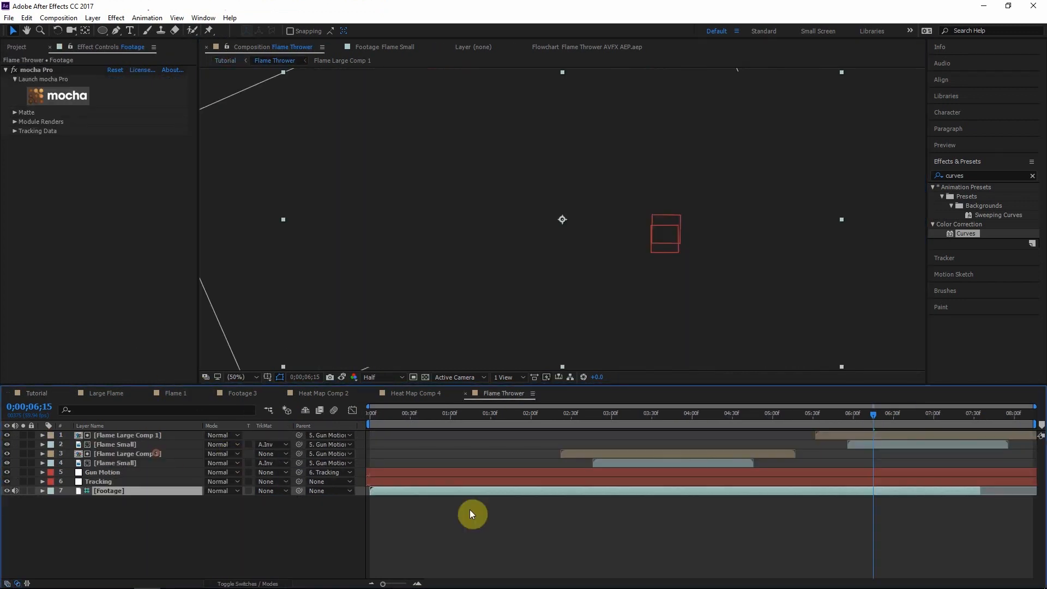
click(847, 434)
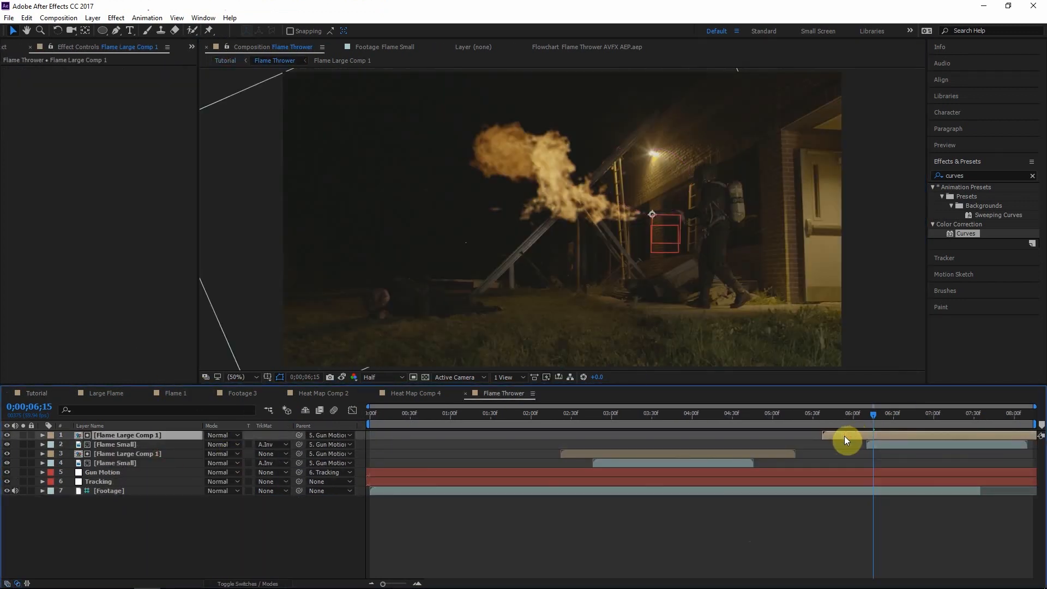
click(895, 443)
mouse_move(863, 420)
mouse_down()
mouse_move(822, 418)
mouse_move(869, 418)
mouse_up()
- Rotate the duplicated Flame Large Comp 1 and Flame Small layers to match the gun's aim at the second burst
click(871, 435)
click(58, 18)
click(57, 31)
drag(511, 177, 513, 202)
drag(869, 415, 922, 416)
drag(398, 183, 394, 195)
click(873, 444)
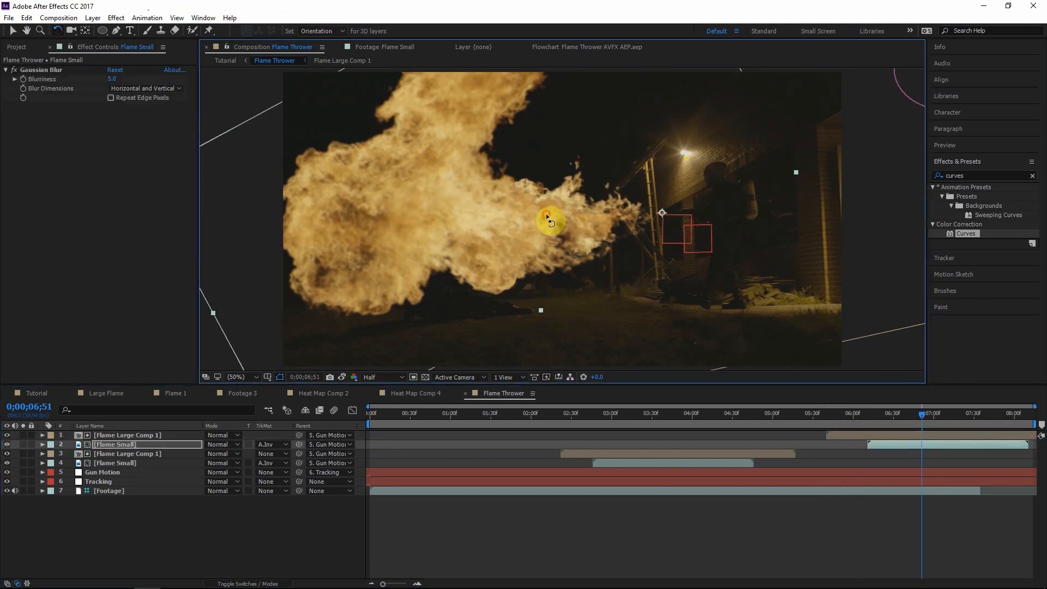
drag(507, 217, 534, 207)
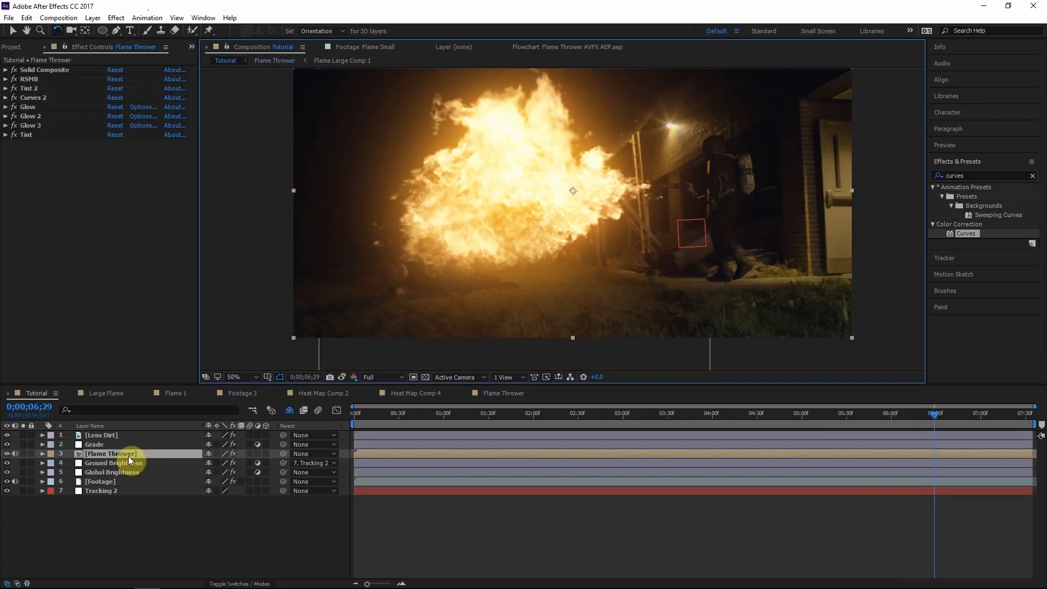
- Open the Flame Thrower composition and launch mocha Pro from its Footage layer
double_click(129, 456)
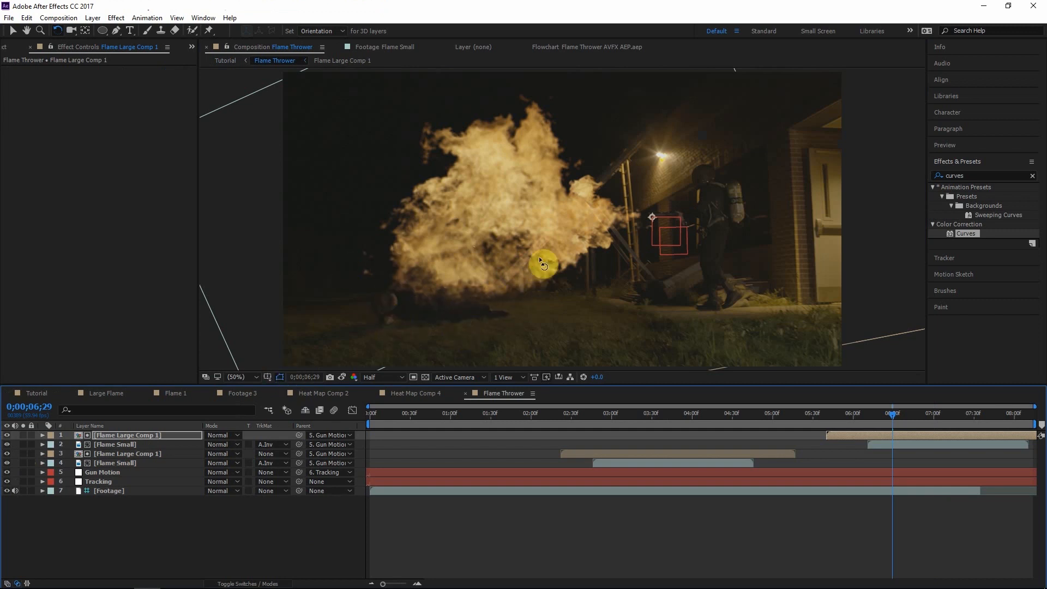
scroll(470, 271, up, 2)
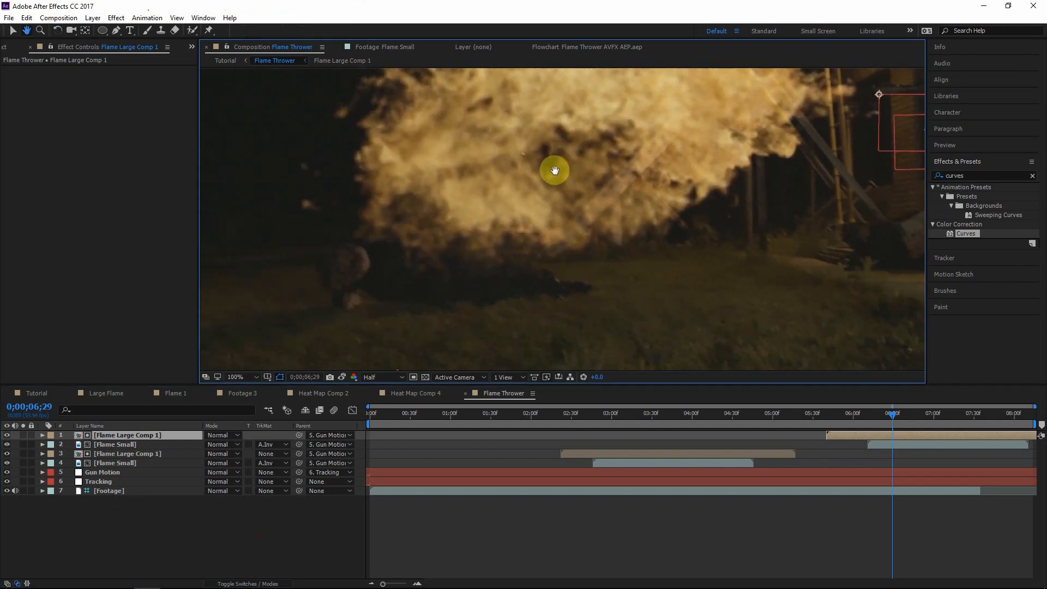
click(136, 490)
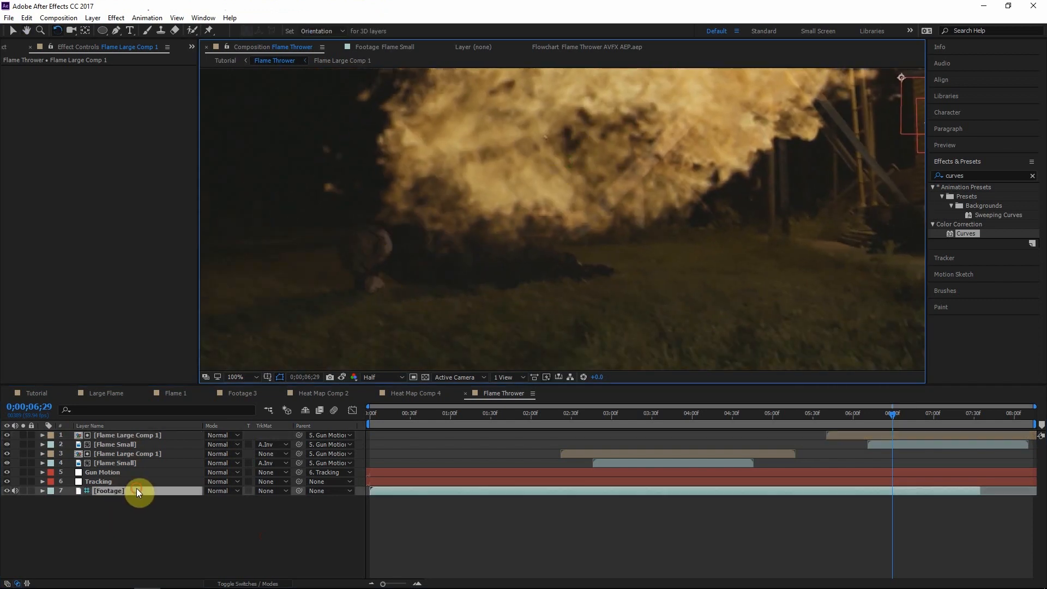
click(61, 97)
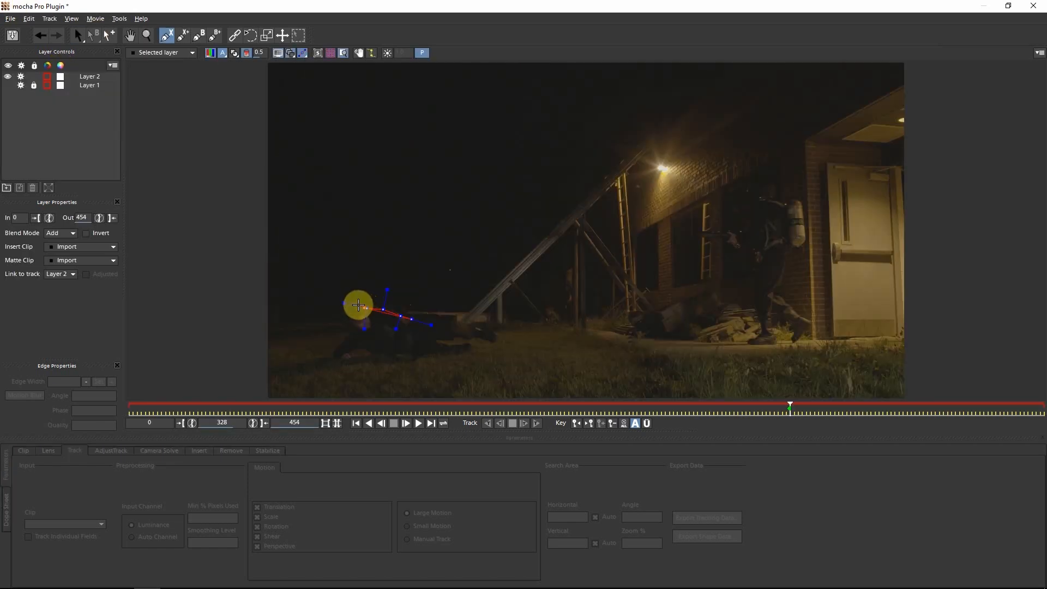
- Outline the person lying on the ground with a closed X-spline at frame 328 and refine the shape's lower edge
click(346, 308)
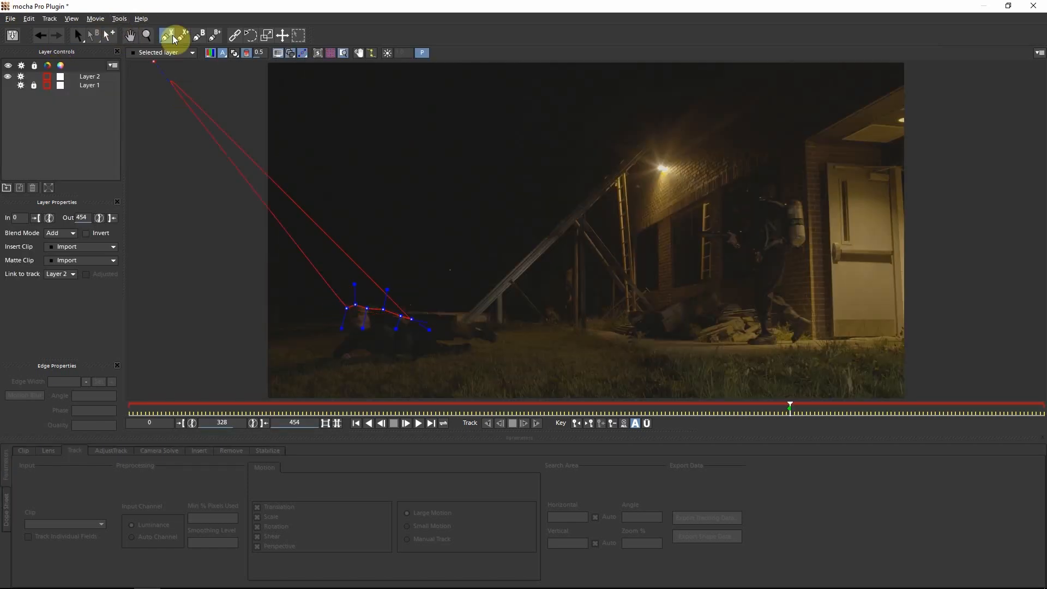
click(344, 317)
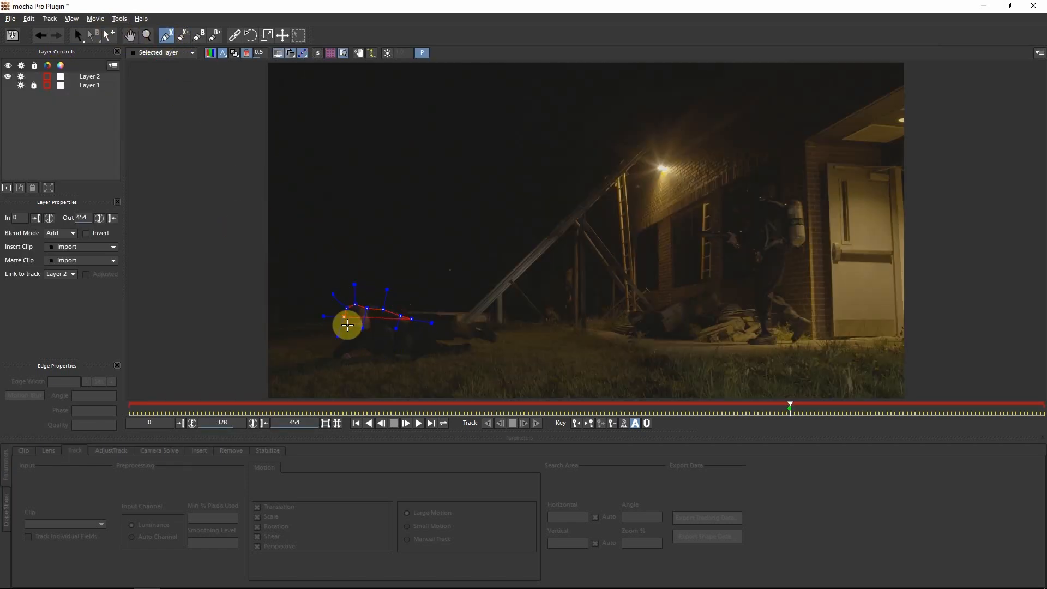
click(348, 339)
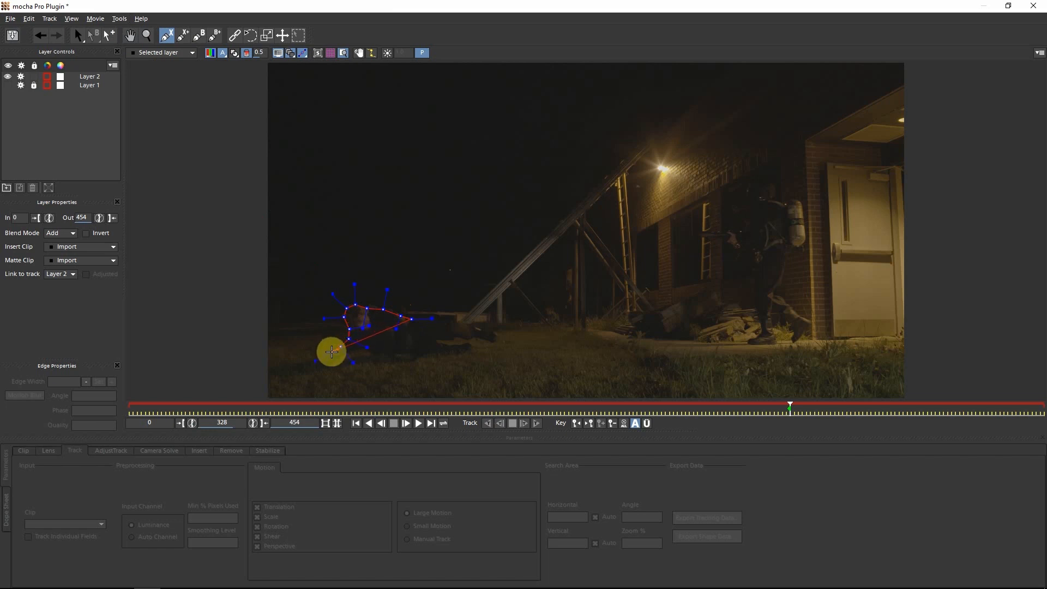
click(448, 354)
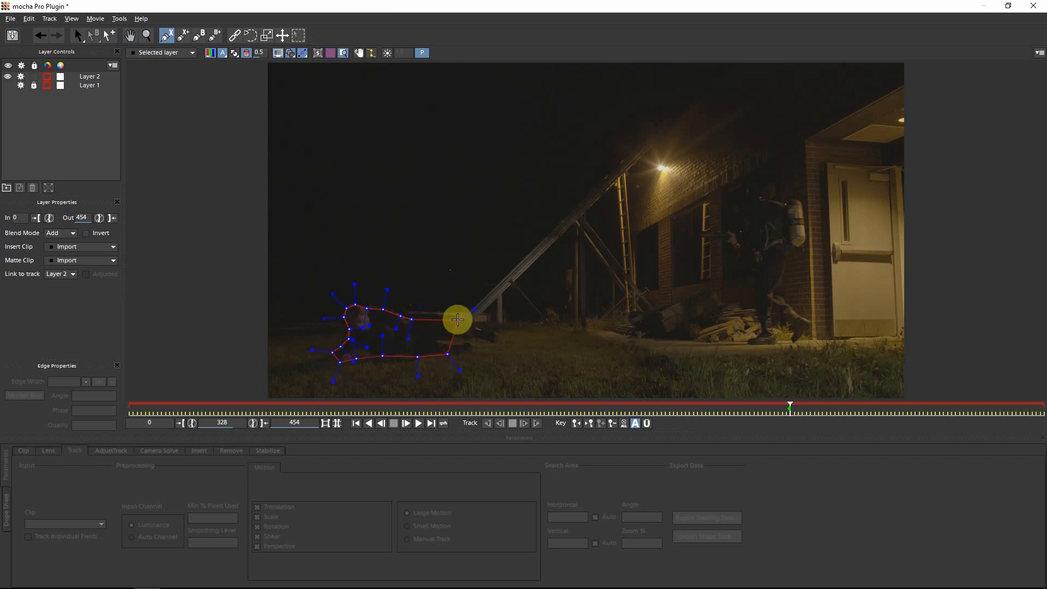
click(458, 320)
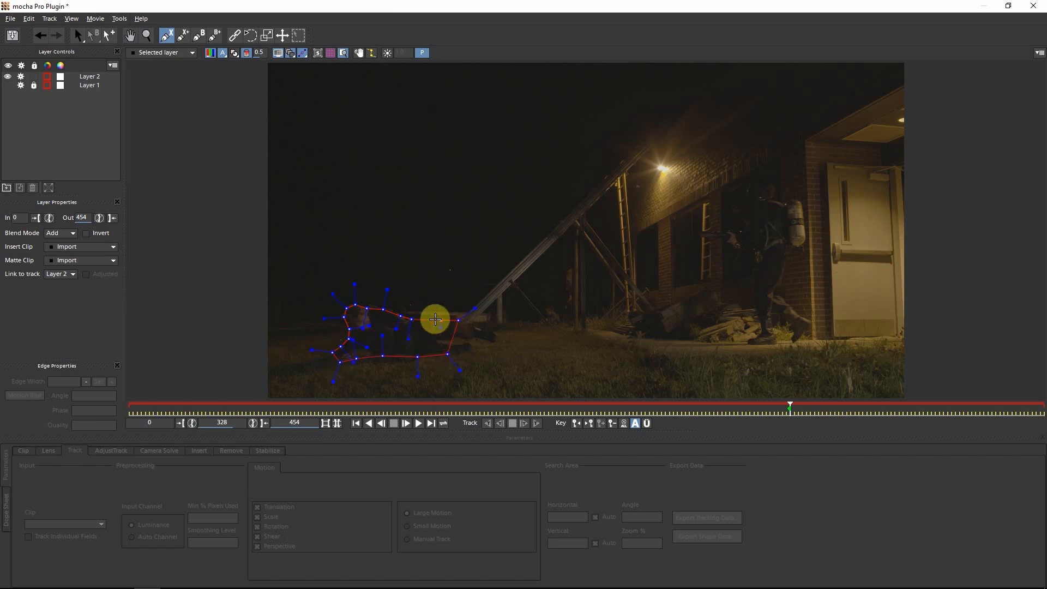
right_click(413, 344)
drag(383, 356, 382, 363)
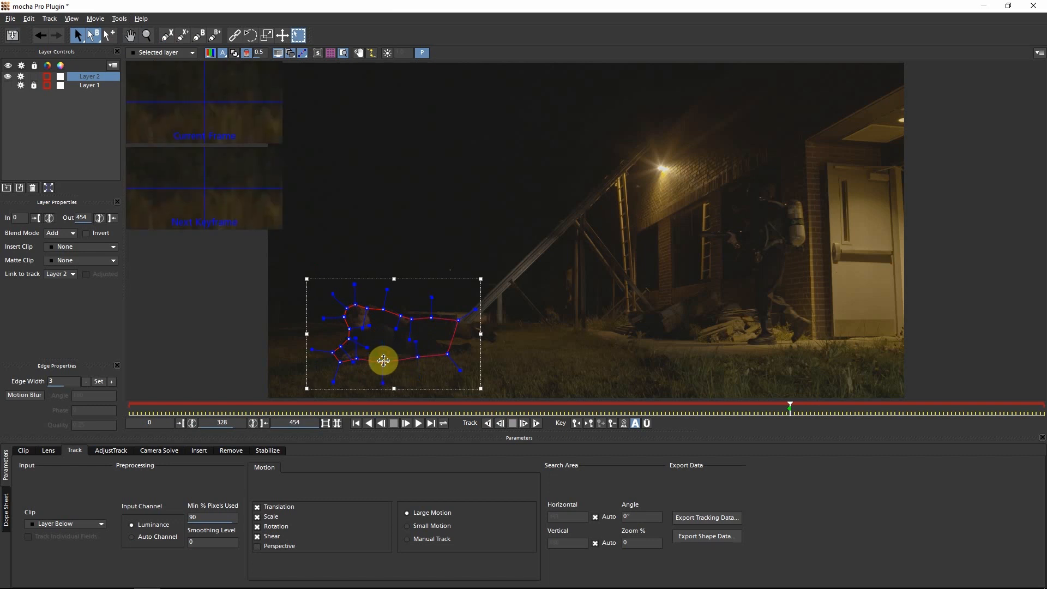
click(417, 362)
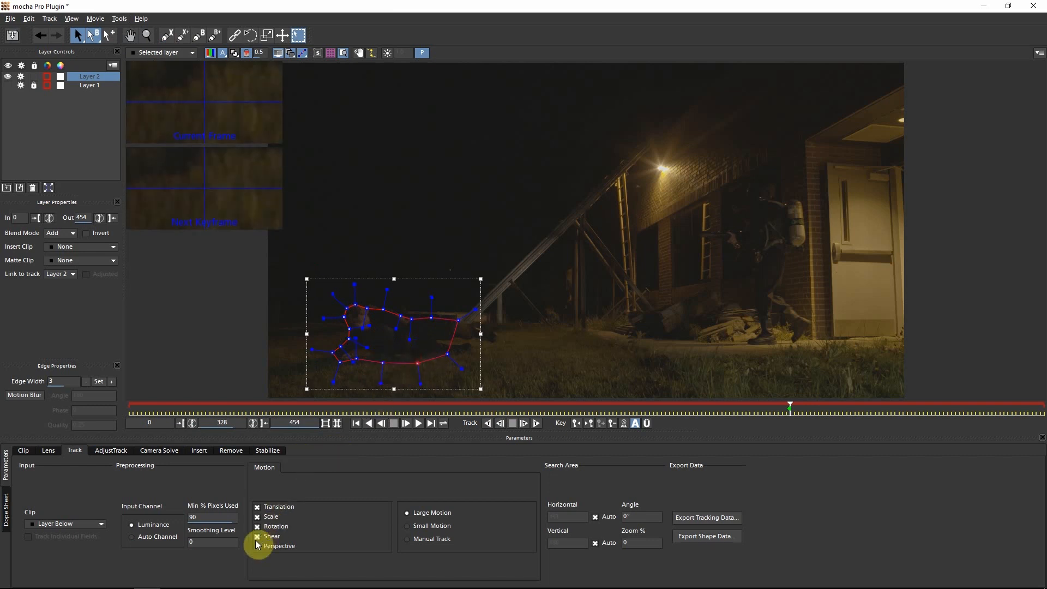
- Track the shape forward with Translation only and refit its outline around the person at frame 342
click(537, 424)
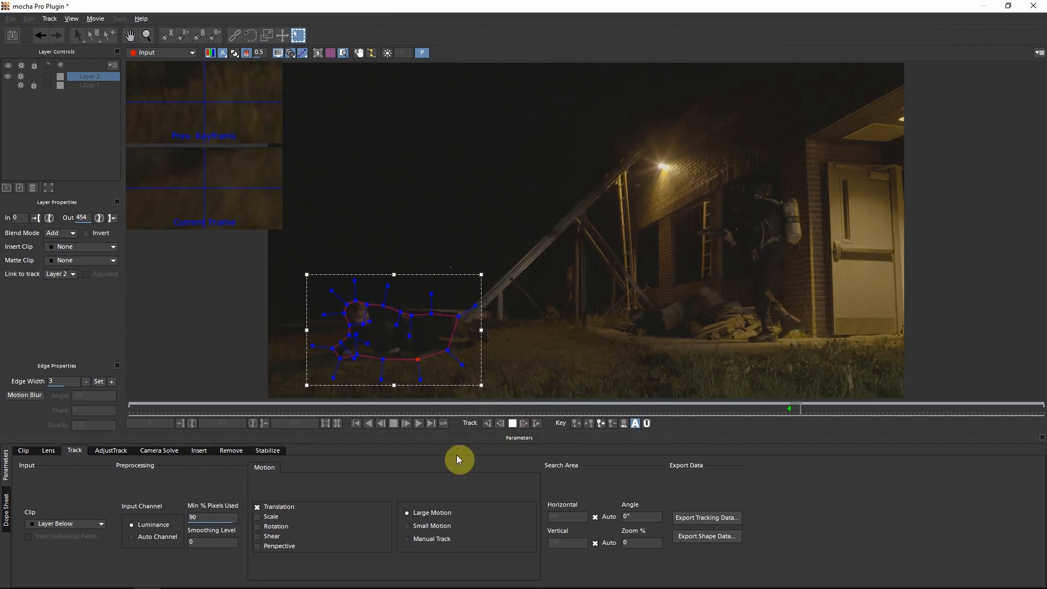
click(517, 423)
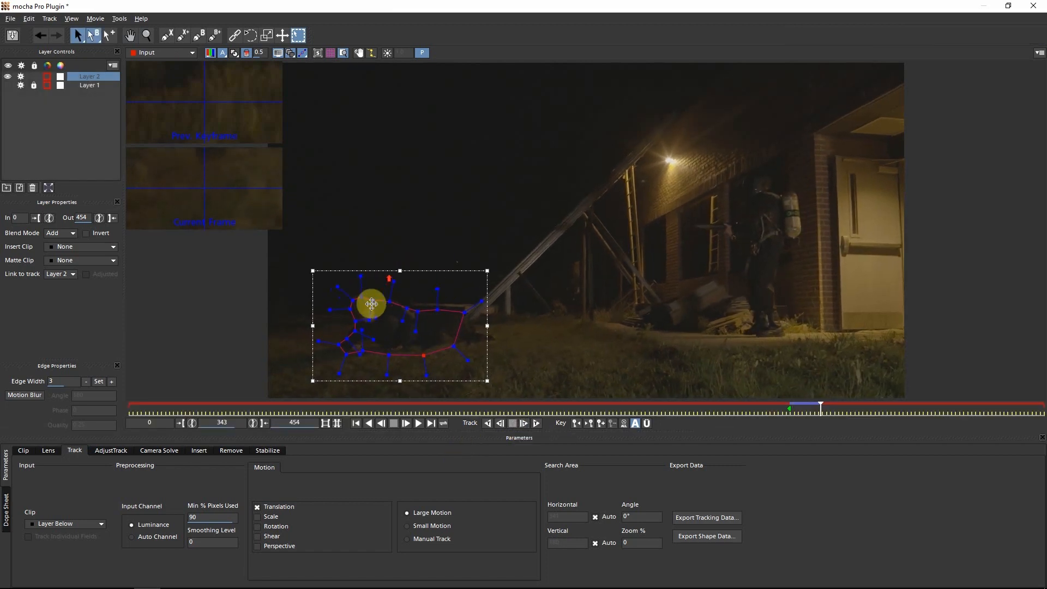
key(Left)
key(z)
drag(434, 328, 515, 289)
key(x)
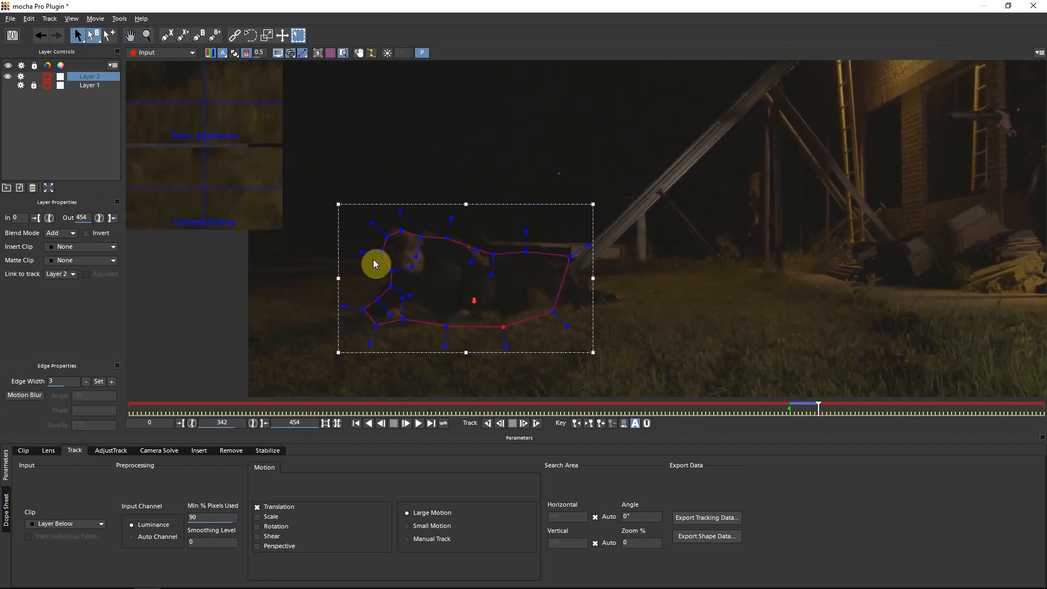
click(386, 278)
drag(386, 278, 376, 294)
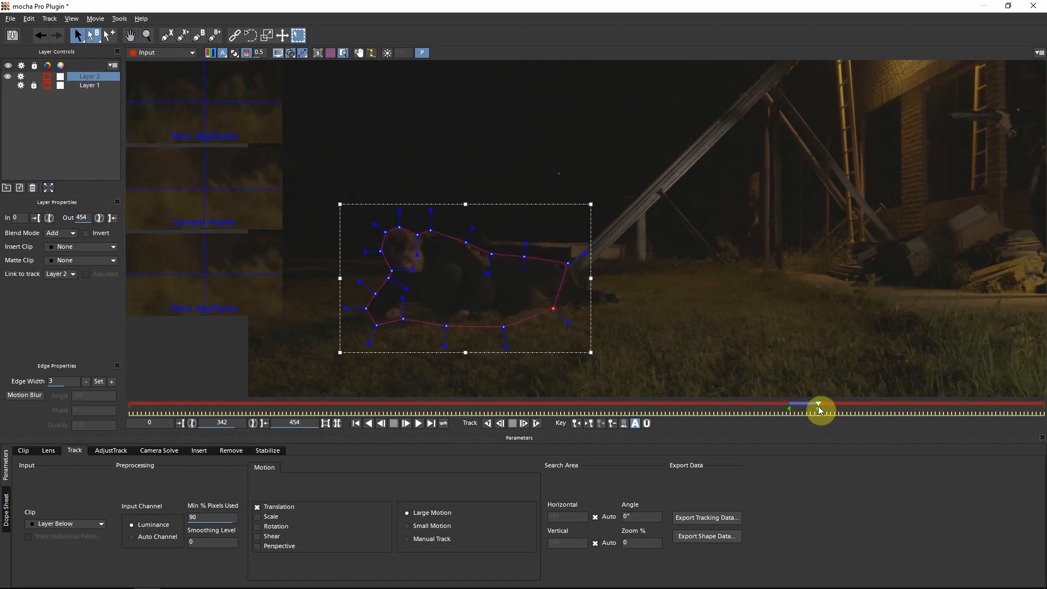
- Move further along the clip and refit the spline points around the person's arm, head and back
drag(821, 410, 857, 411)
drag(375, 294, 393, 295)
drag(380, 251, 387, 274)
drag(399, 227, 401, 253)
drag(491, 253, 492, 246)
drag(524, 256, 525, 255)
- Track the shape forward to frame 379 and adjust its outline around the person's head and back
click(535, 423)
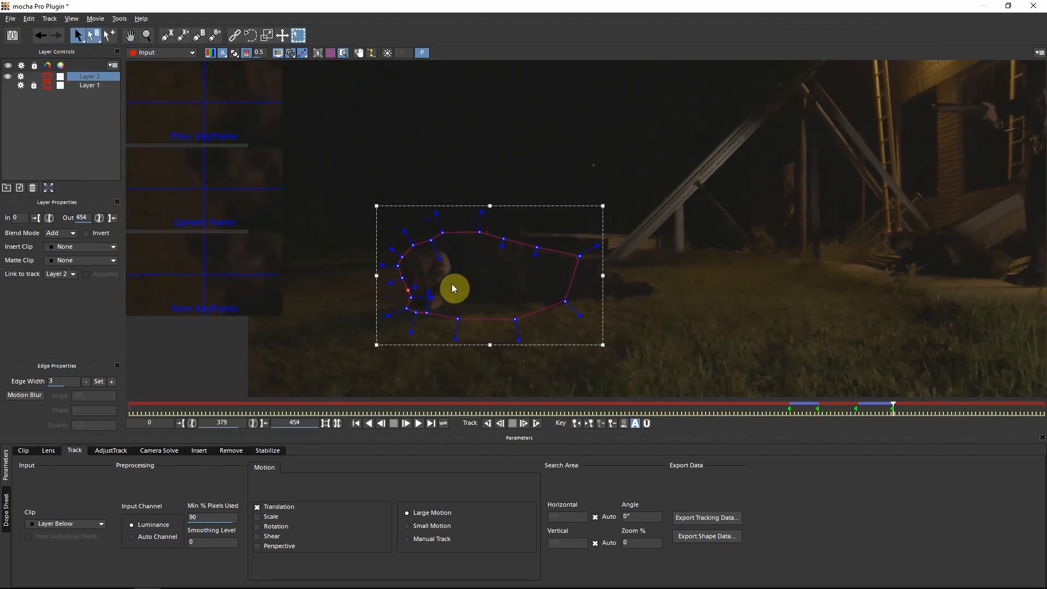
drag(398, 266, 426, 247)
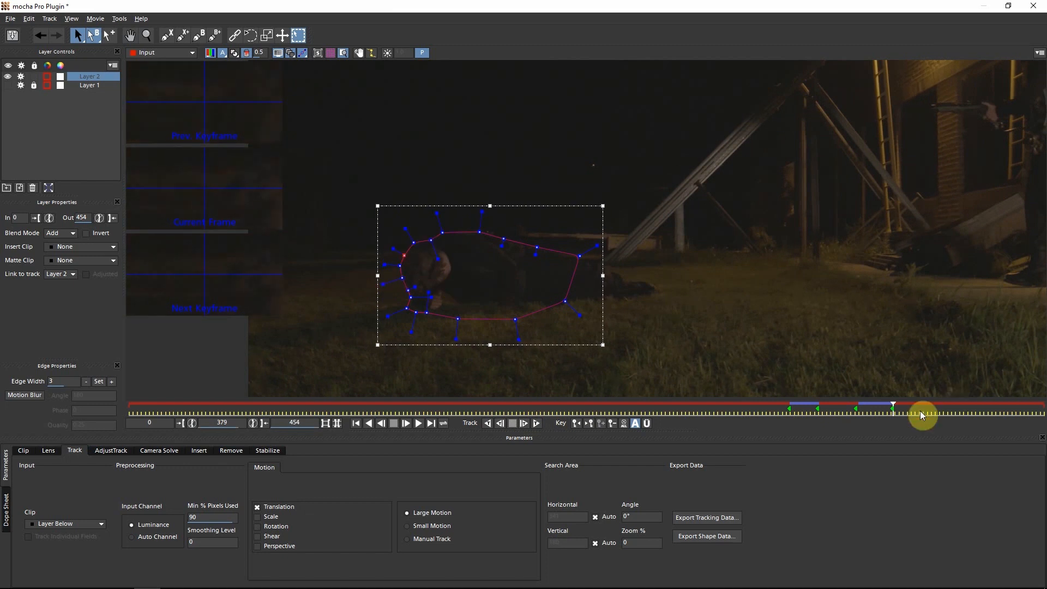
mouse_move(893, 409)
mouse_down()
mouse_move(856, 409)
mouse_move(894, 409)
mouse_up()
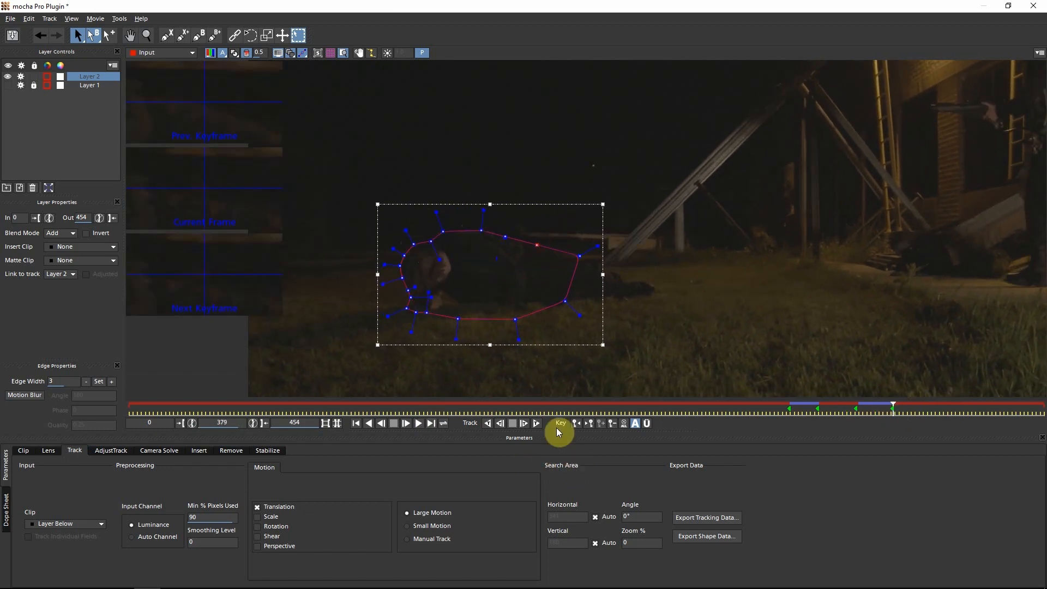
- Track the shape forward past frame 379 and backward from frame 328
click(537, 424)
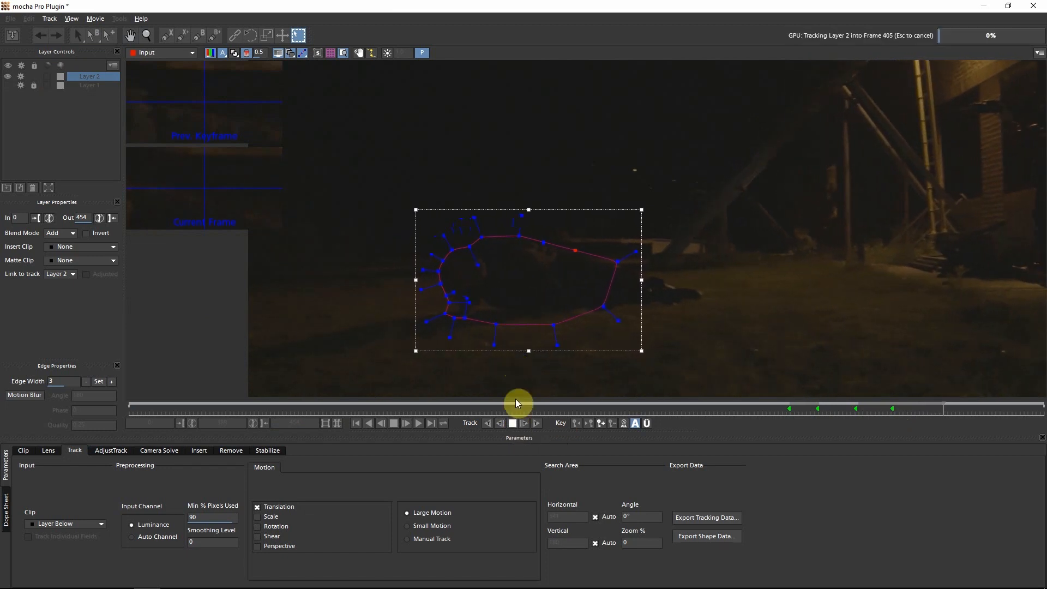
click(518, 425)
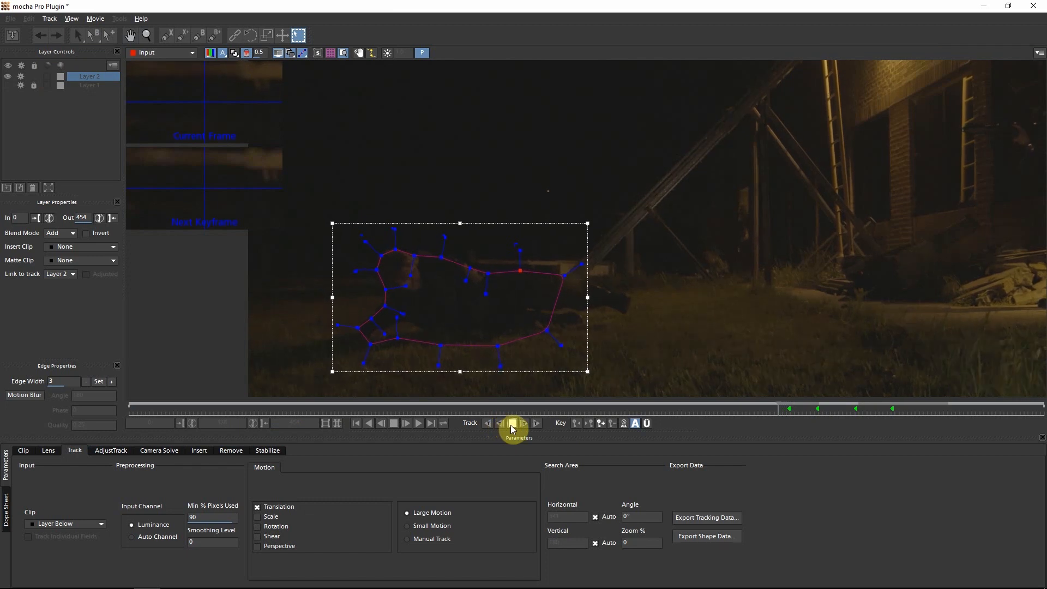
click(512, 423)
- Correct the outline beside the person's arm at frame 350
mouse_move(837, 410)
mouse_down()
mouse_move(849, 409)
mouse_move(835, 410)
mouse_up()
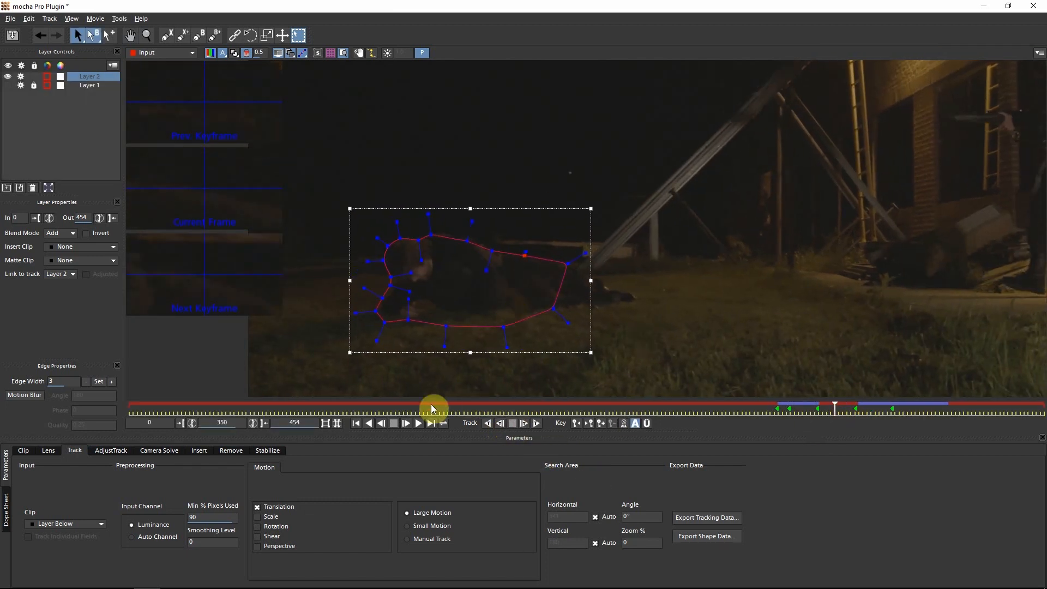
click(391, 283)
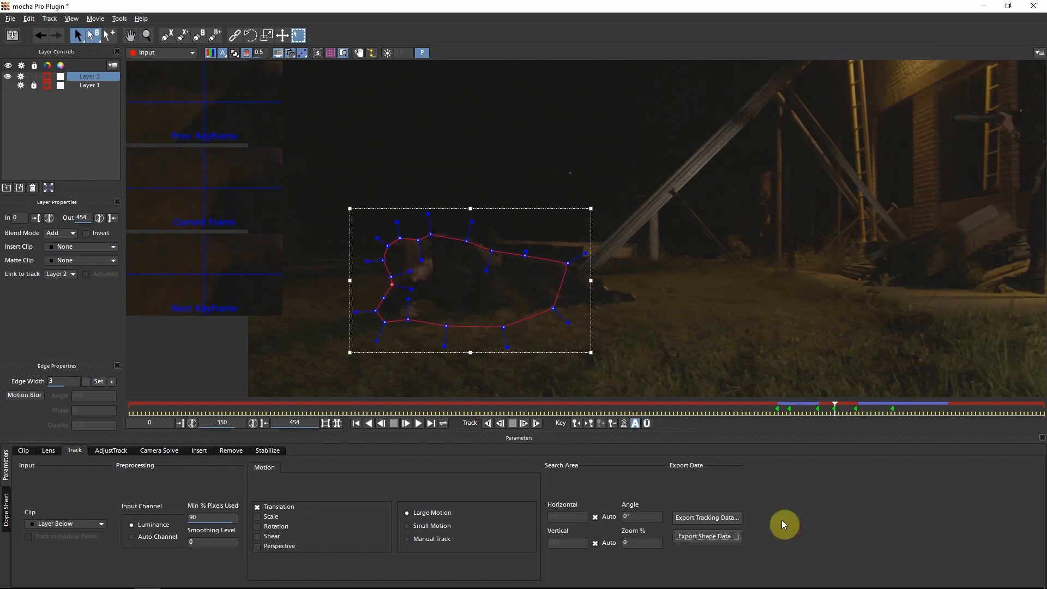
- Copy the selected layer's shape data to the clipboard in the "mocha shape data for AE" format, and close mocha Pro with the project saved
click(709, 536)
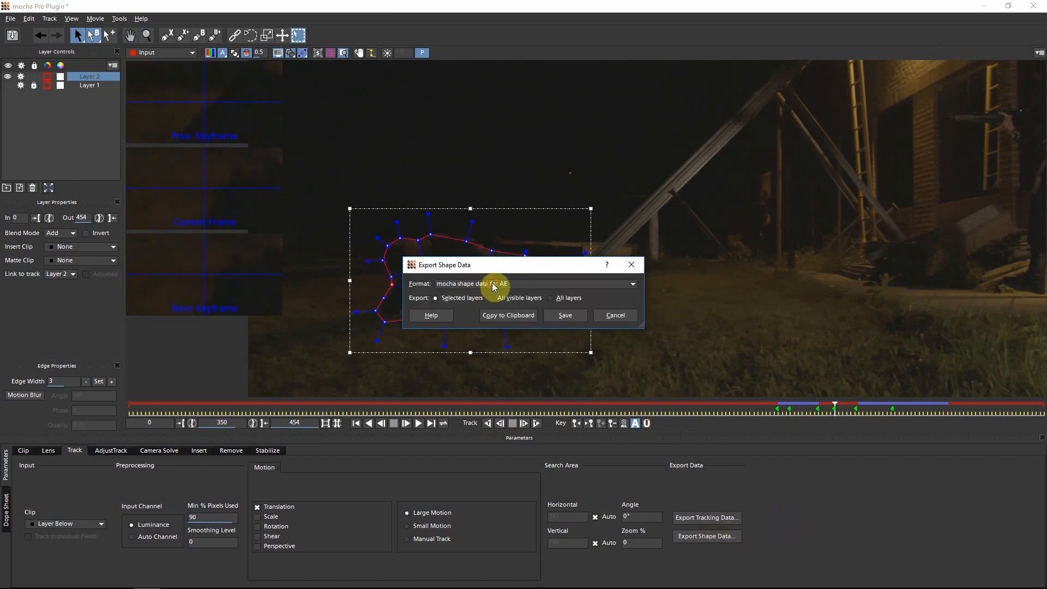
click(494, 284)
scroll(491, 343, down, 1)
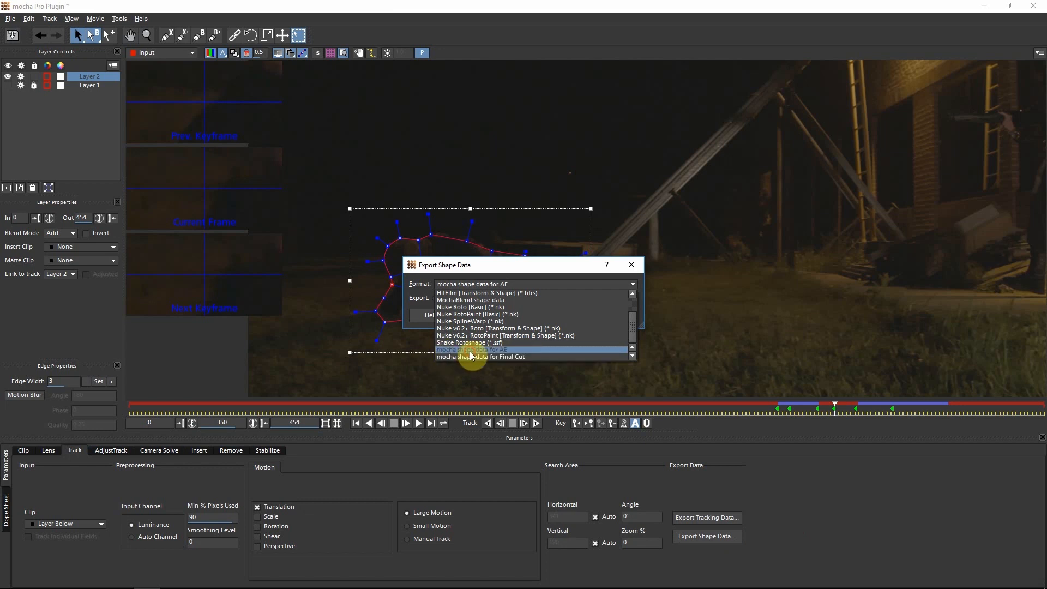
click(469, 351)
click(518, 314)
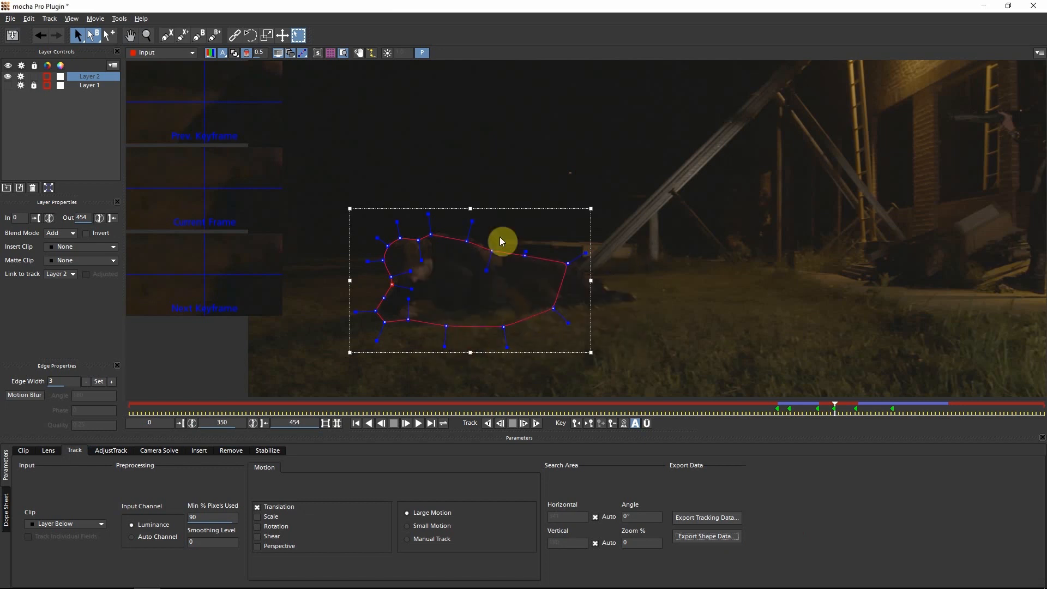
click(1034, 5)
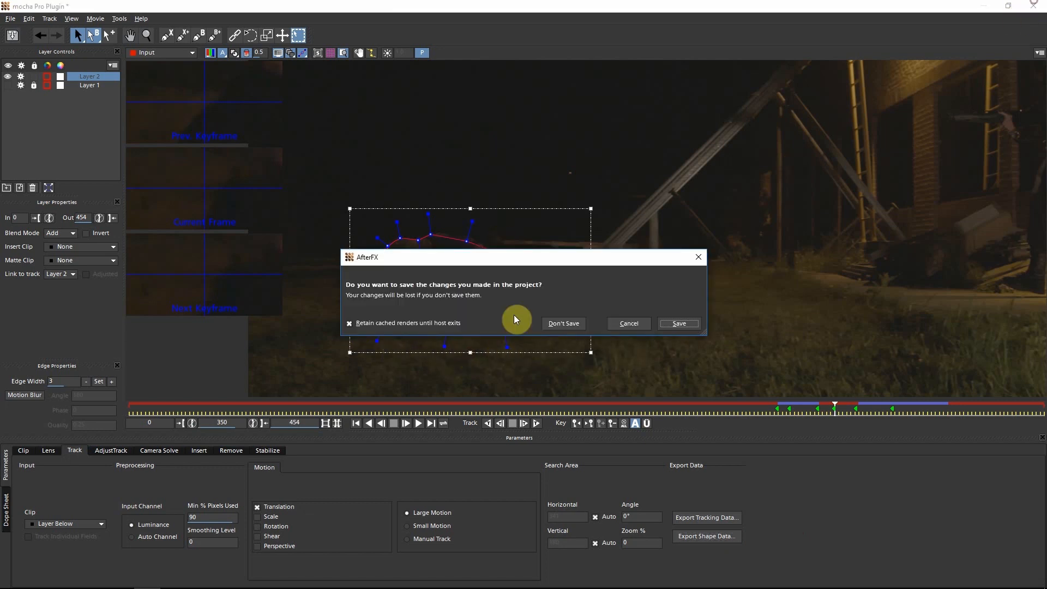
click(675, 324)
- Duplicate the Footage layer in Flame Thrower and turn off the Guide Layer option on the upper copy
click(130, 492)
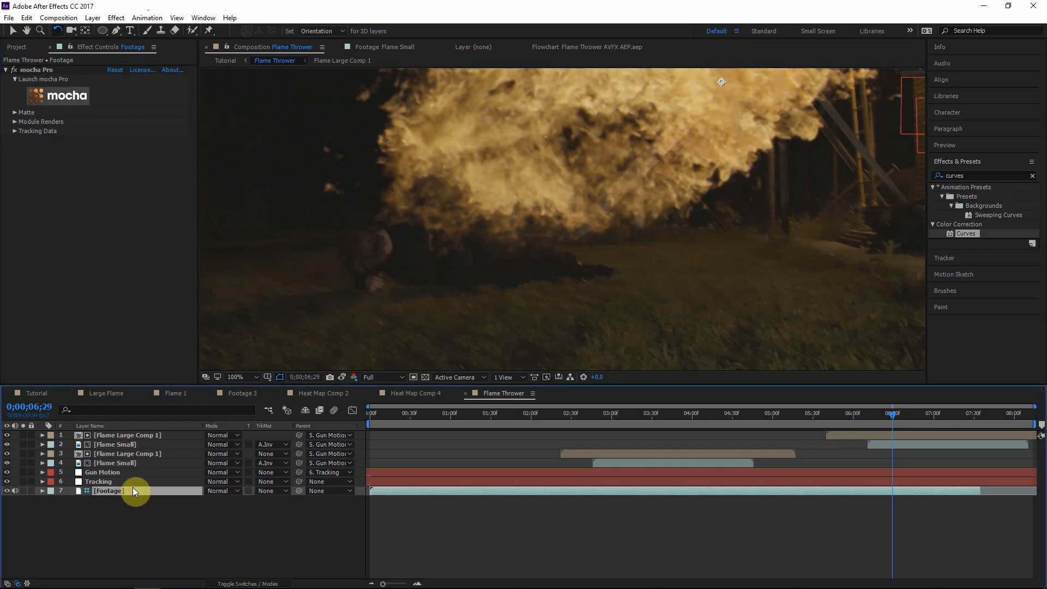
key(ctrl+d)
right_click(87, 489)
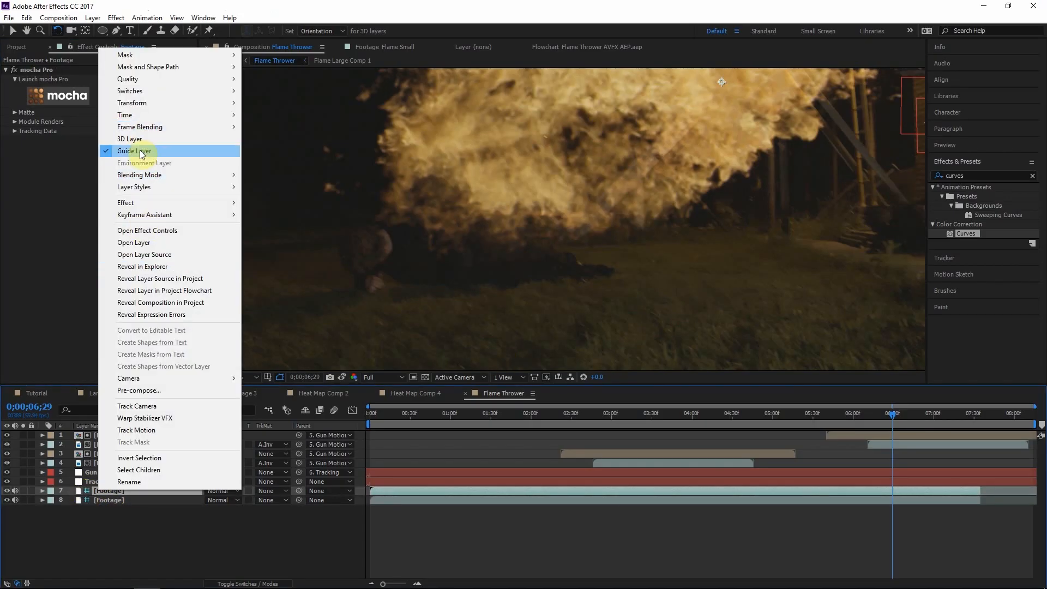
click(180, 150)
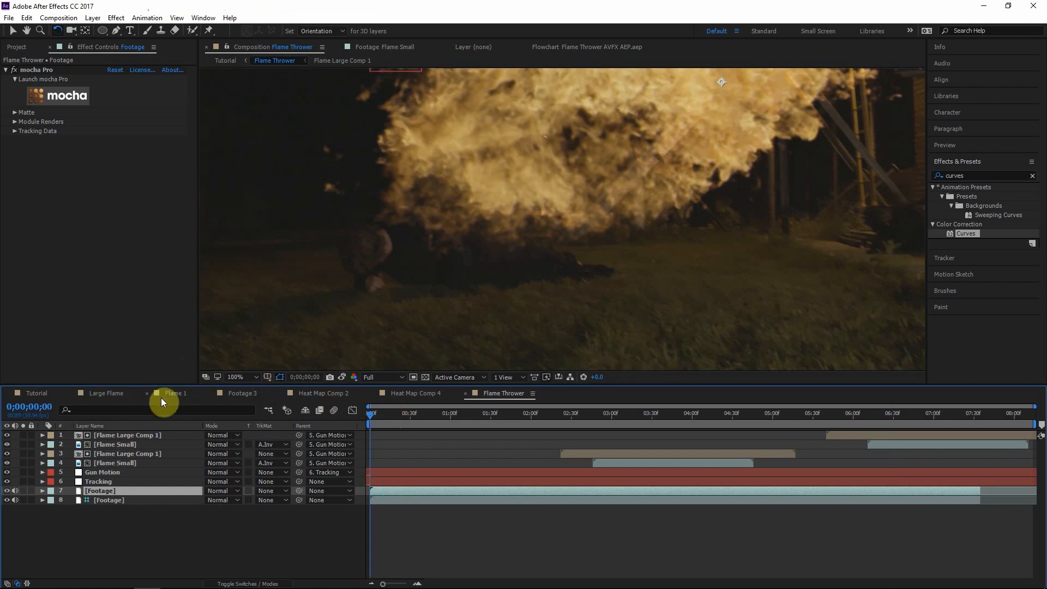
- Paste the mocha shape data onto the upper Footage copy at the composition's start and solo that layer to check the cut-out
key(ctrl+v)
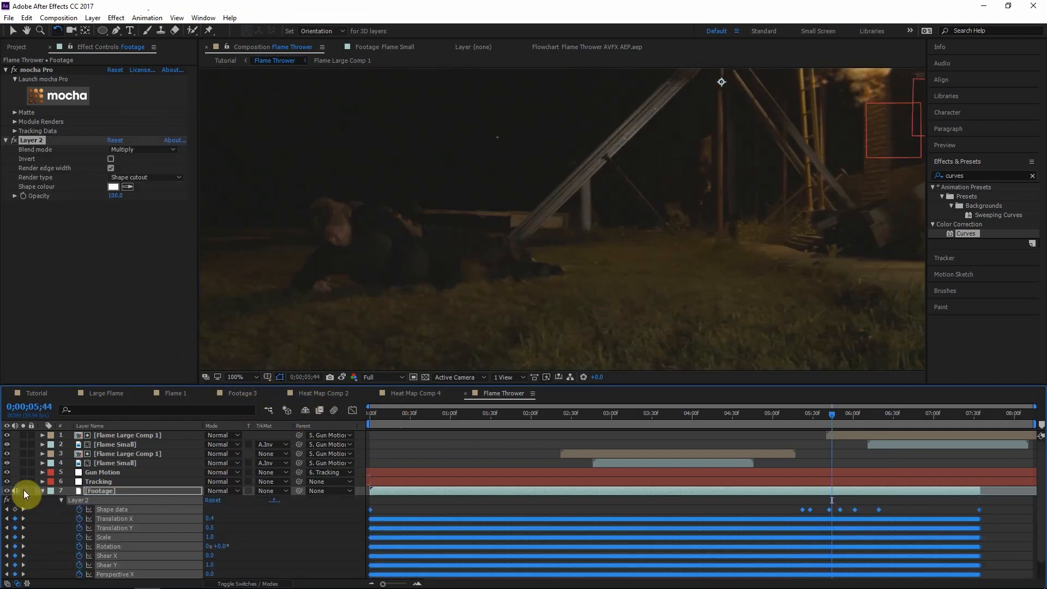
click(24, 490)
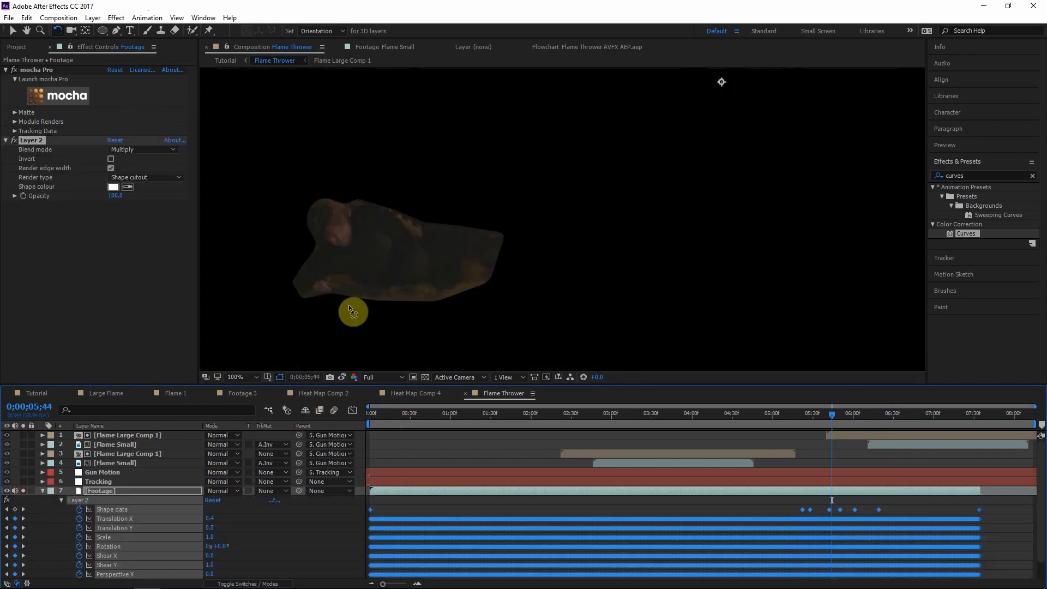
click(41, 491)
- Apply the Key Cleaner effect to the cut-out Footage layer
key(ctrl+5)
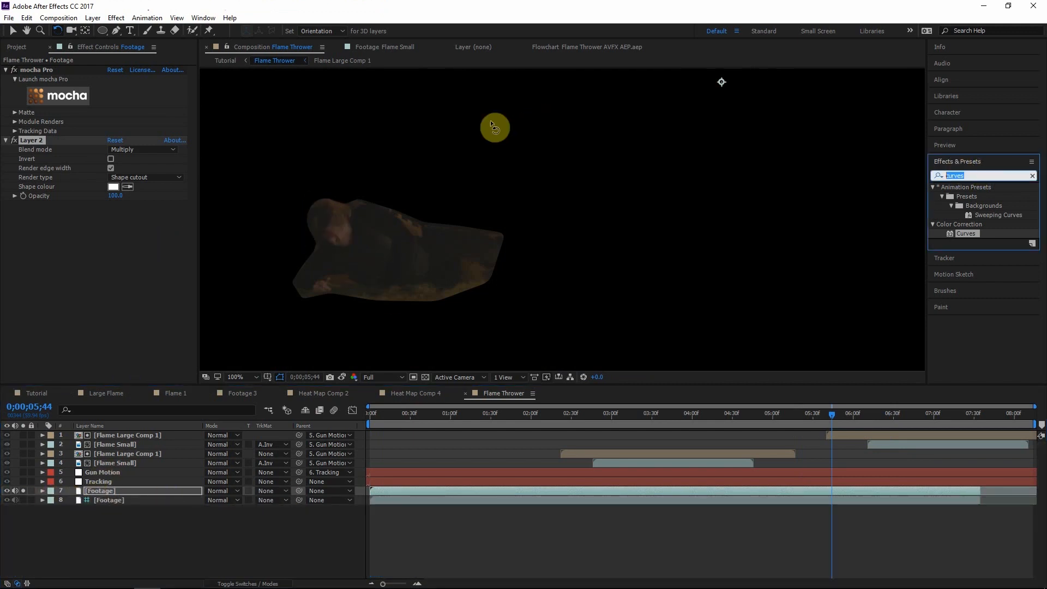
text(keyc)
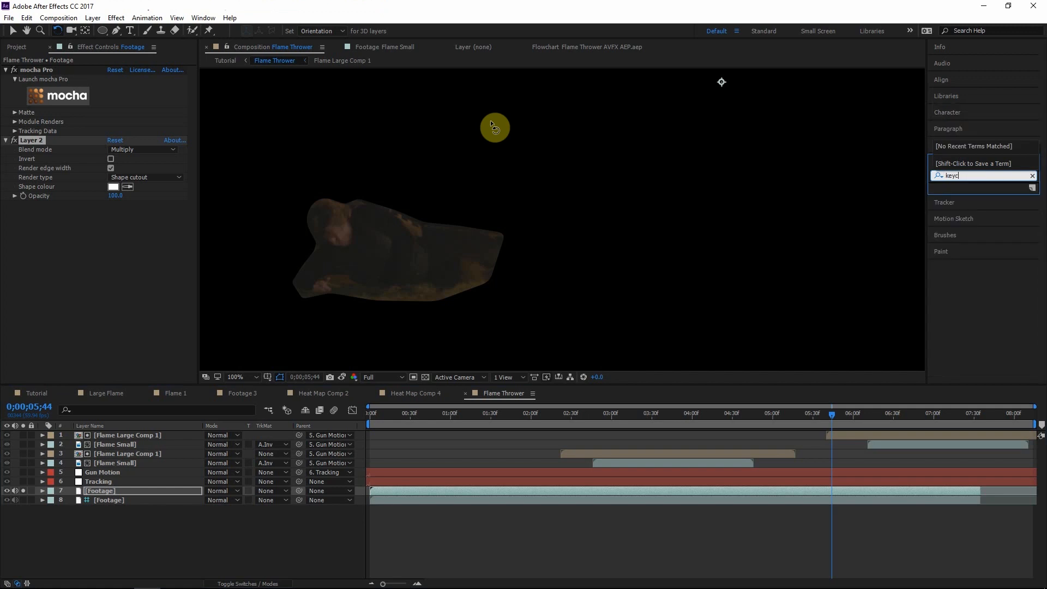
drag(973, 299, 126, 264)
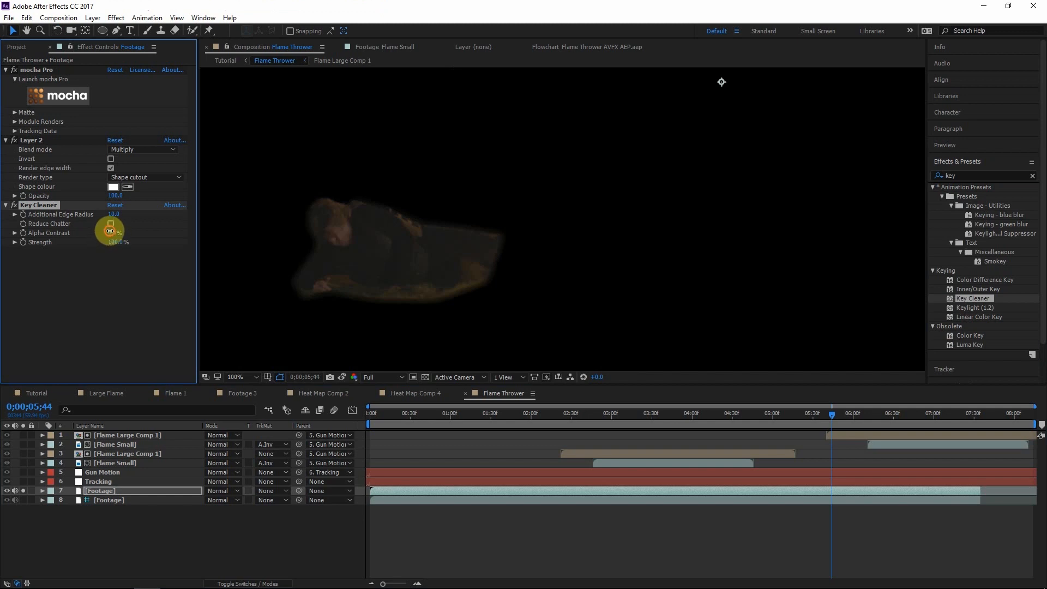
key(Return)
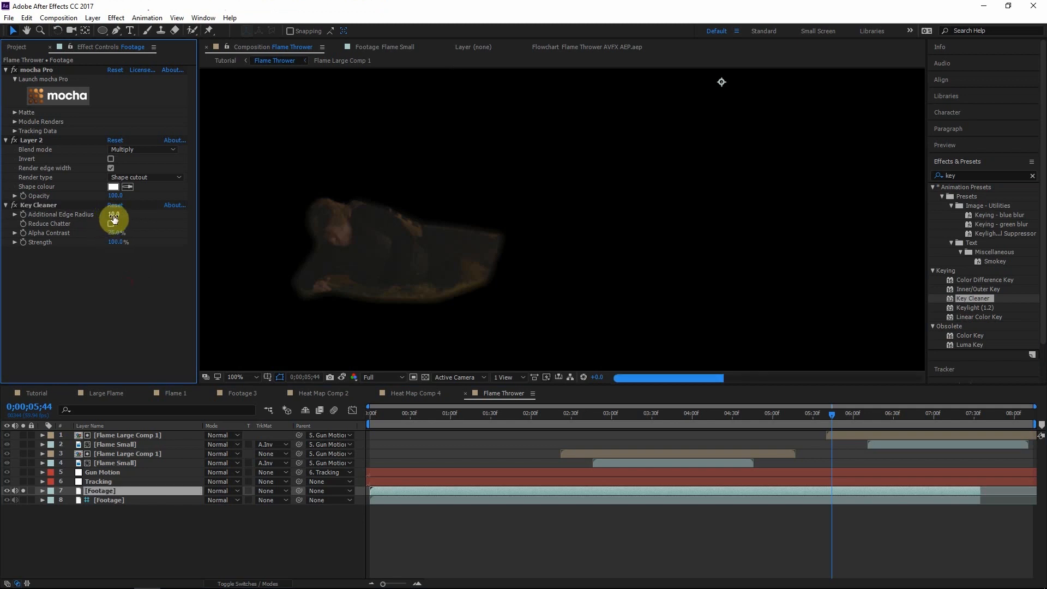
- Set Key Cleaner's Additional Edge Radius to 5 on the cut-out Footage layer
text(5)
click(151, 300)
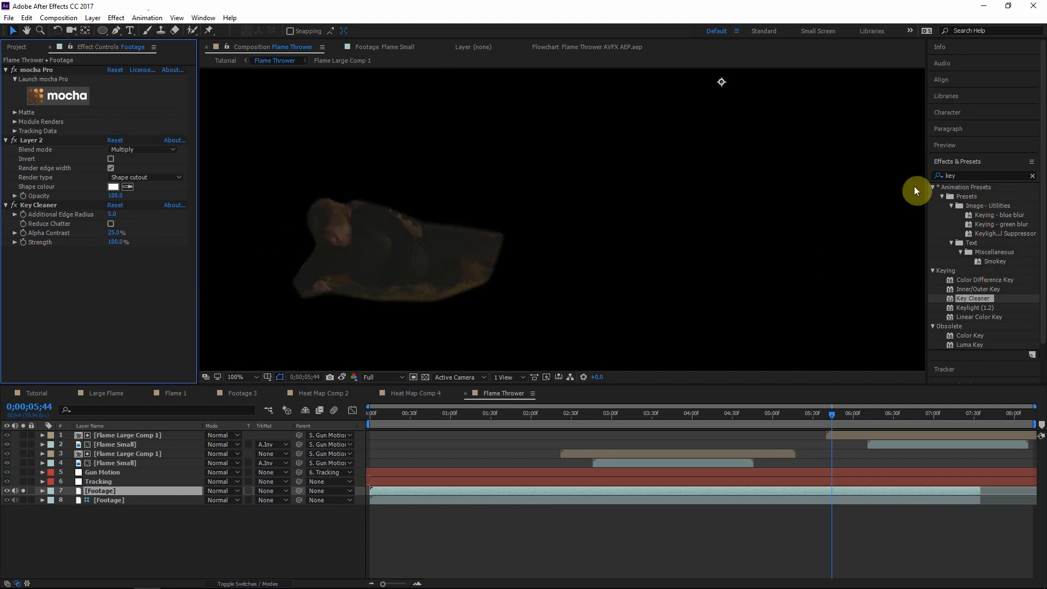
- Add a new black solid directly above the cut-out Footage layer and parent it to the Tracking layer
click(126, 491)
key(ctrl+y)
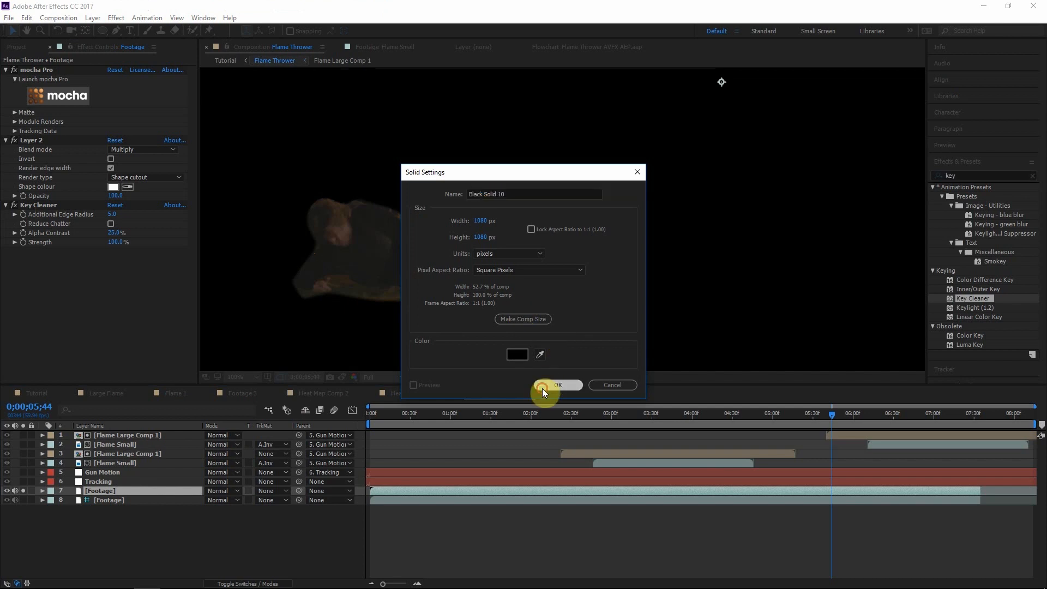
click(557, 385)
drag(299, 491, 109, 482)
- Draw a closed Pen mask on the black solid covering the lower part of the person's body, with the solid unsoloed while drawing
scroll(647, 207, down, 2)
drag(647, 208, 506, 290)
key(g)
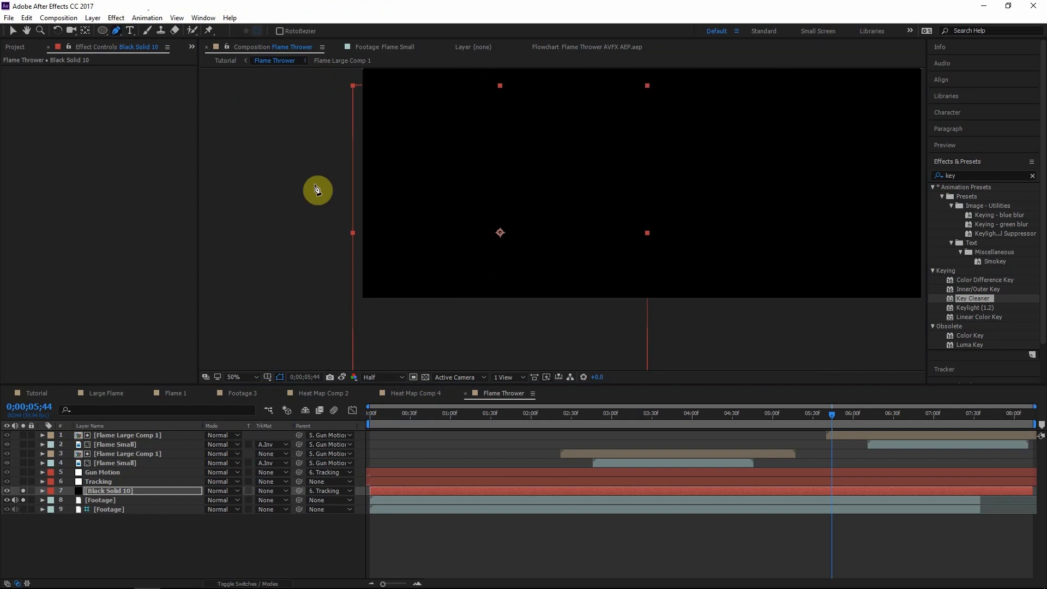
click(24, 490)
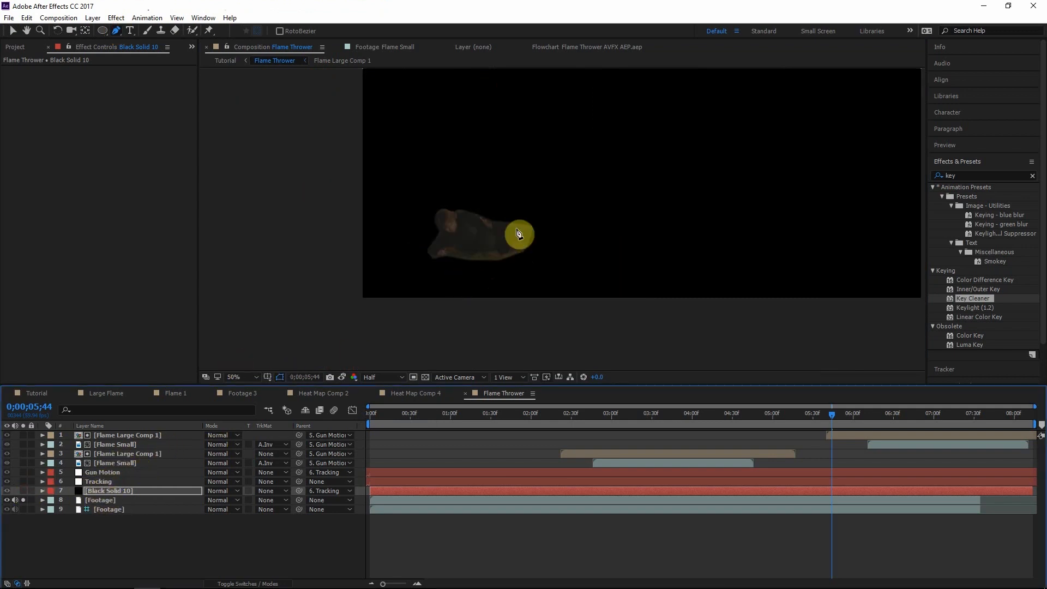
click(468, 271)
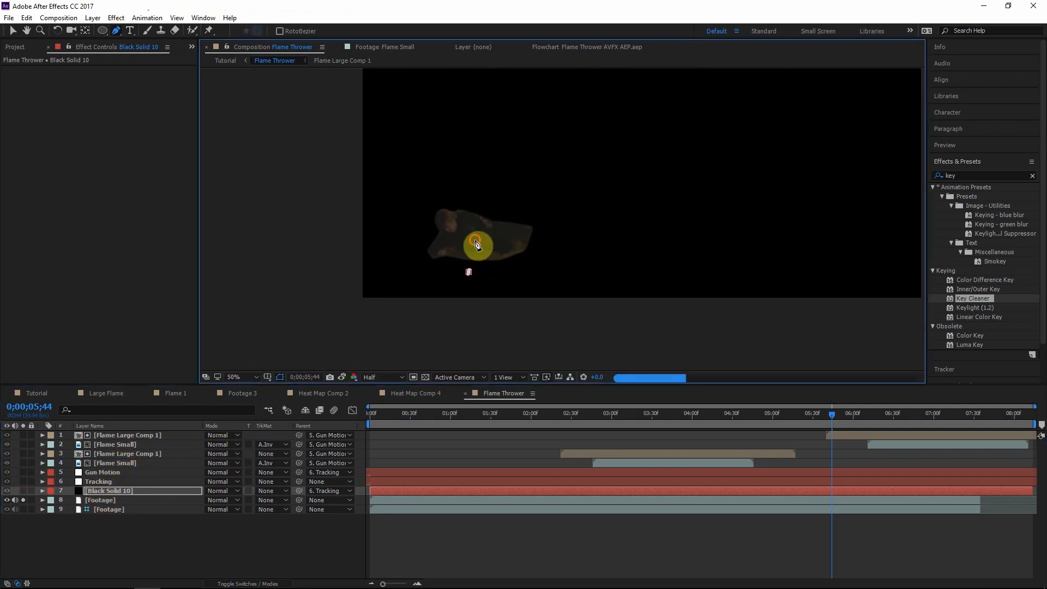
click(465, 200)
click(533, 156)
click(614, 221)
click(489, 317)
click(468, 272)
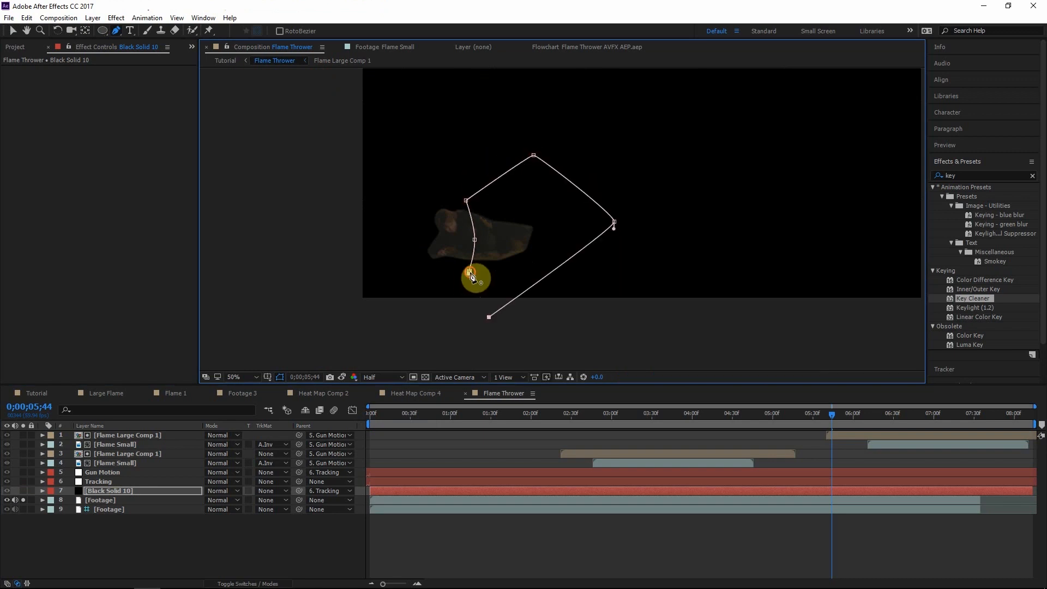
click(23, 491)
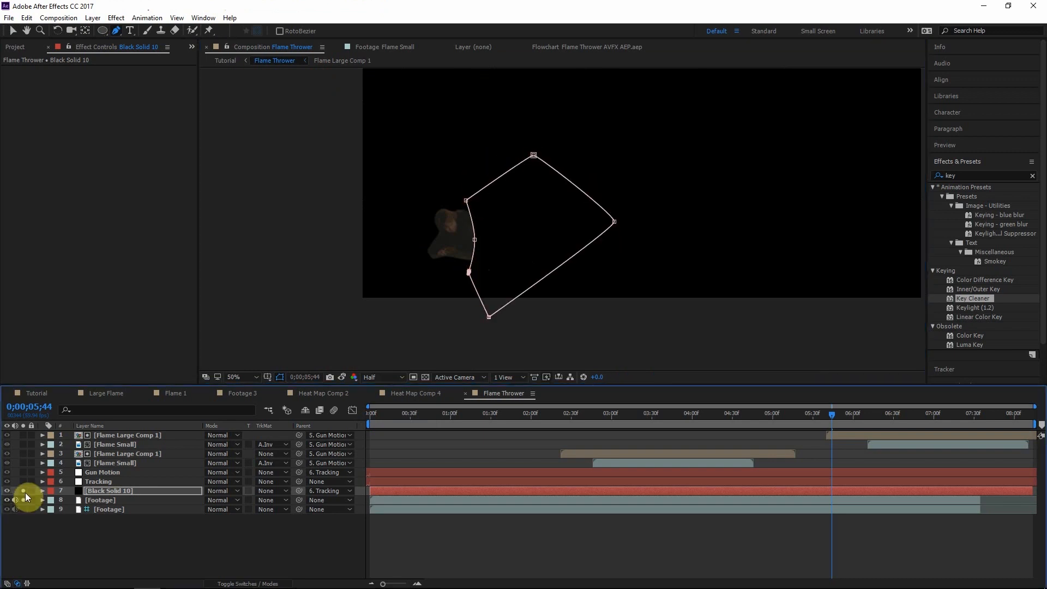
- Turn on the transparency grid and set the cut-out Footage layer's track matte to alpha inverted from the masked solid
click(423, 378)
click(102, 500)
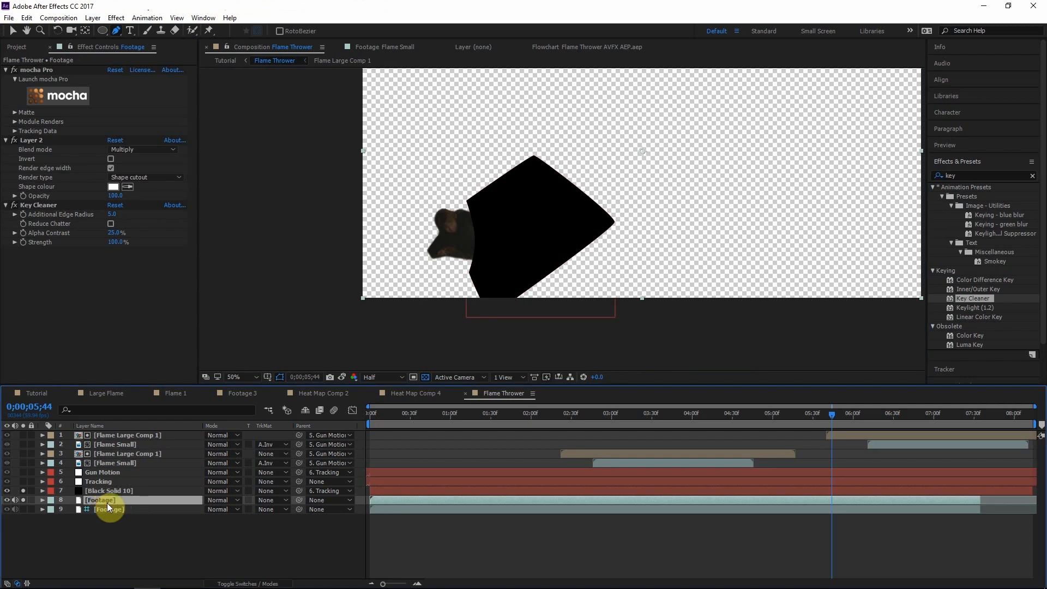
click(274, 502)
click(289, 543)
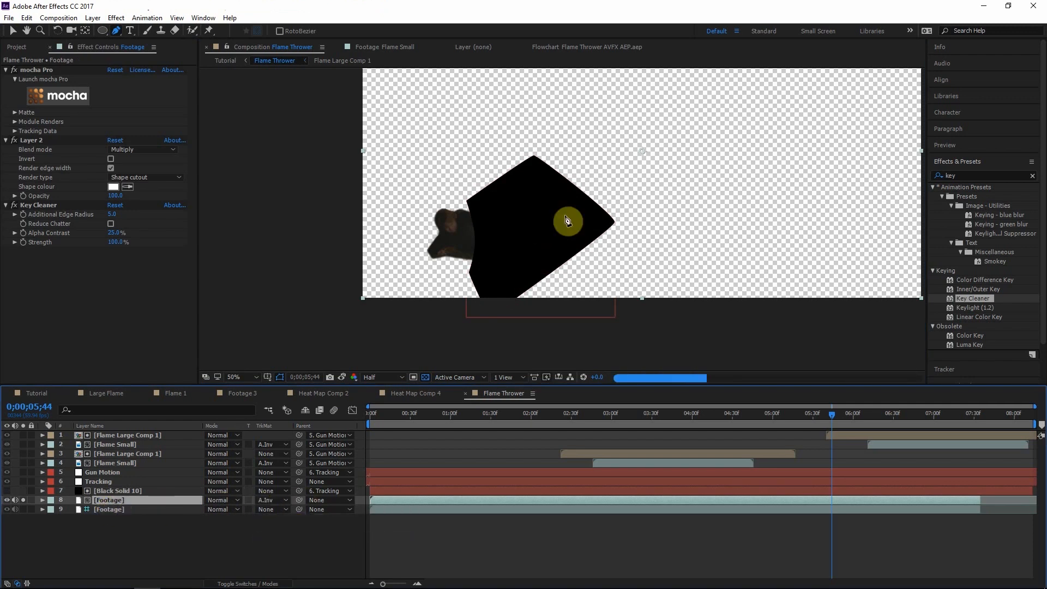
- Set the matte solid's Mask Feather to 44 pixels
click(119, 494)
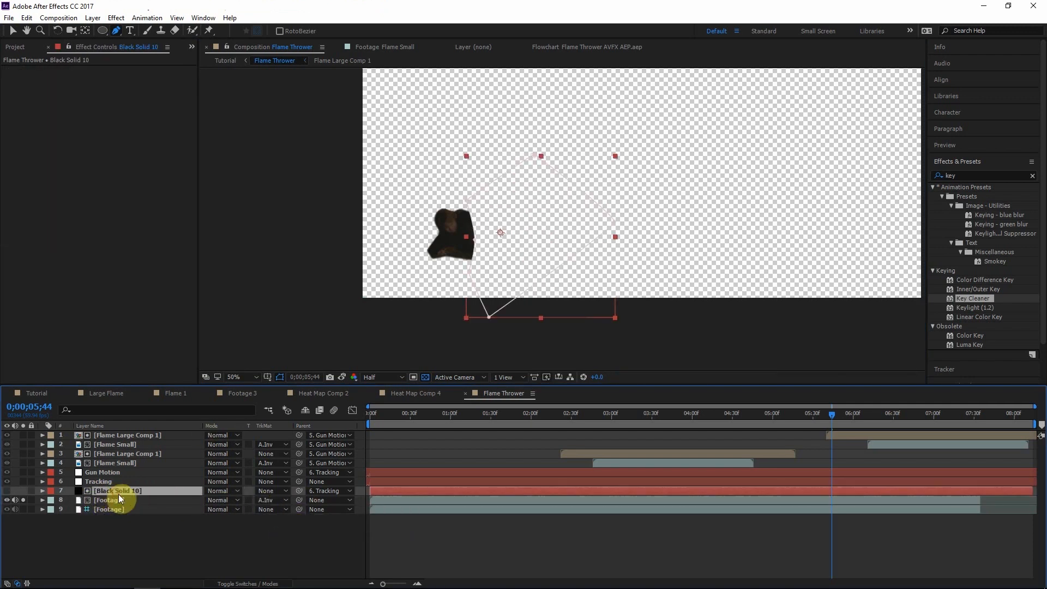
key(f)
drag(241, 508, 243, 537)
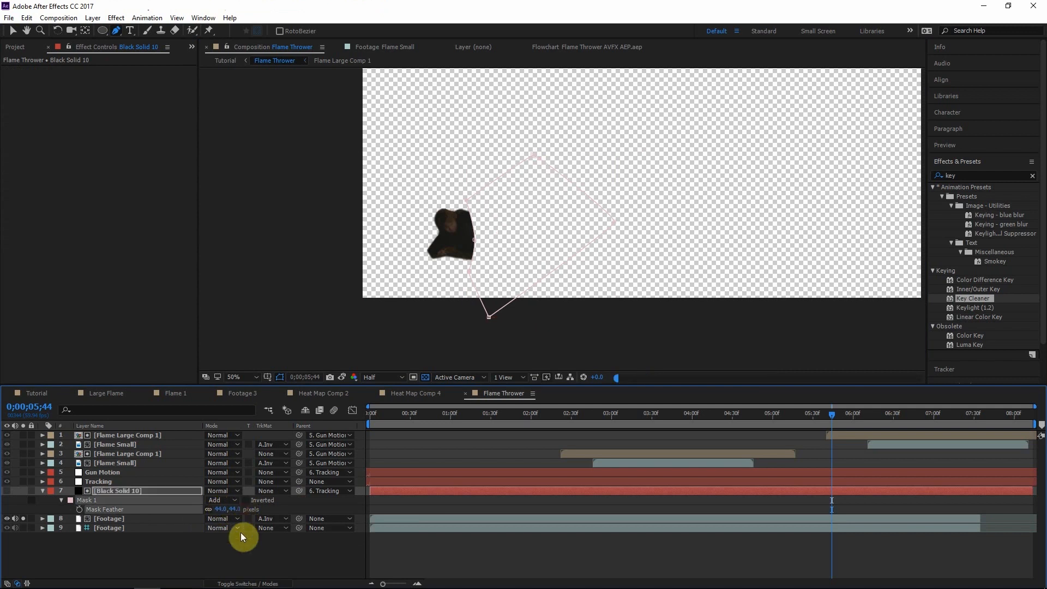
click(260, 550)
- Move the cut-out Footage layer and its matte solid together above all the flame layers
click(118, 491)
click(116, 518)
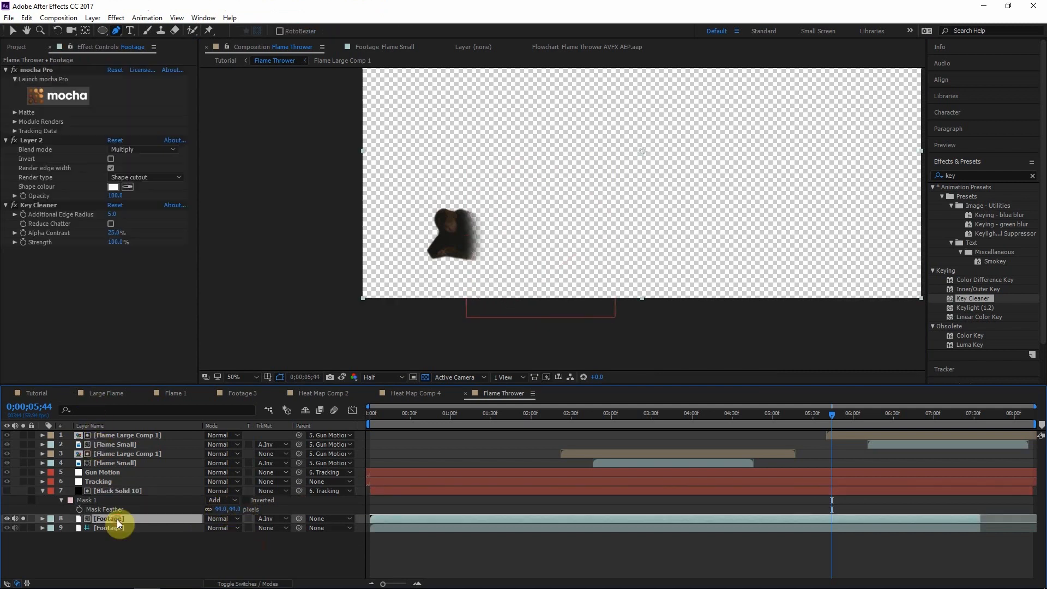
ctrl+click(119, 492)
drag(118, 492, 138, 432)
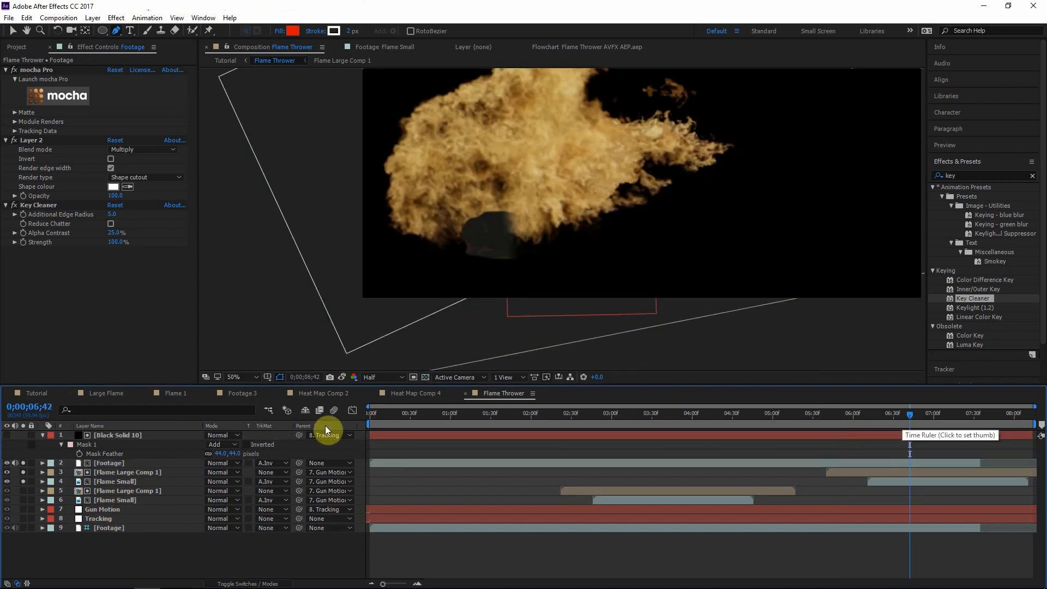
- Change the cut-out Footage layer's blending mode to Silhouette Alpha
click(106, 463)
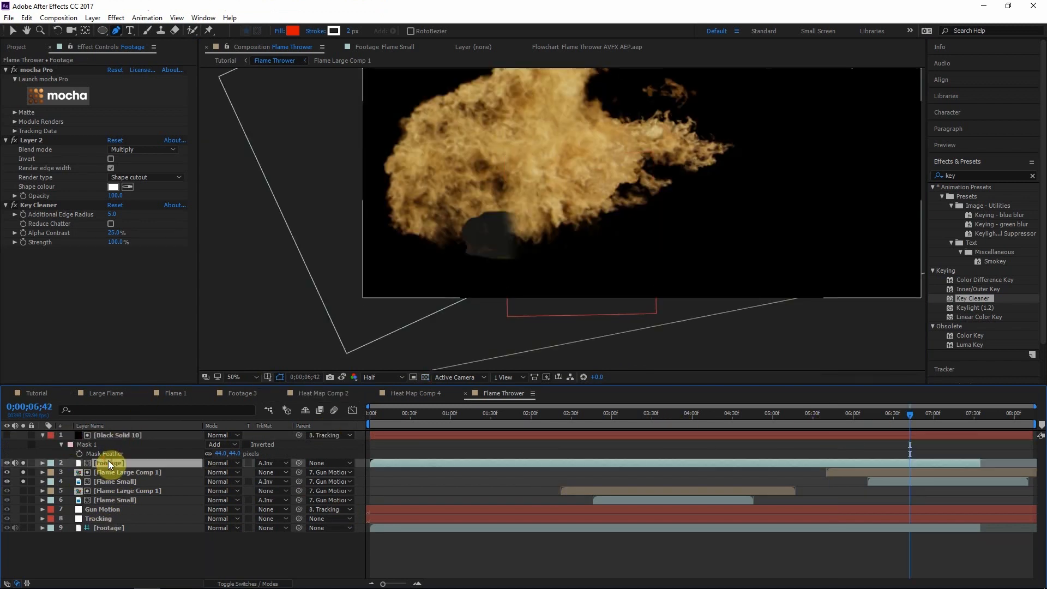
click(223, 463)
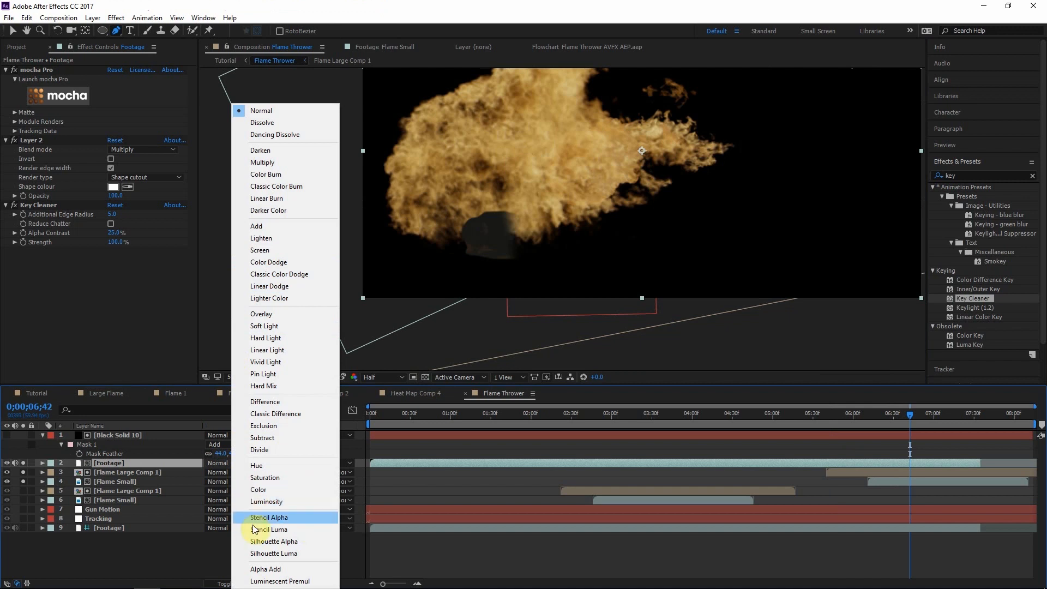
click(280, 541)
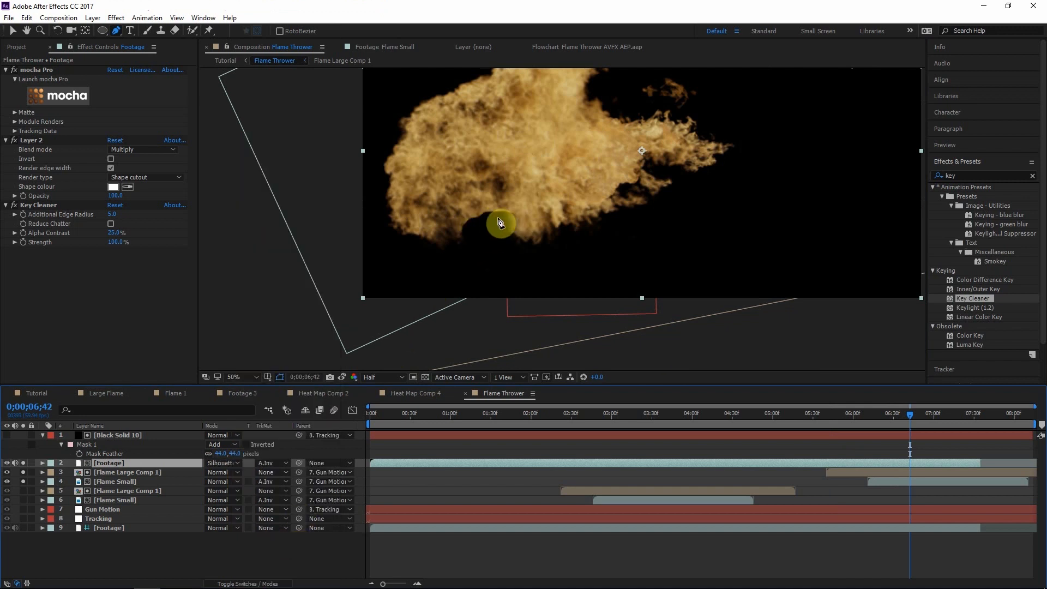
- Inspect the cut-out against the flames in the Tutorial composition and toggle the Flame Thrower layer's Tint effect
click(225, 61)
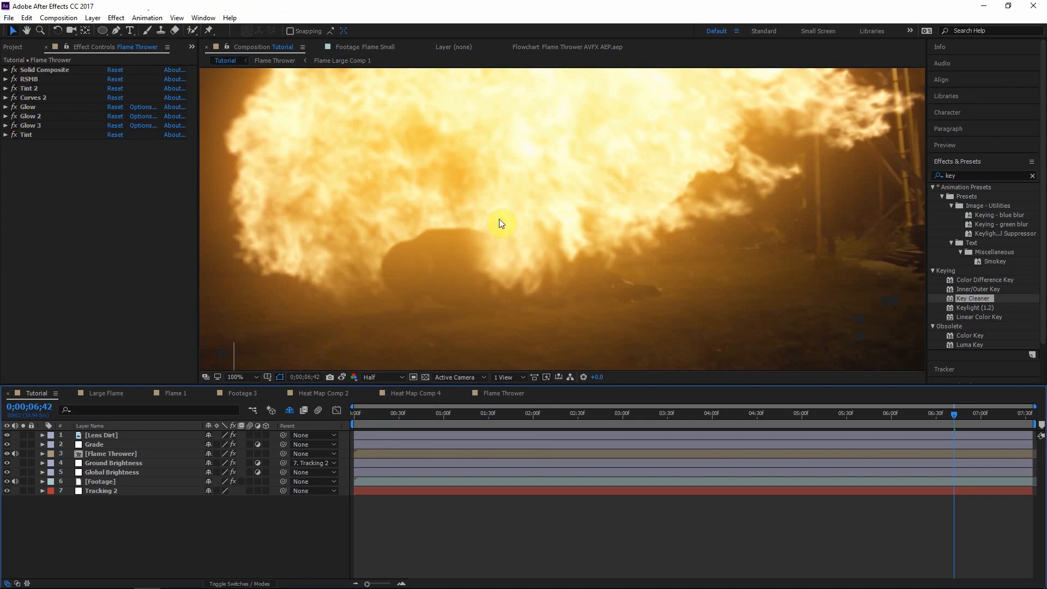
click(15, 134)
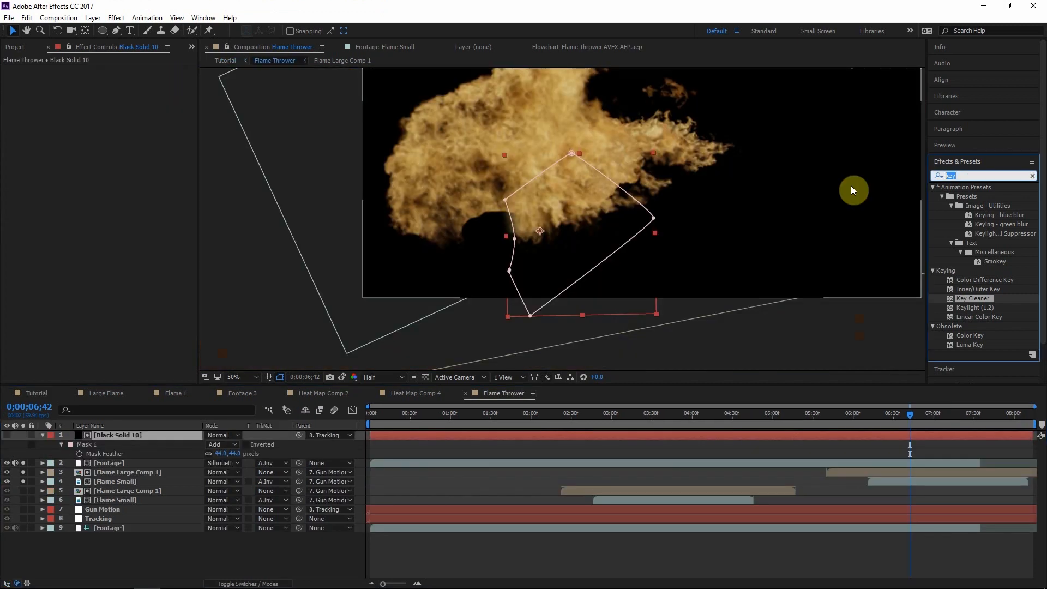
- Apply Turbulent Displace to the matte solid in Flame Thrower with amount 59, size 63 and complexity 5.6
text(turb)
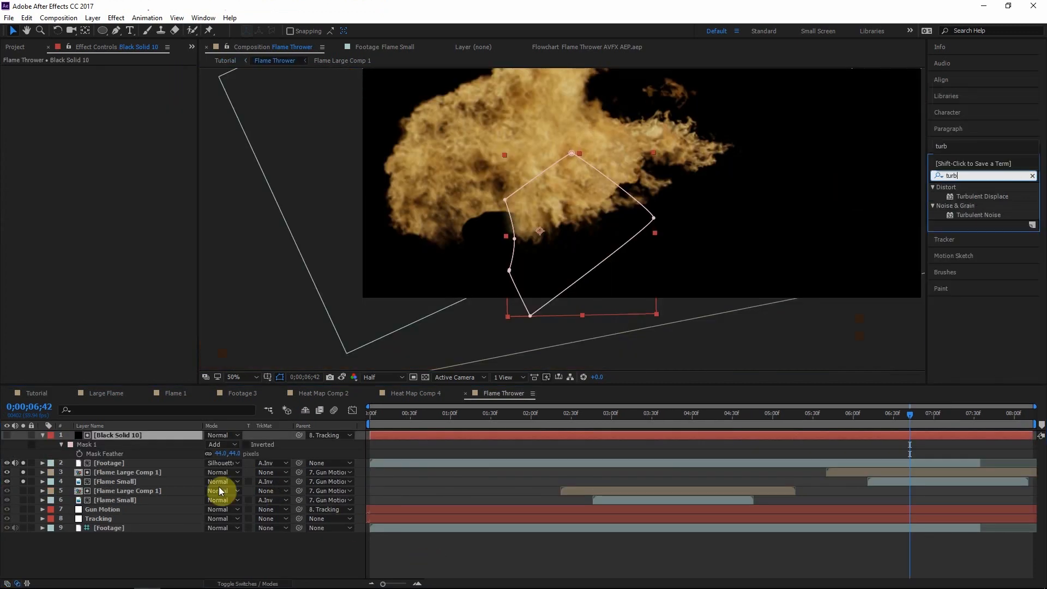
click(218, 486)
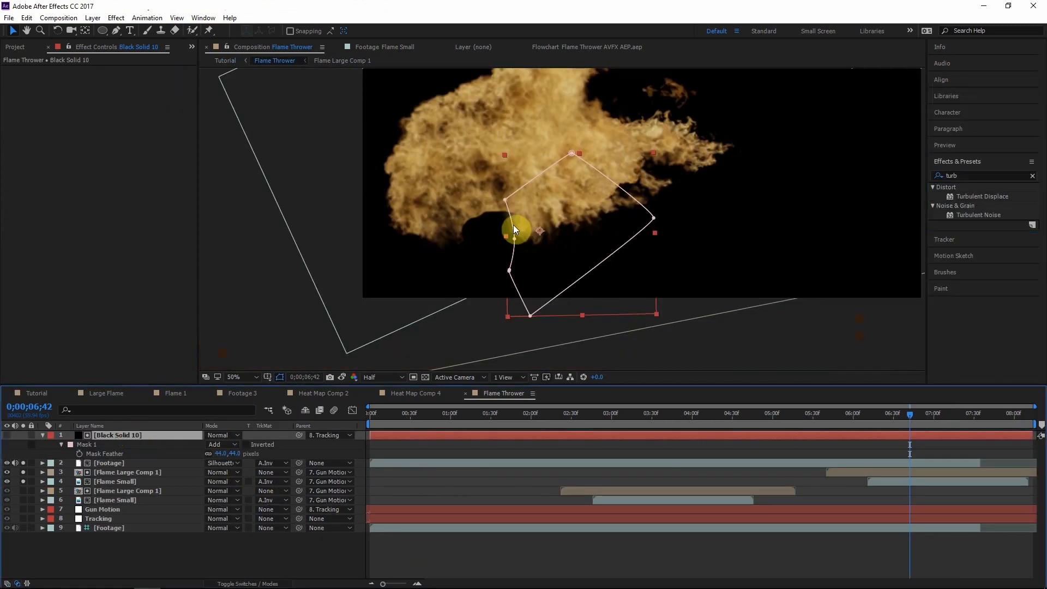
double_click(963, 196)
drag(113, 116, 363, 127)
click(85, 281)
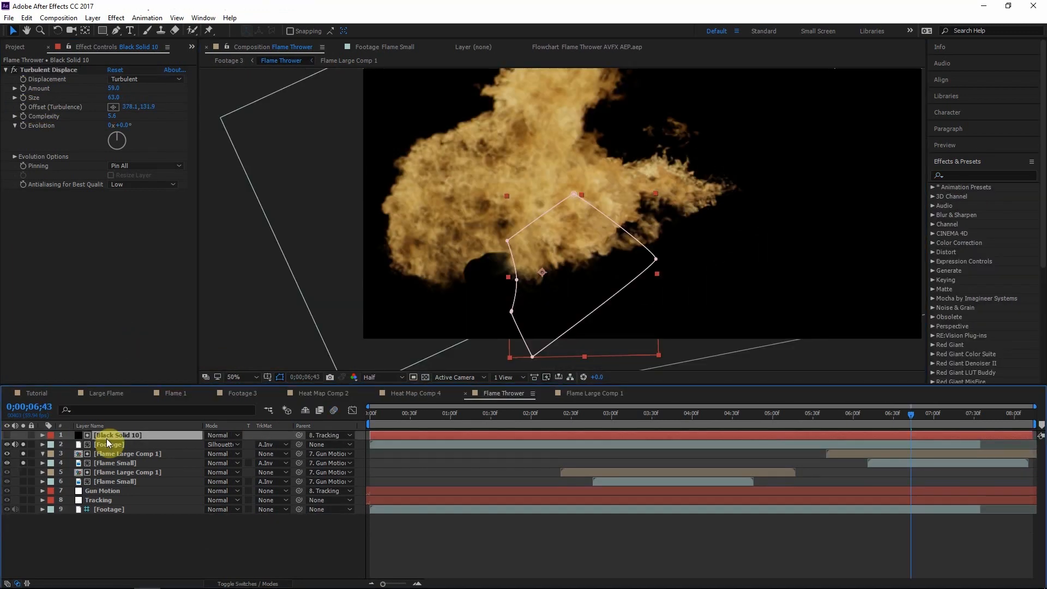
- Add another black solid at the top of the Flame Thrower layer stack and unsolo it so the flames show
key(ctrl+y)
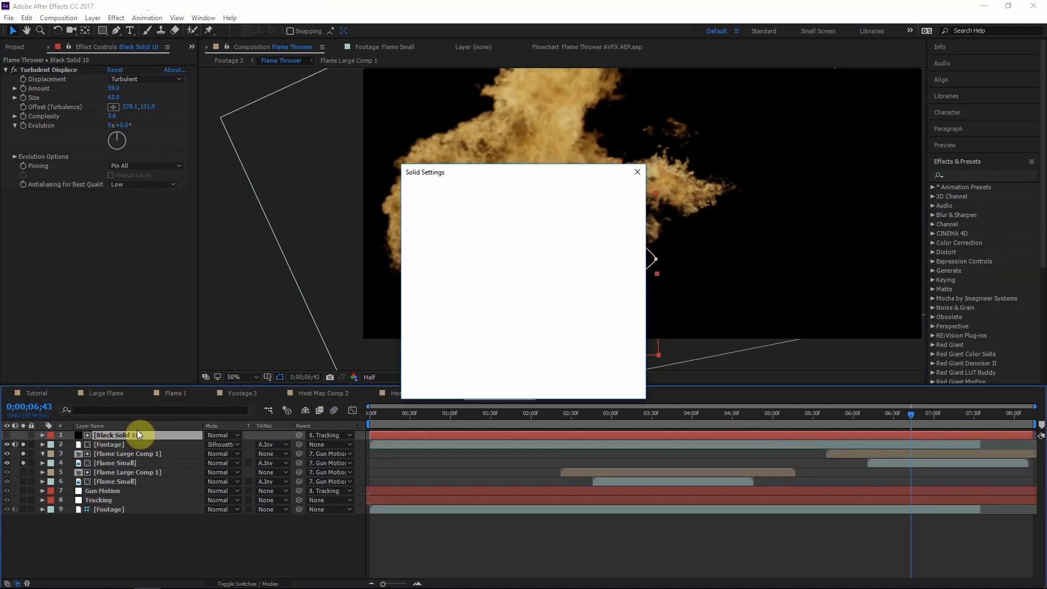
click(573, 385)
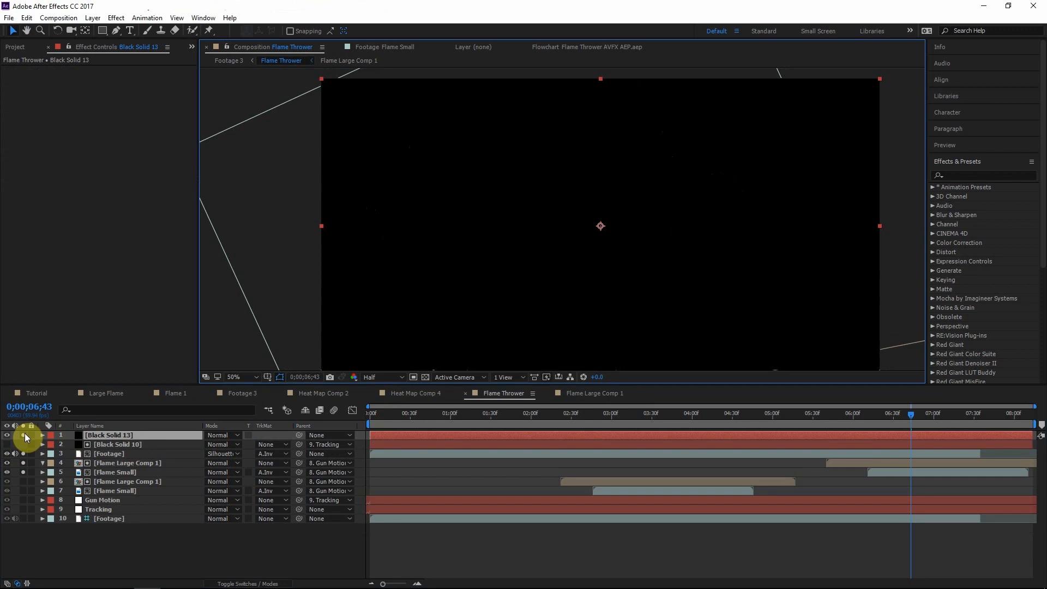
click(24, 435)
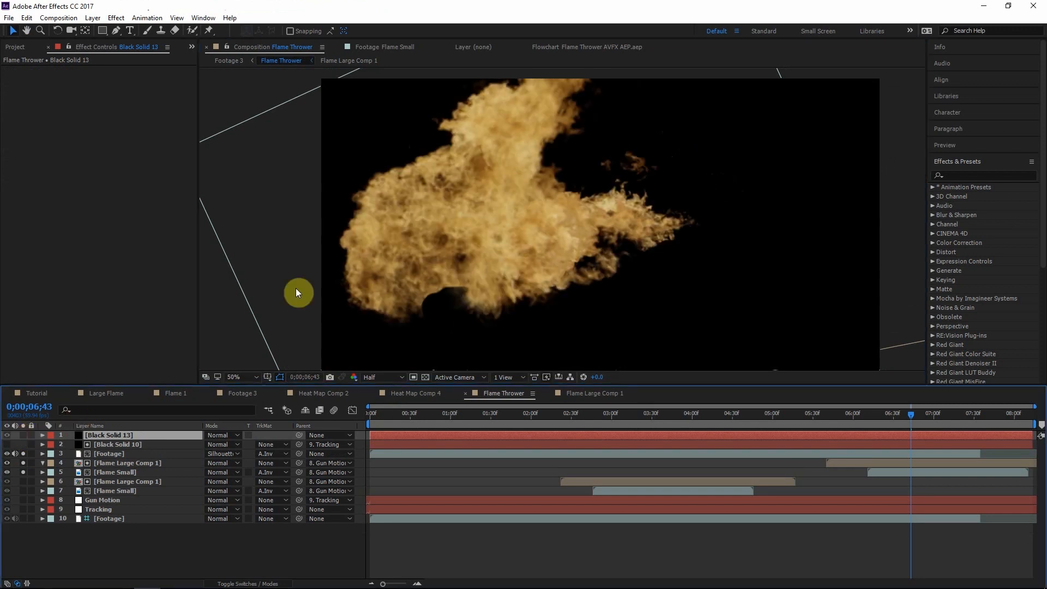
- Draw a small closed Pen mask on the new solid around the dark cut-out at the flame's lower edge, and solo the solid
click(117, 31)
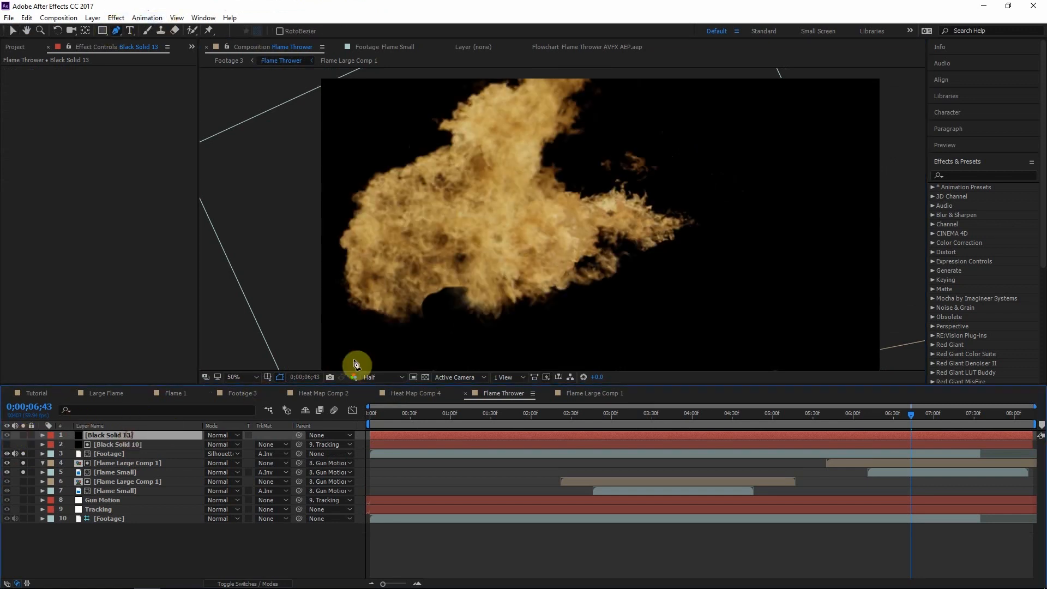
click(445, 282)
click(431, 328)
mouse_move(456, 300)
mouse_down()
mouse_move(456, 309)
mouse_move(416, 295)
mouse_up()
click(444, 282)
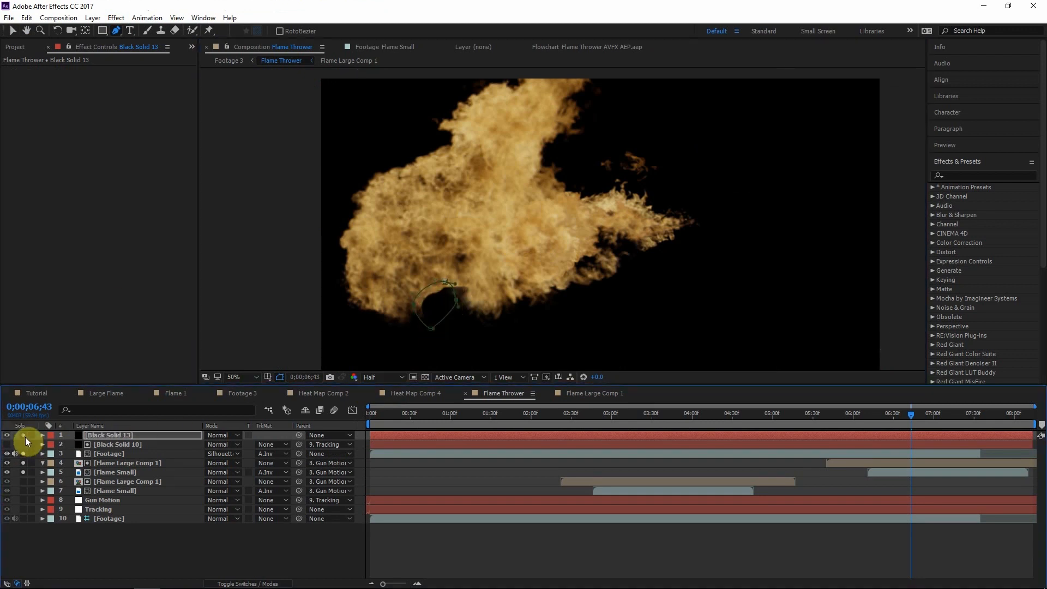
click(23, 435)
- Feather the new solid's mask by 24 pixels and apply Turbulent Displace with amount 37, size 42 and complexity 5.2
key(f)
drag(222, 454, 240, 455)
text(tur)
double_click(1005, 288)
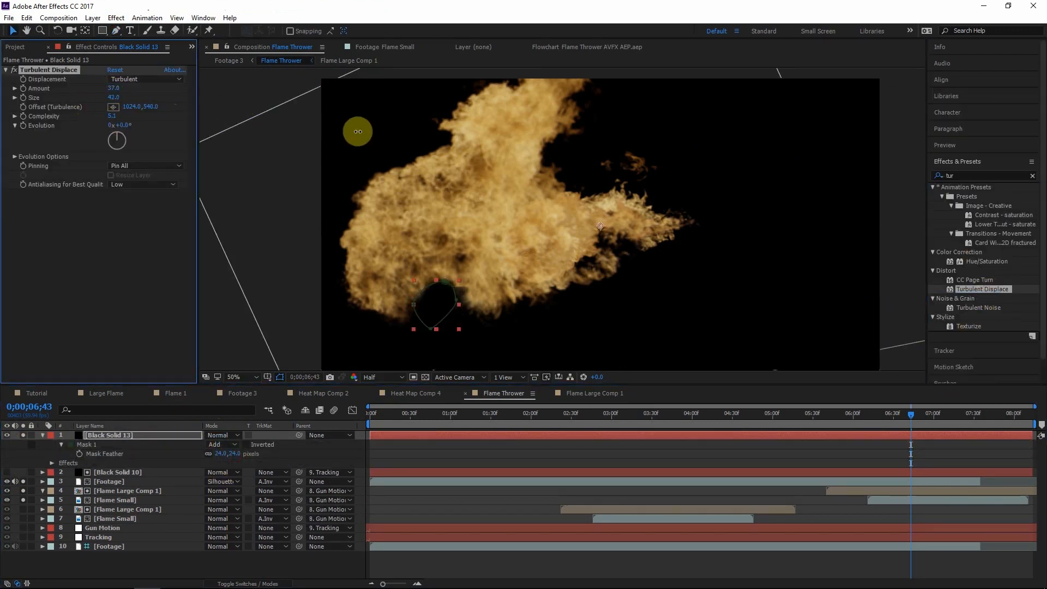
- Keyframe the new solid's Mask Path and reposition the mask at two further points ahead in time to follow the person
key(m)
click(79, 454)
drag(912, 416, 936, 416)
click(13, 31)
double_click(431, 328)
drag(433, 309, 416, 295)
drag(935, 415, 952, 417)
drag(436, 289, 425, 274)
- Reposition the new solid's mask at earlier points in time to keyframe its path before the first keyframe
drag(942, 423, 904, 430)
drag(457, 306, 472, 319)
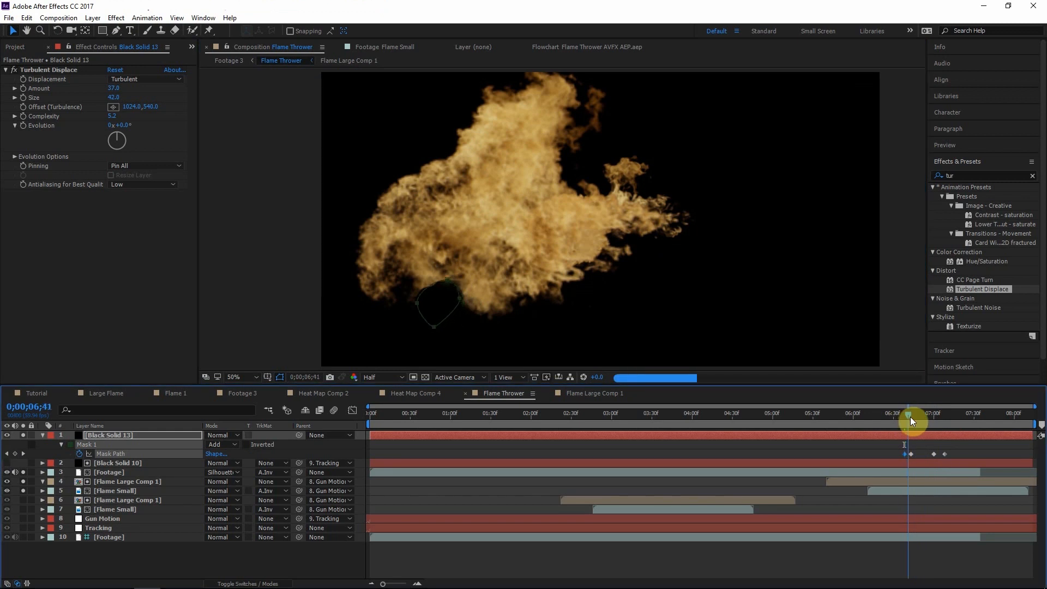
mouse_move(910, 417)
mouse_down()
mouse_move(944, 410)
mouse_move(867, 410)
mouse_move(895, 410)
mouse_up()
drag(475, 309, 434, 339)
- Switch to mocha Pro and track Layer 1 forward through the footage
click(509, 362)
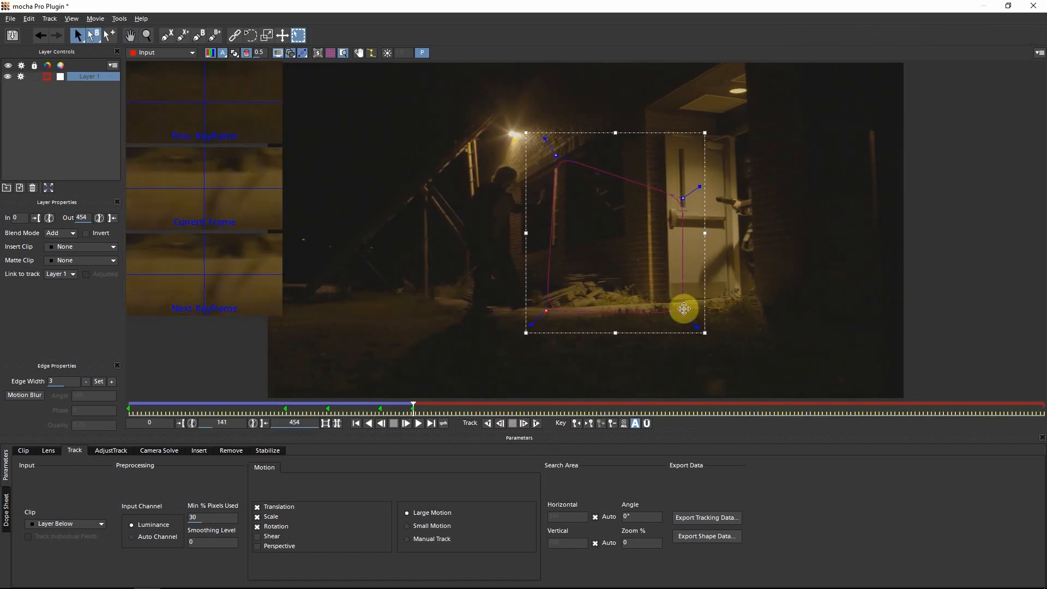
click(536, 424)
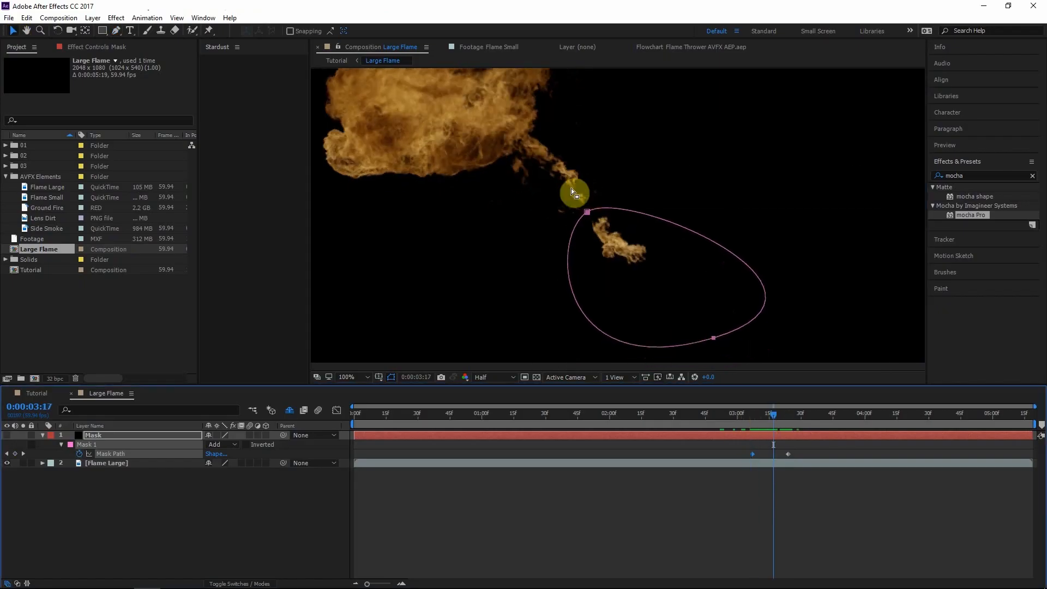
- Reshape the Mask layer's path over time in the Large Flame composition to cover the stray flame fragment
drag(733, 363, 777, 391)
drag(716, 416, 690, 431)
double_click(702, 325)
drag(651, 266, 662, 279)
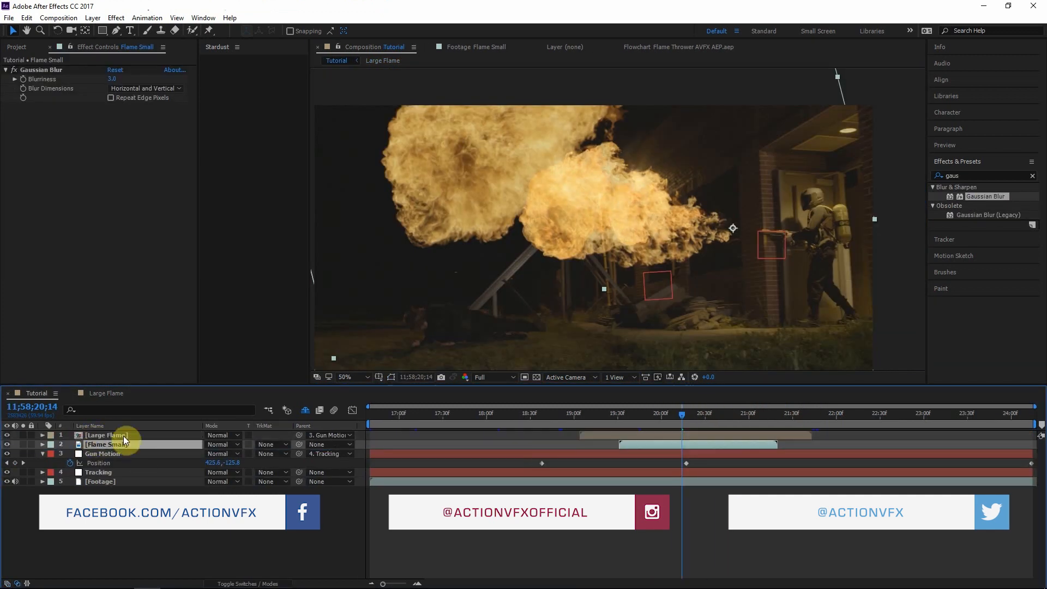
- Set Flame Small's track matte to alpha inverted from the Large Flame layer and turn Large Flame's visibility back on
click(272, 448)
click(104, 445)
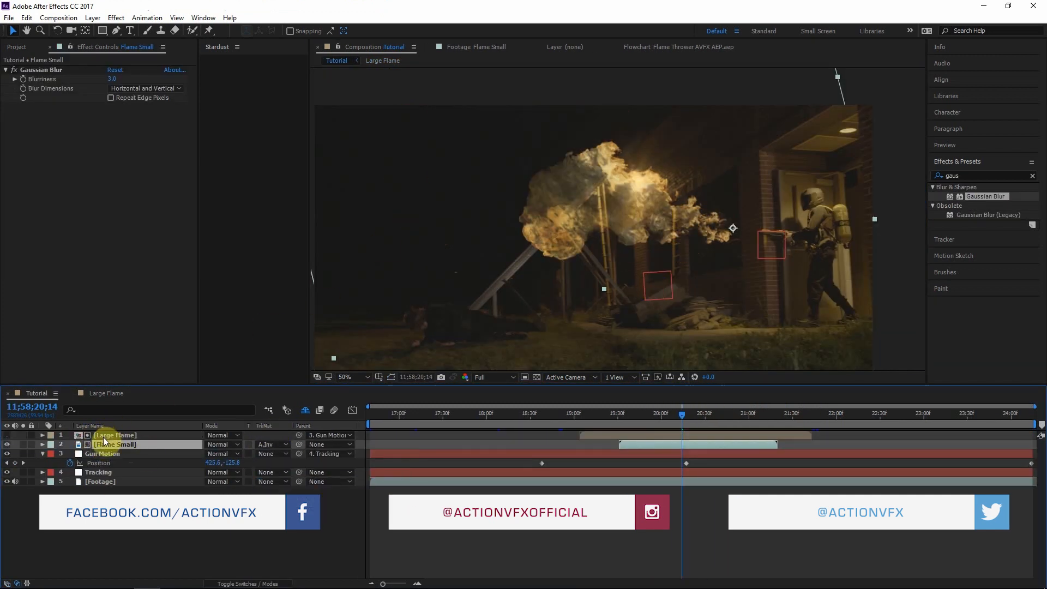
click(7, 435)
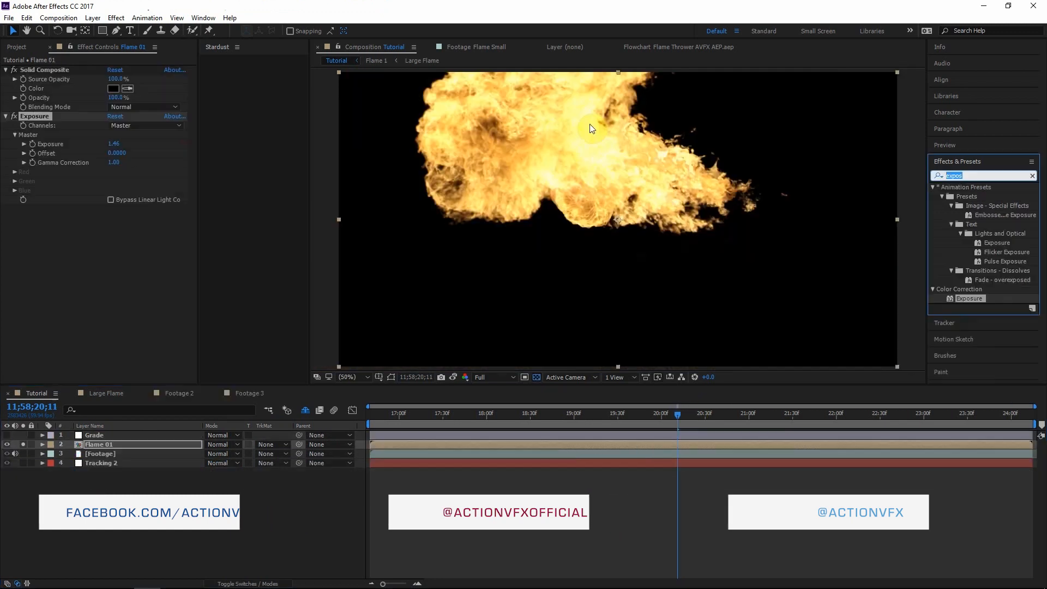